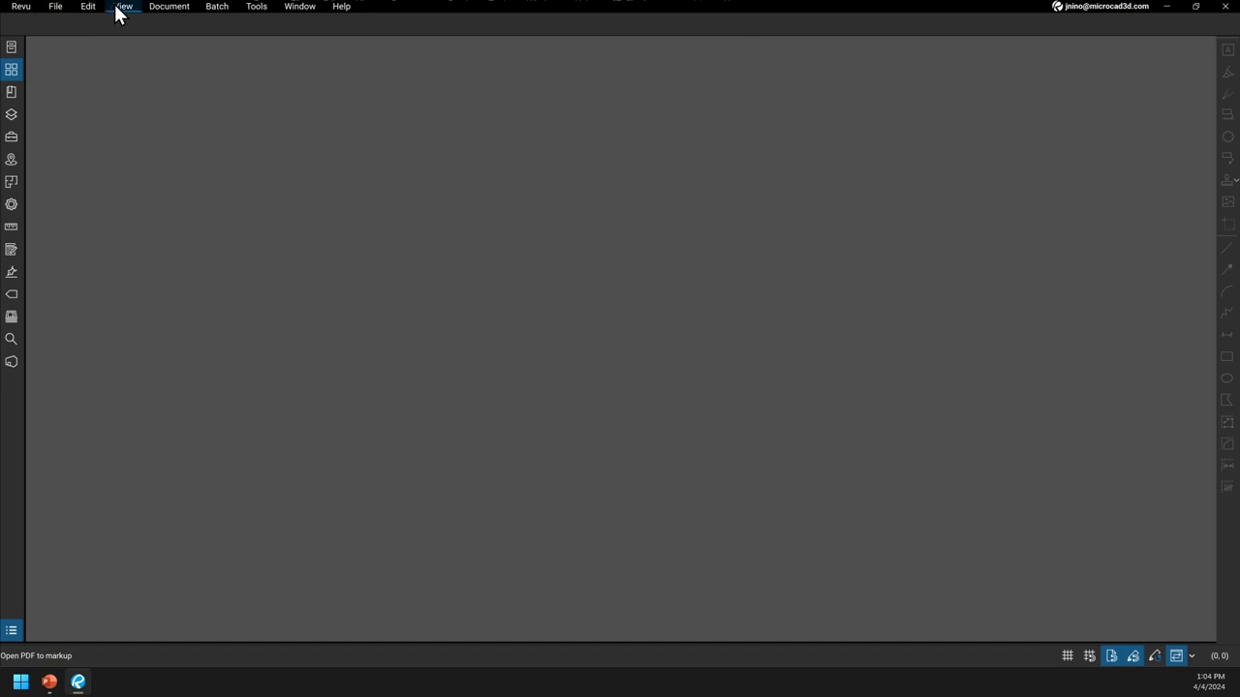
- Browse through the Revu, Tools and Document main menus, then close them
click(22, 6)
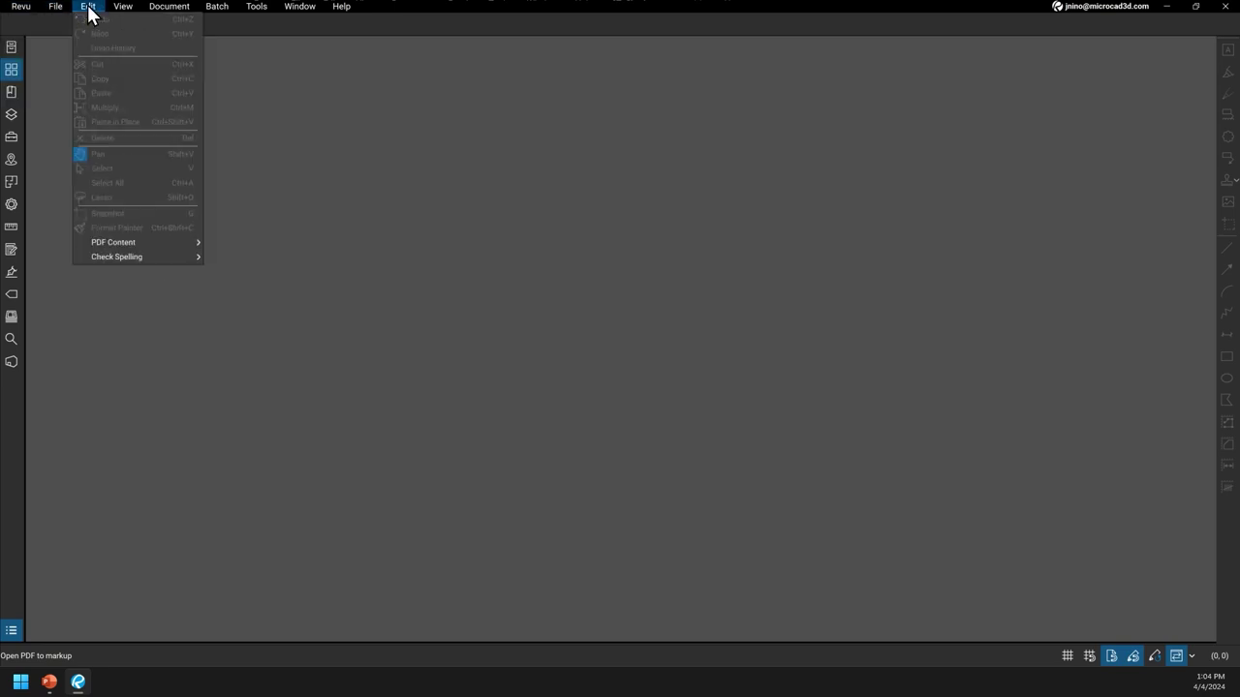
mouse_move(344, 8)
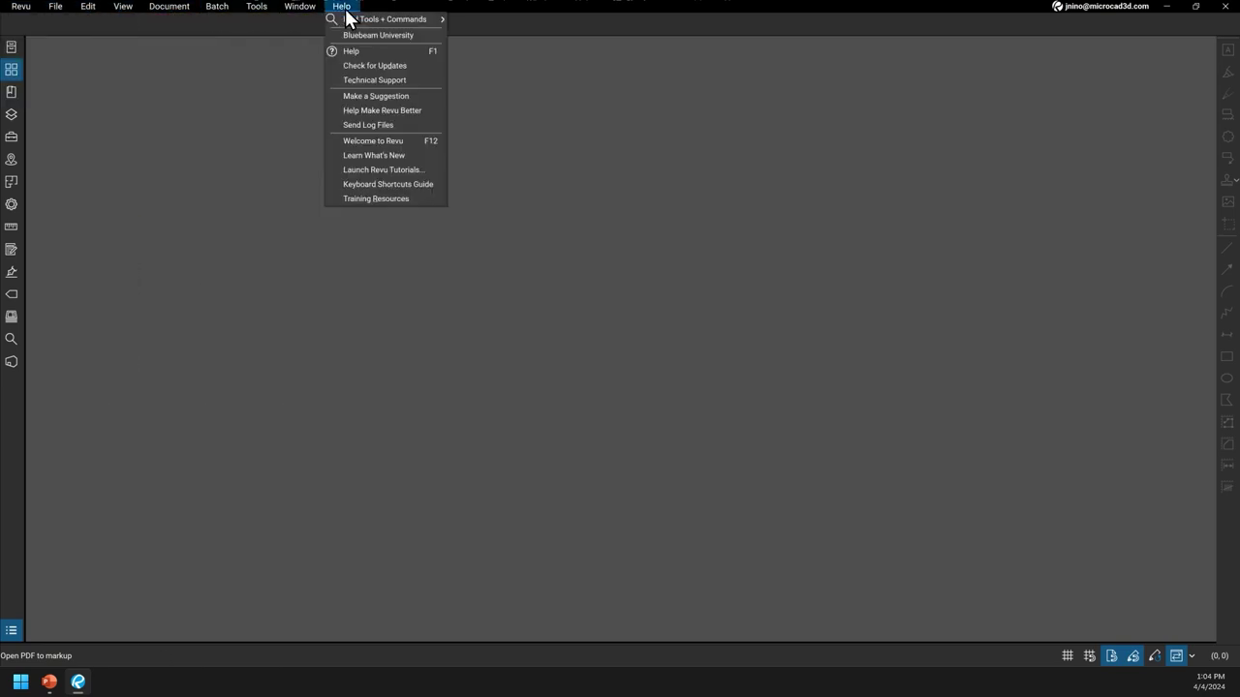
mouse_move(51, 11)
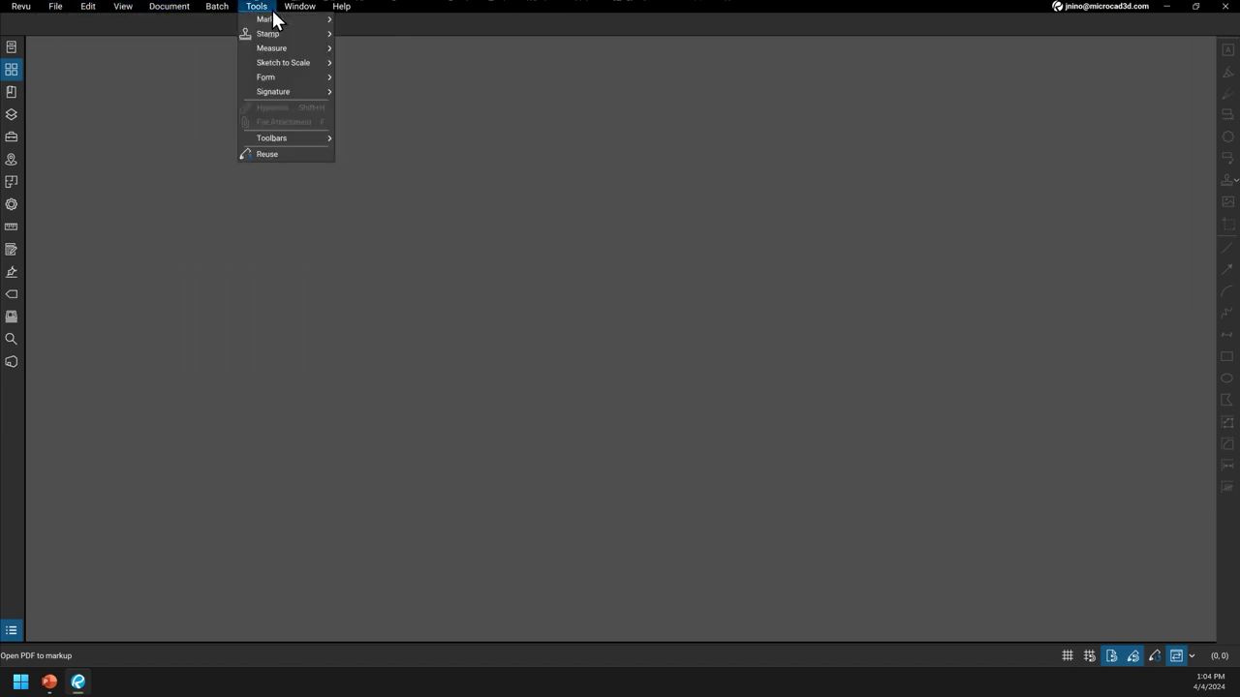
mouse_move(301, 8)
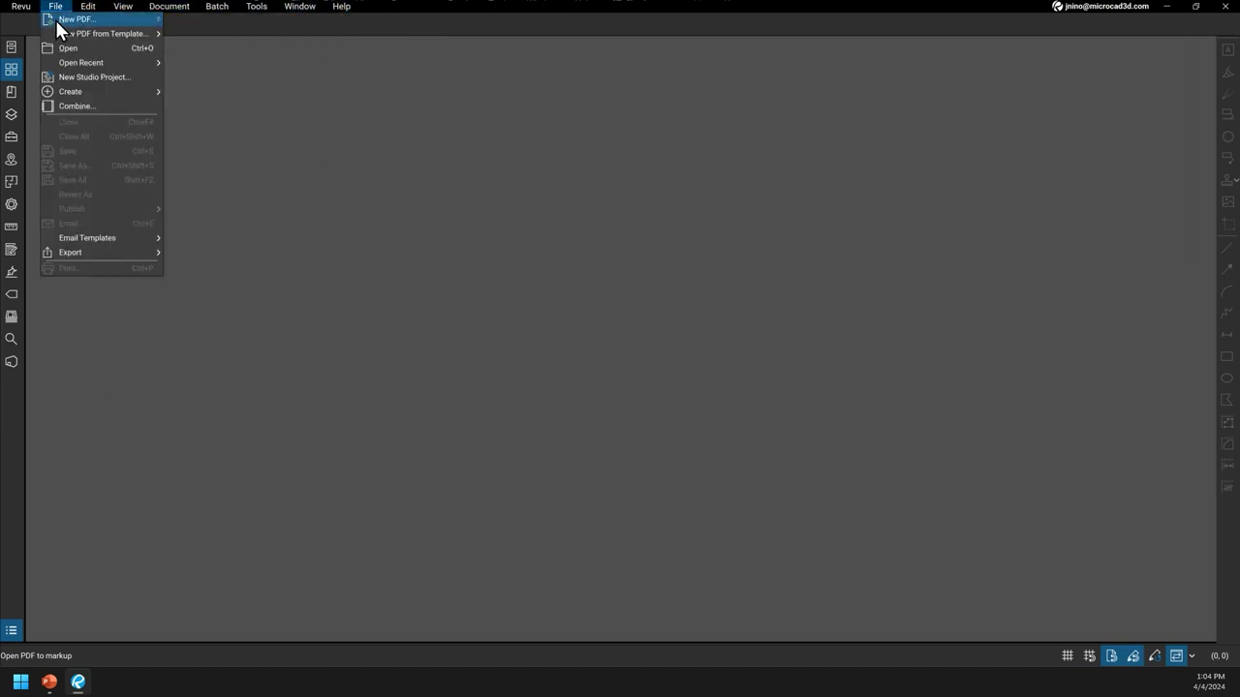
click(337, 58)
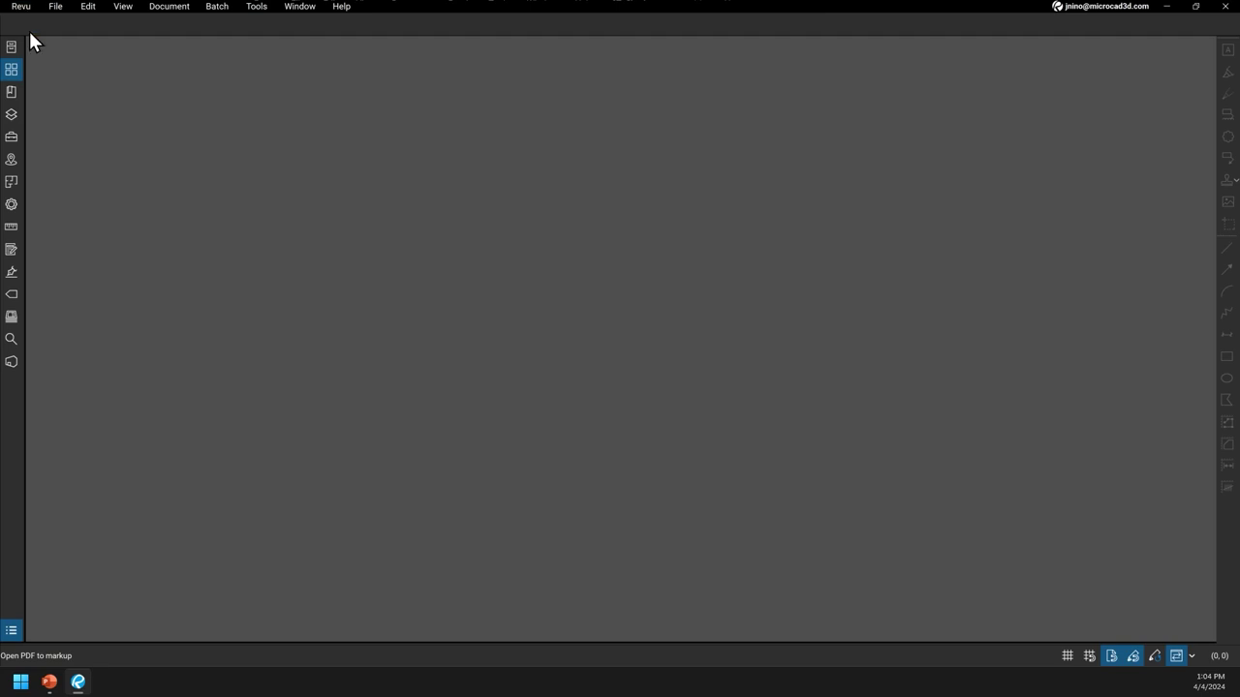
- View the signed-in account details and the application-level options
click(1112, 11)
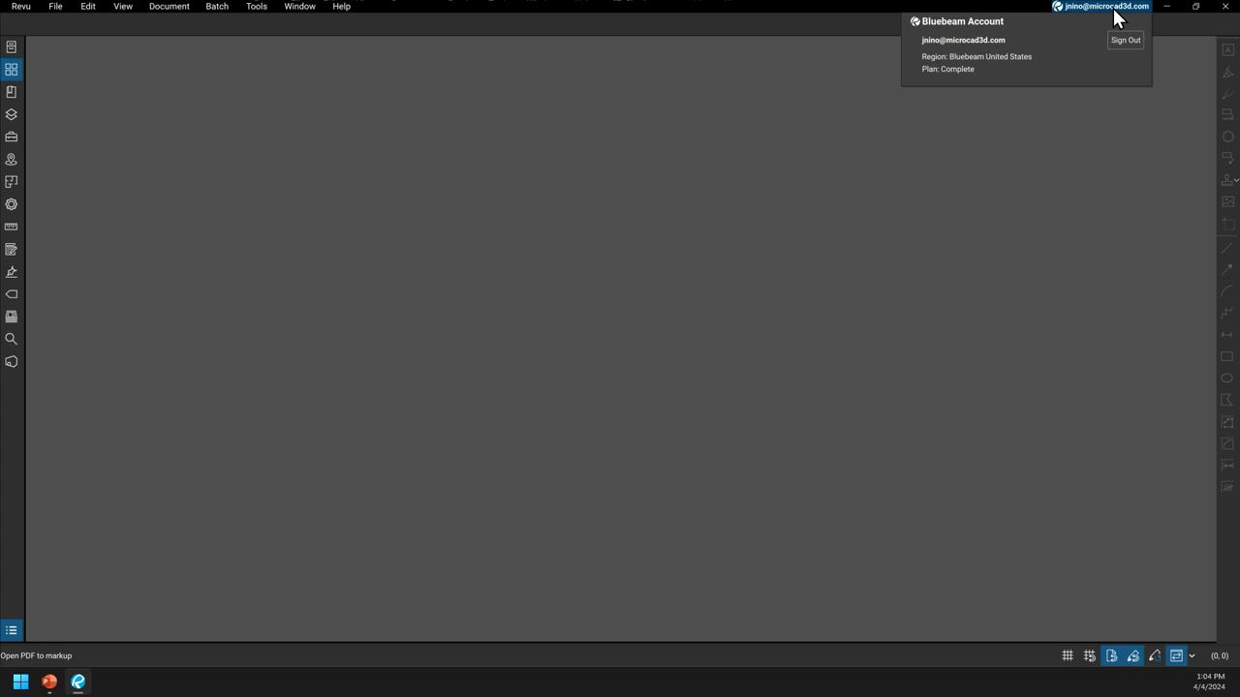
click(19, 11)
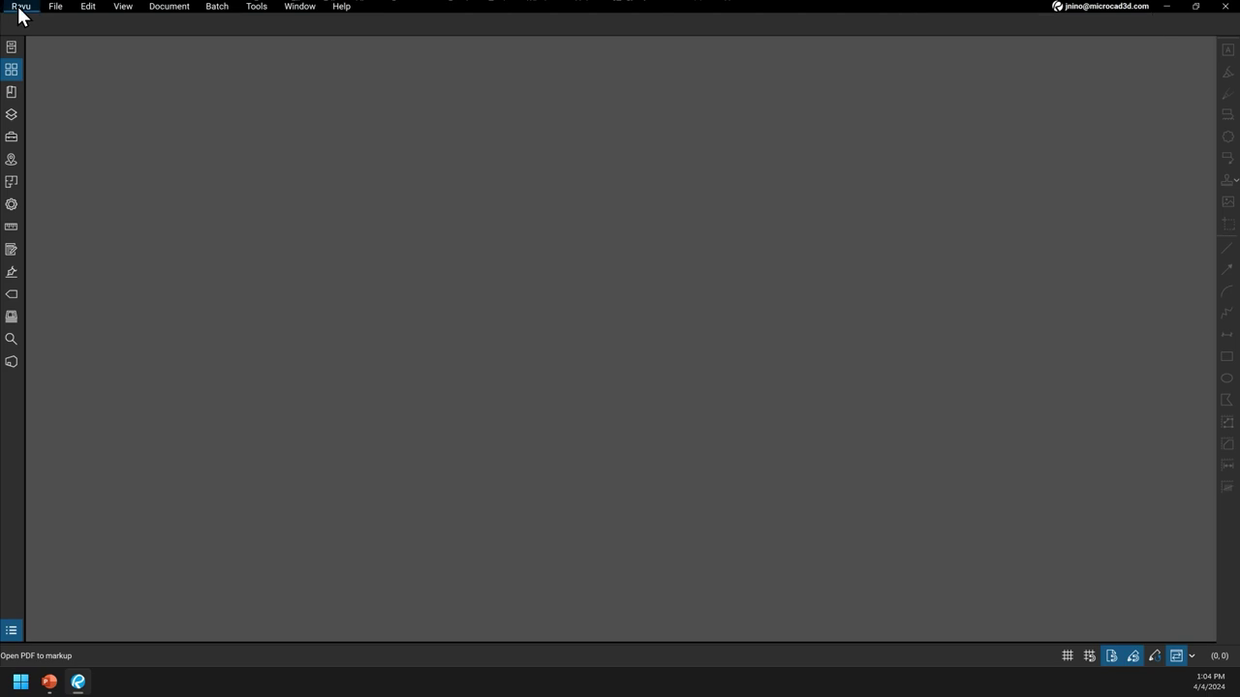
click(19, 8)
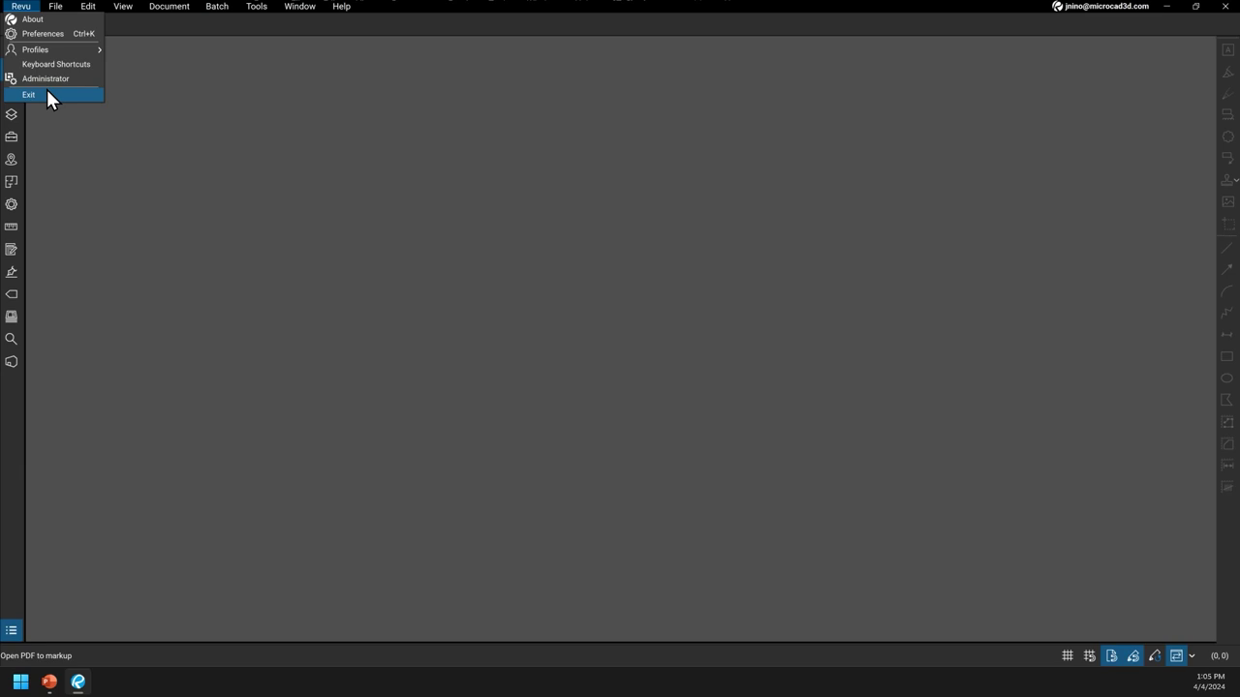
click(1107, 12)
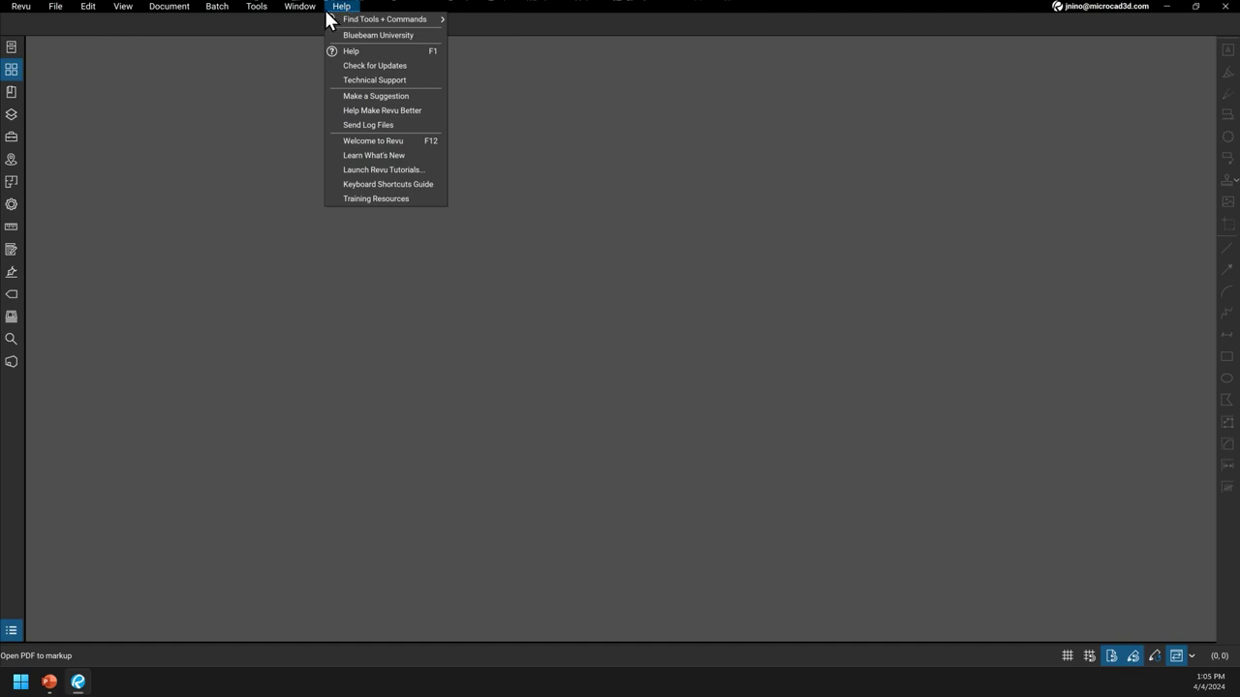
- Show the Revu > Profiles submenu listing the available workspace profiles
mouse_move(308, 13)
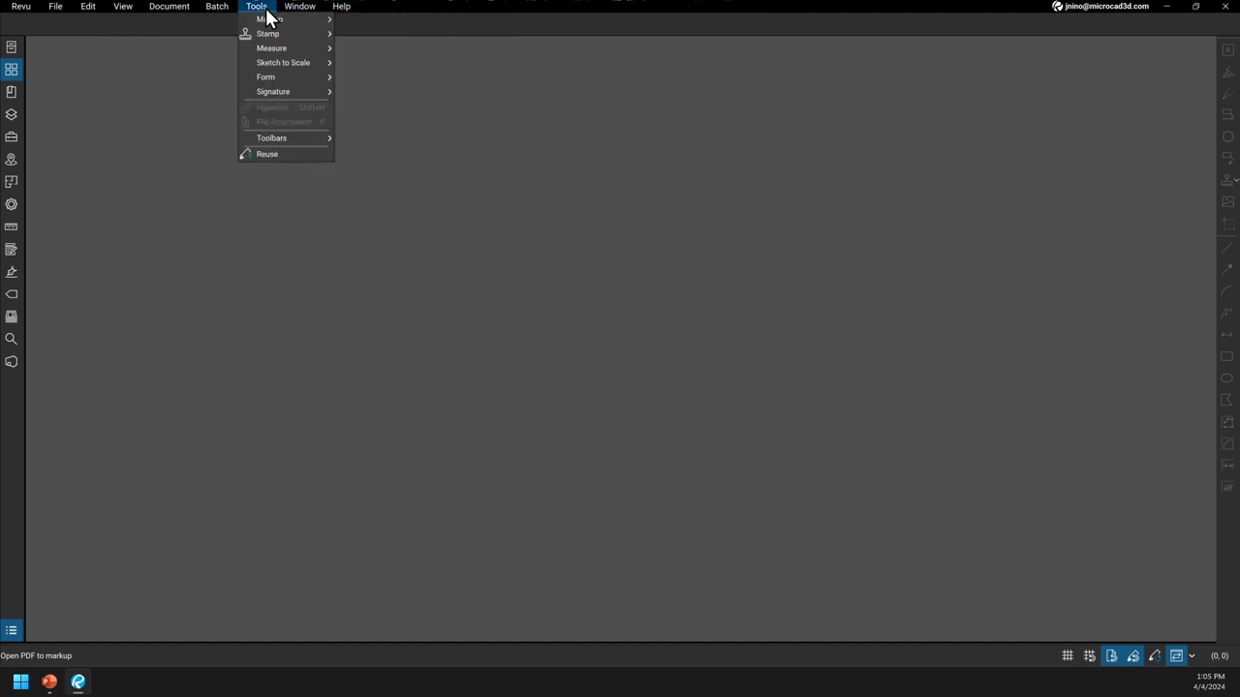
mouse_move(190, 12)
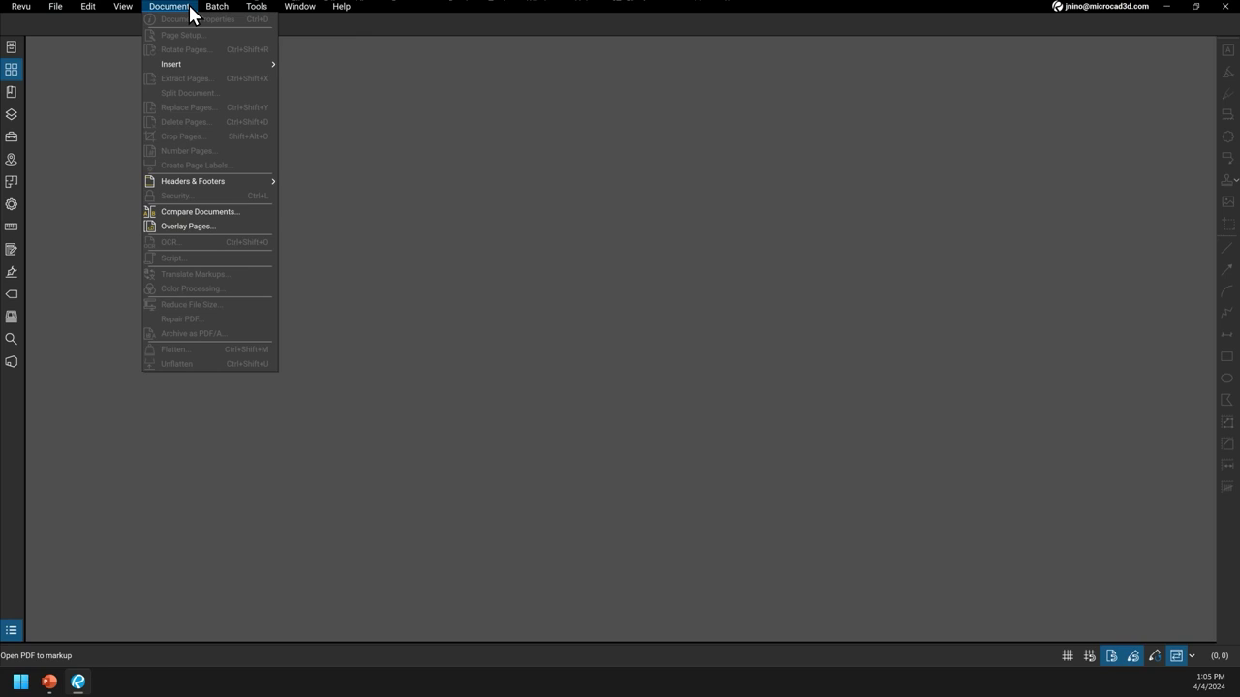
mouse_move(23, 12)
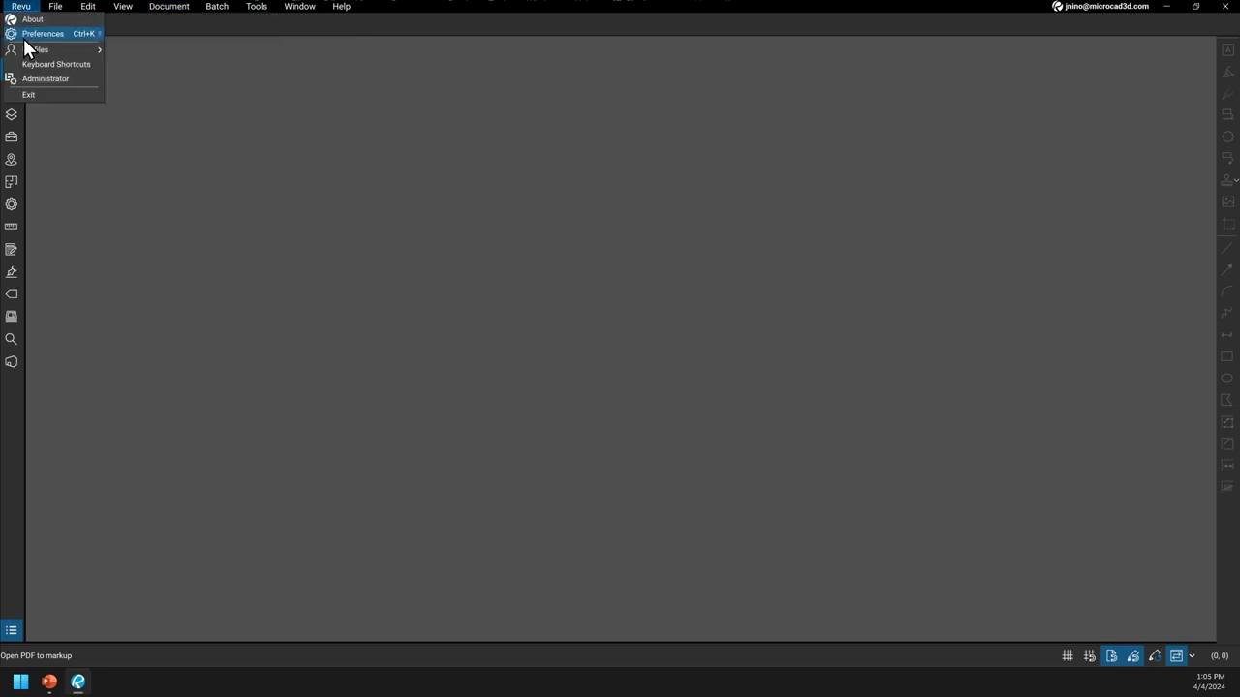
mouse_move(29, 55)
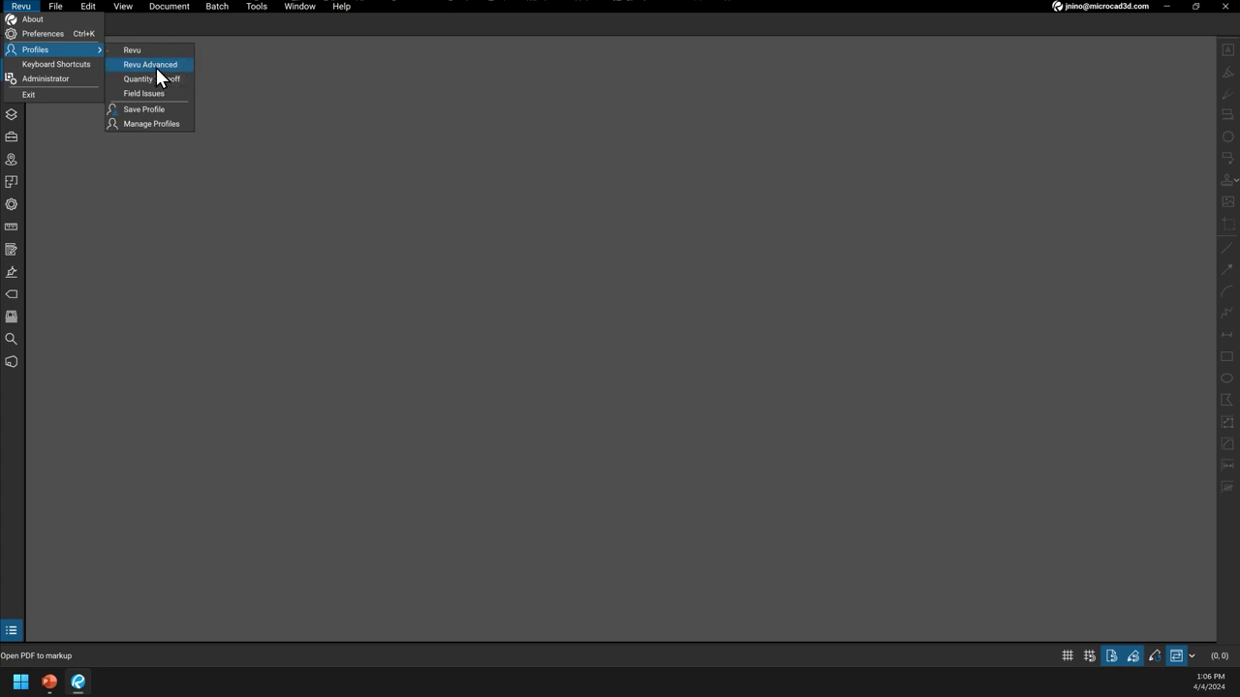
- Switch the workspace to Revu Advanced, then Quantity Takeoff, then back to the standard Revu profile
click(168, 68)
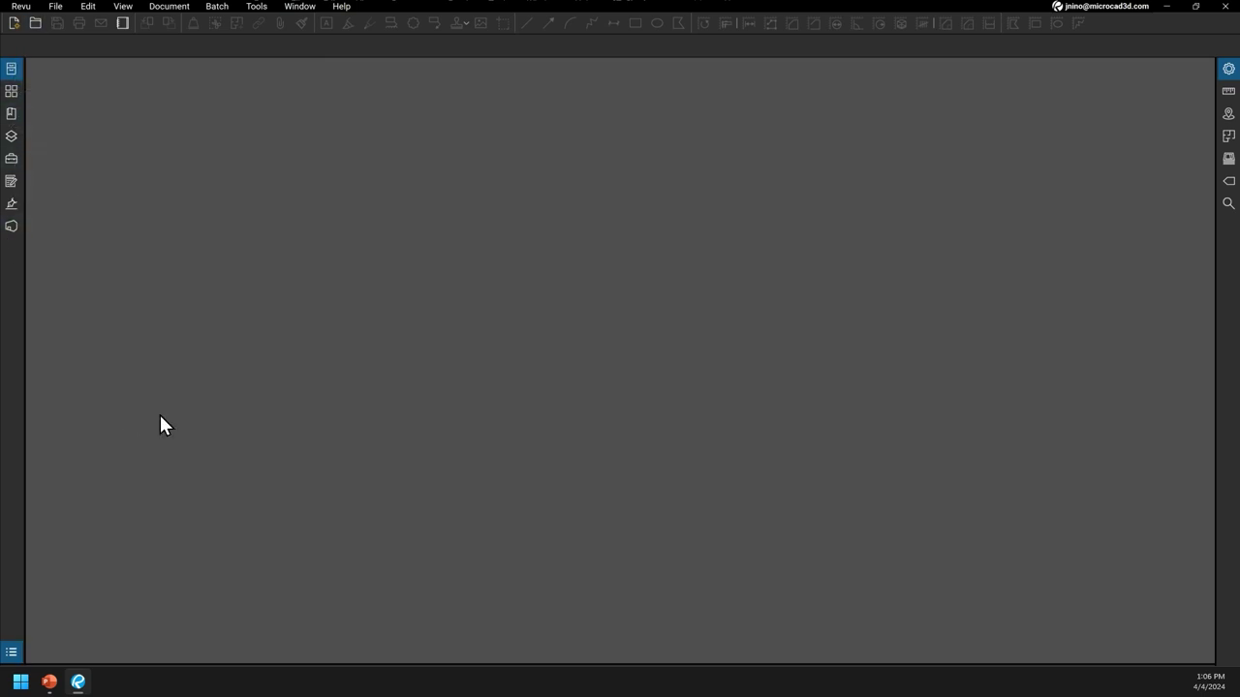
click(26, 10)
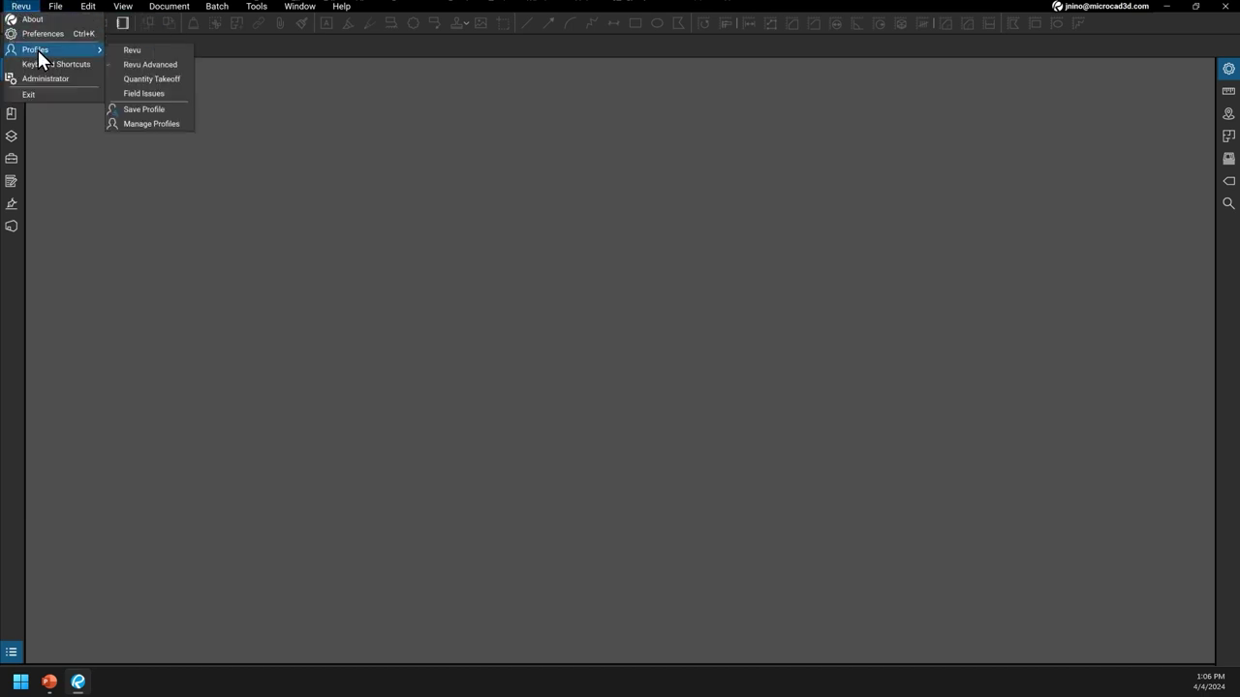
click(150, 79)
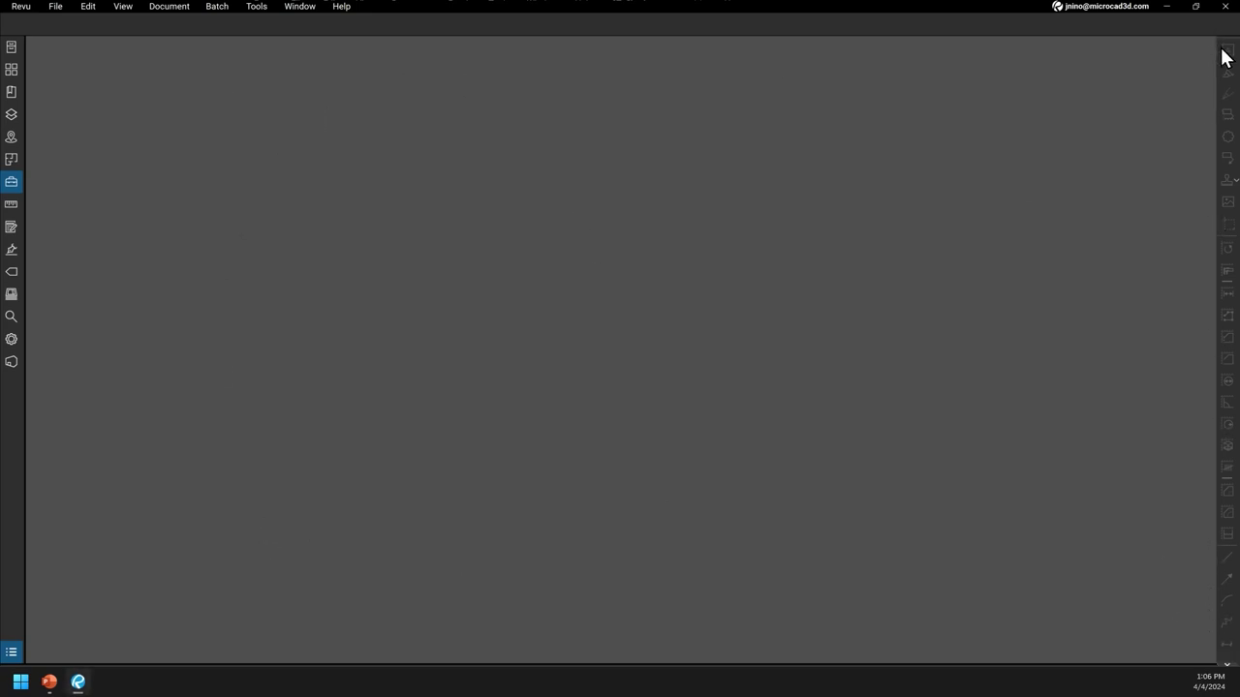
click(22, 7)
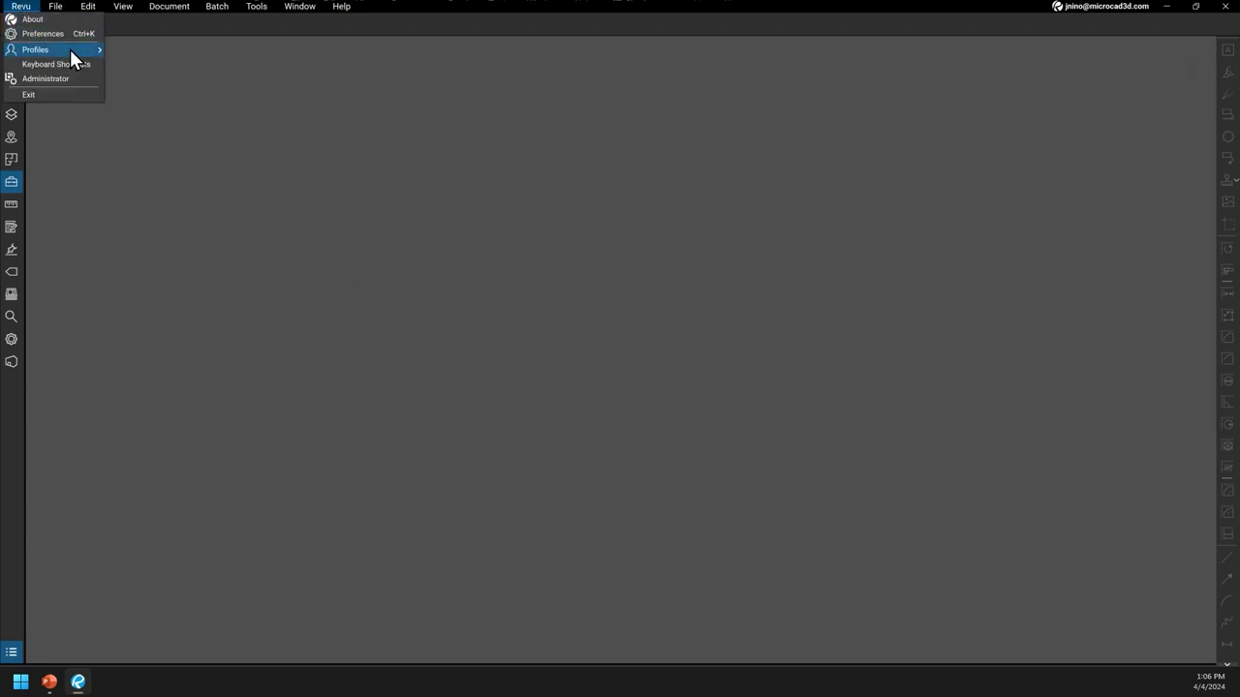
mouse_move(69, 50)
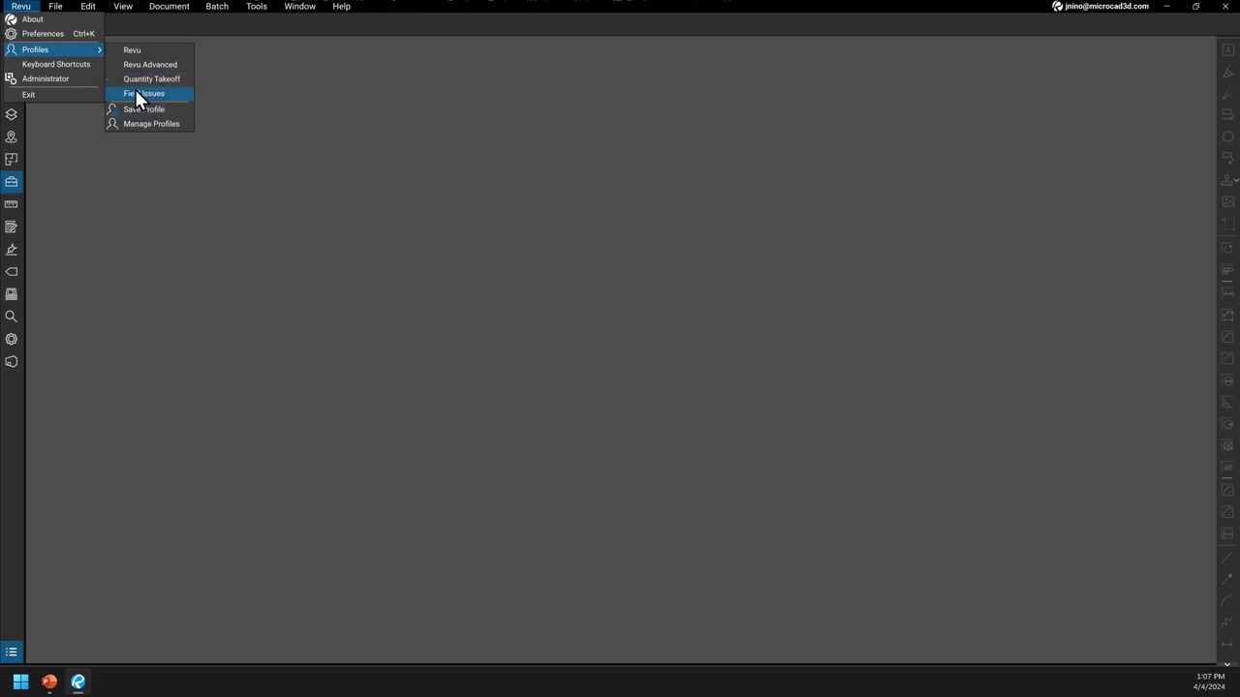
click(143, 52)
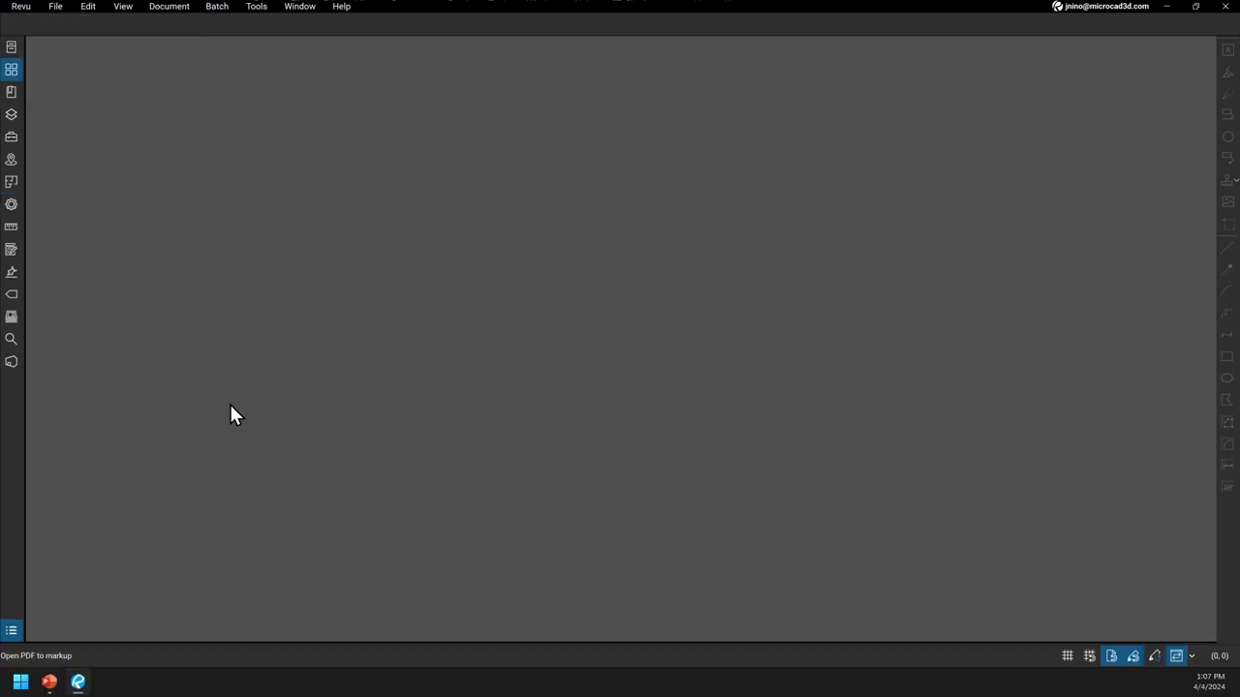
- Show the Sets panel from the left bar's Show options, then list the available toolbars
right_click(10, 316)
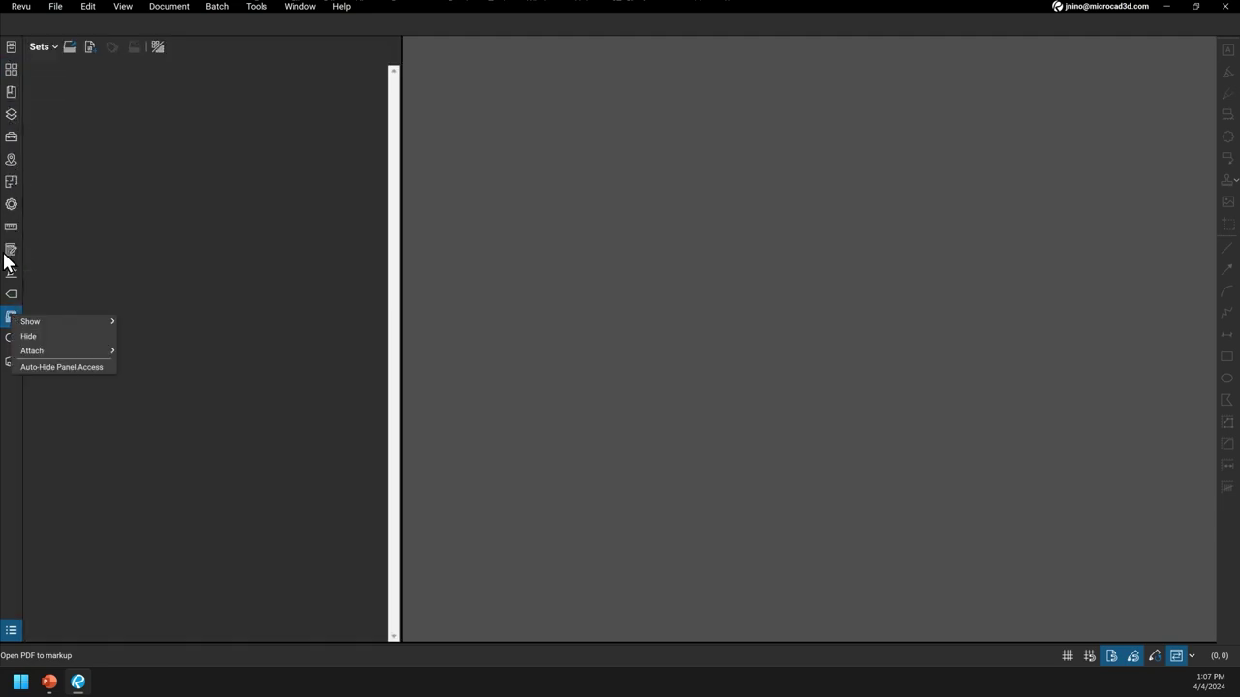
mouse_move(53, 327)
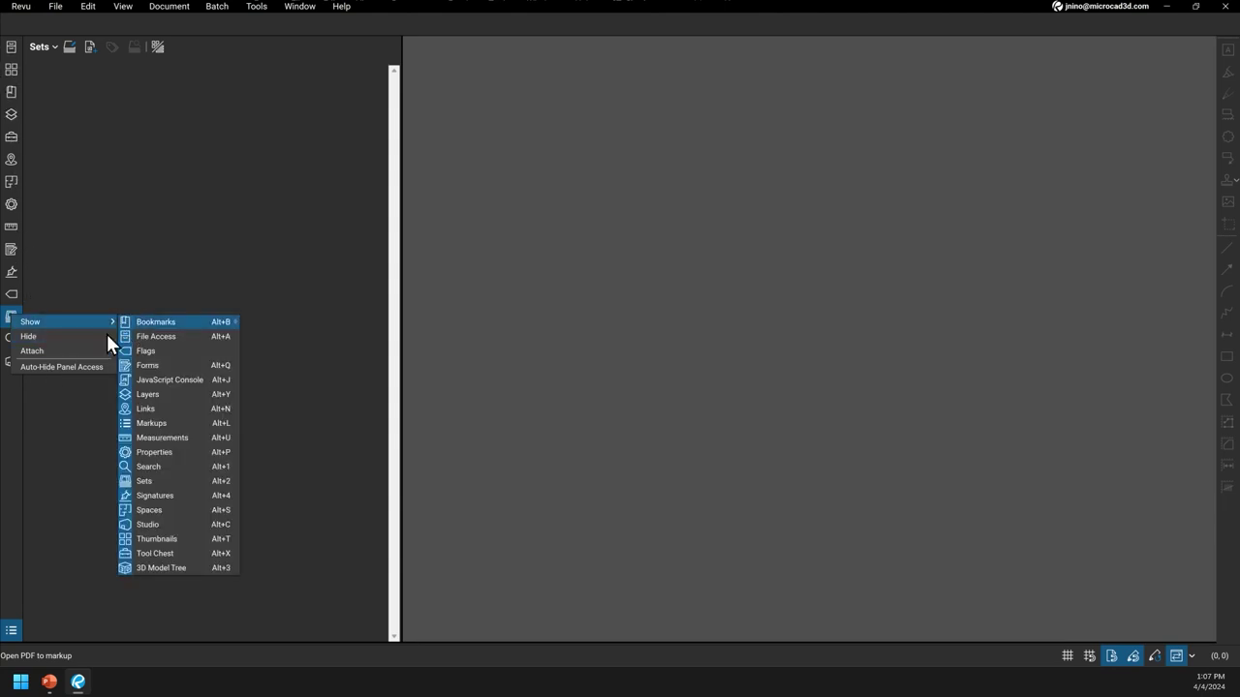
mouse_move(81, 351)
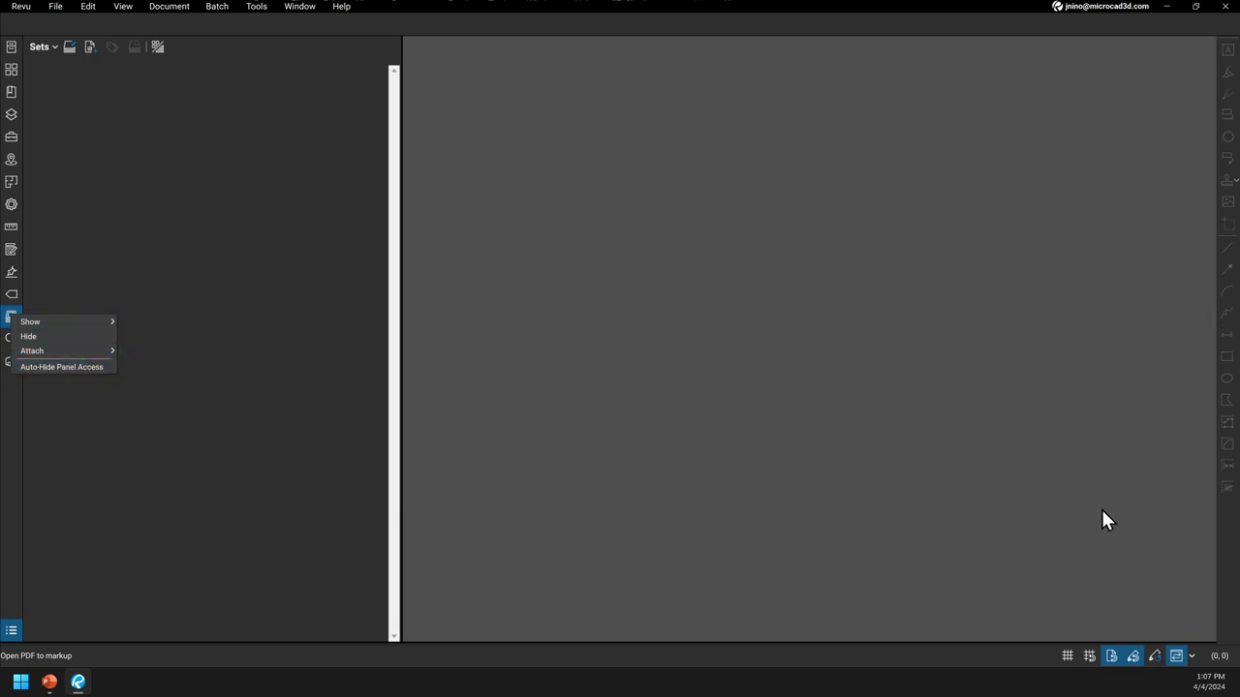
right_click(1226, 340)
right_click(1226, 340)
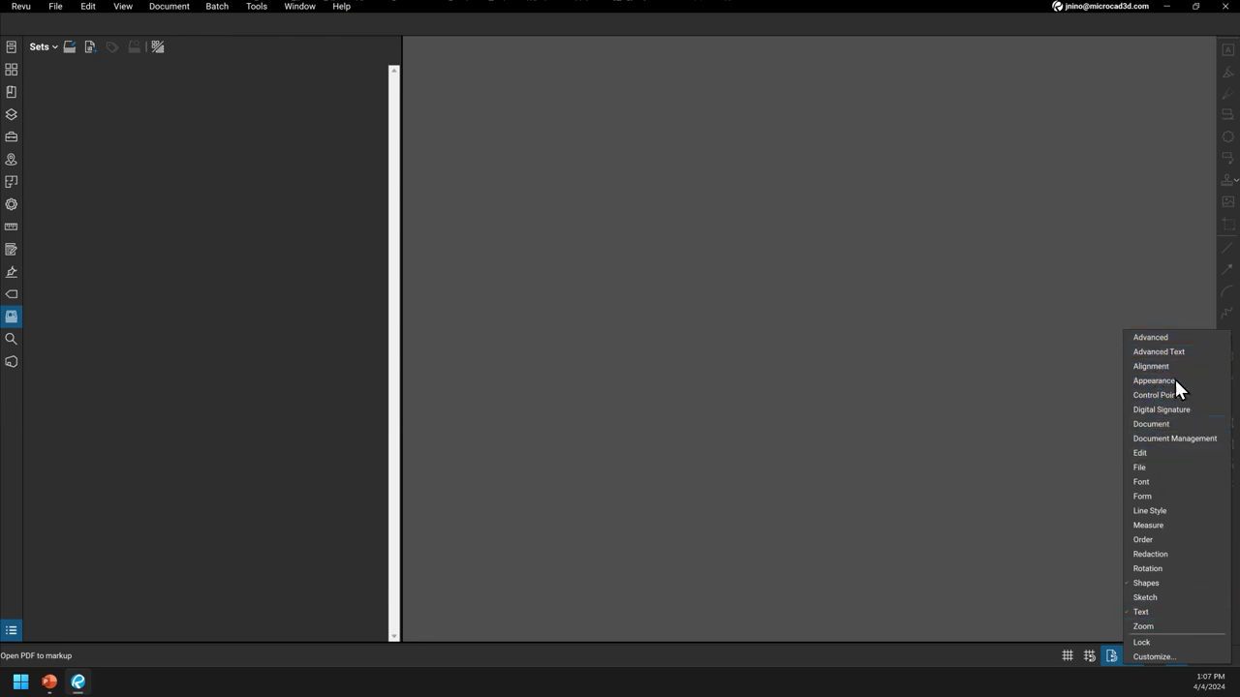
click(1152, 657)
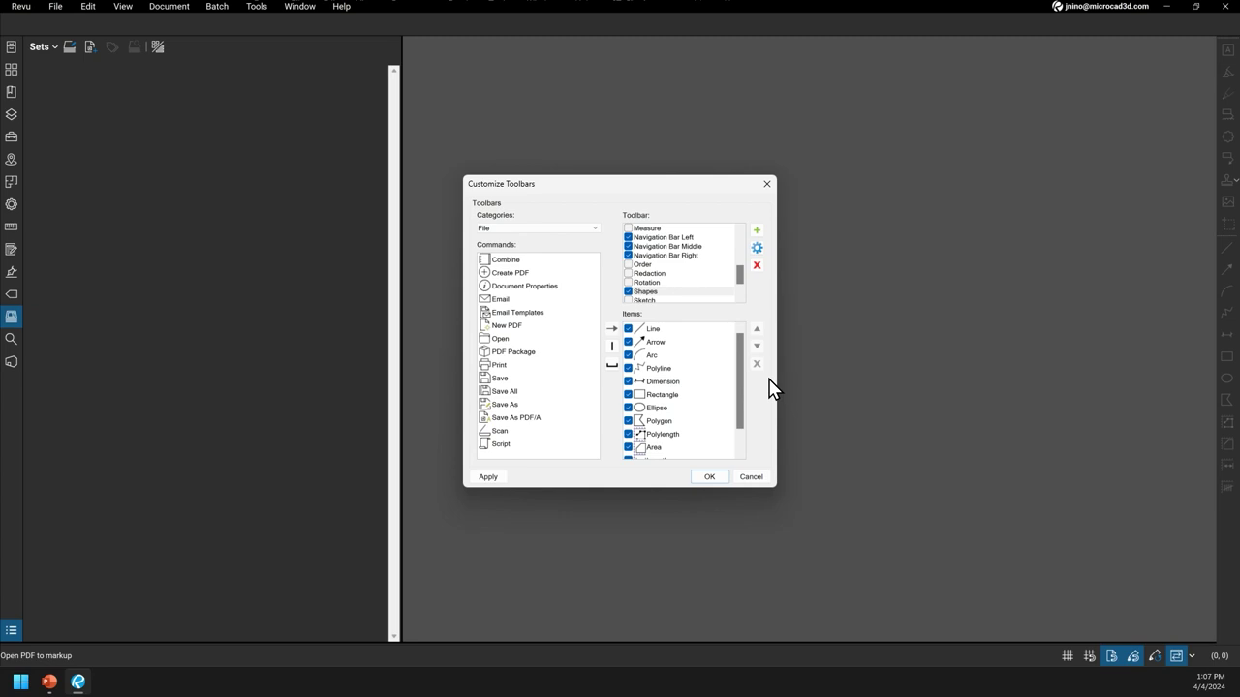
click(753, 476)
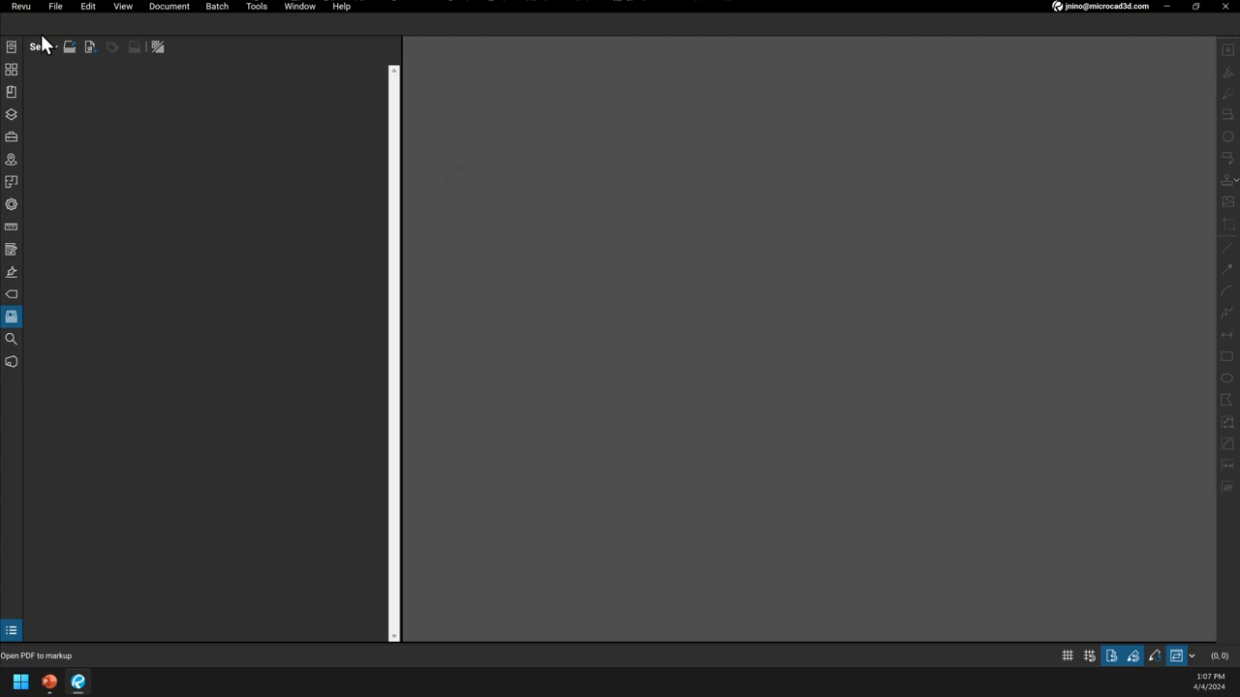
- Create Document1, a blank one-page 8.5 x 11 in portrait PDF, via File > New PDF
click(55, 7)
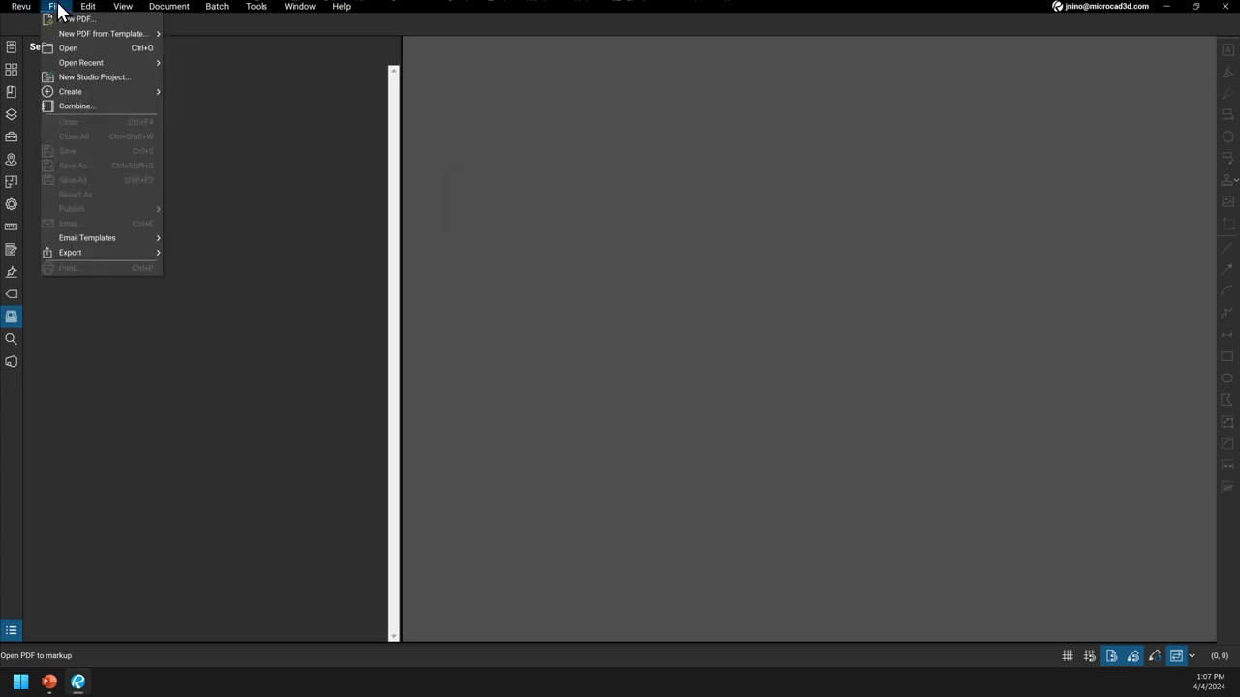
click(65, 18)
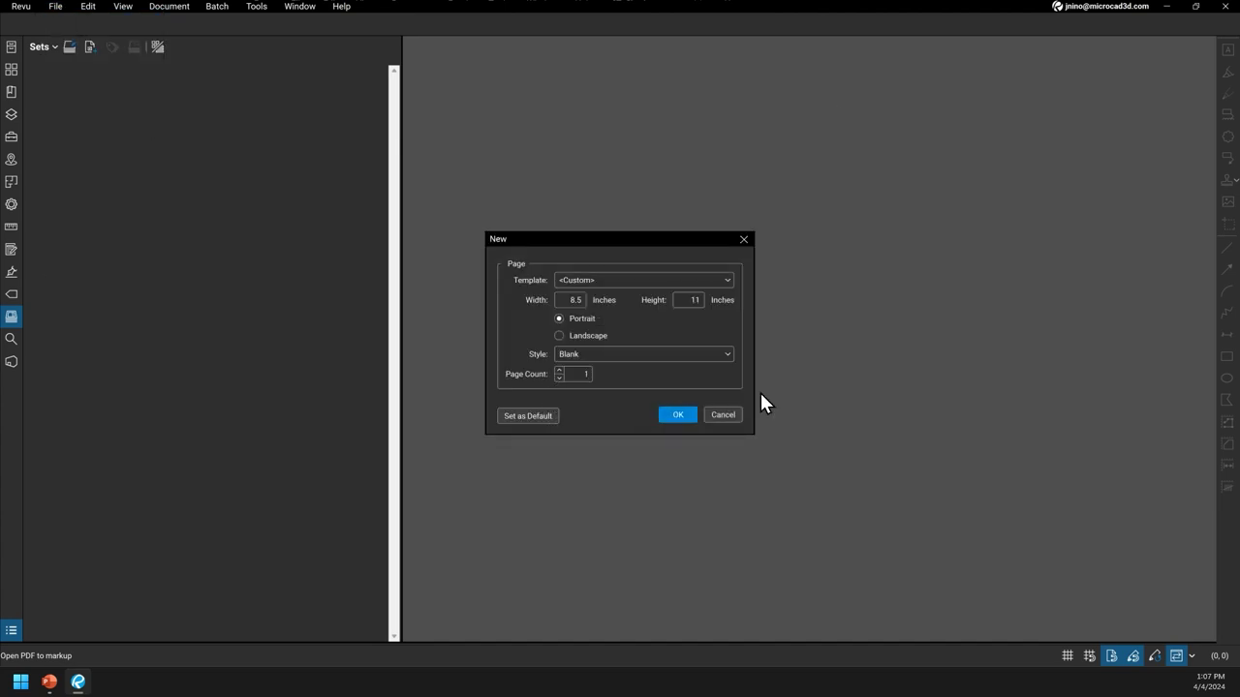
click(677, 415)
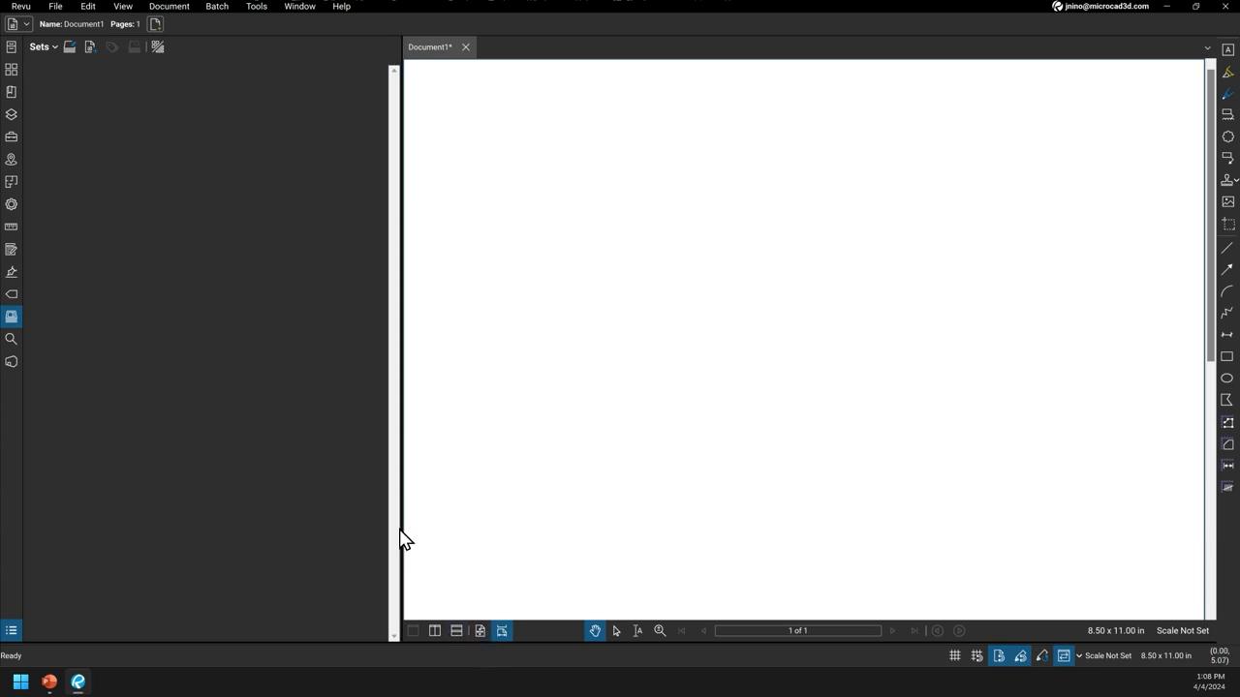
drag(402, 515, 6, 515)
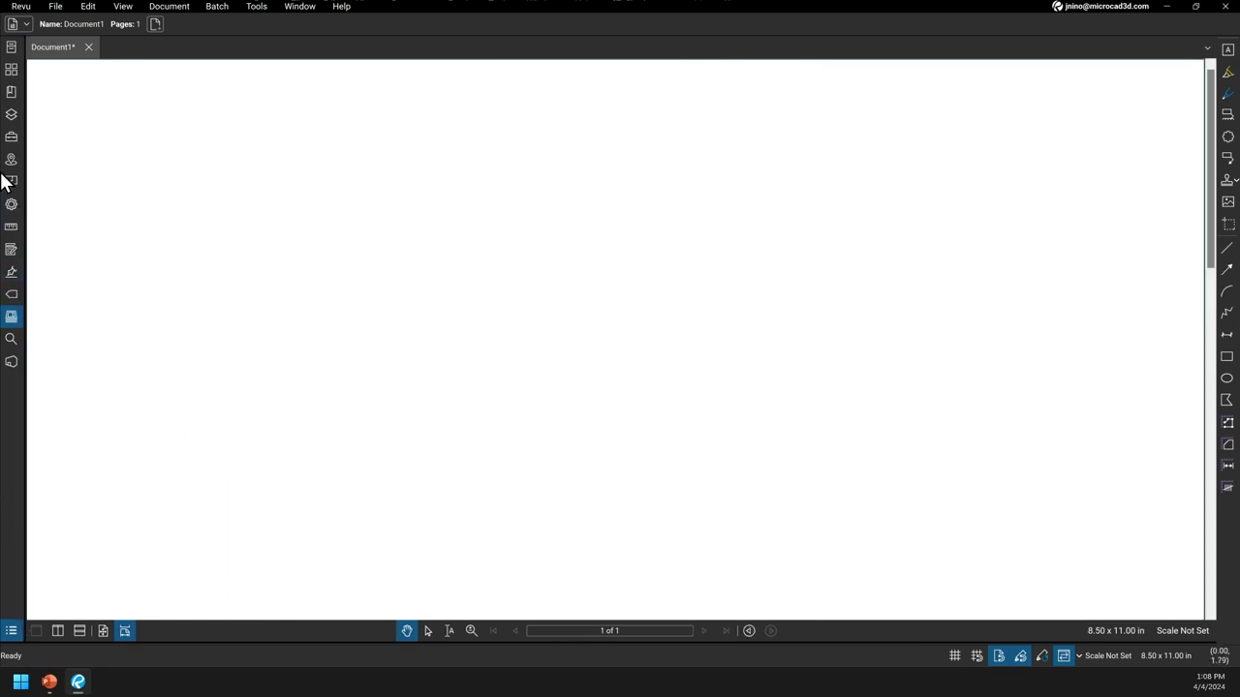
click(10, 48)
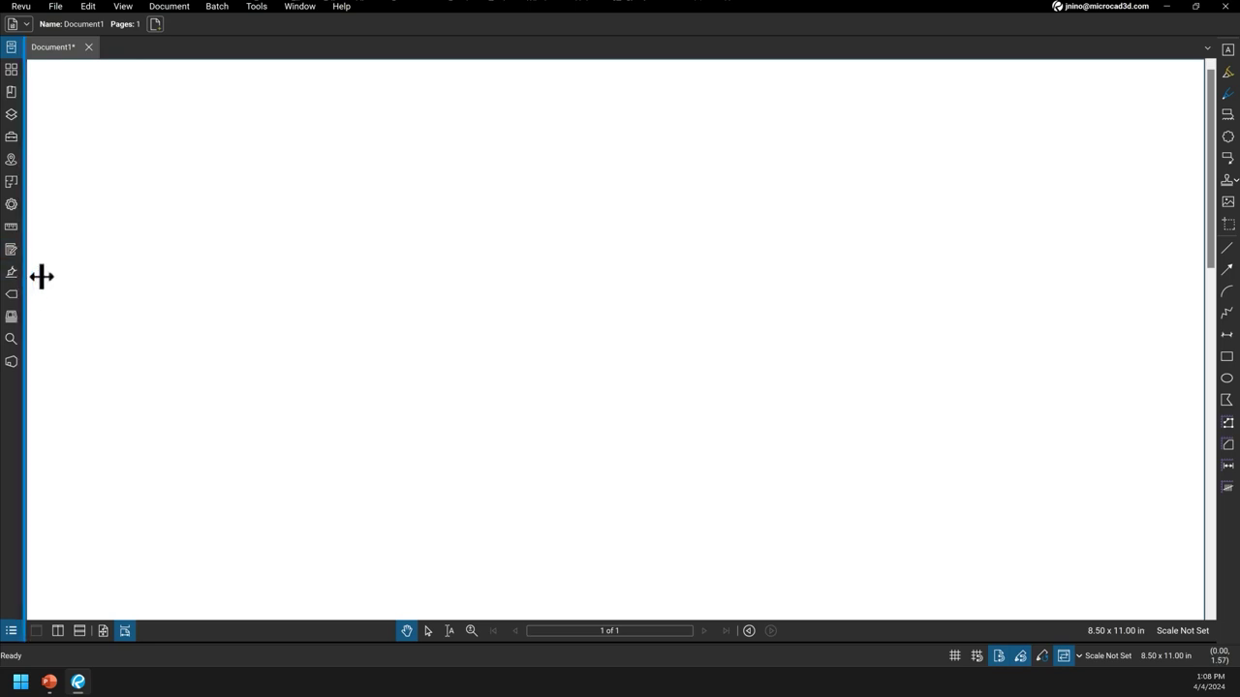
drag(42, 277, 221, 280)
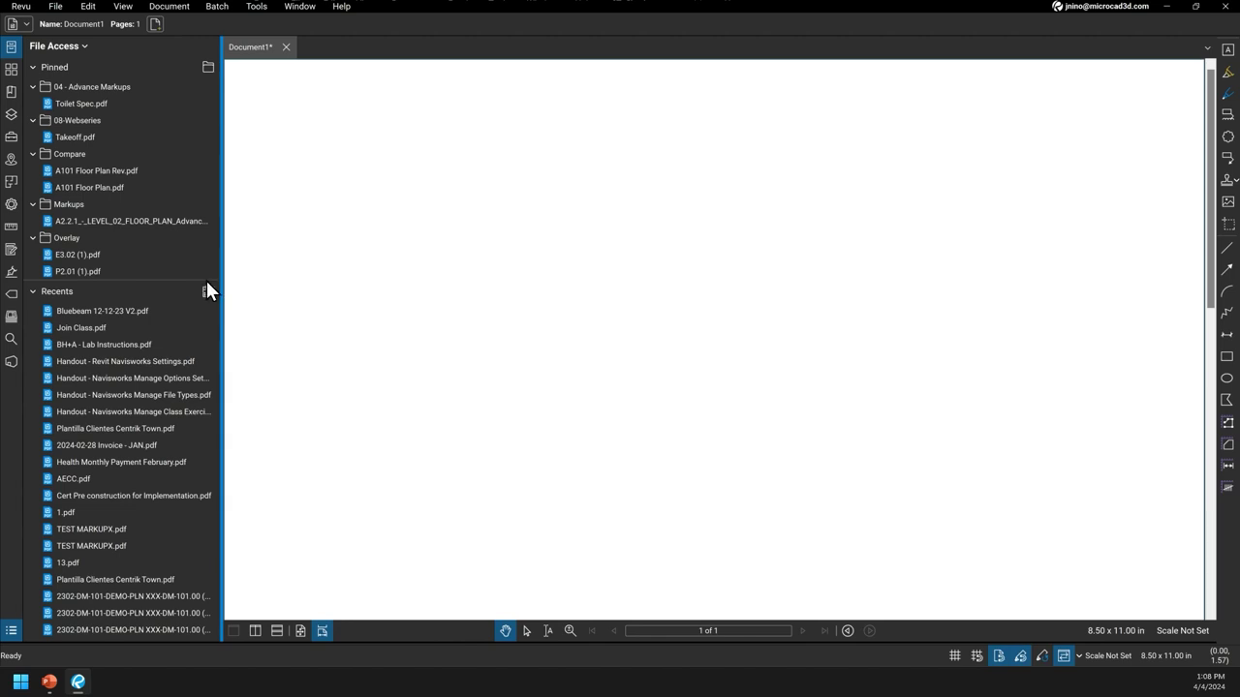
click(6, 48)
click(7, 48)
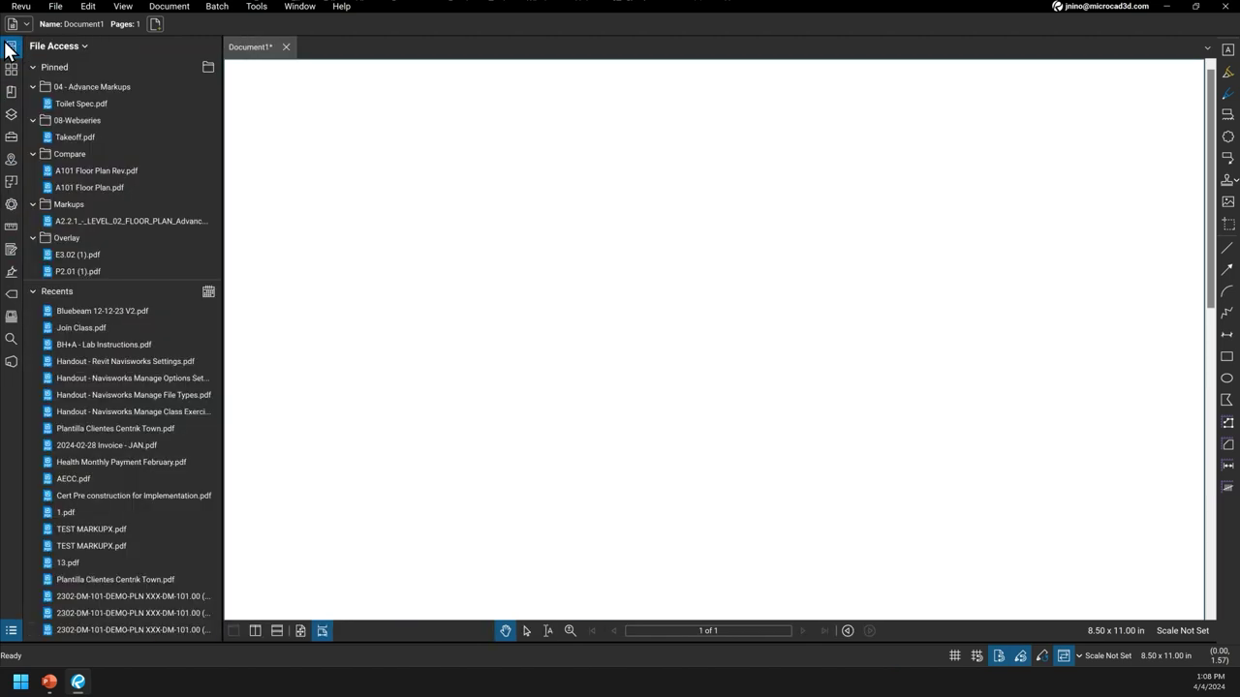
click(7, 48)
click(7, 47)
click(7, 72)
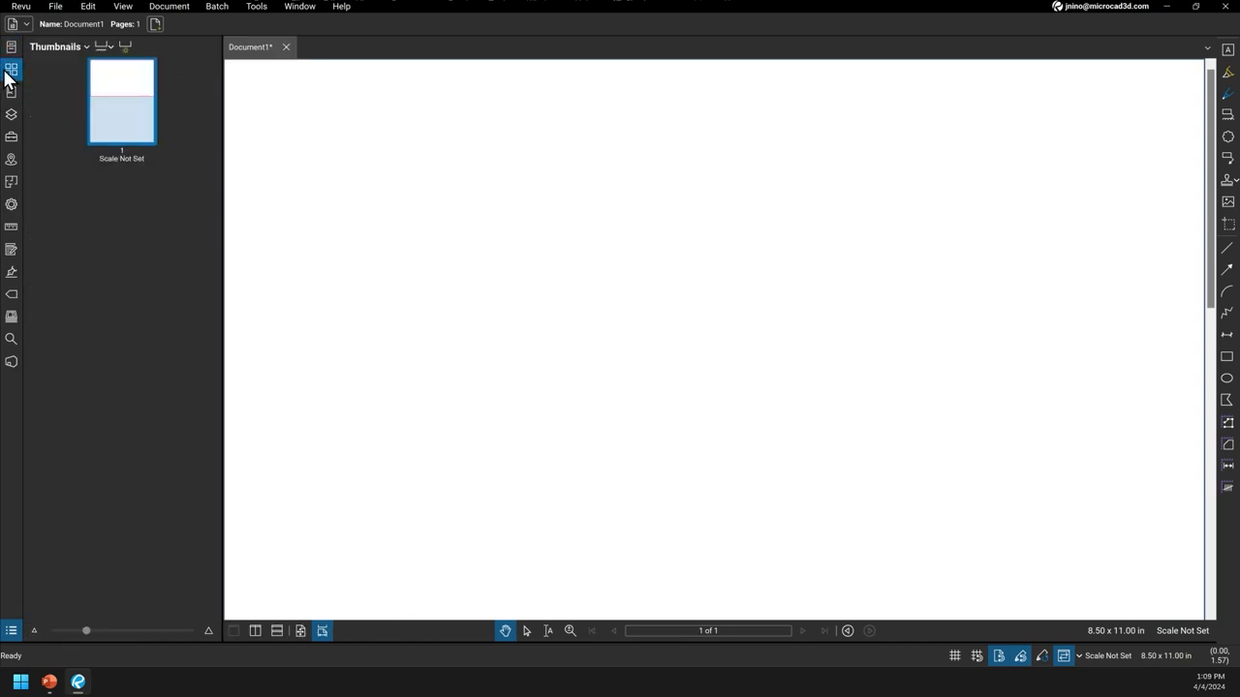
click(10, 94)
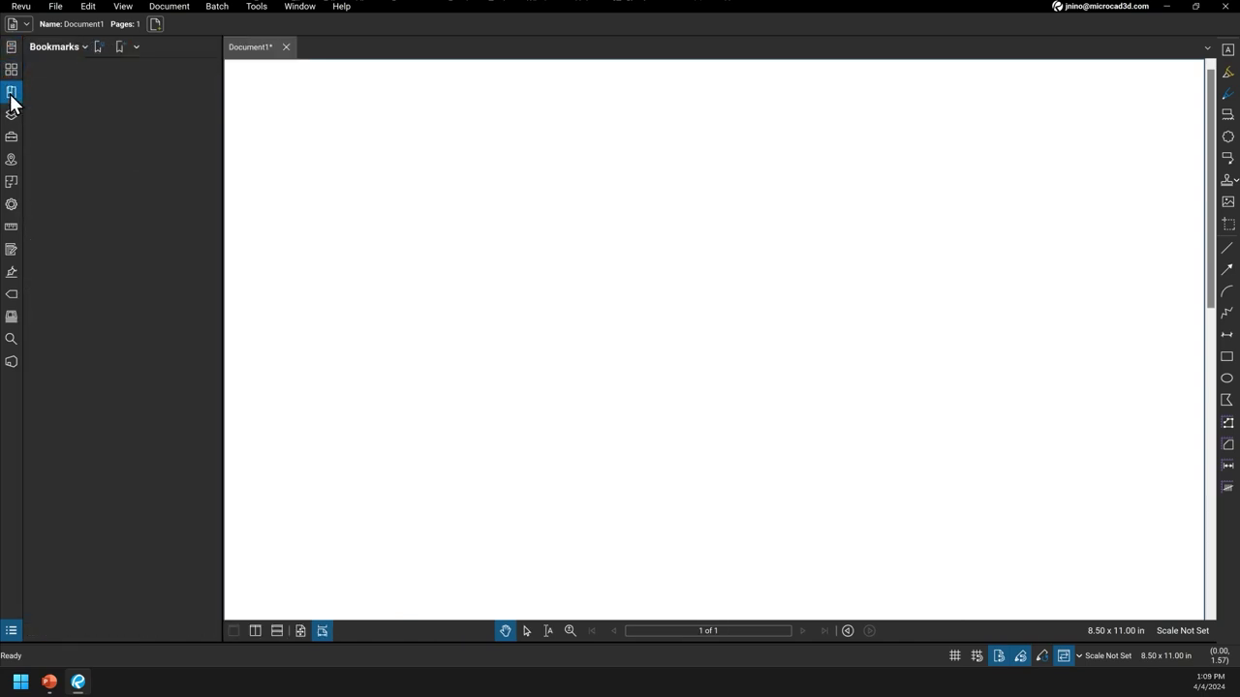
click(11, 94)
click(11, 94)
click(11, 95)
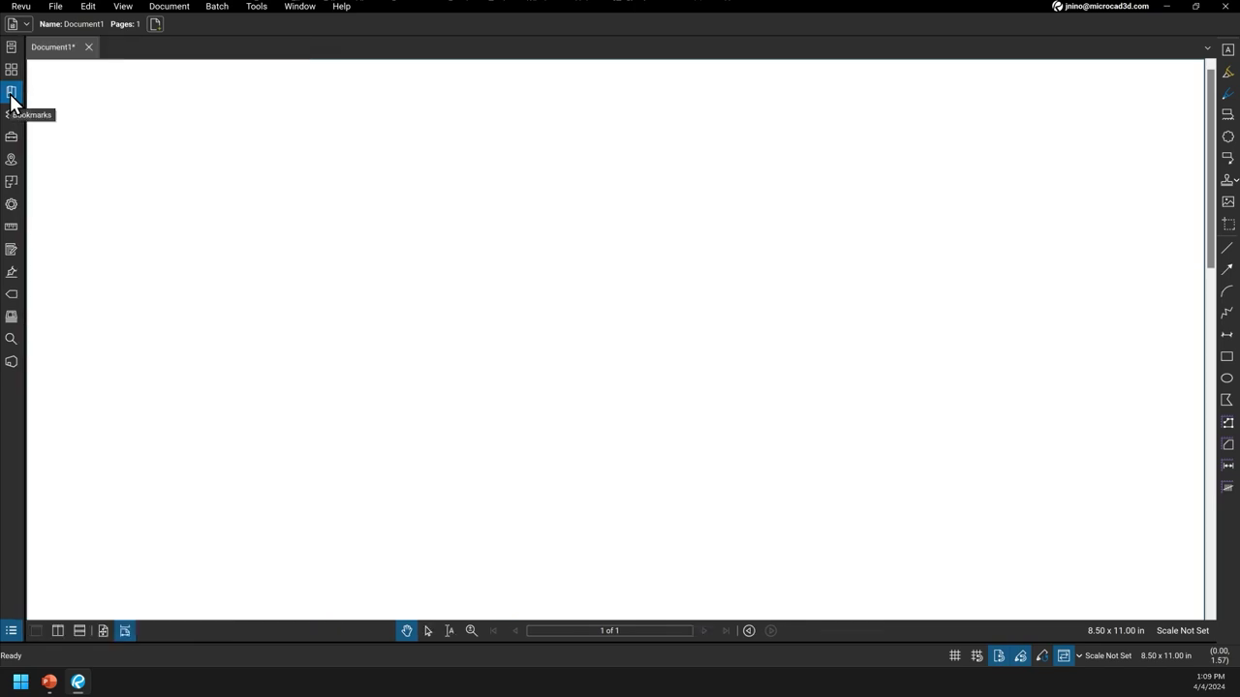
click(8, 48)
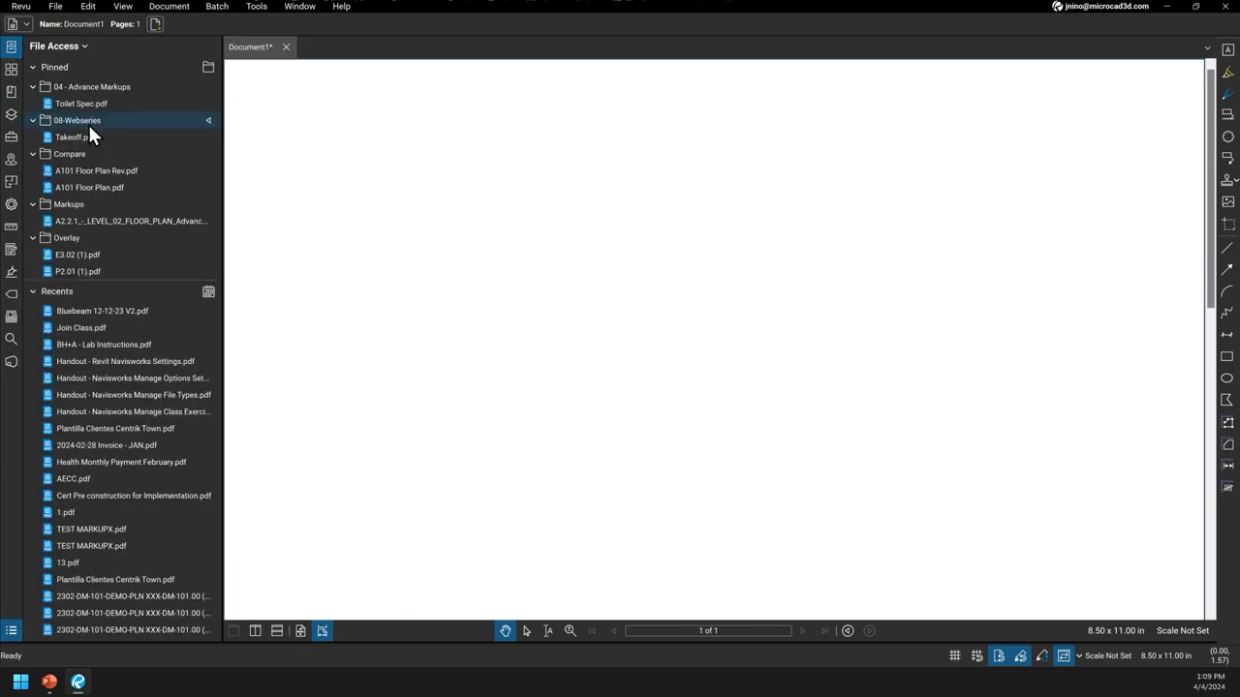
mouse_move(120, 488)
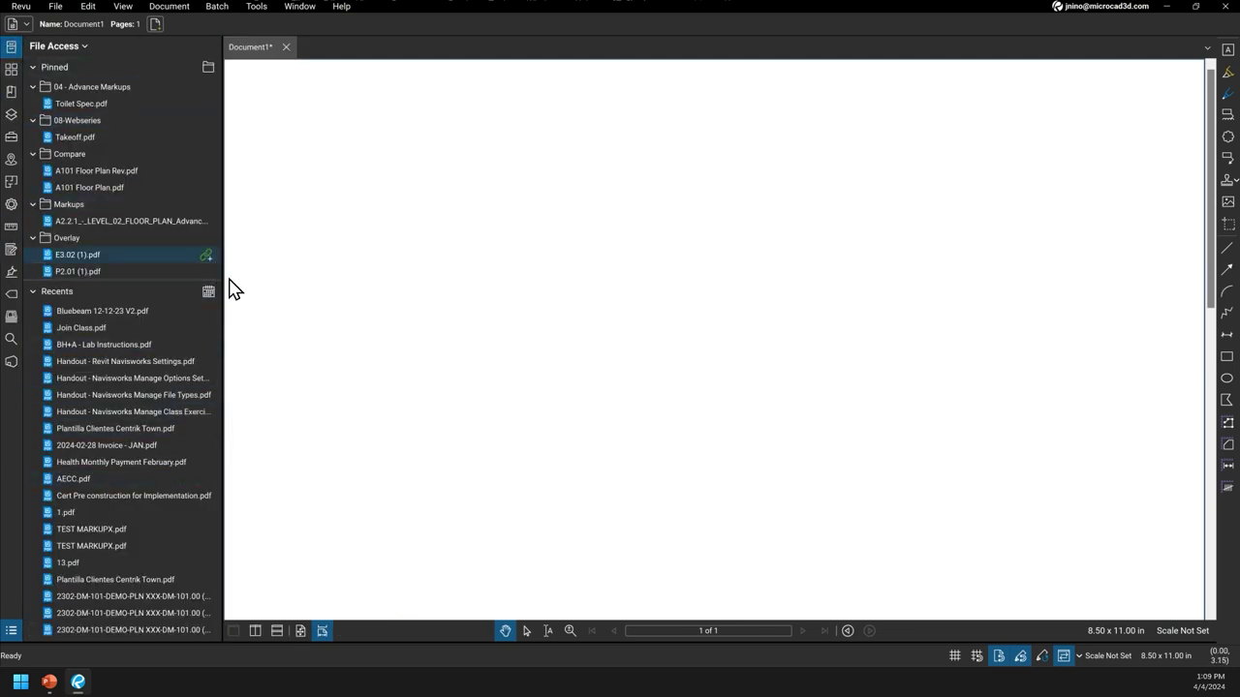
click(10, 47)
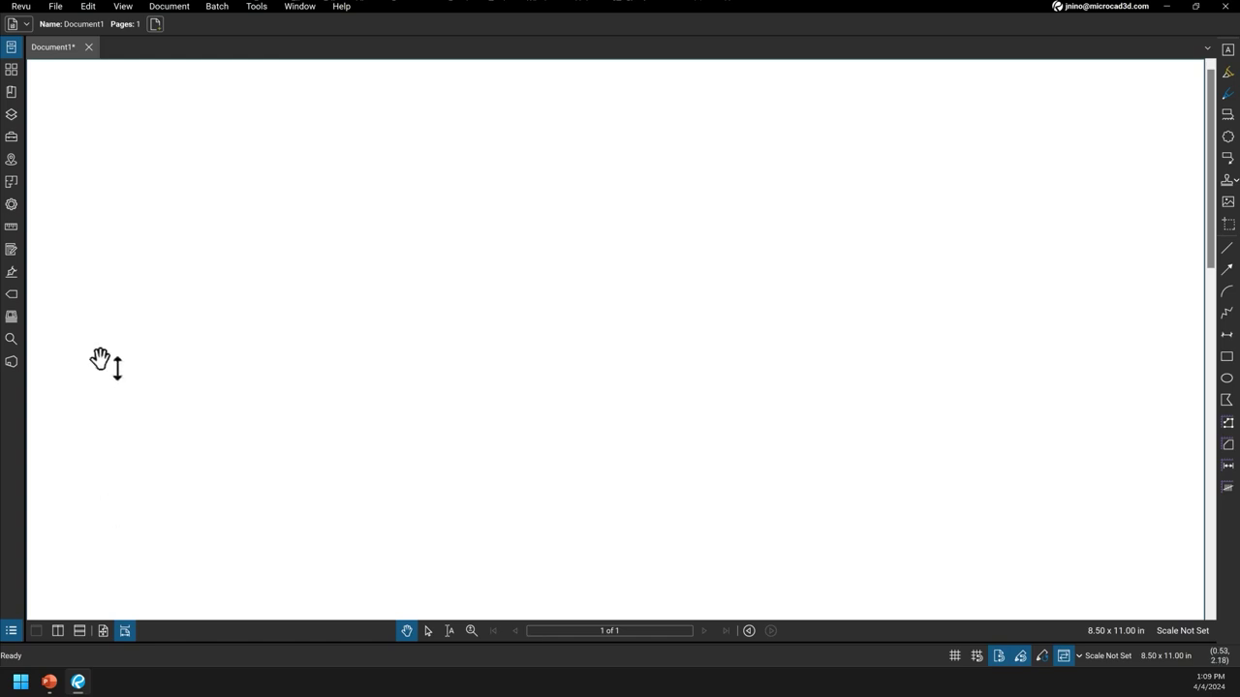
- Draw a red freehand Pen stroke across the blank page
click(1225, 97)
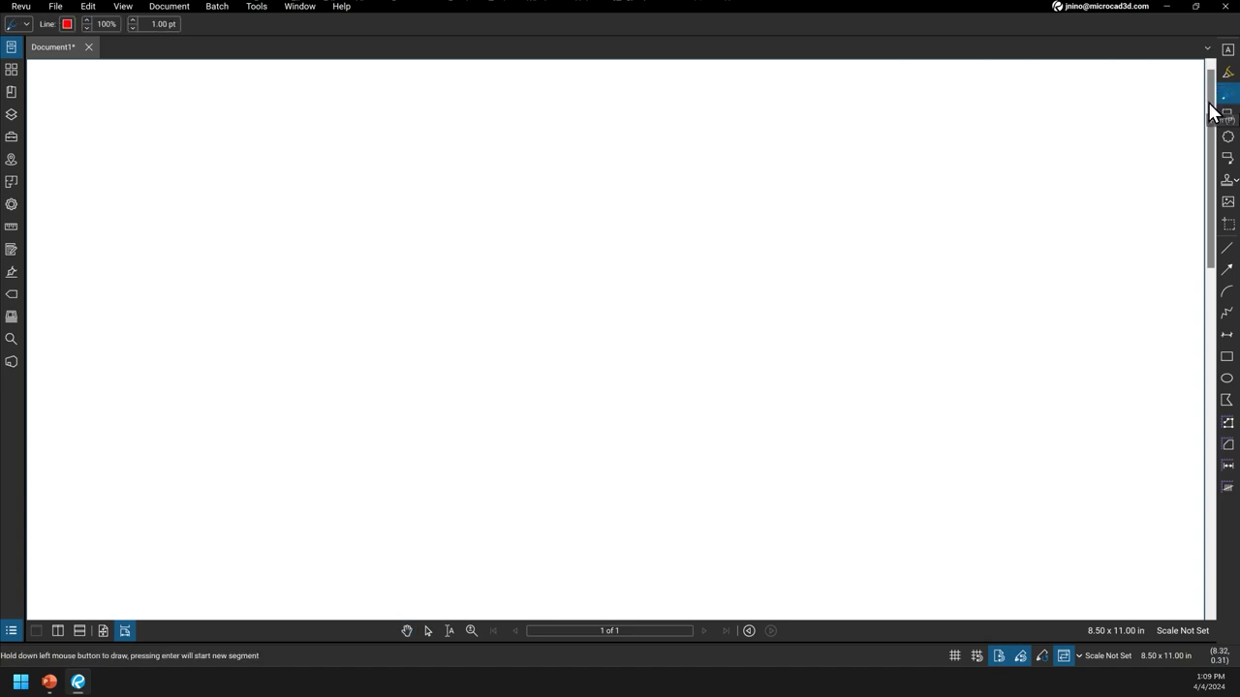
drag(452, 391, 727, 268)
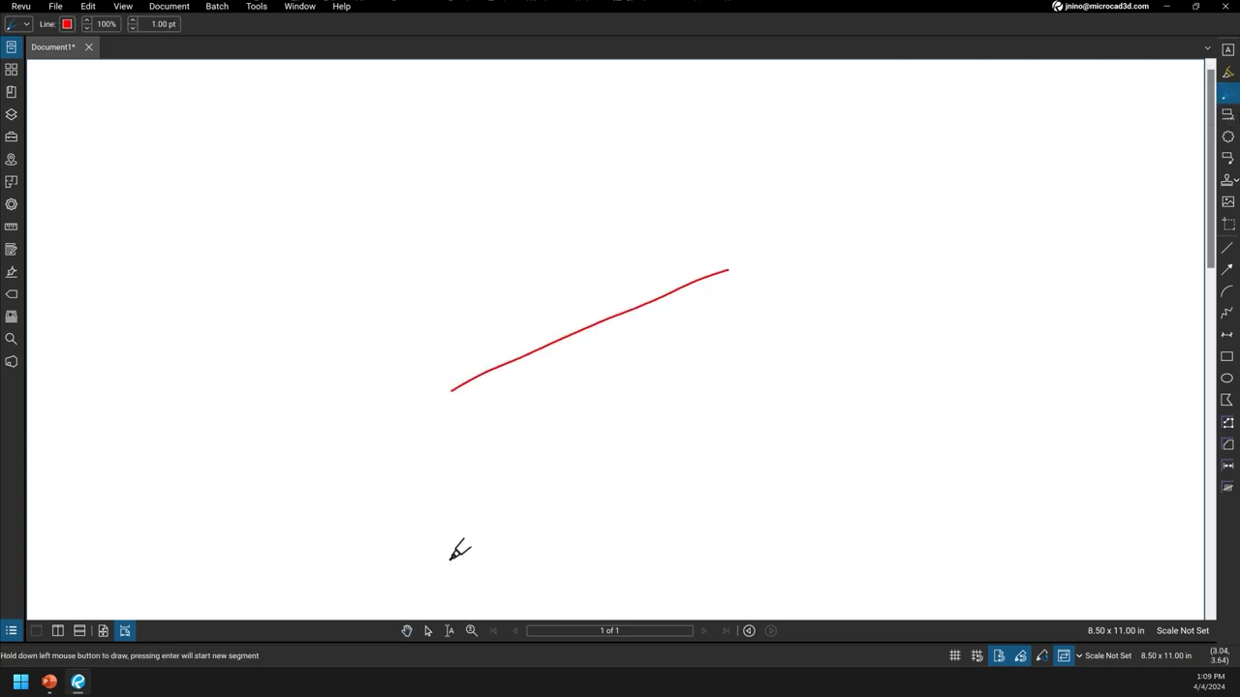
key(Escape)
- Change the selected stroke's line colour to green
click(504, 369)
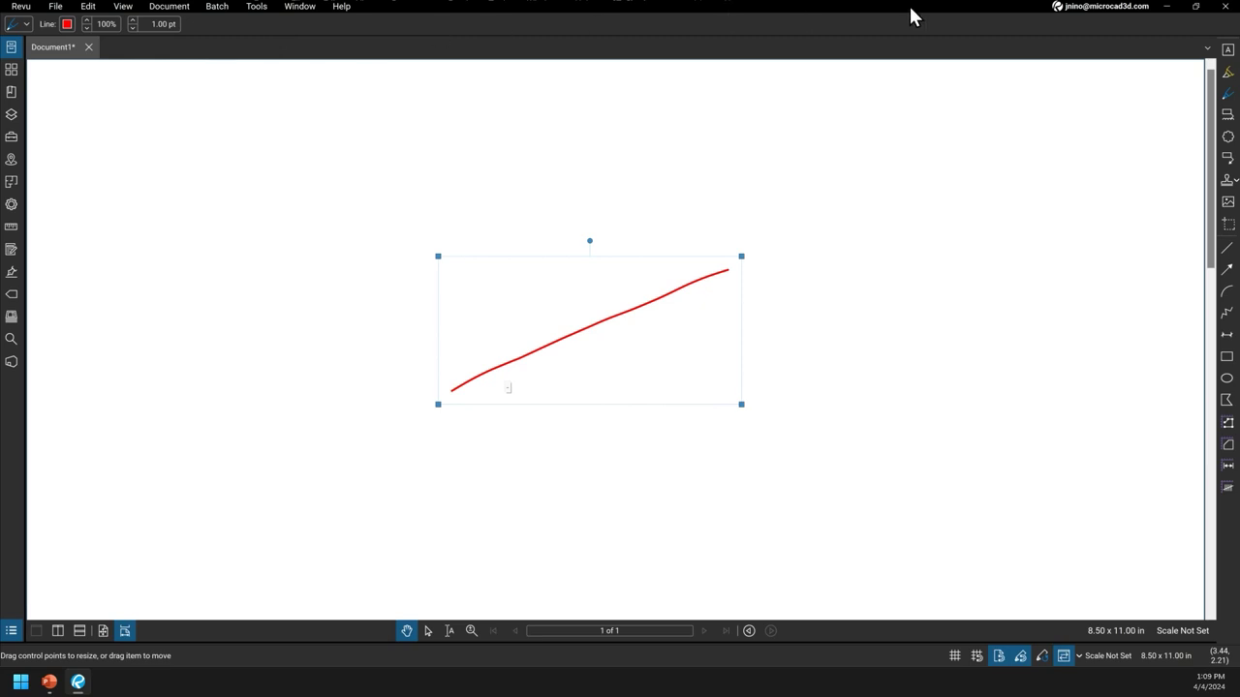
click(67, 25)
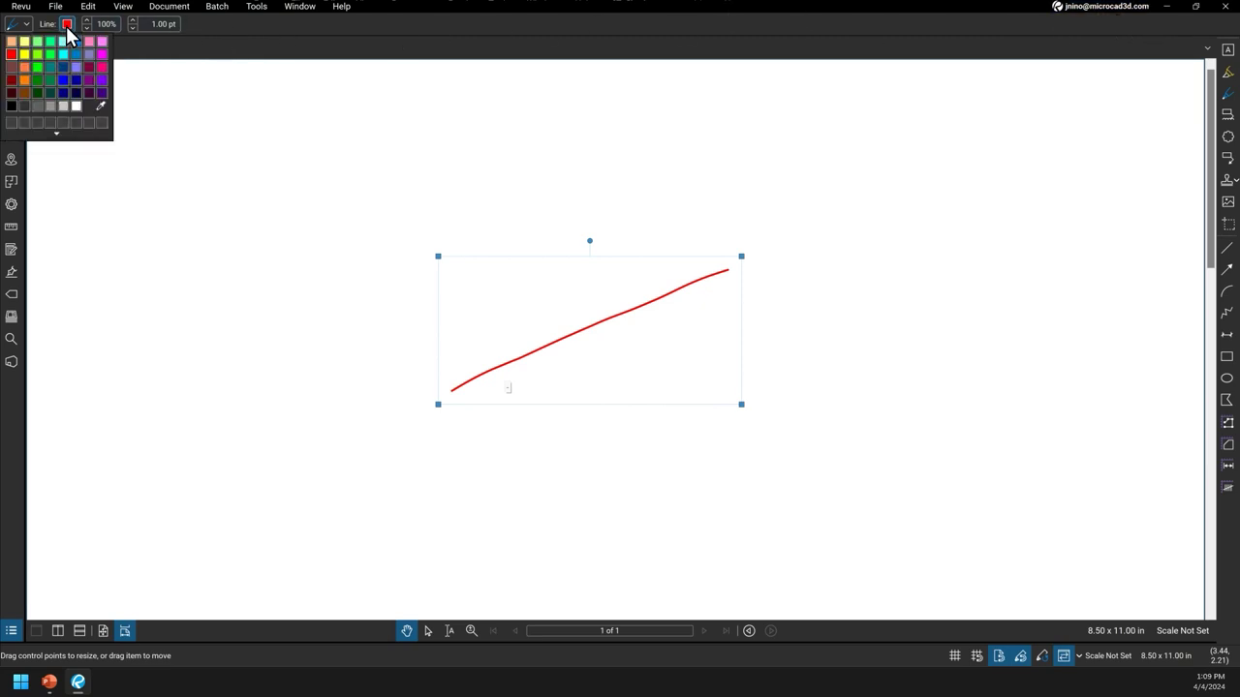
click(37, 67)
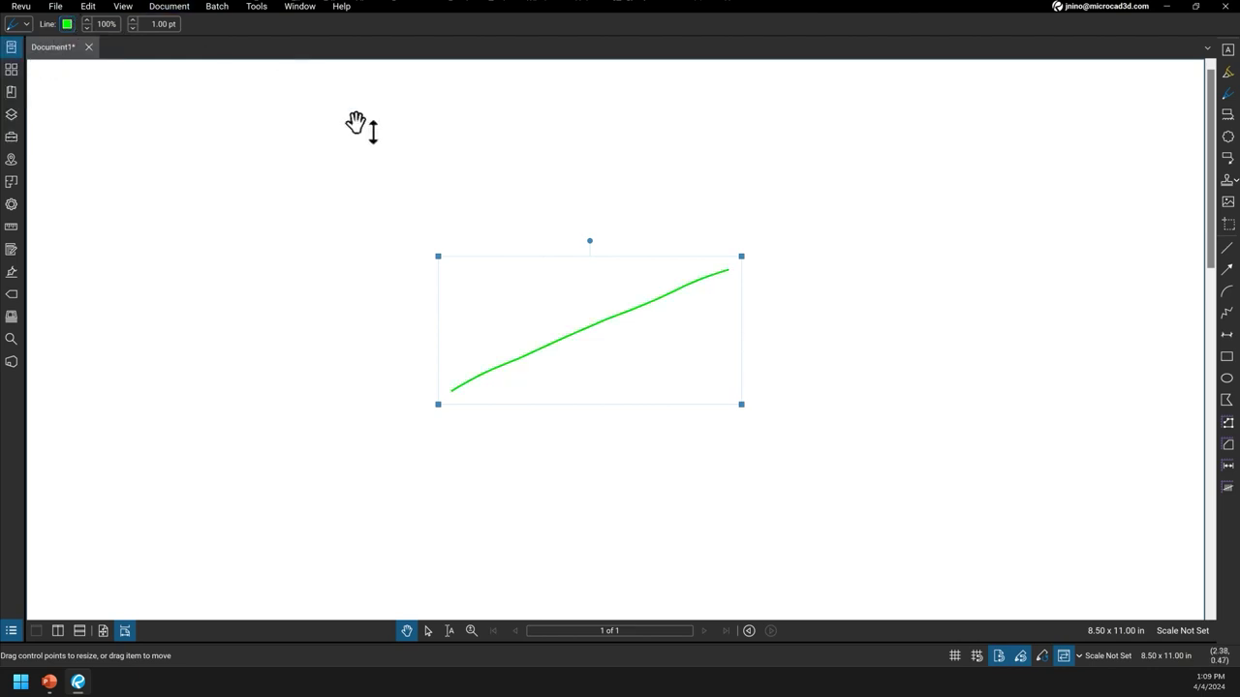
- Turn the stroke red again from its Properties panel
click(12, 205)
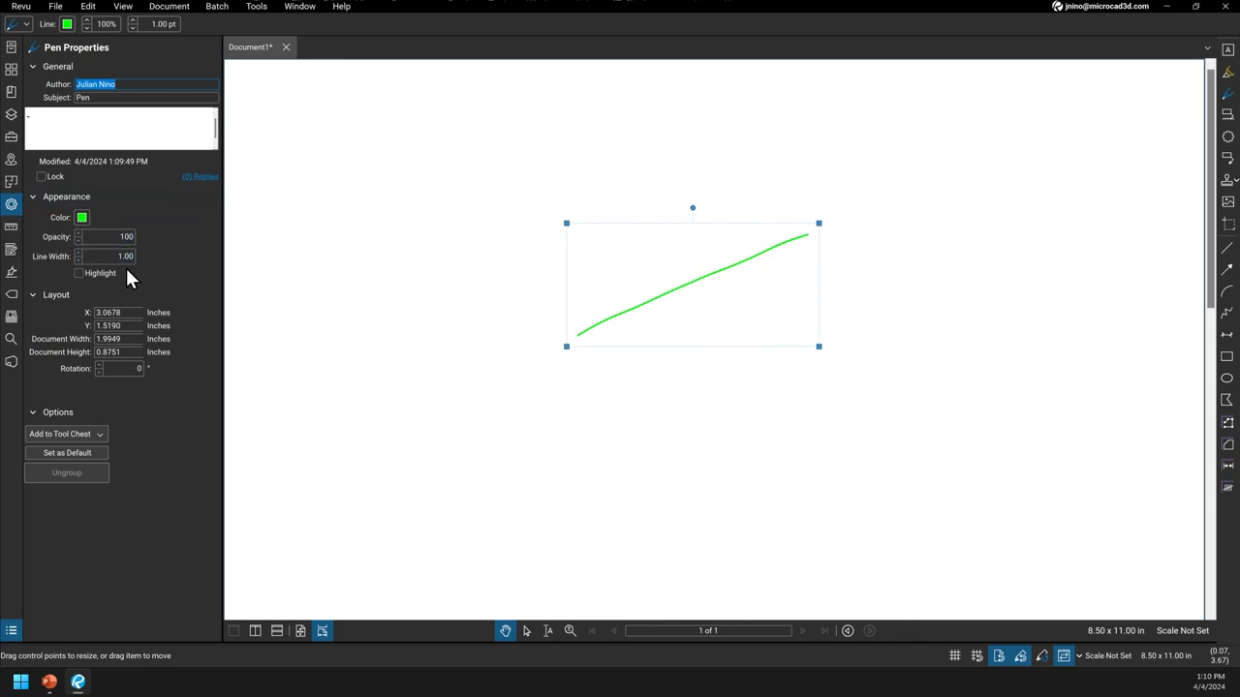
click(81, 216)
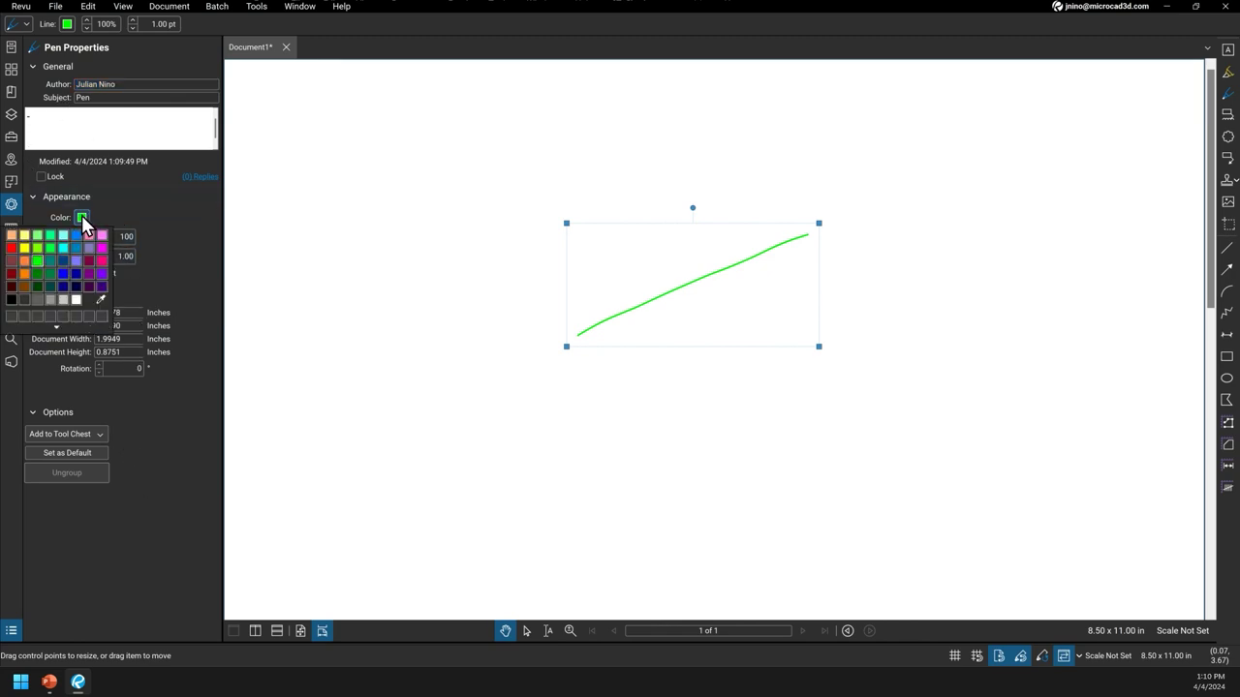
click(10, 248)
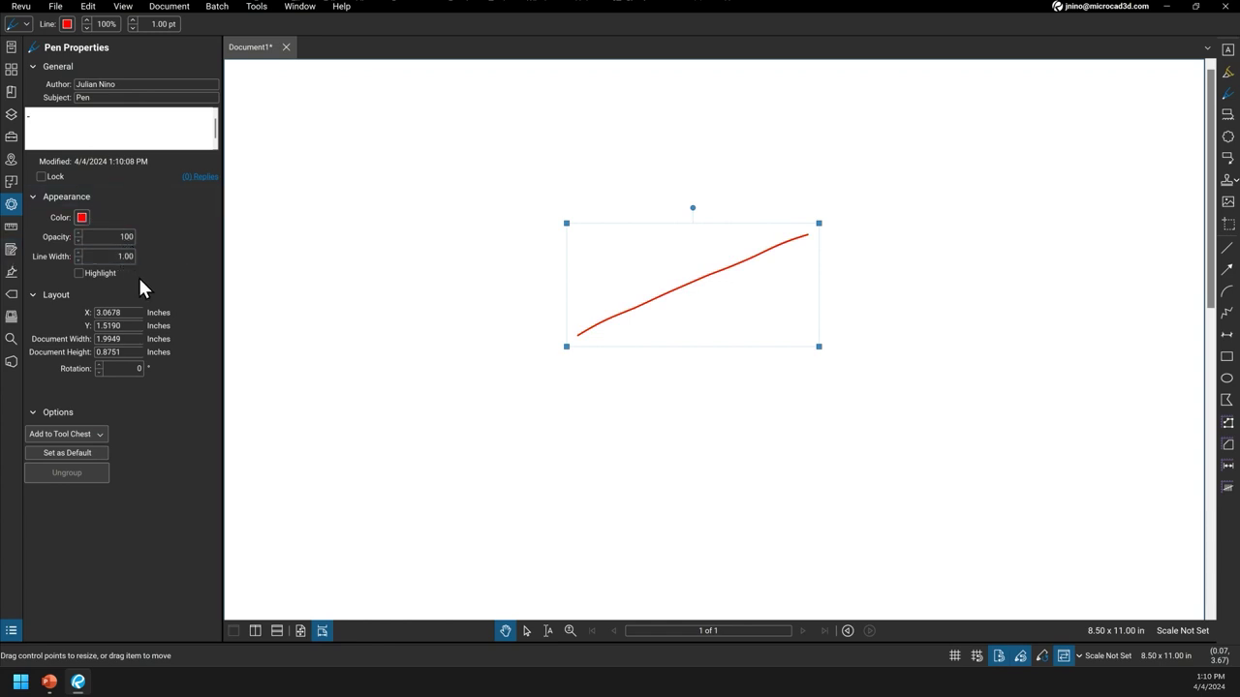
- Raise the stroke's line width from 1.00 to 5.00 pt
click(104, 23)
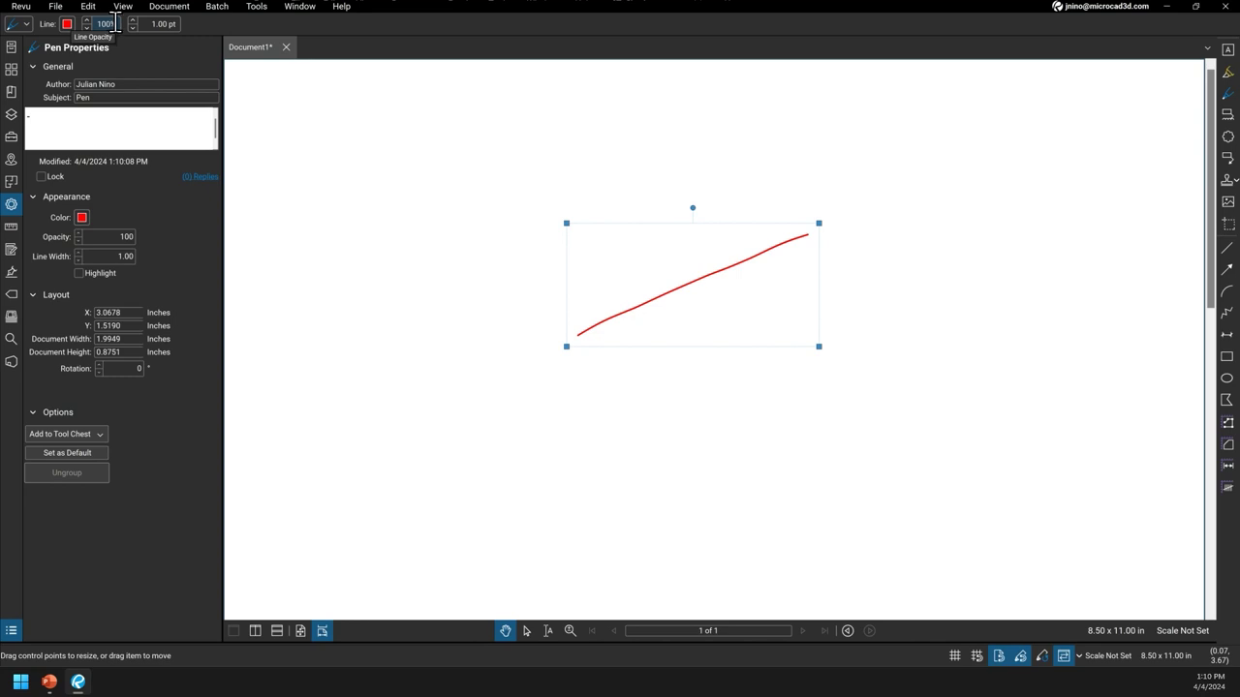
click(122, 236)
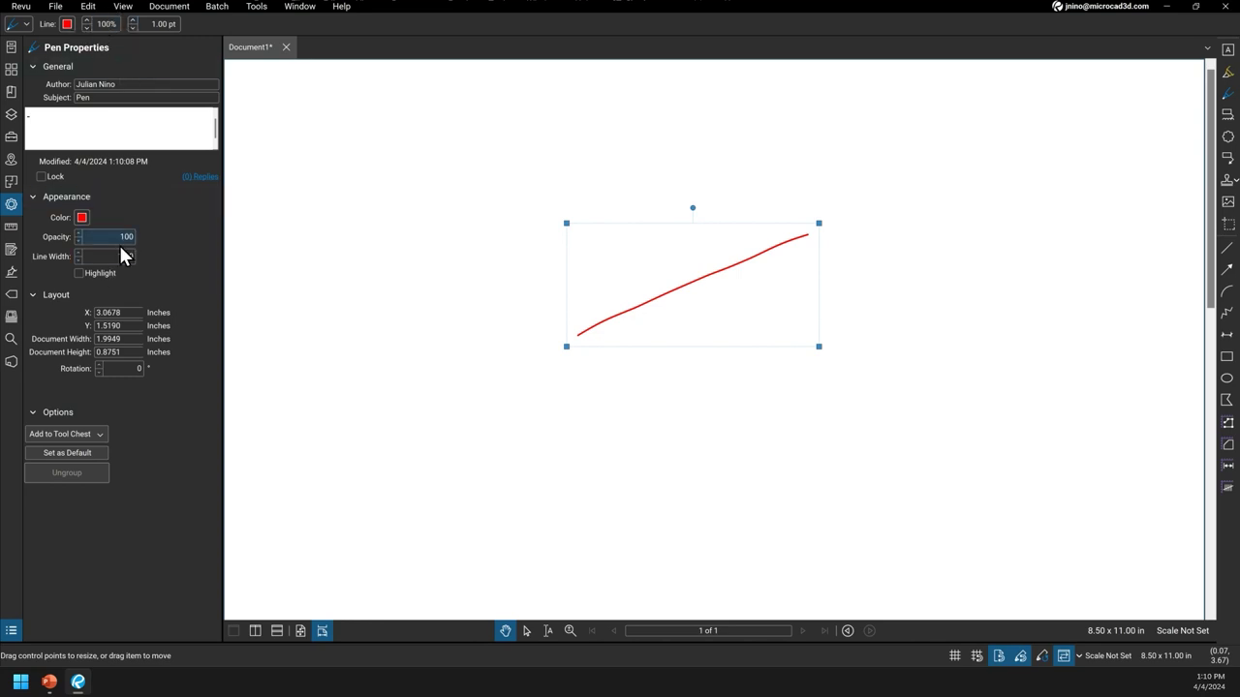
click(166, 23)
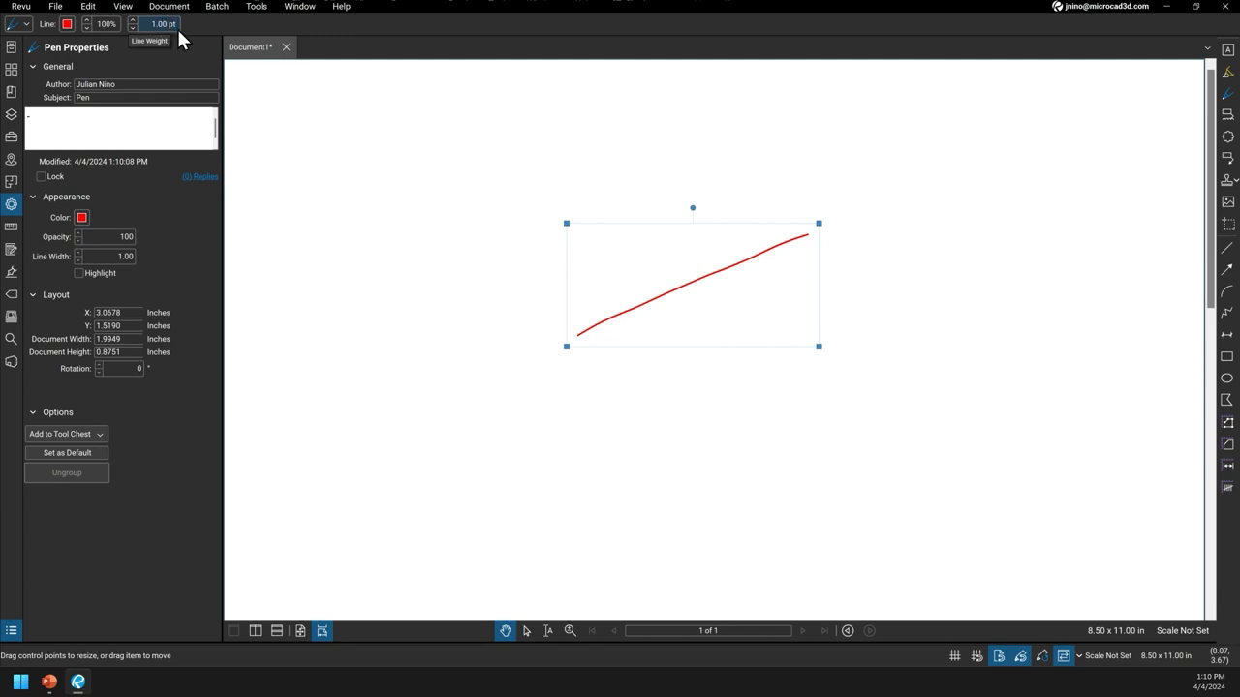
click(85, 257)
click(77, 253)
click(78, 252)
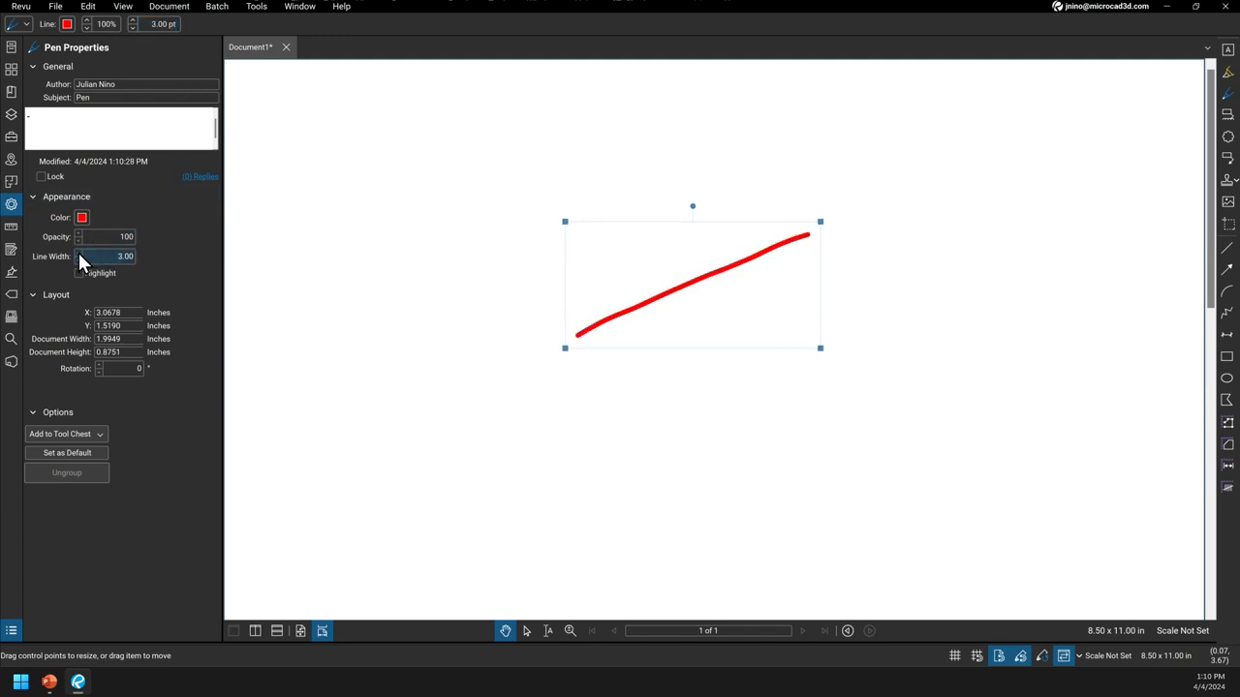
click(78, 253)
click(77, 253)
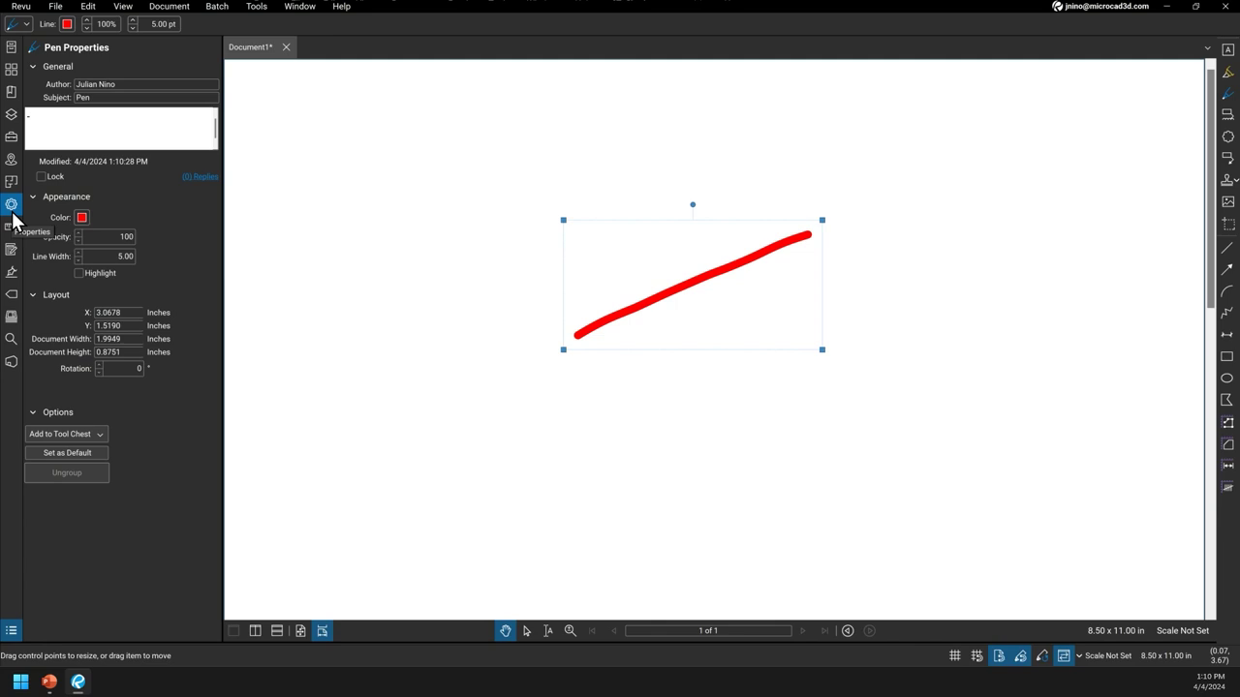
- Browse the side-panel Show options, then deselect the stroke so File Properties appear
right_click(7, 401)
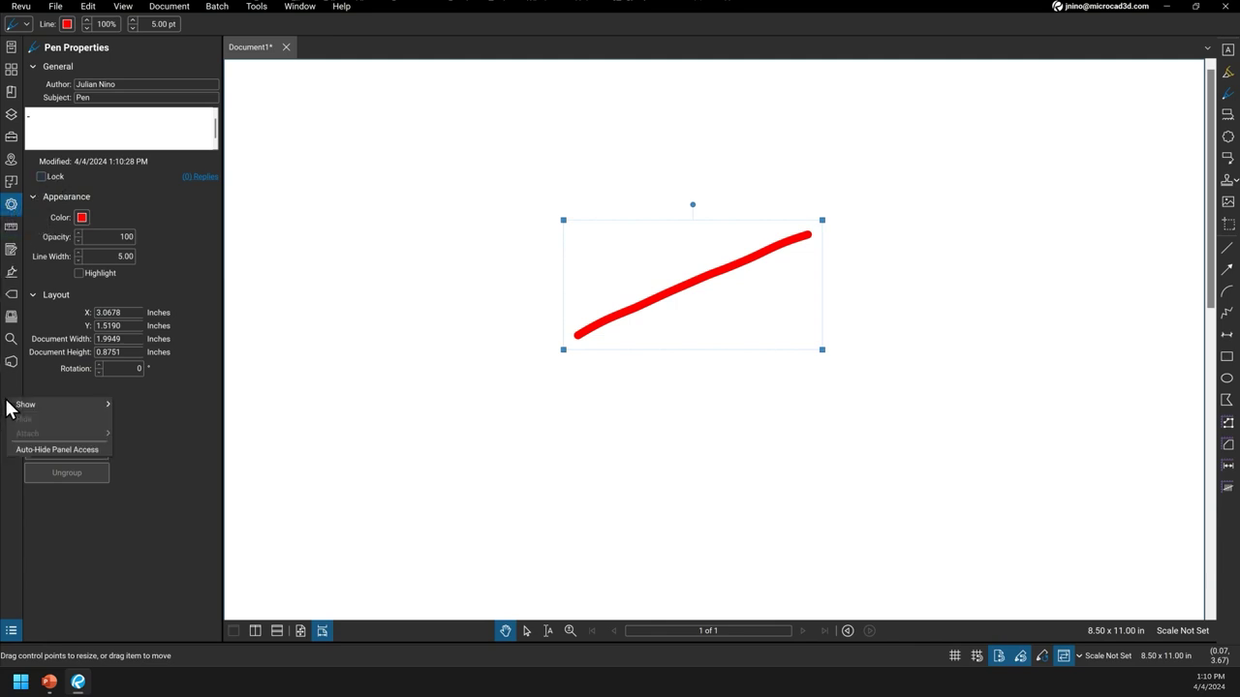
mouse_move(27, 402)
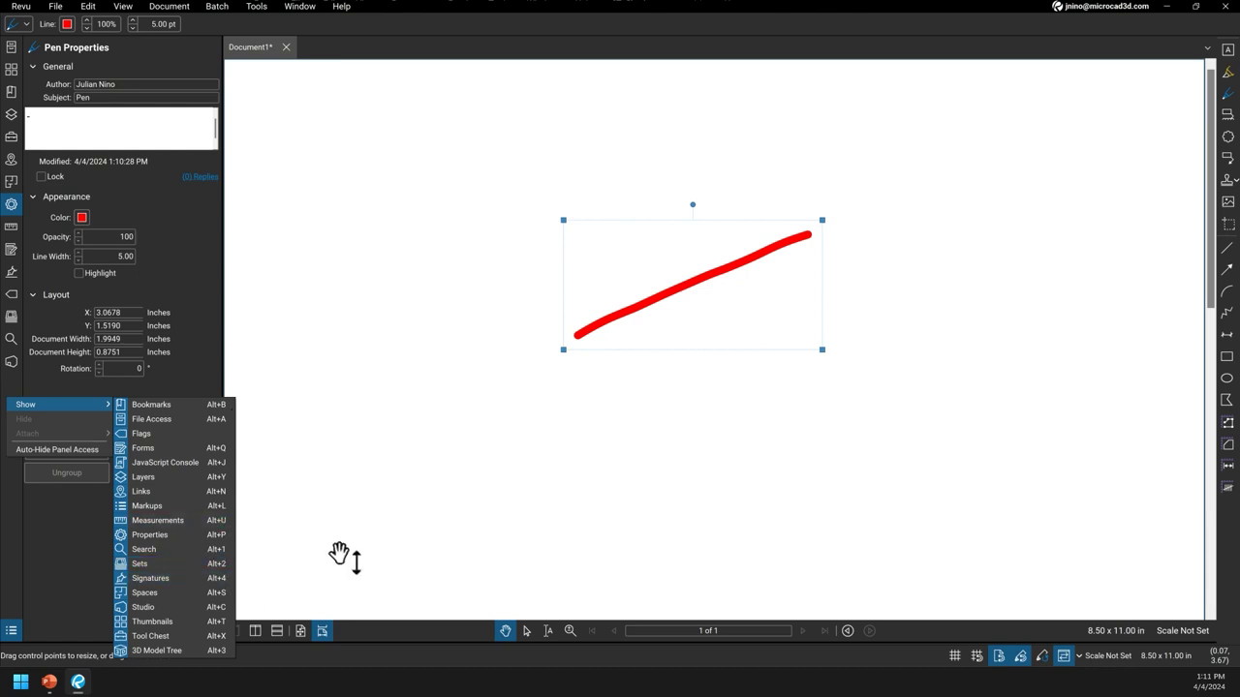
click(484, 523)
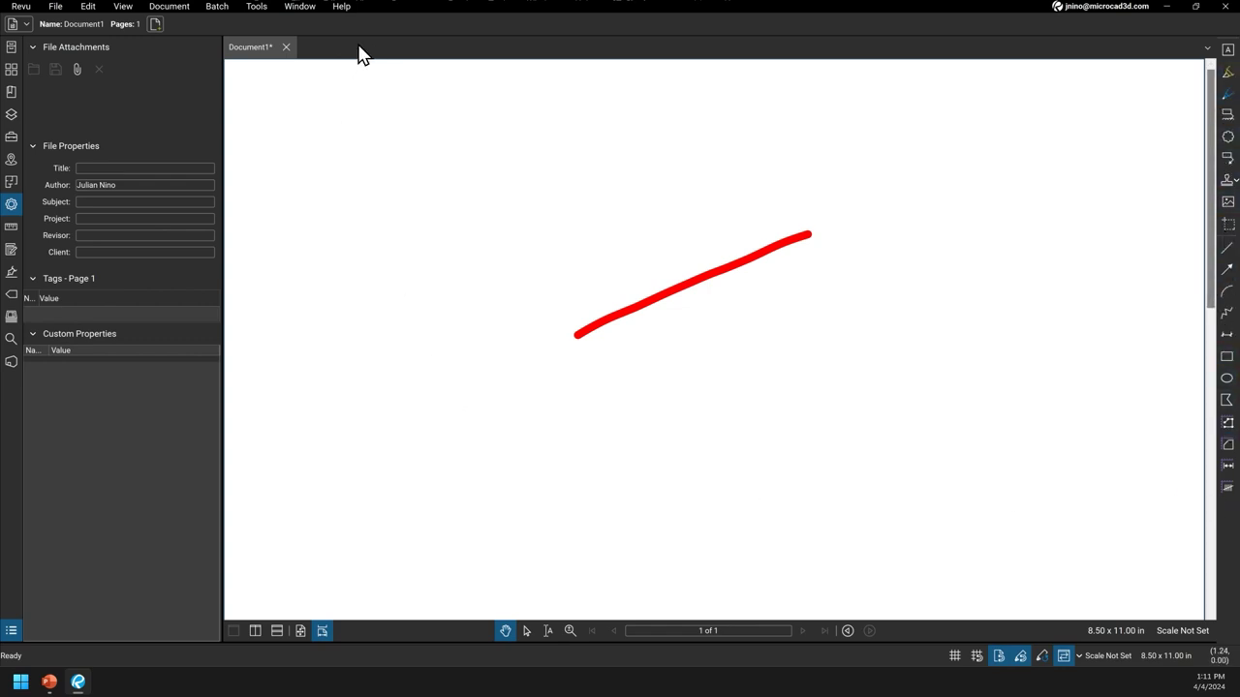
- Search Help > Find Tools + Commands for 'stam' to list the stamp commands
click(341, 8)
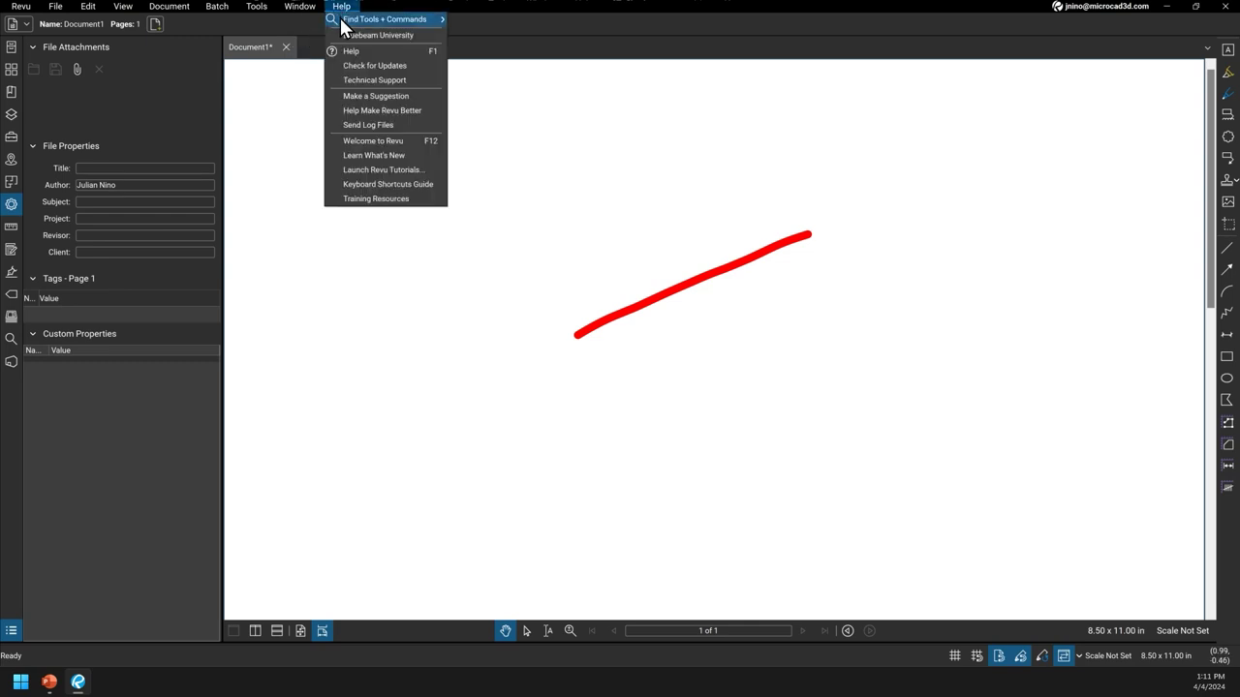
mouse_move(347, 21)
click(568, 20)
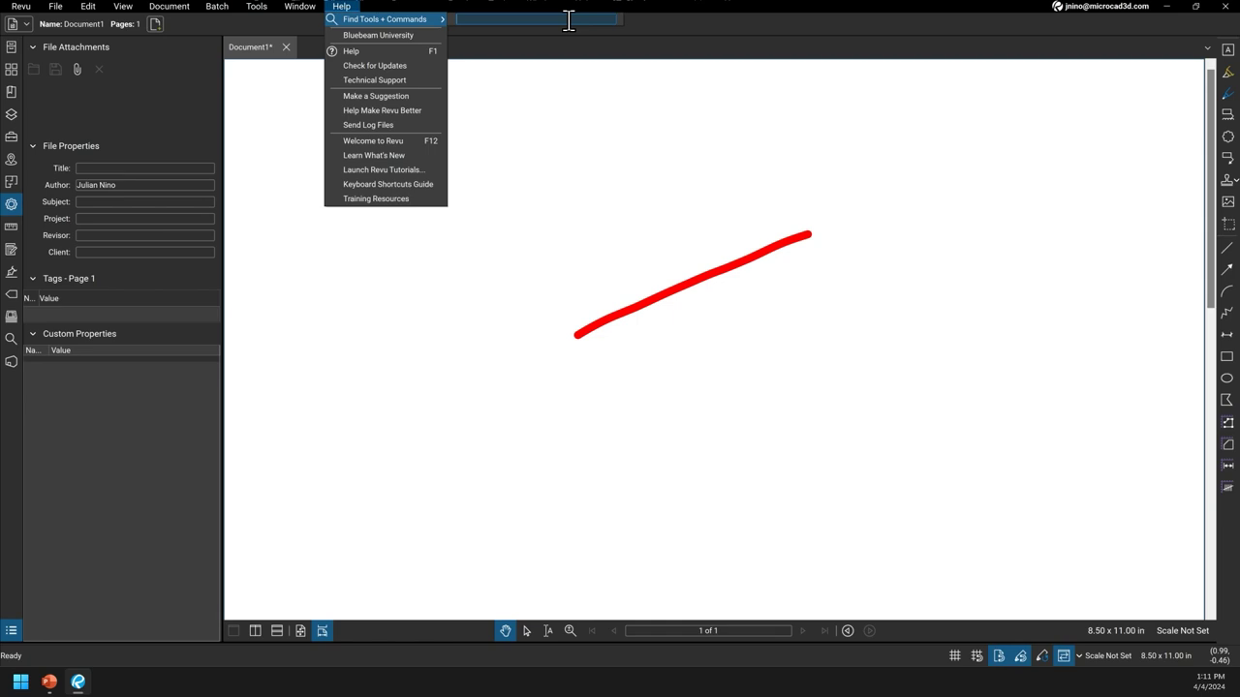
text(stam)
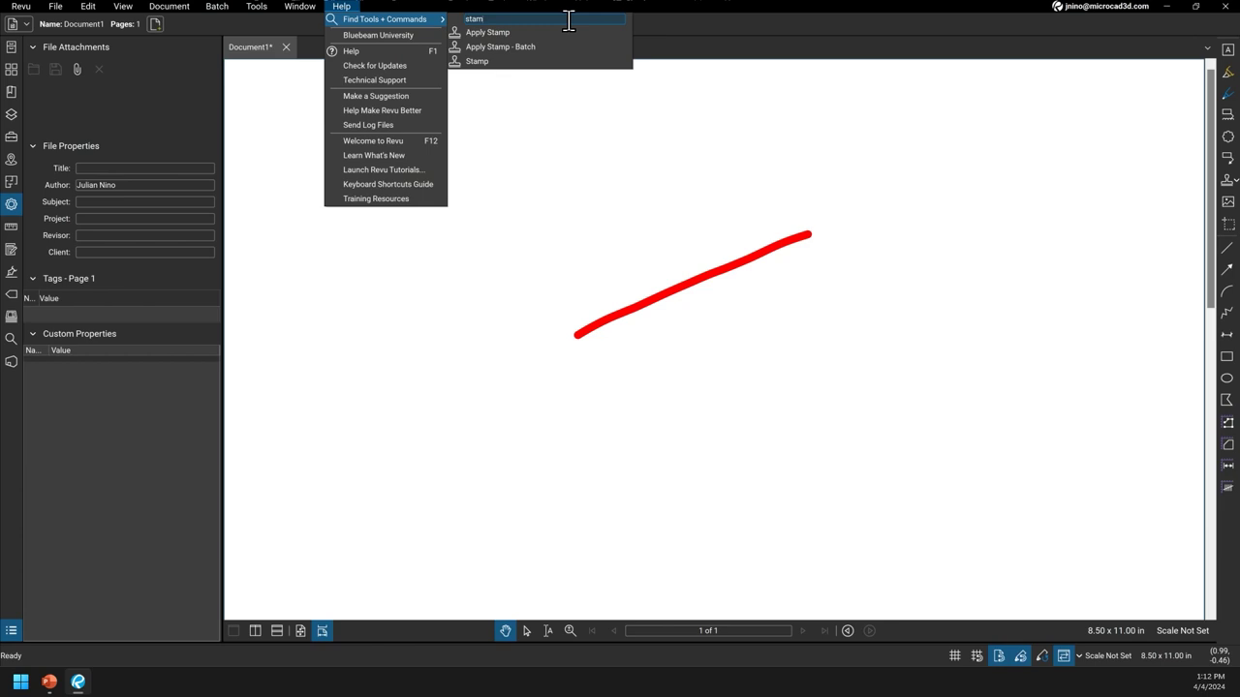
- Place a For Review stamp on the page with the Stamp tool
click(489, 62)
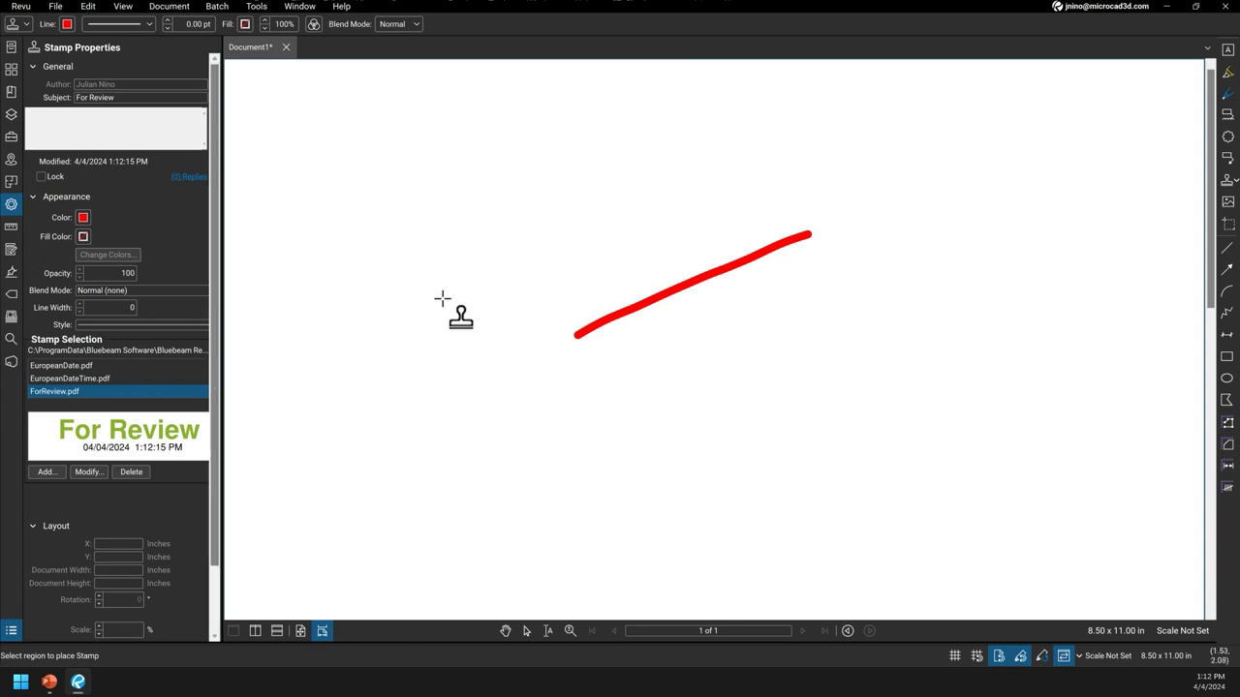
scroll(783, 411, down, 2)
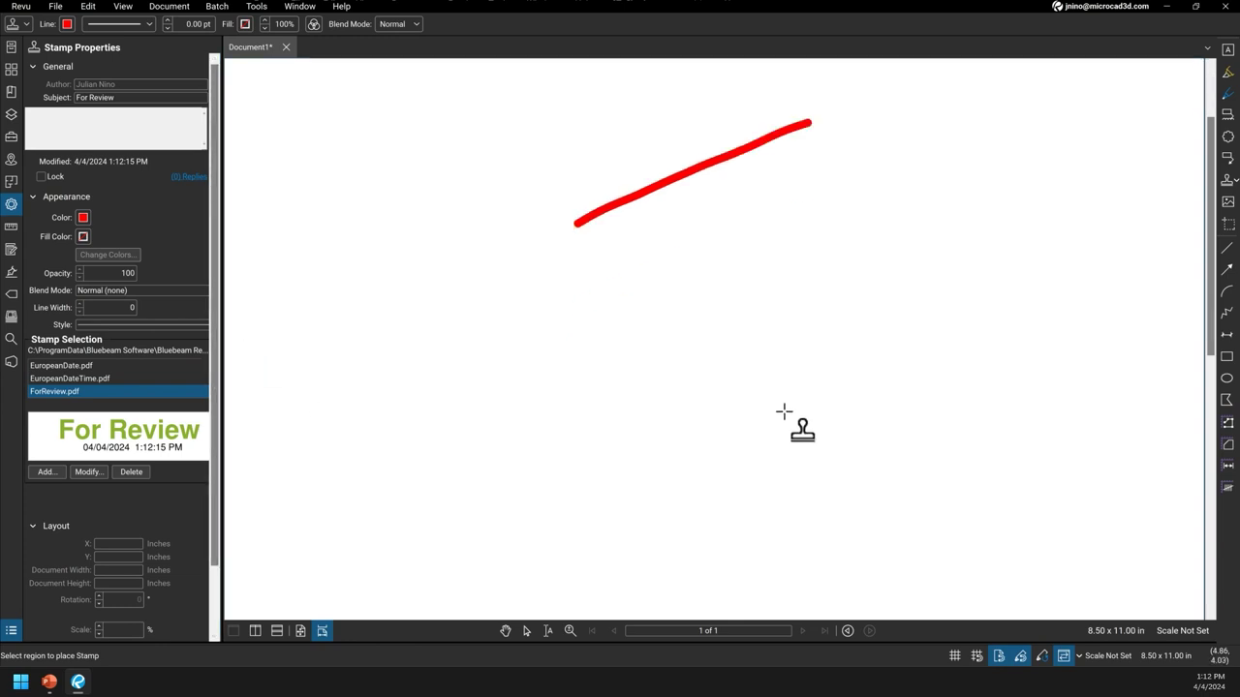
click(710, 391)
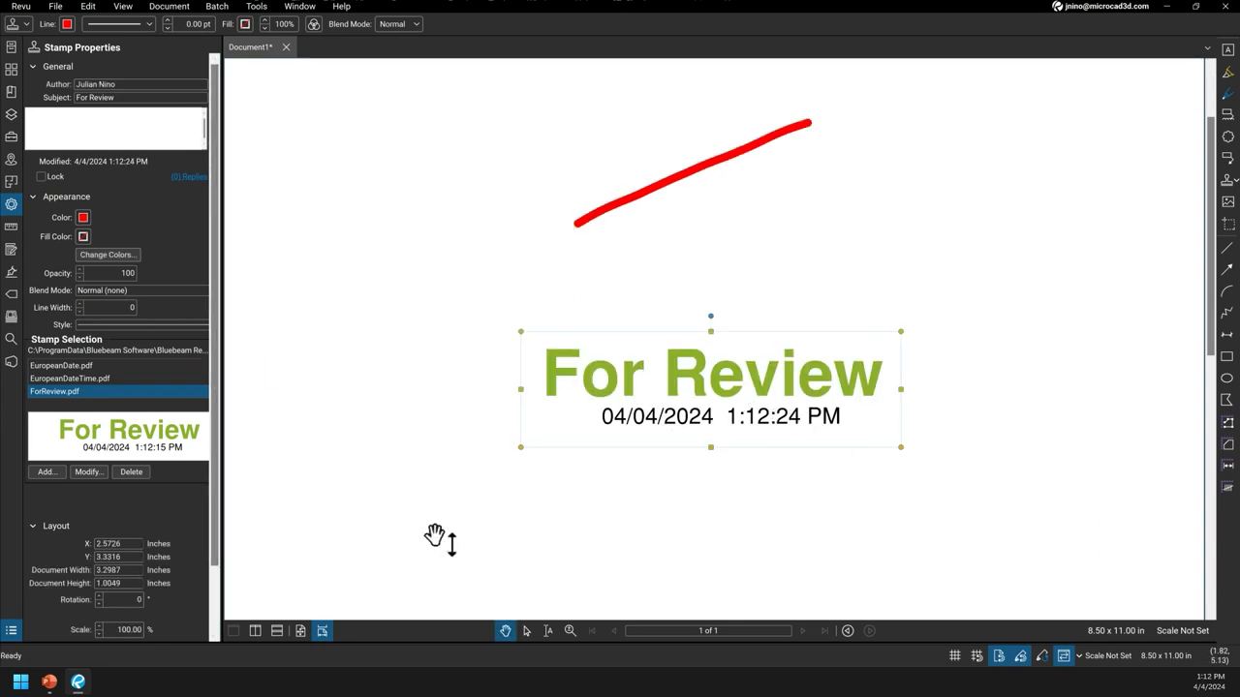
- Switch the stamp through Approved, Date, DateTime and DraftPrint, ending on EuropeanDate 04/04/2024
scroll(53, 382, up, 3)
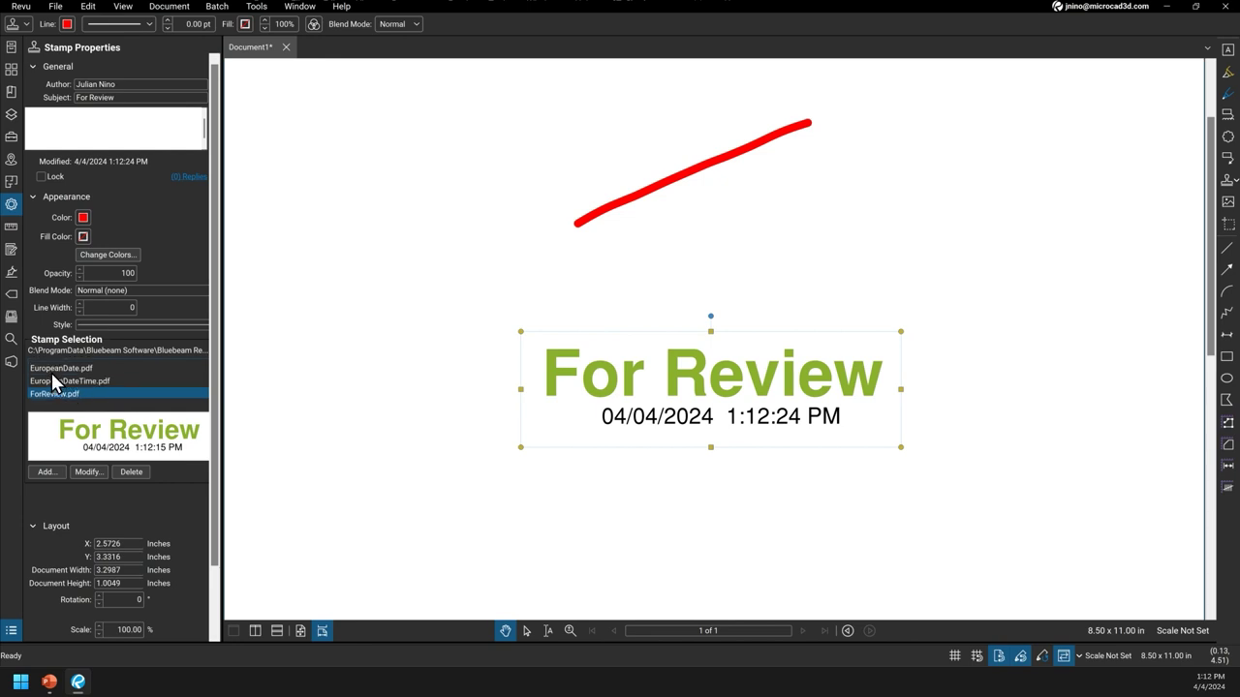
click(56, 366)
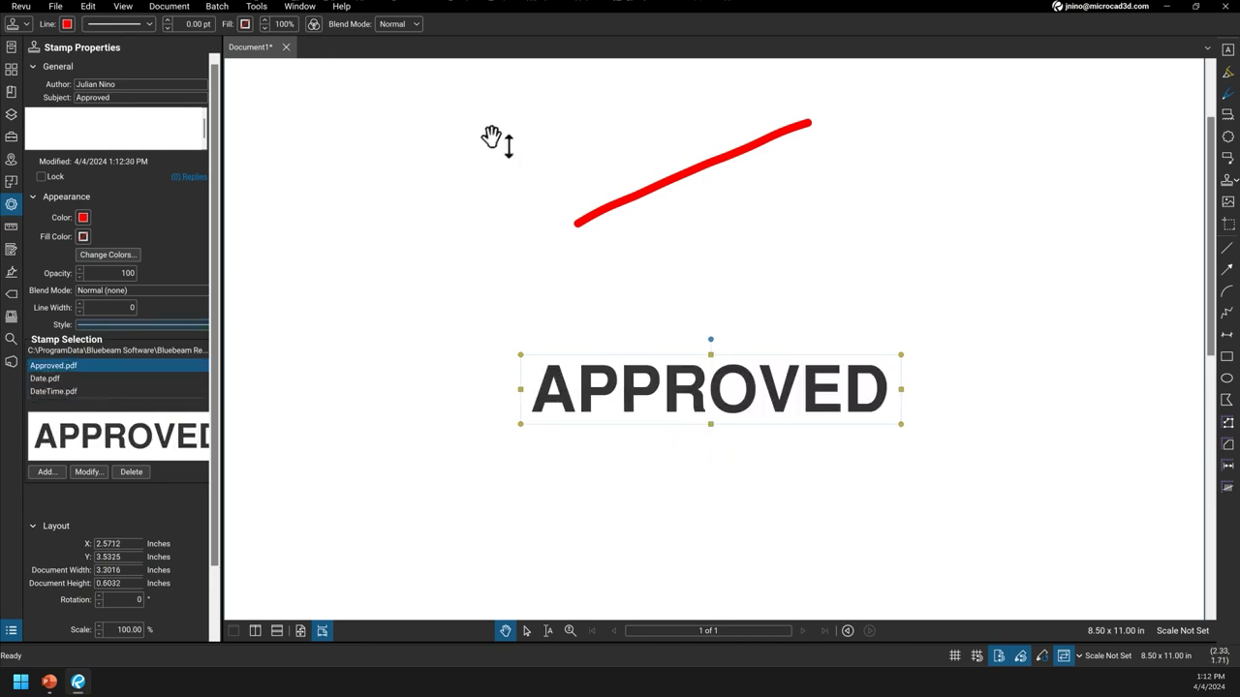
click(51, 379)
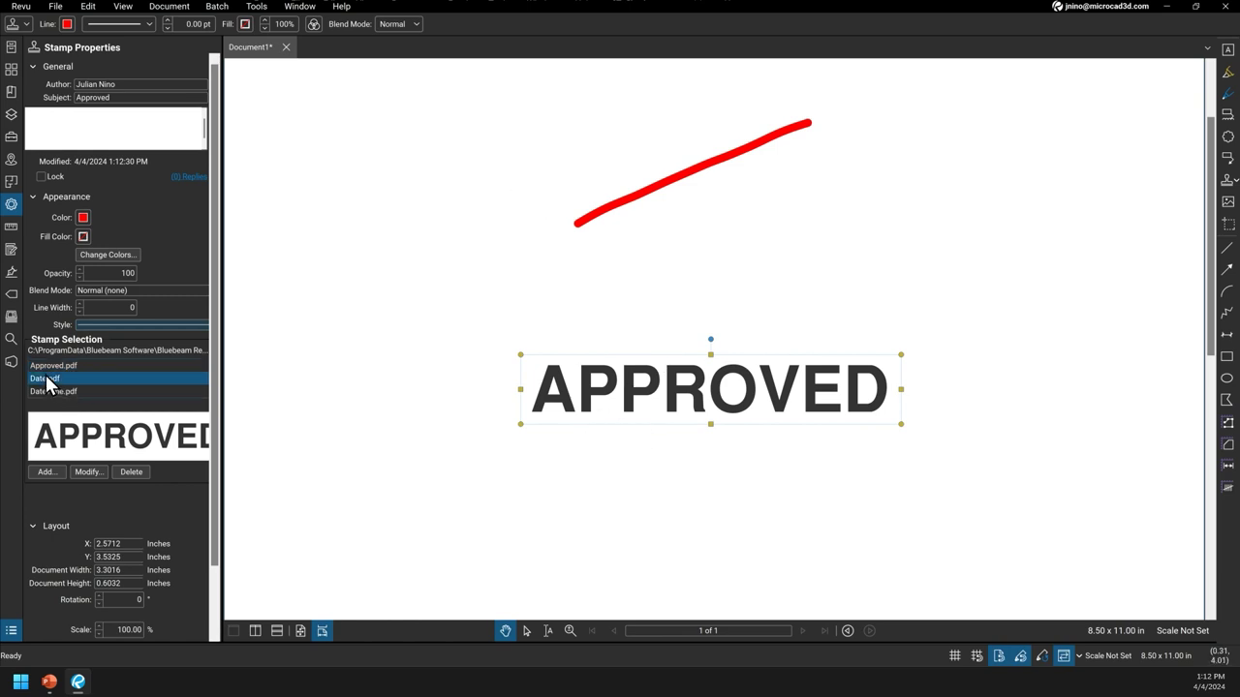
click(41, 391)
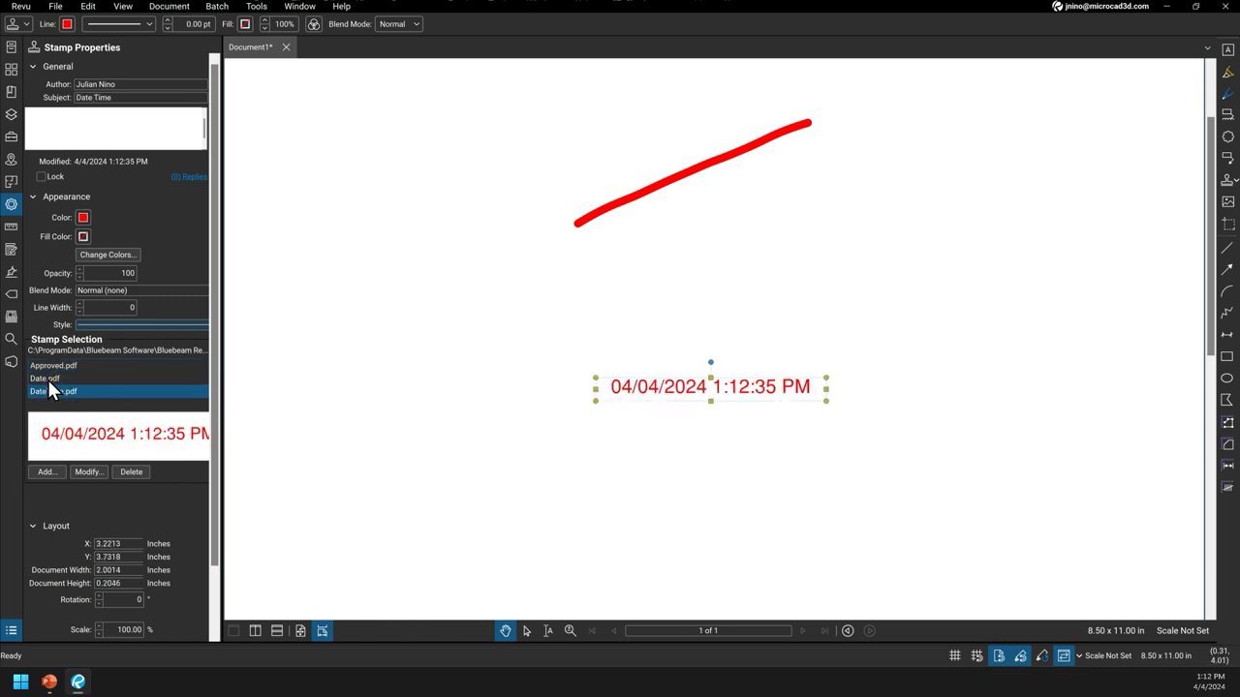
scroll(53, 379, down, 1)
click(47, 378)
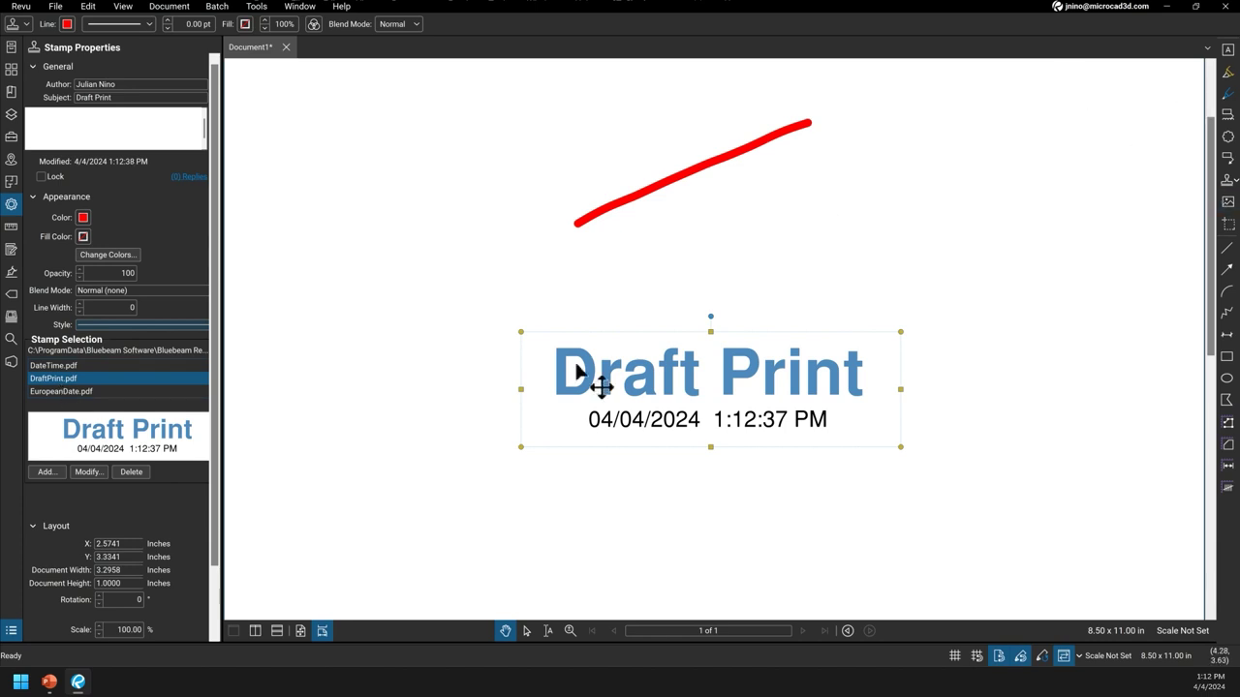
click(53, 393)
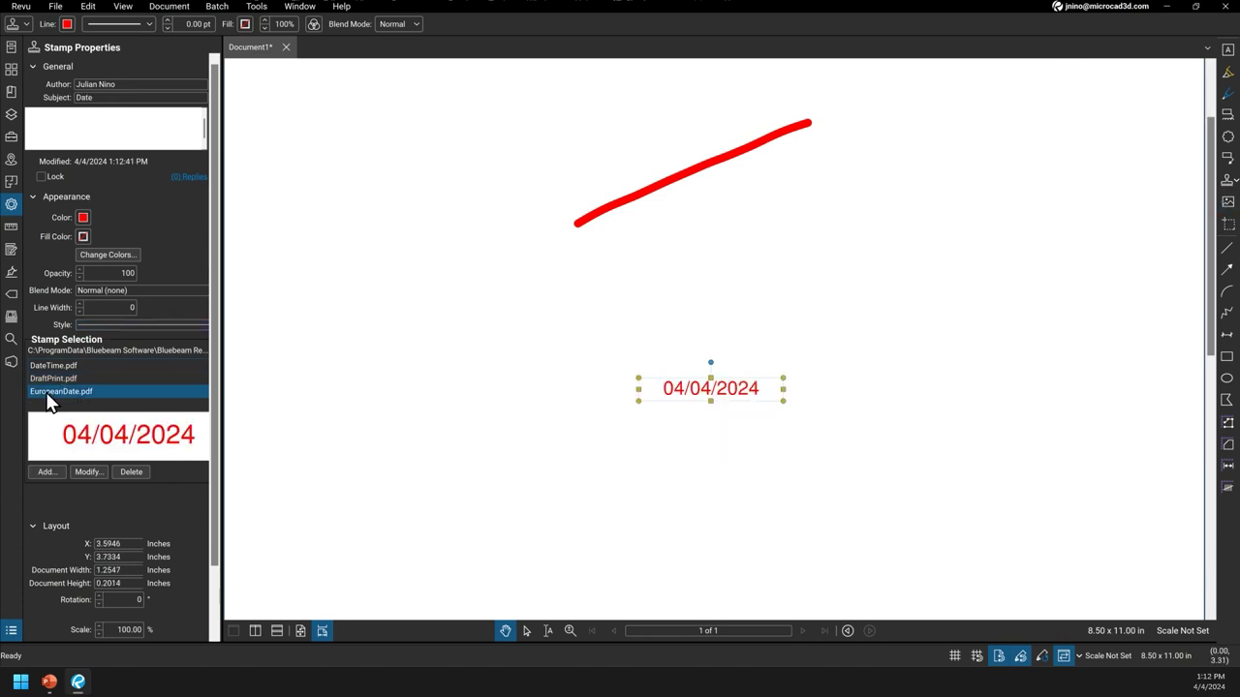
click(341, 6)
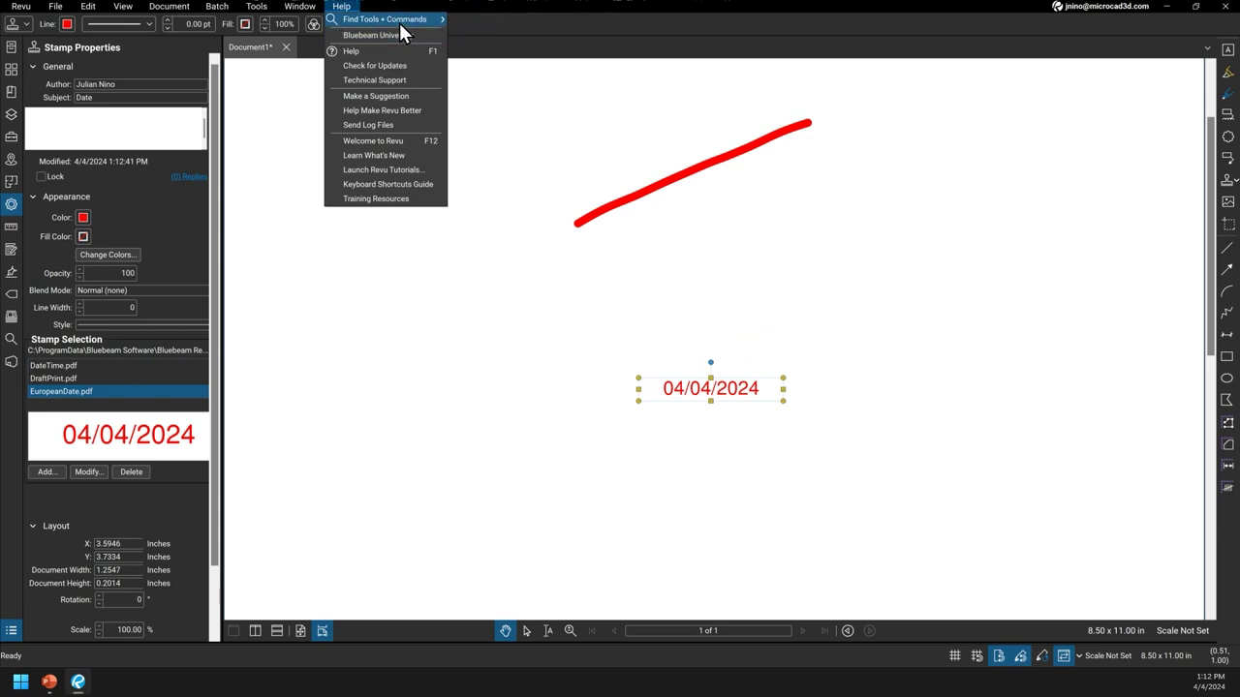
- Find the Measure Tool via a 'mea' command search and start a Length measurement below the stamp
mouse_move(431, 18)
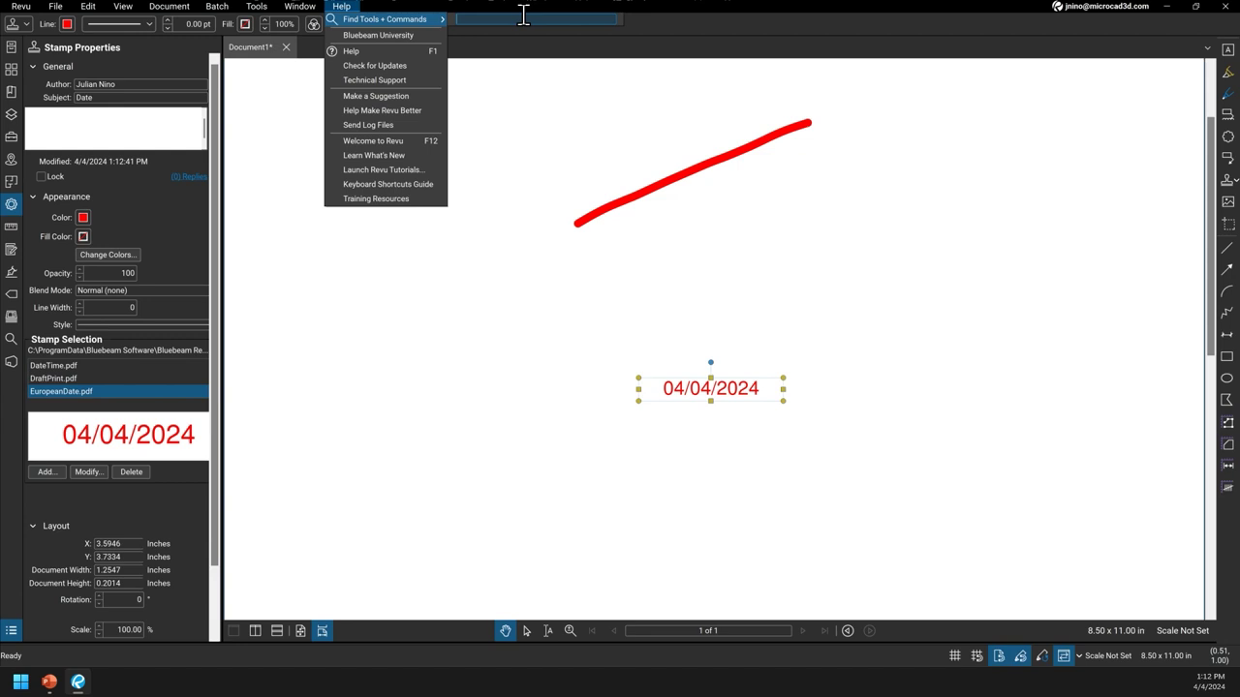
text(mea)
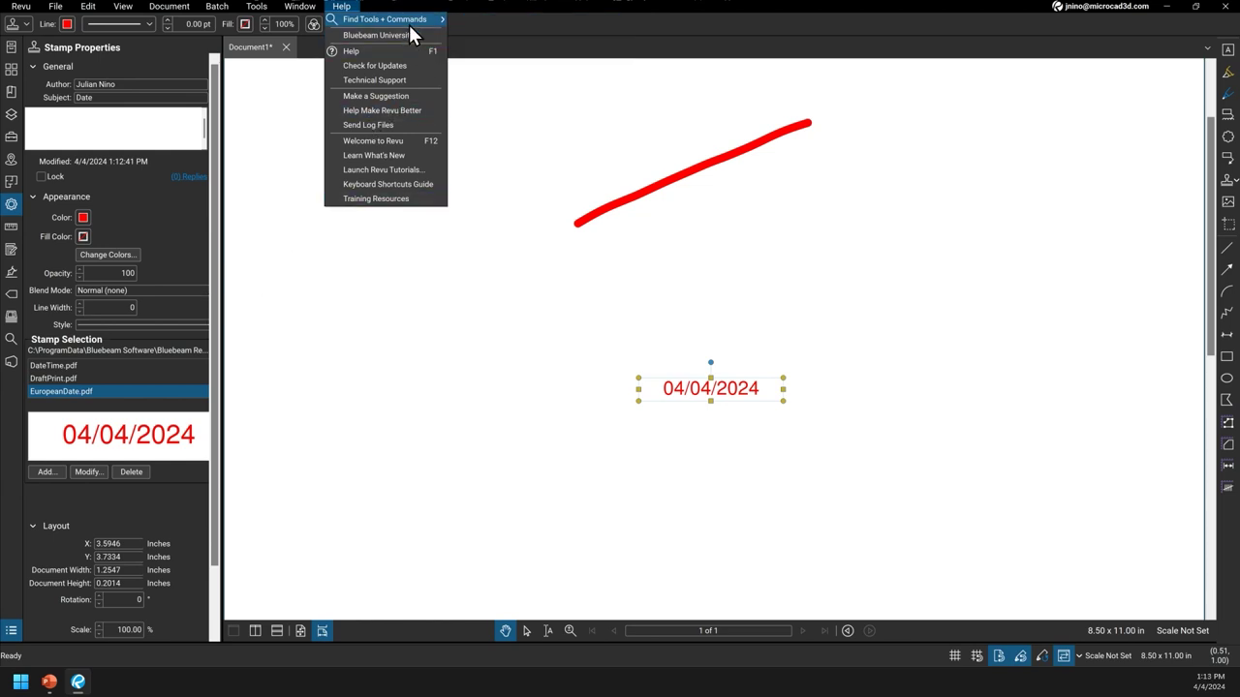
click(510, 18)
text(mea)
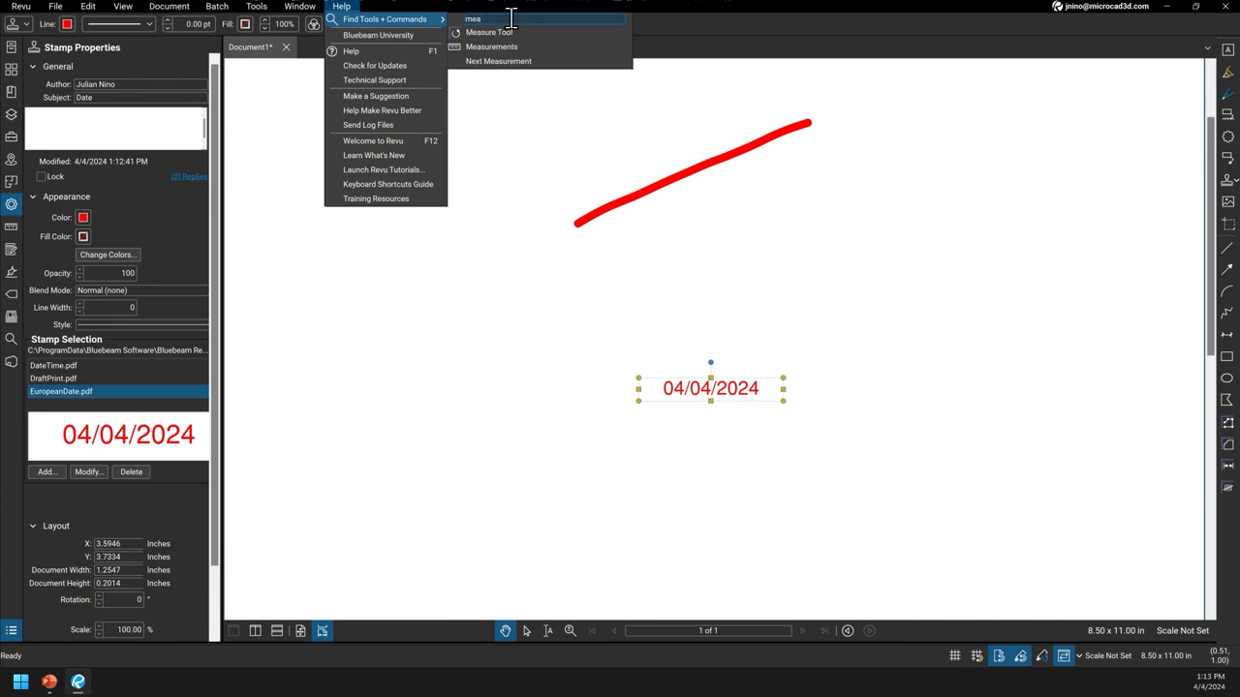
click(460, 34)
click(460, 34)
click(507, 32)
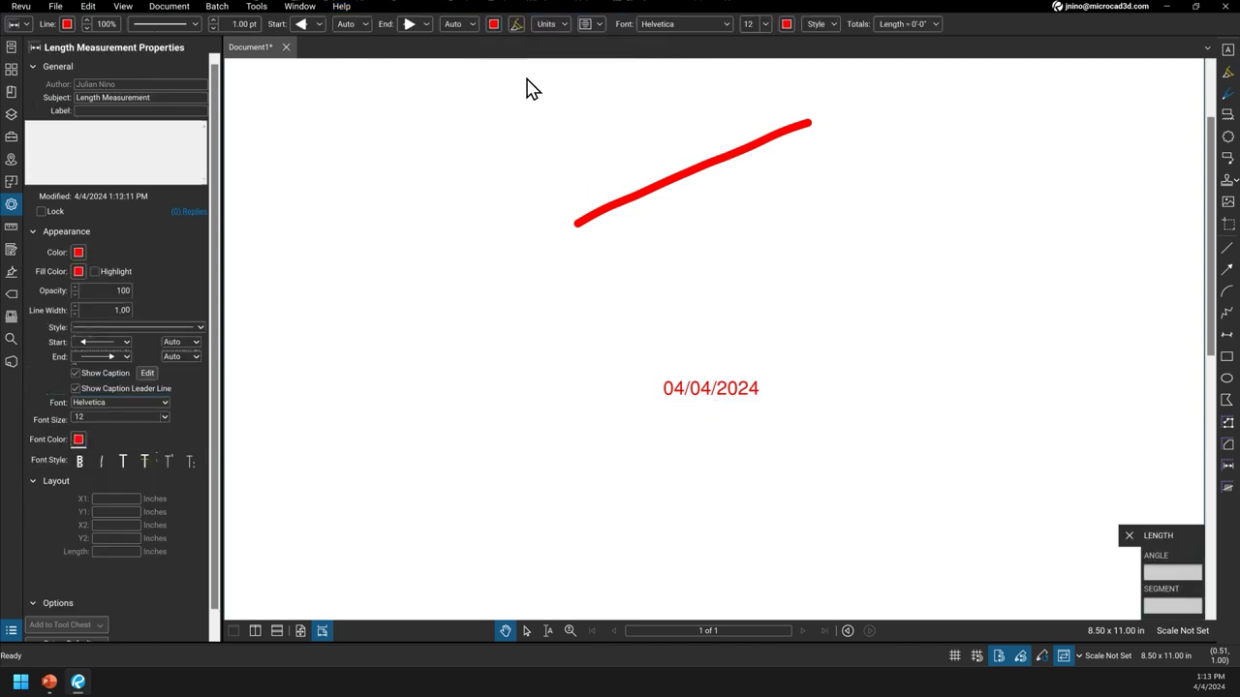
click(594, 460)
- Measure the line below the date at a 1/4" = 1'-0" page scale so it reads 10'-3 1/2"
click(889, 490)
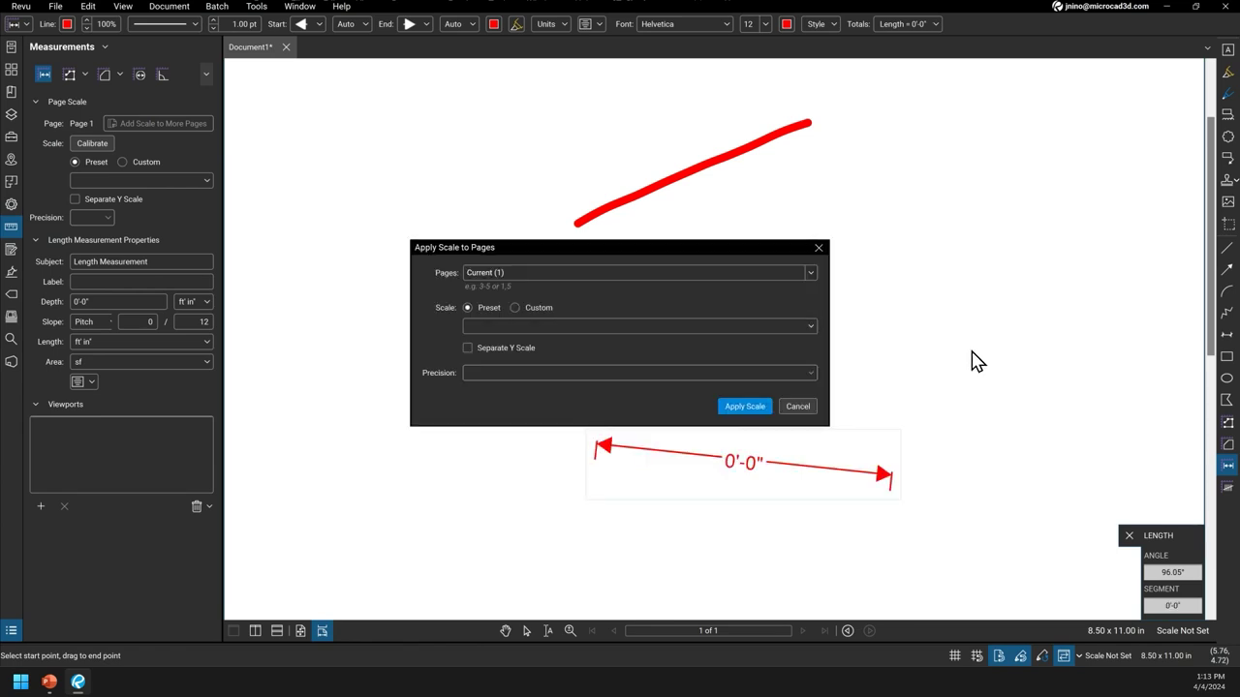
click(804, 324)
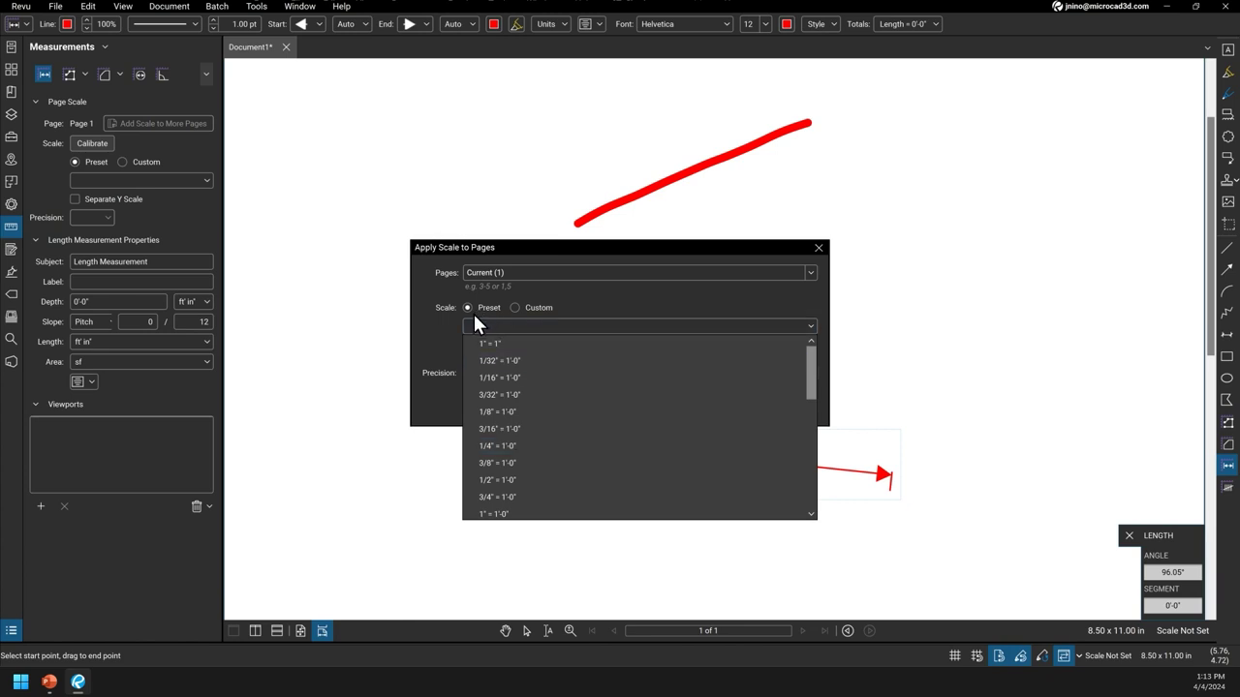
click(496, 444)
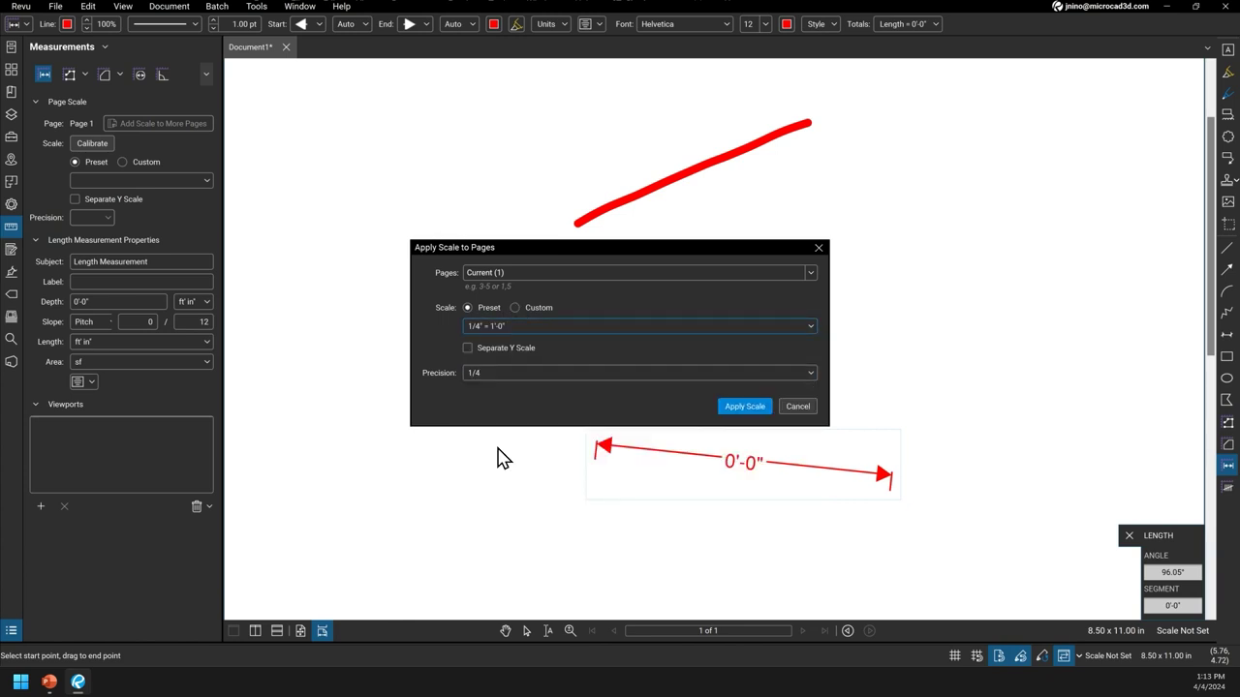
click(764, 401)
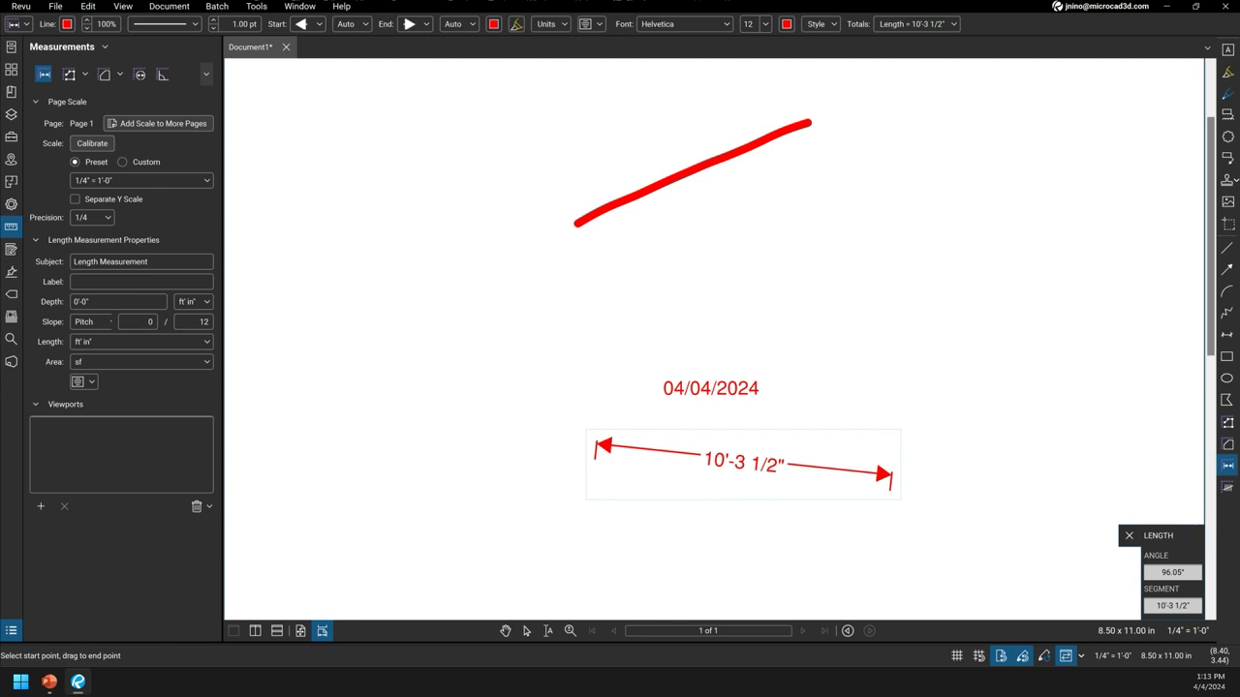
click(11, 53)
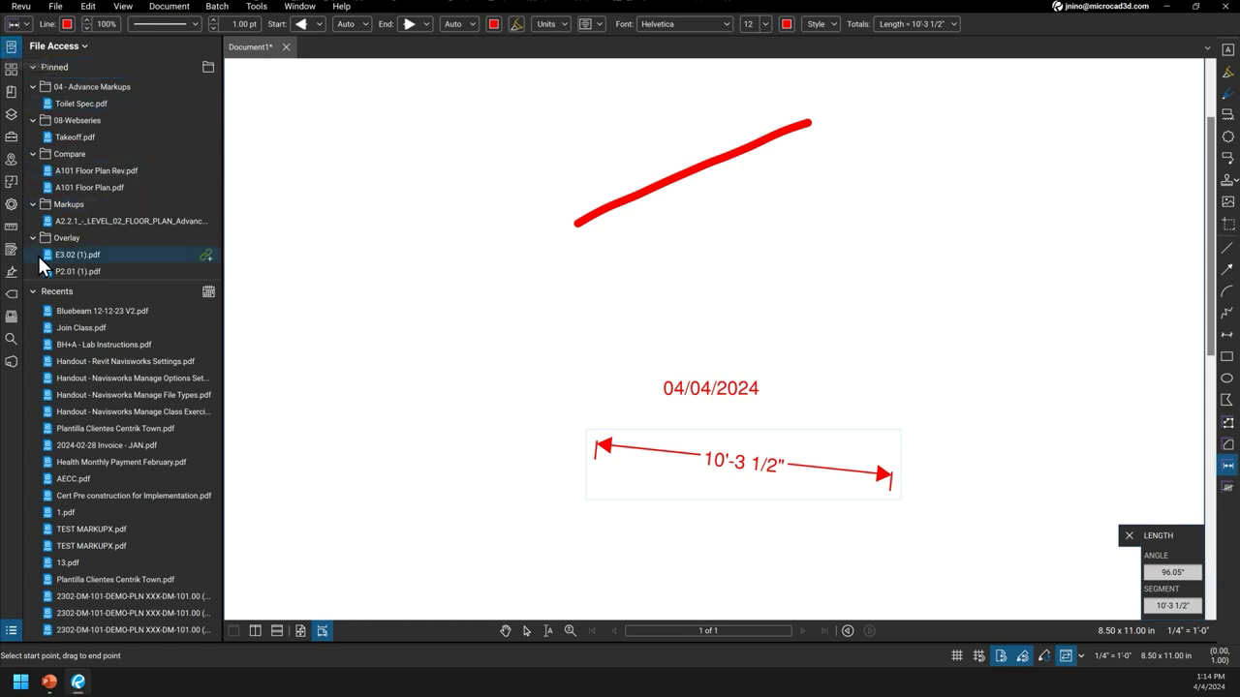
- Open Toilet Spec.pdf, Takeoff.pdf and A101 Floor Plan Rev.pdf from the Pinned files, each in its own tab
click(32, 291)
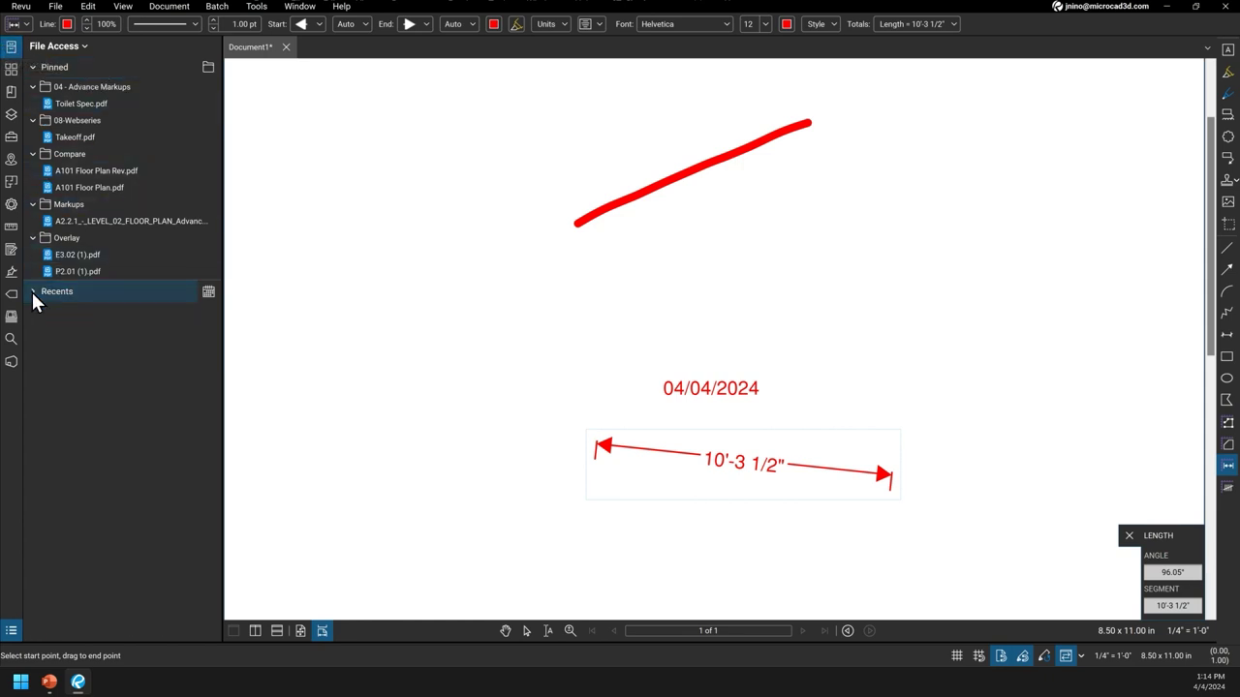
click(209, 291)
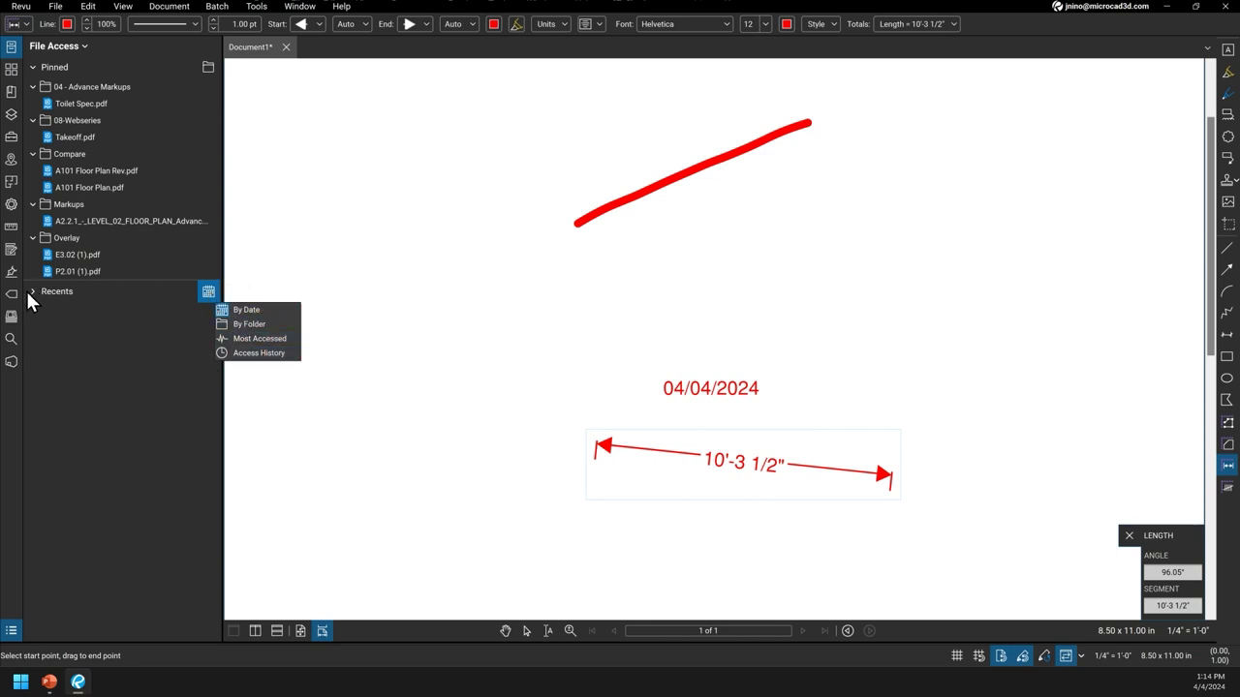
click(63, 104)
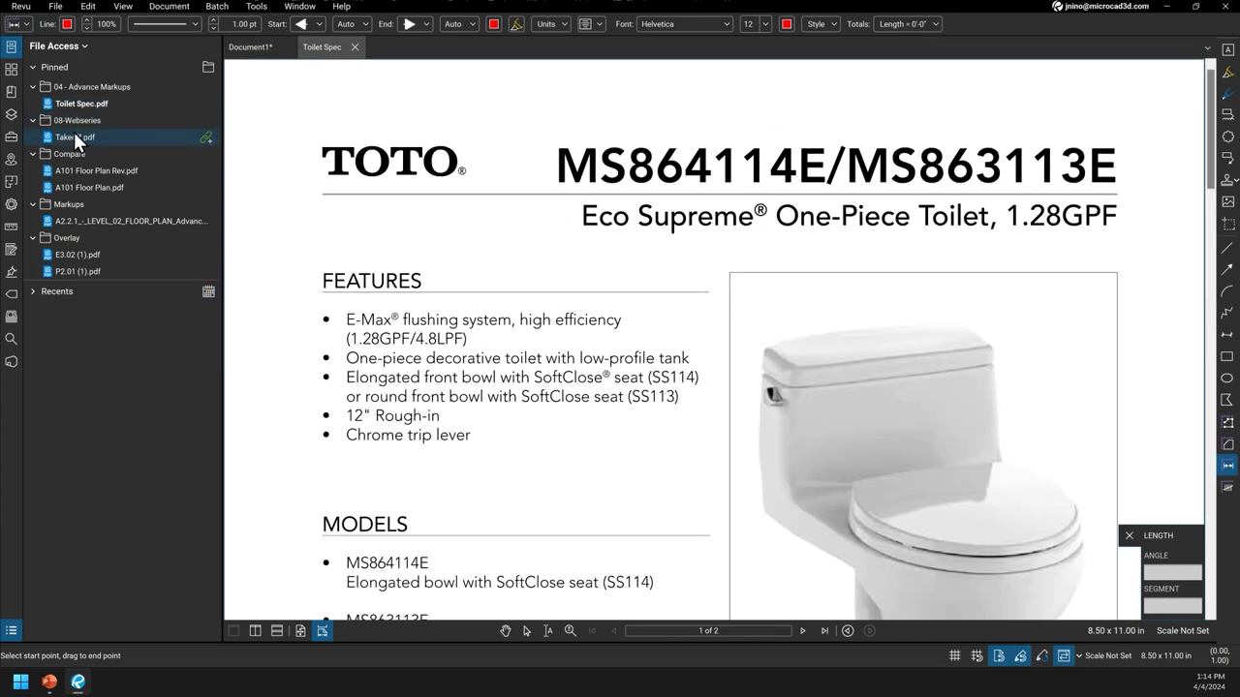
click(66, 139)
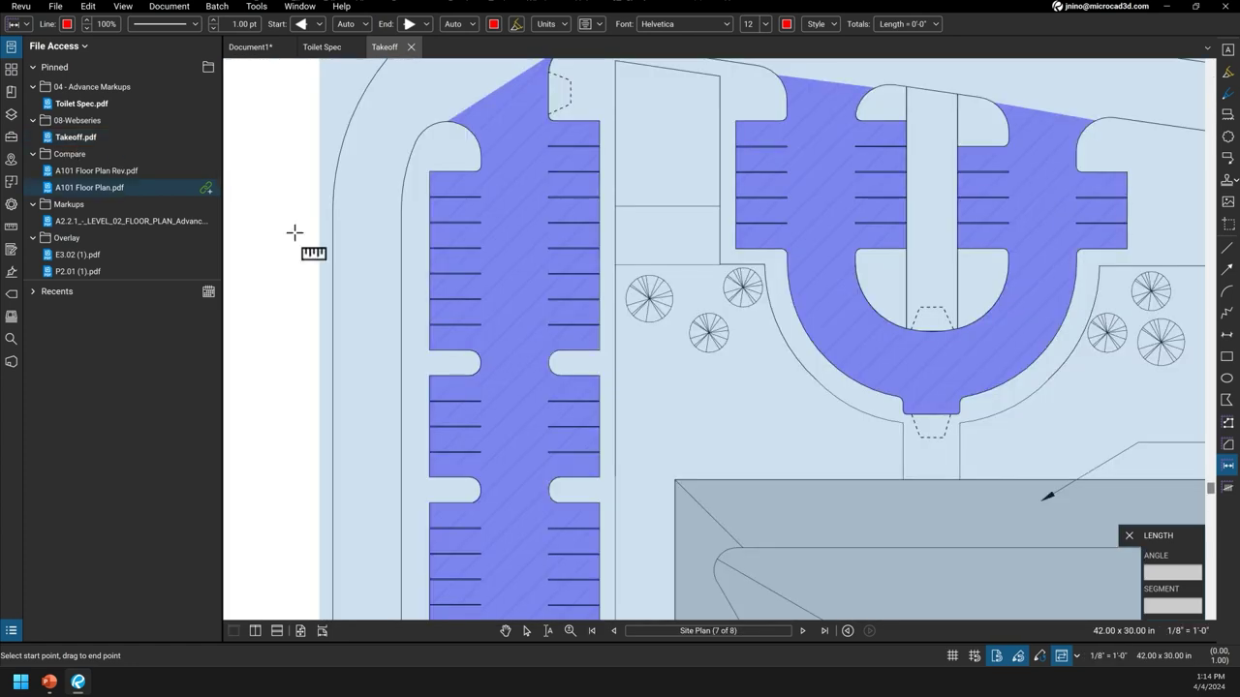
scroll(338, 297, down, 5)
scroll(338, 297, up, 3)
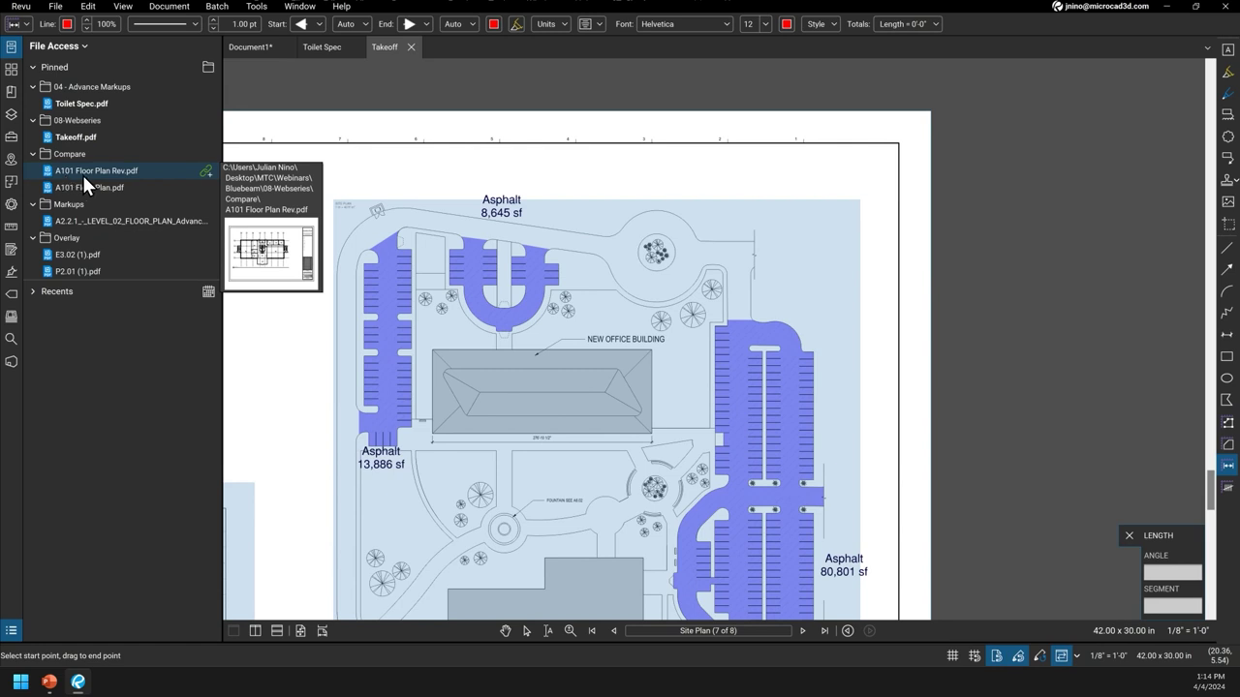
click(80, 173)
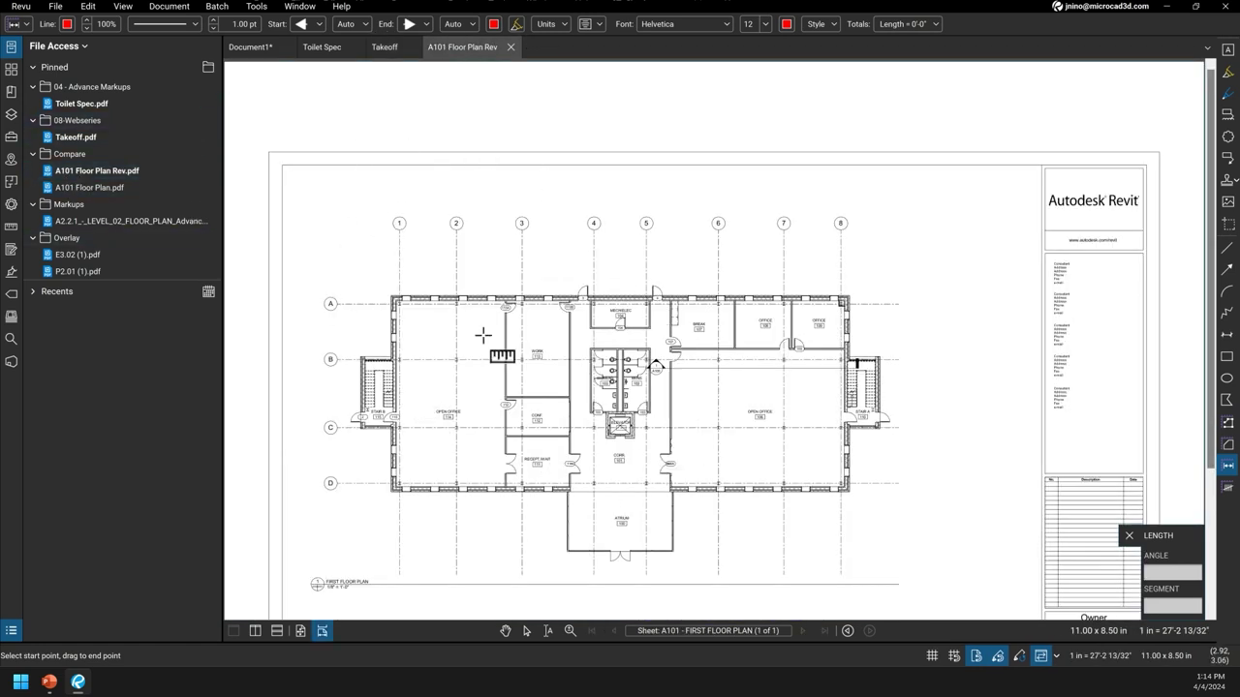
mouse_move(84, 270)
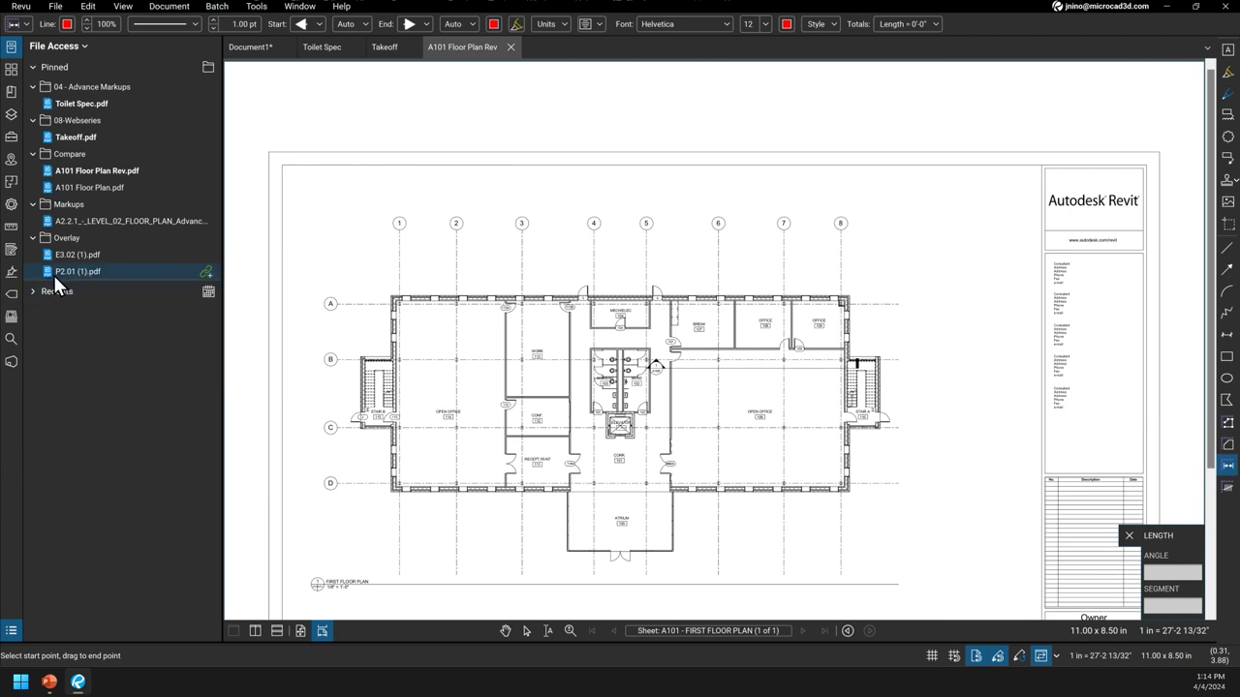
click(32, 291)
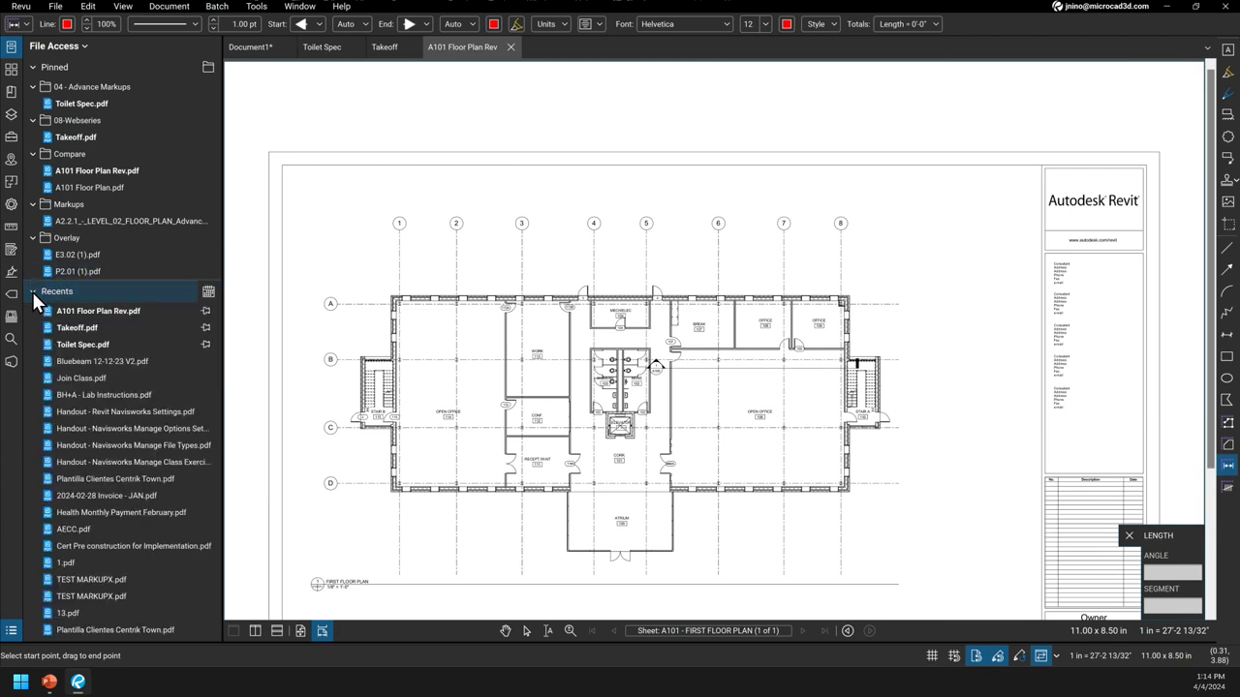
- Pin Join Class.pdf from Recents under a new MTC pinned category
right_click(84, 379)
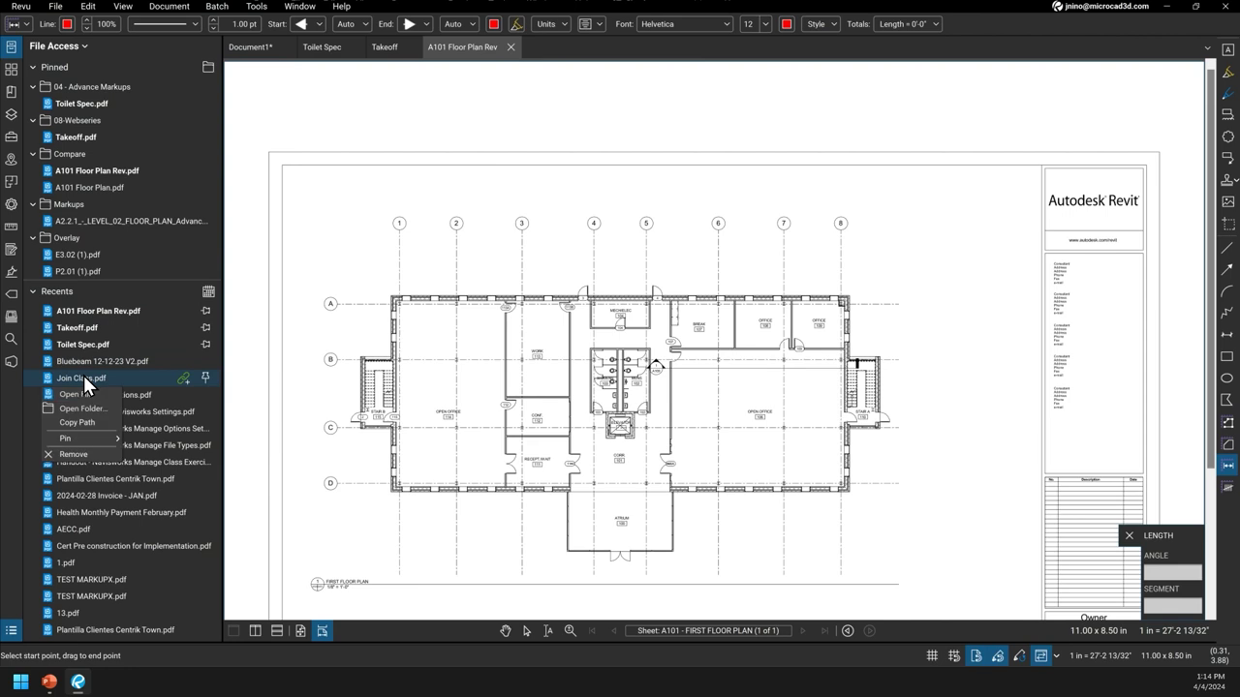
mouse_move(104, 441)
click(157, 439)
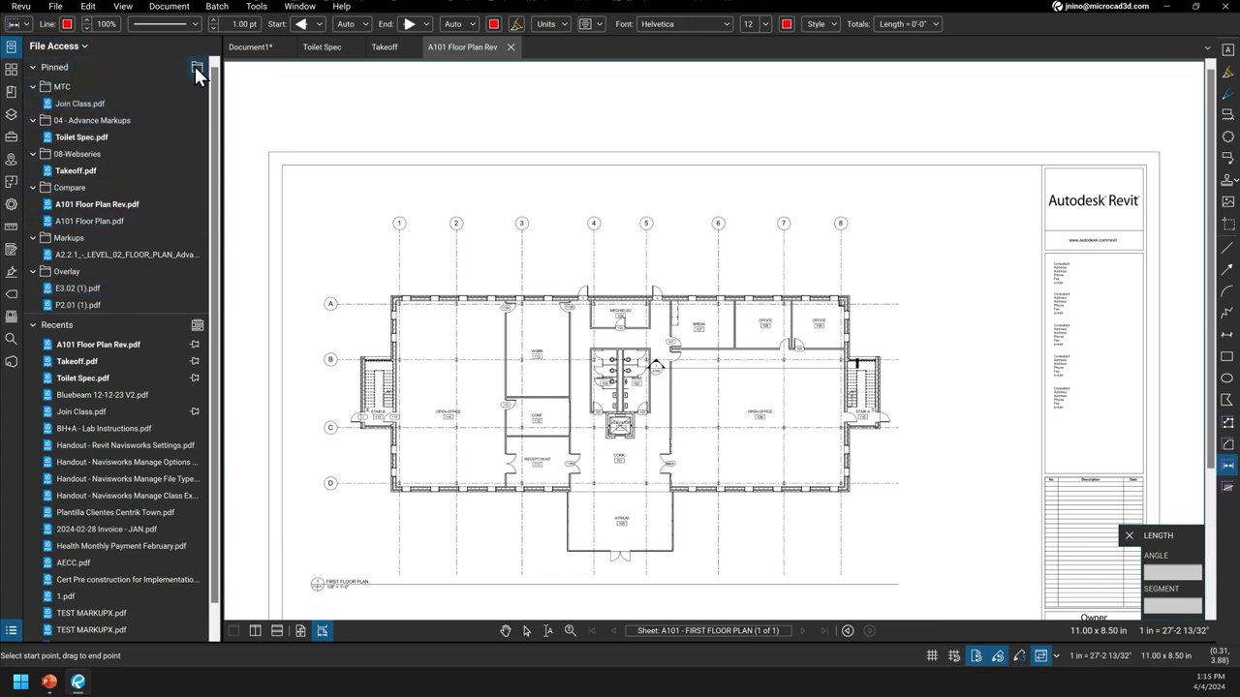
click(83, 47)
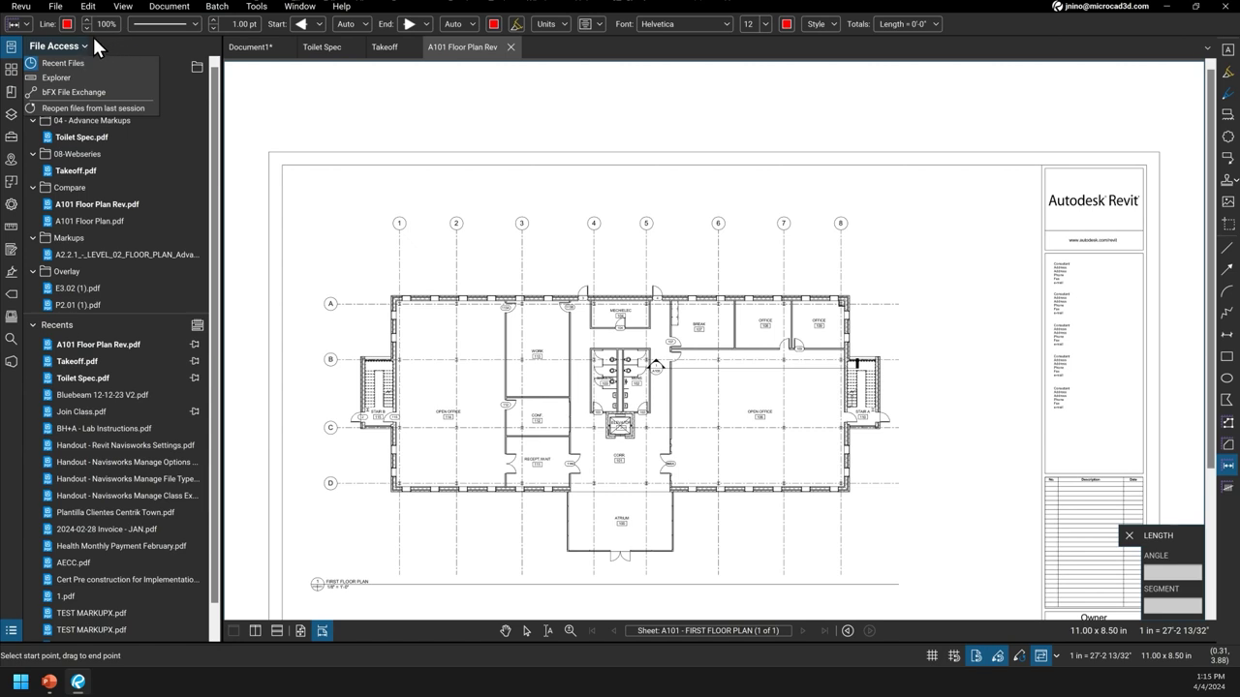
- Browse folders in File Access, filtering first by Documents, then by All Files
click(64, 78)
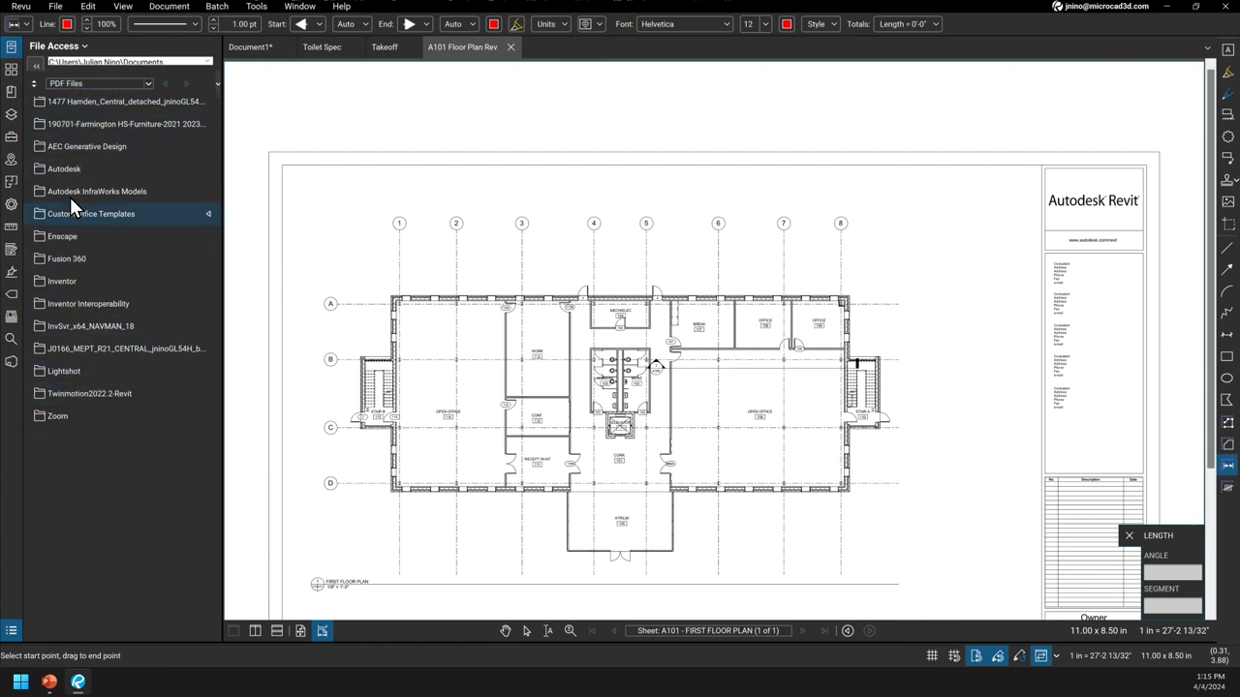
click(148, 81)
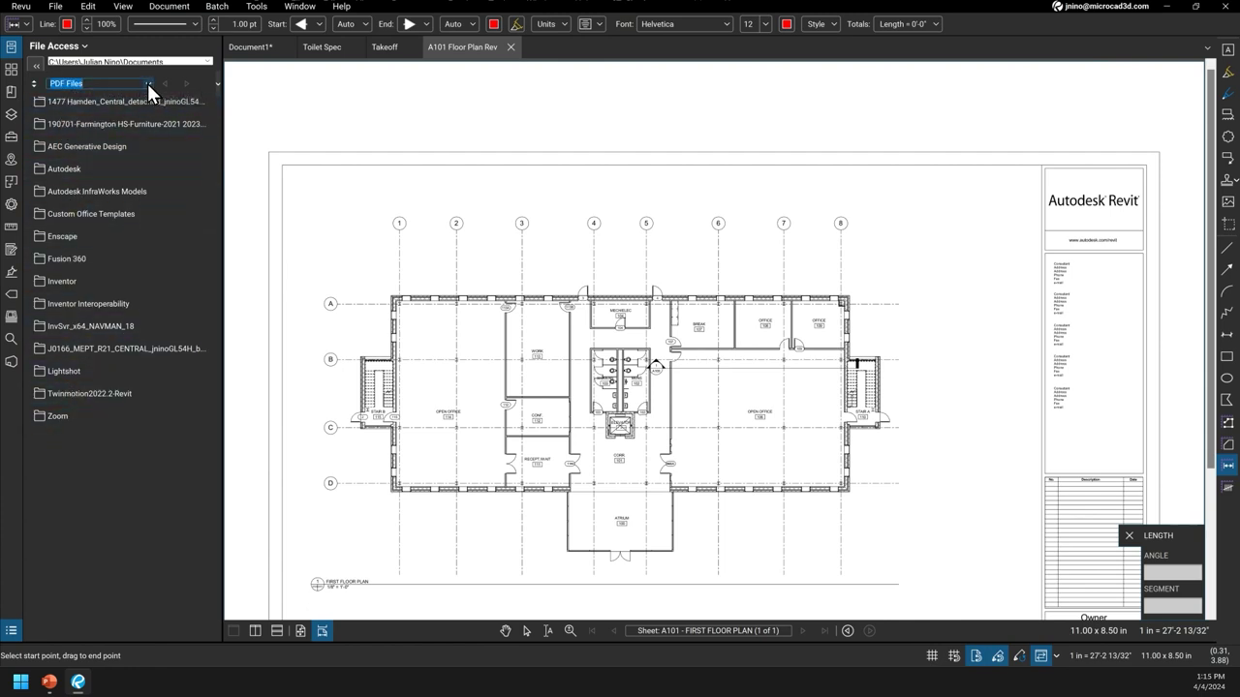
click(147, 83)
click(98, 104)
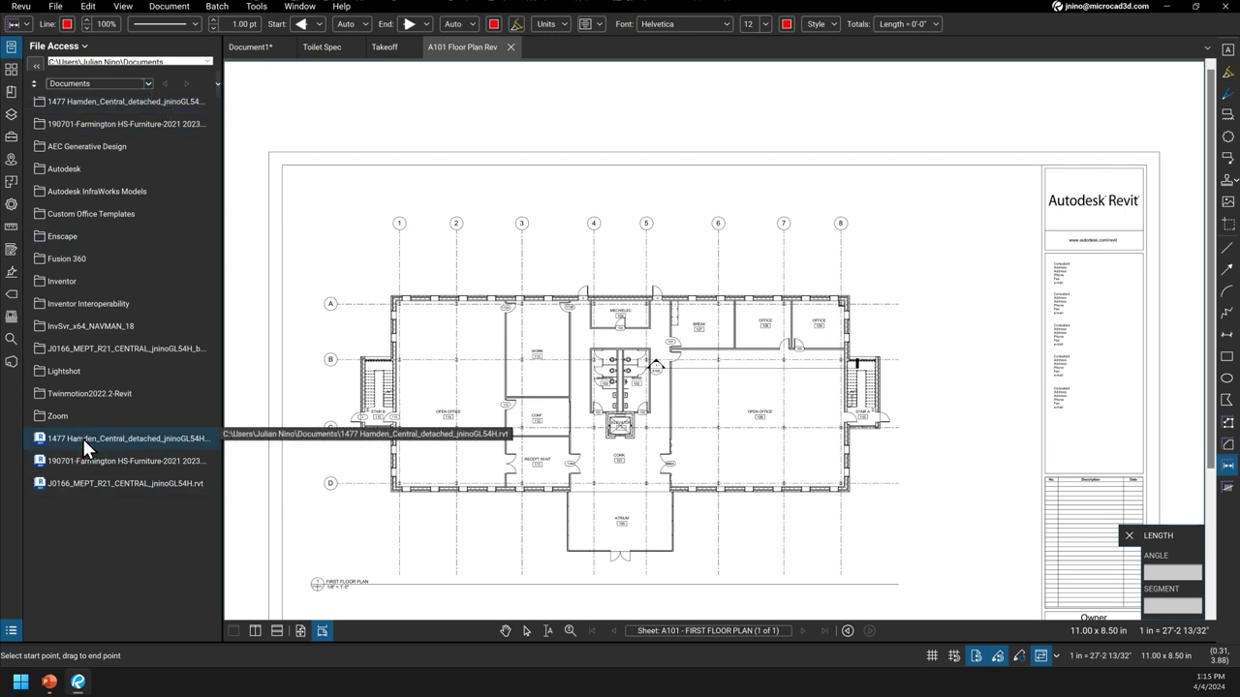
click(148, 85)
click(90, 114)
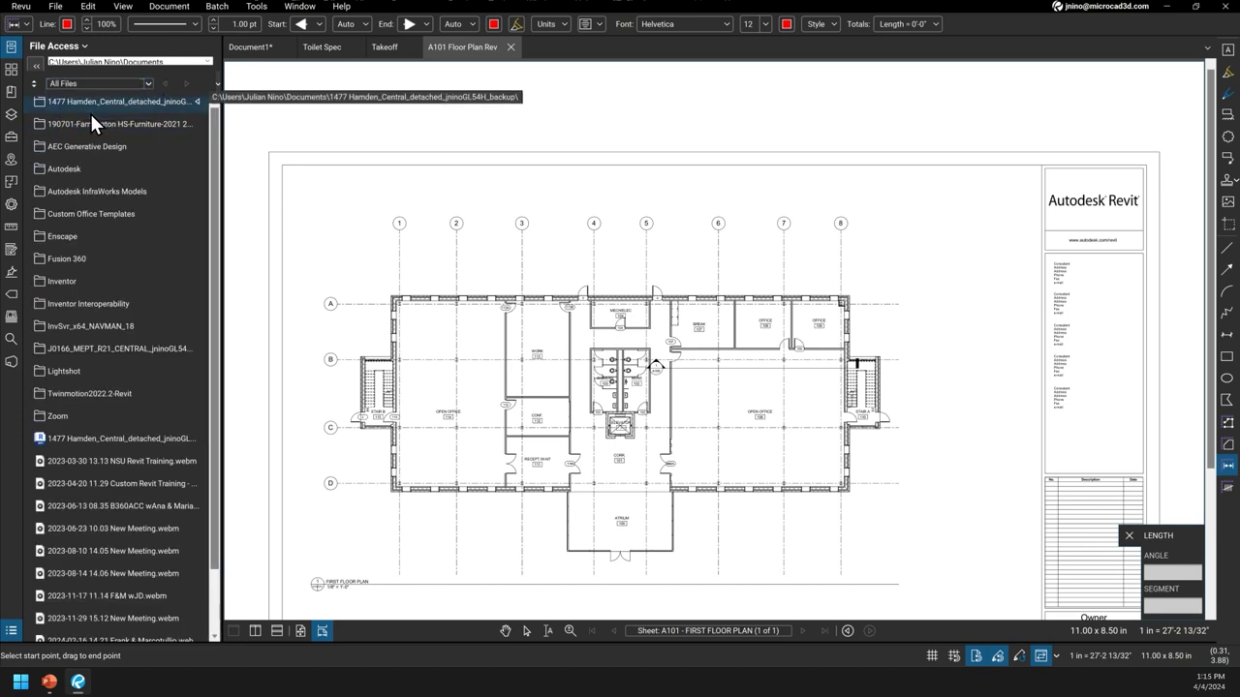
scroll(95, 311, down, 2)
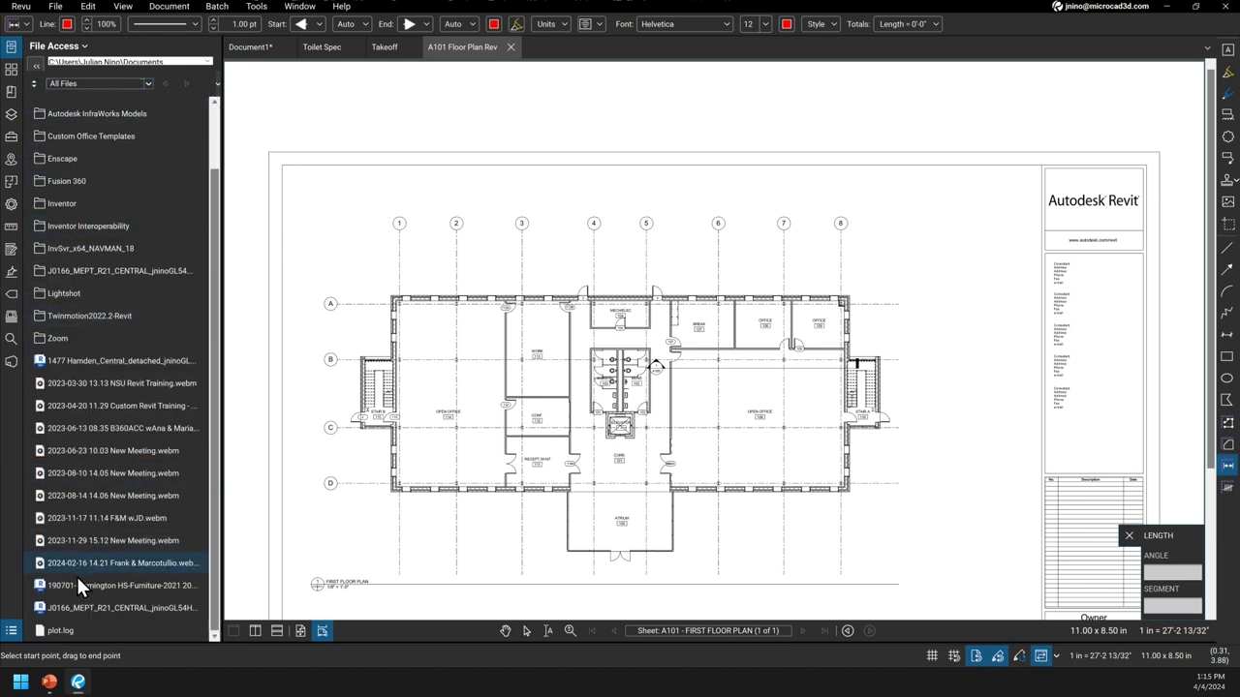
scroll(71, 627, up, 2)
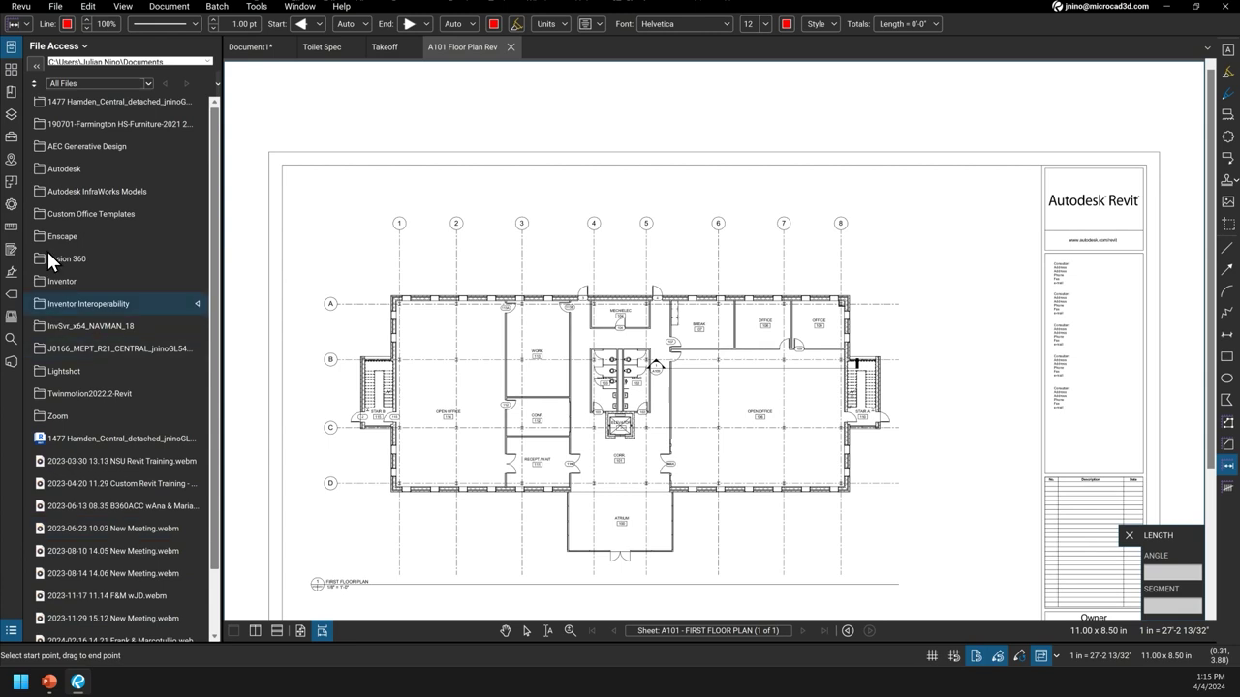
- Review the sort options, folder path and quick locations, then return to the Recent Files view
click(33, 83)
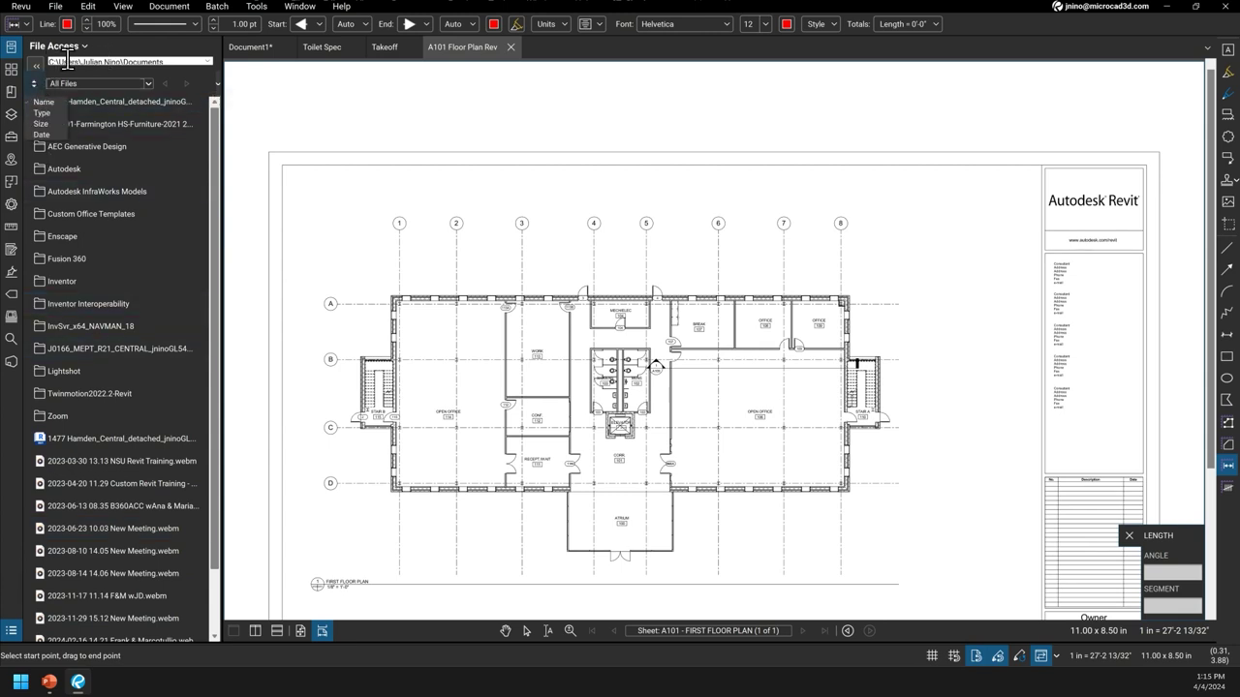
click(70, 60)
click(206, 61)
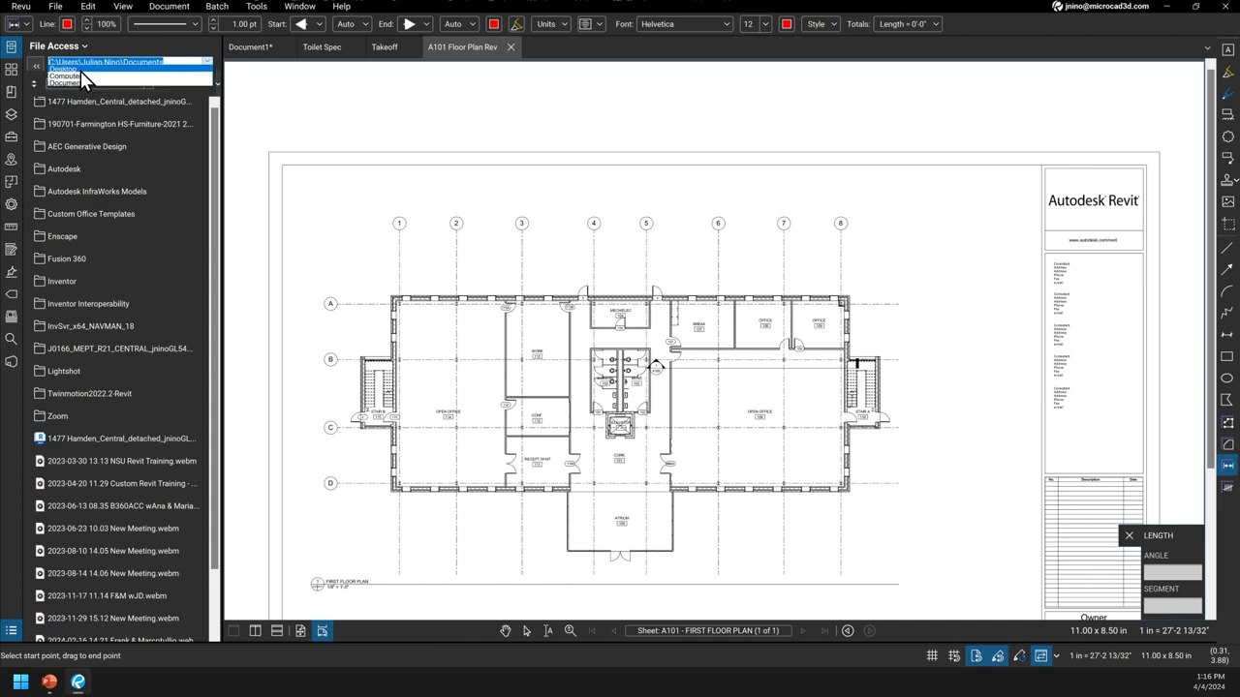
click(77, 44)
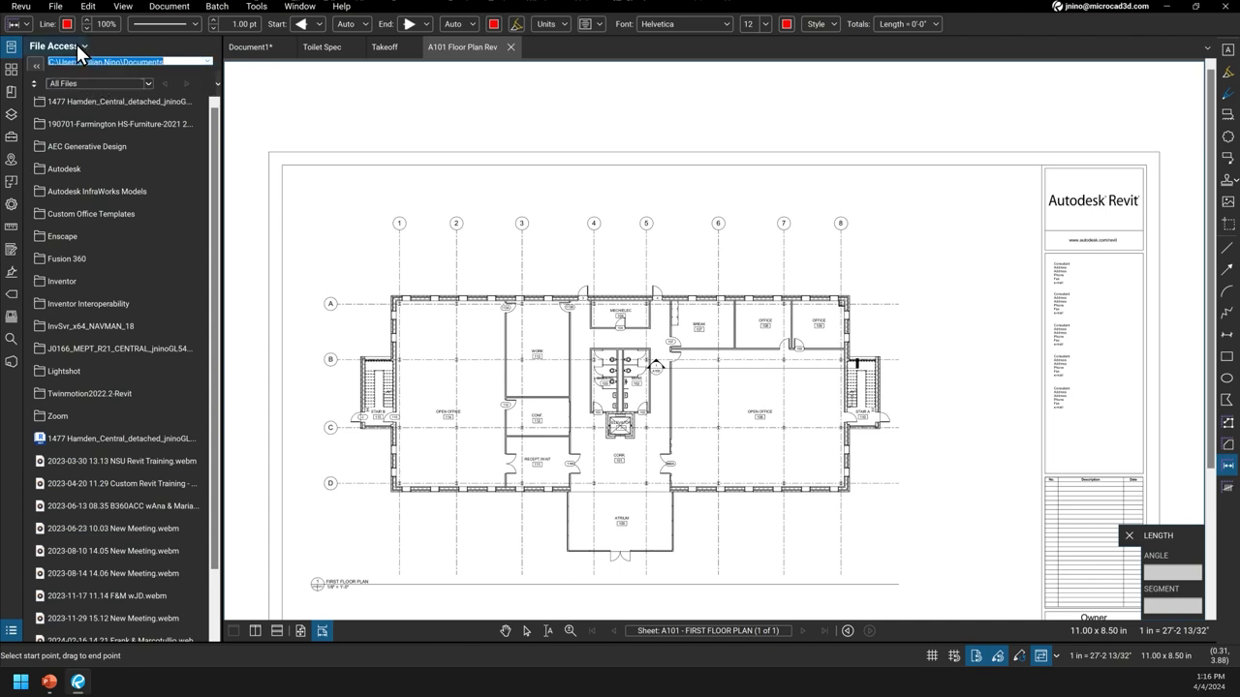
click(84, 45)
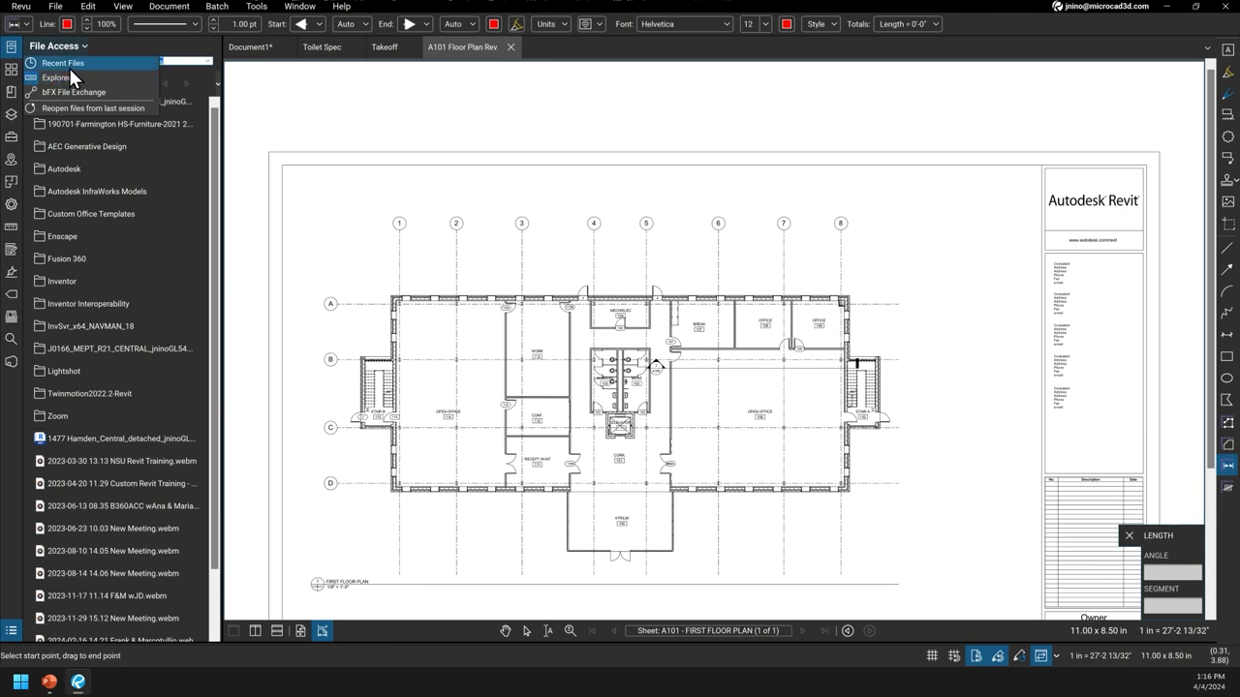
click(68, 64)
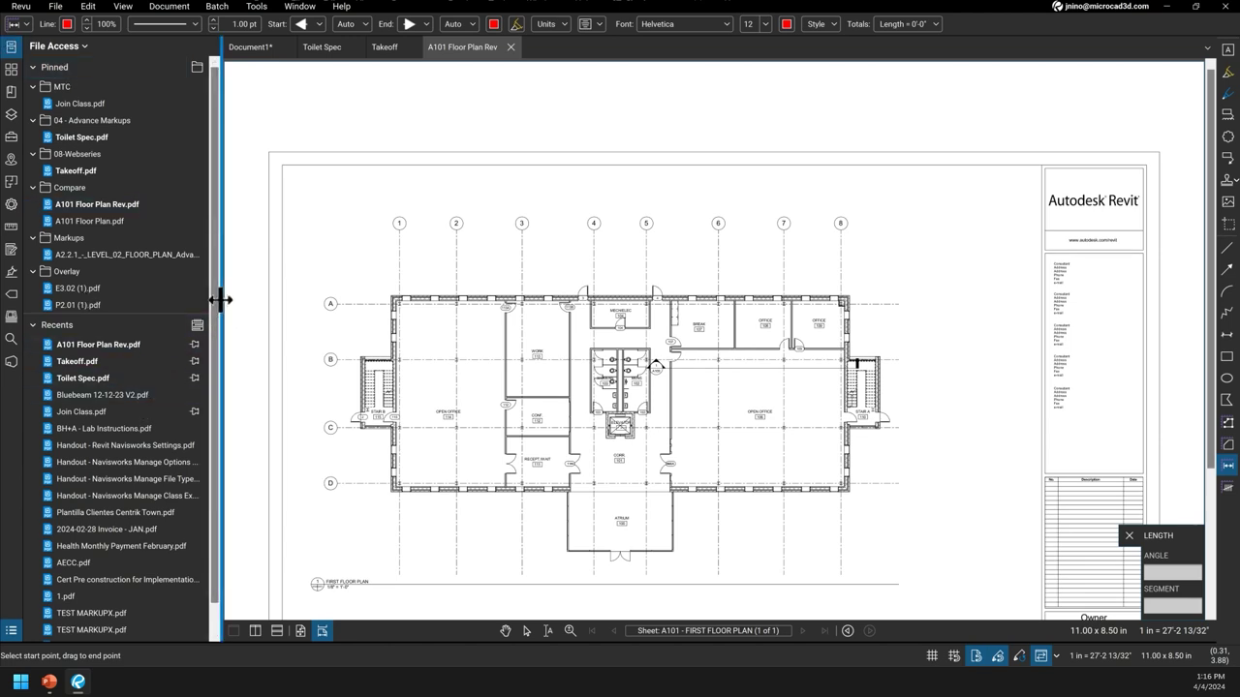
- Set the Preferences theme to Light and confirm with OK
click(25, 7)
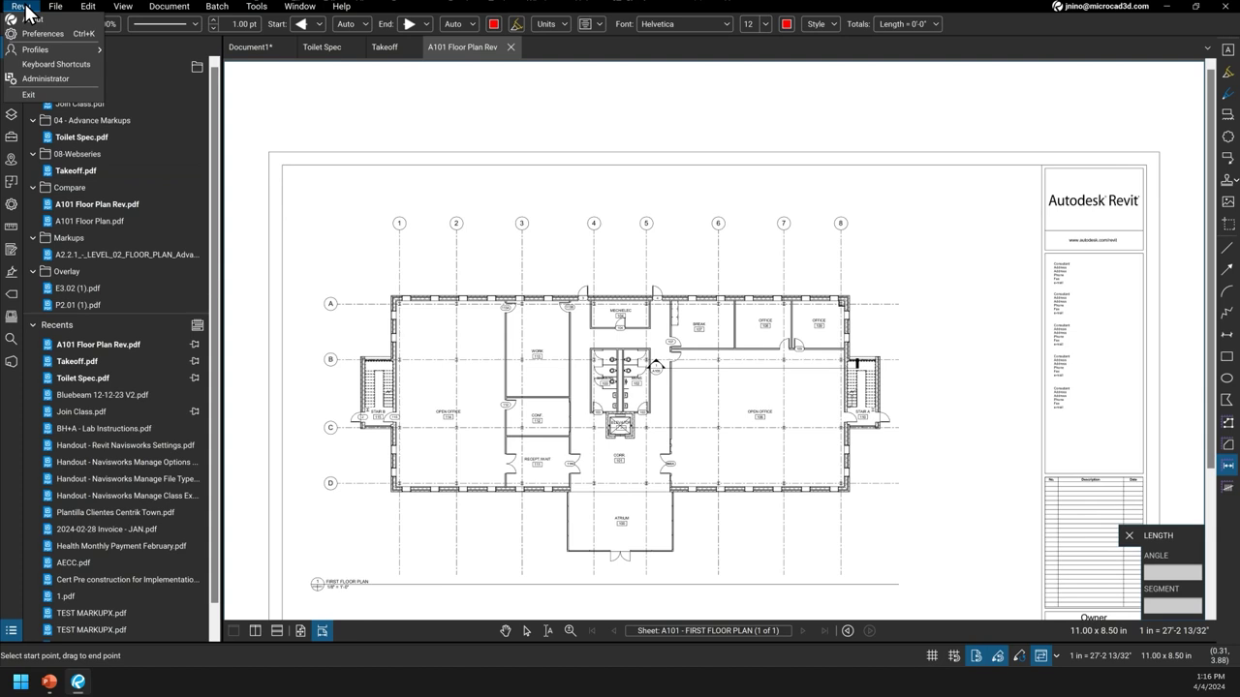
click(66, 30)
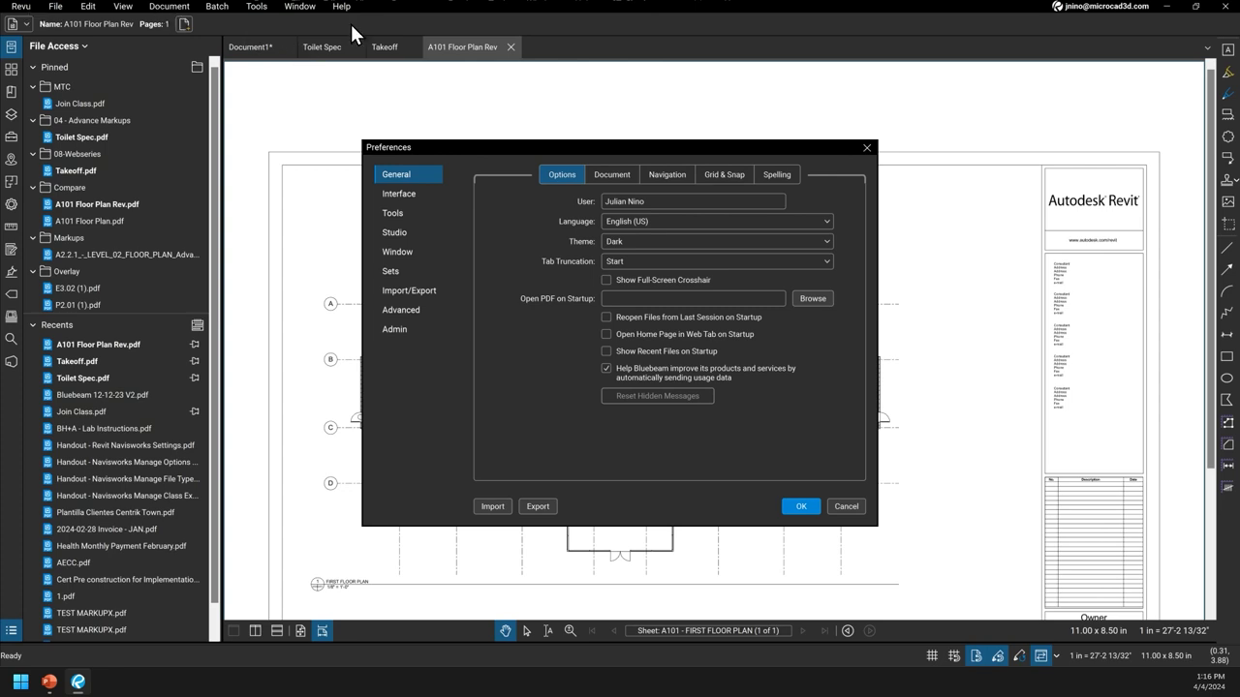
click(694, 241)
click(659, 272)
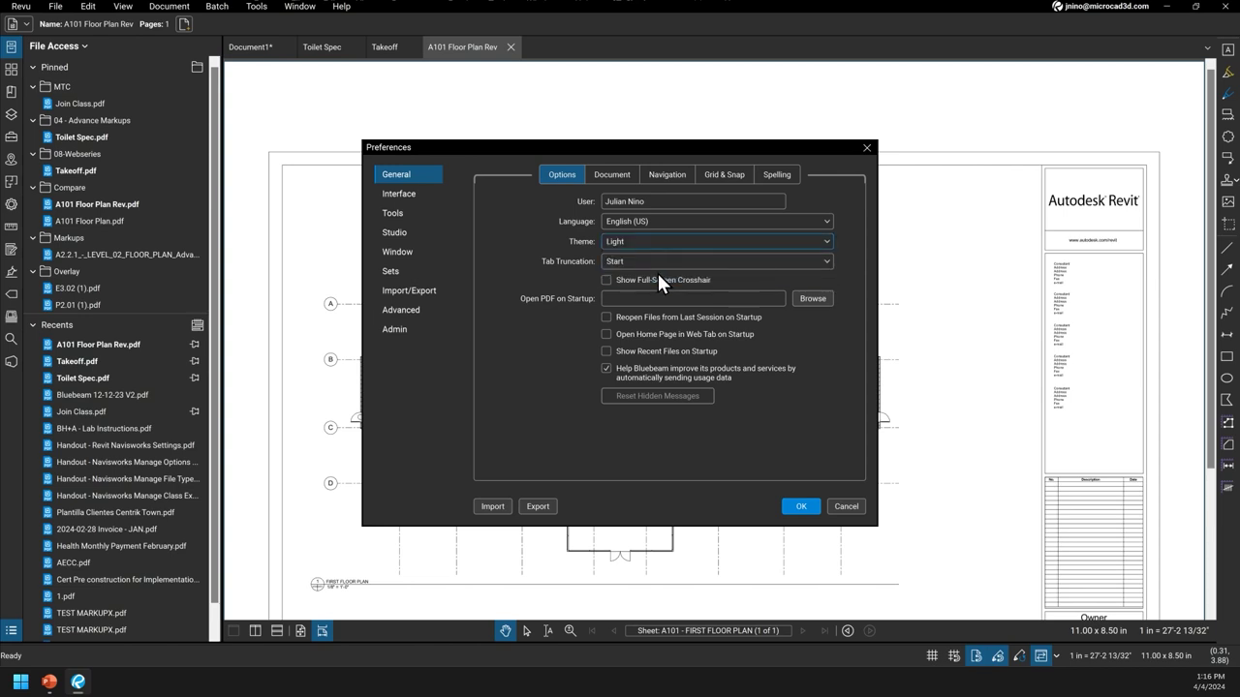
click(796, 503)
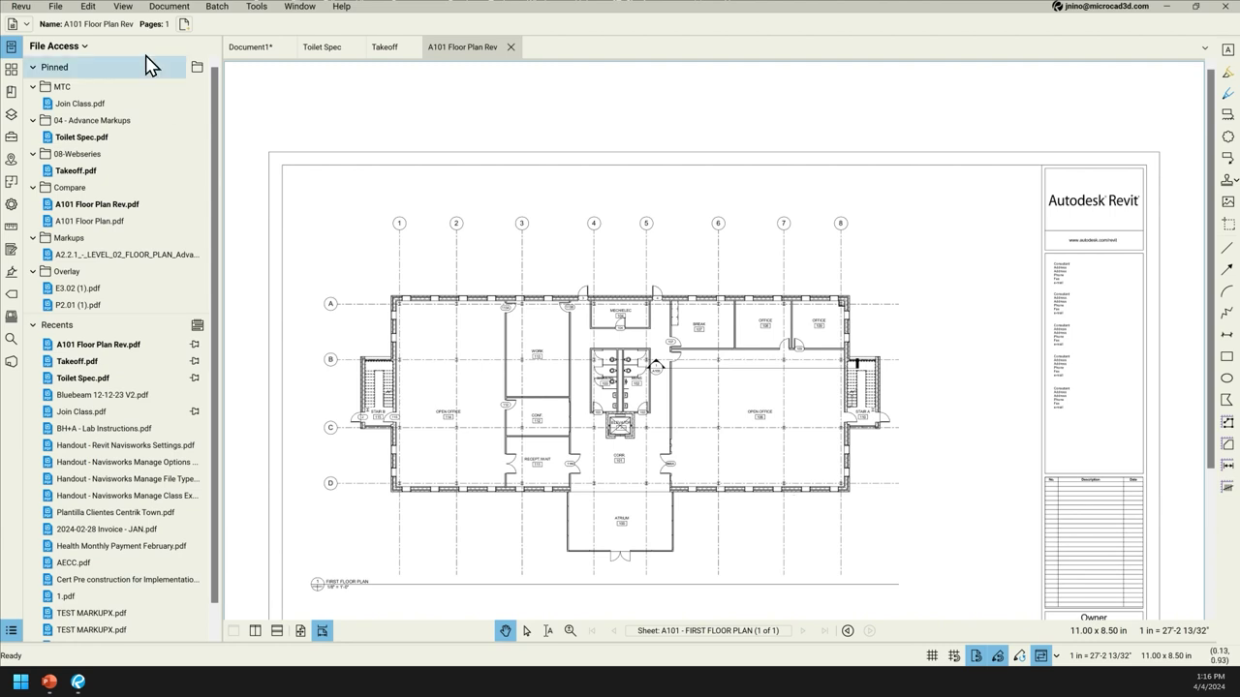
- Set the theme back to Dark in Preferences, keeping English (US) as the language
click(21, 7)
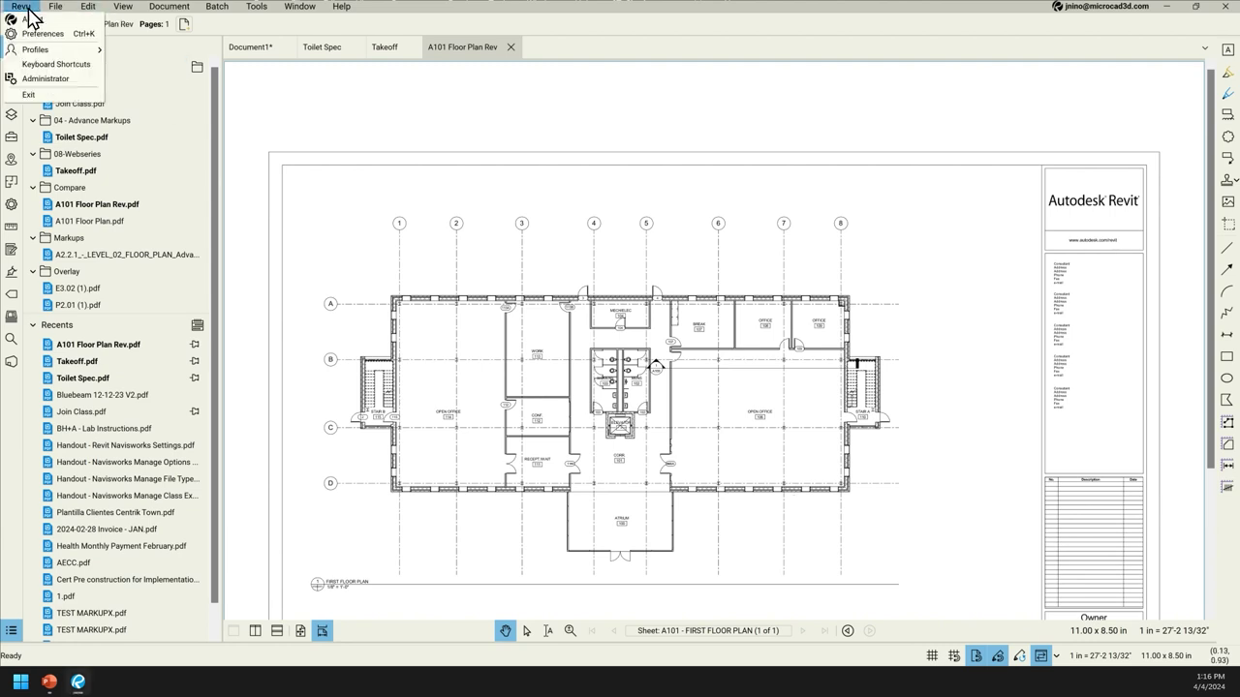
click(53, 39)
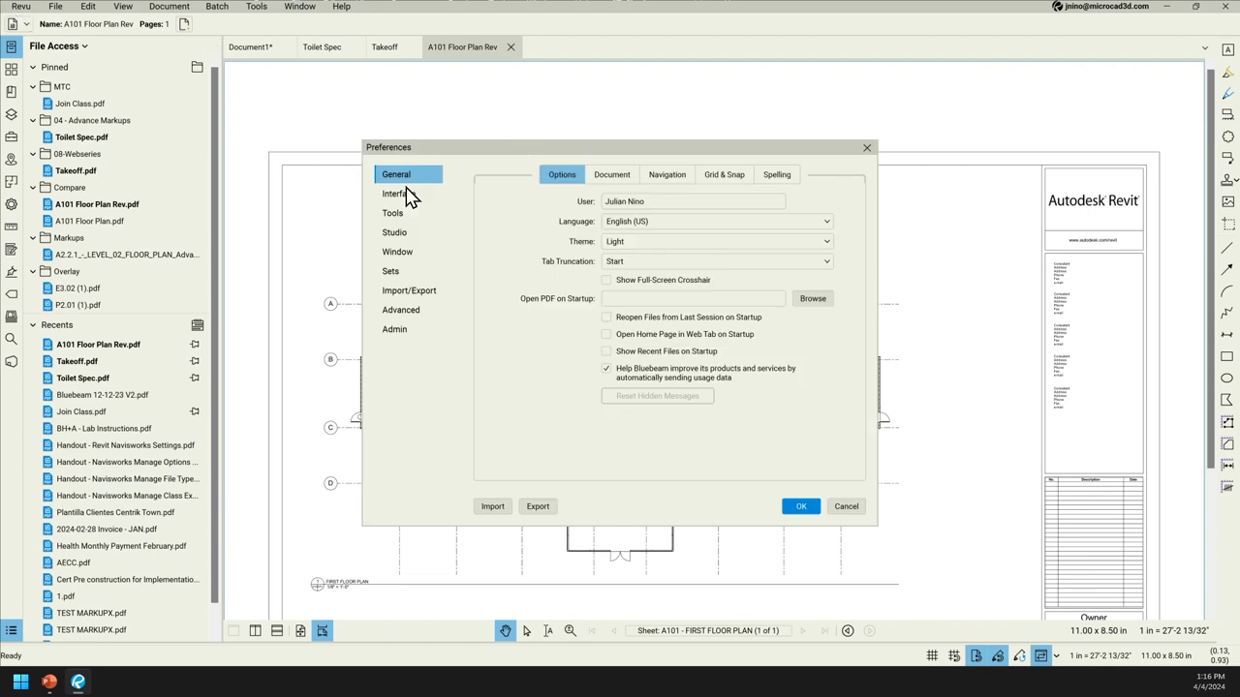
click(744, 243)
click(652, 259)
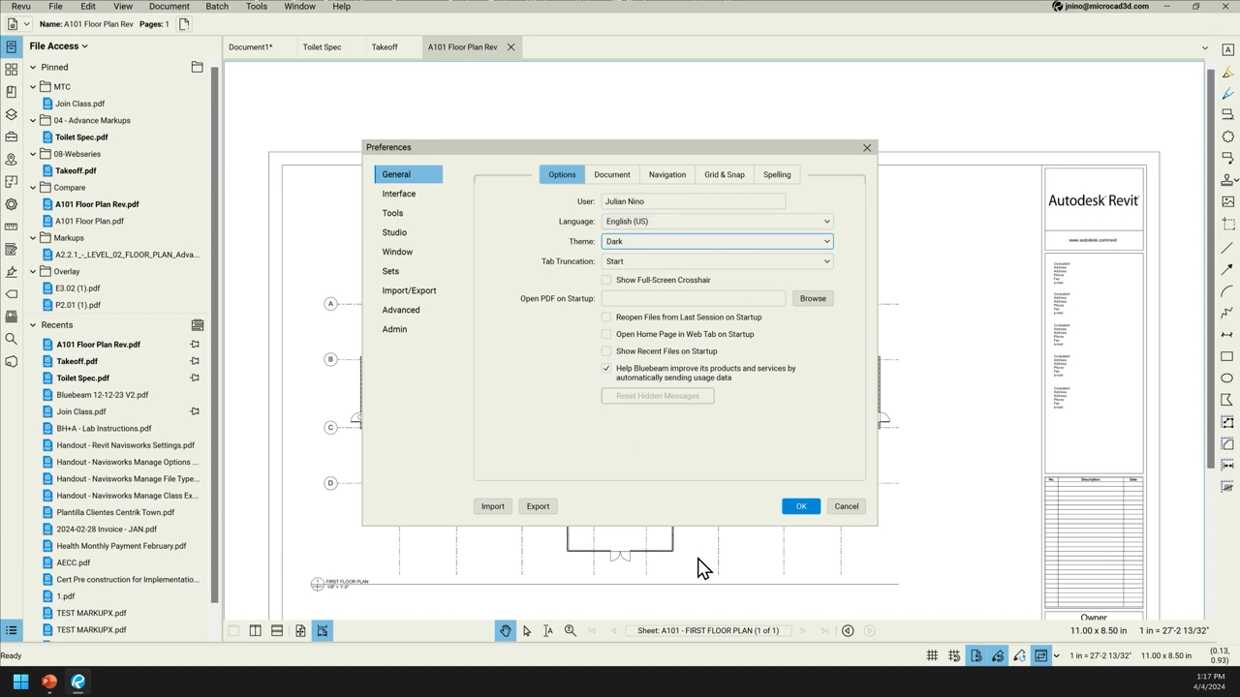
click(821, 222)
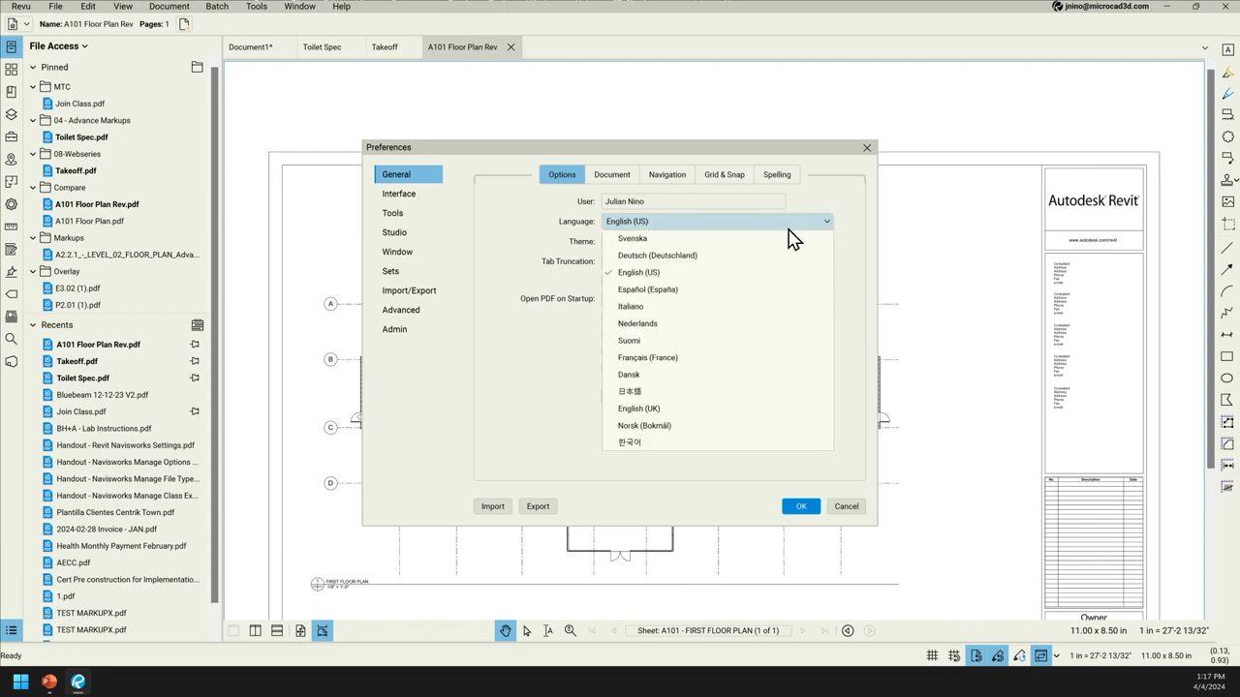
click(526, 260)
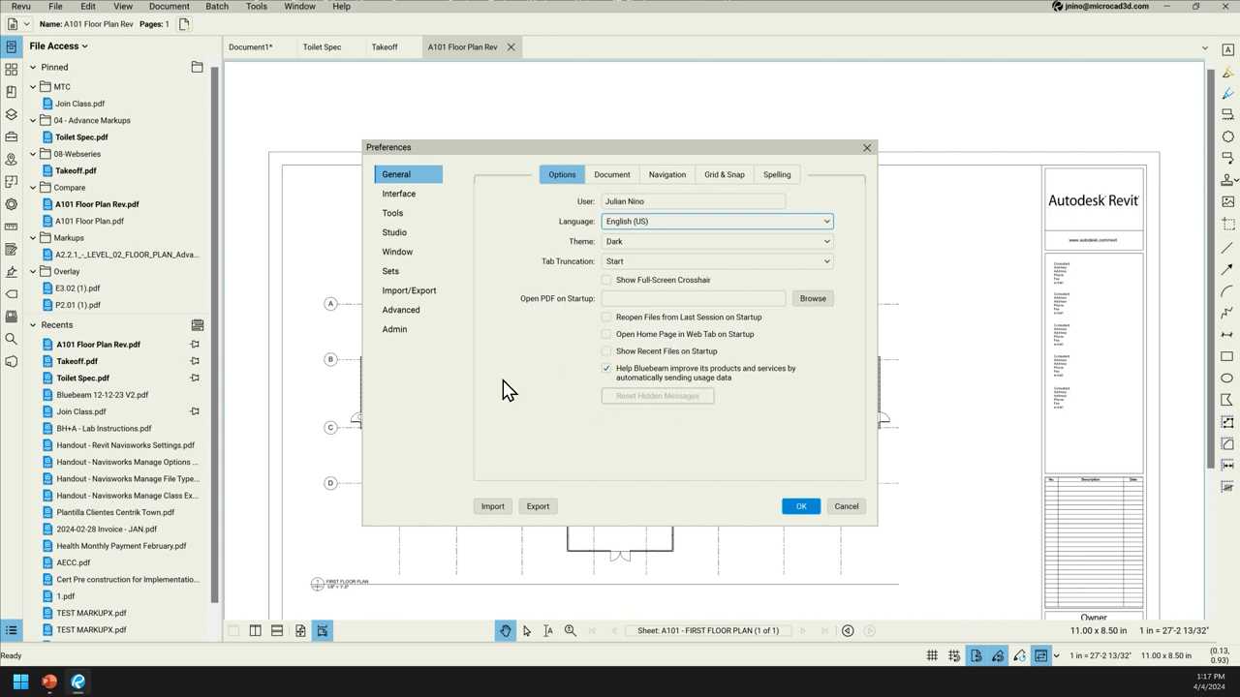
- Review the Document and Navigation preferences, keeping Zoom as the single page mode
click(616, 178)
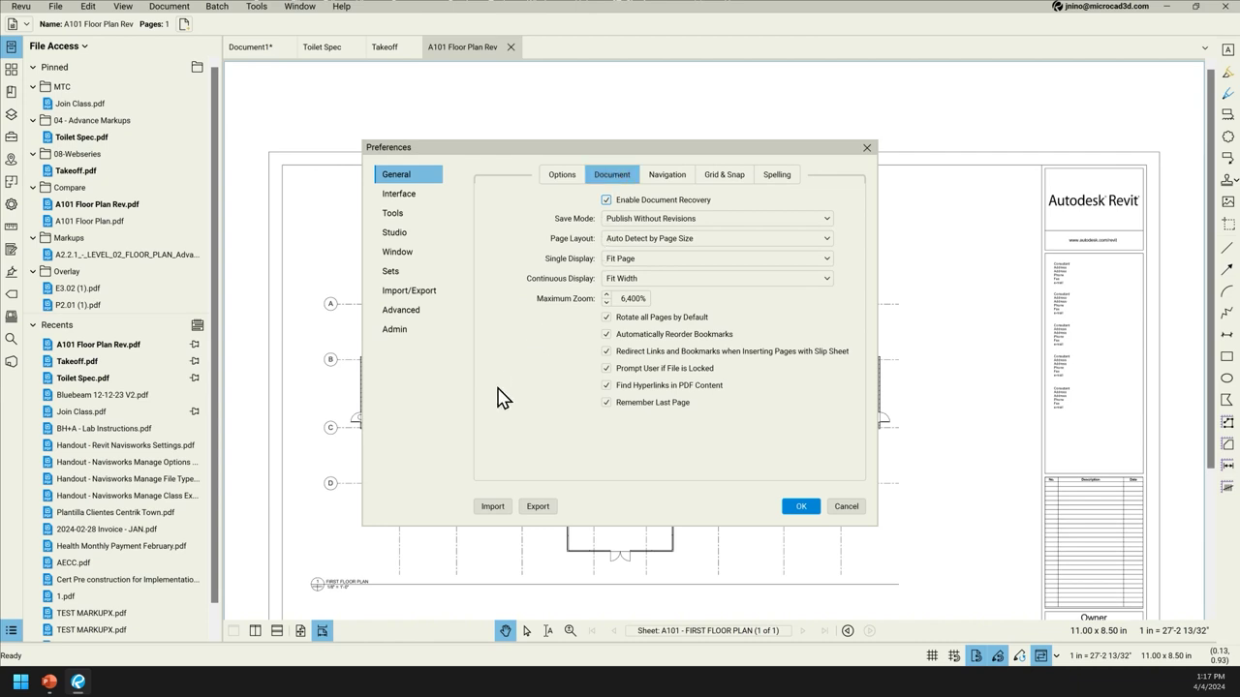
click(666, 179)
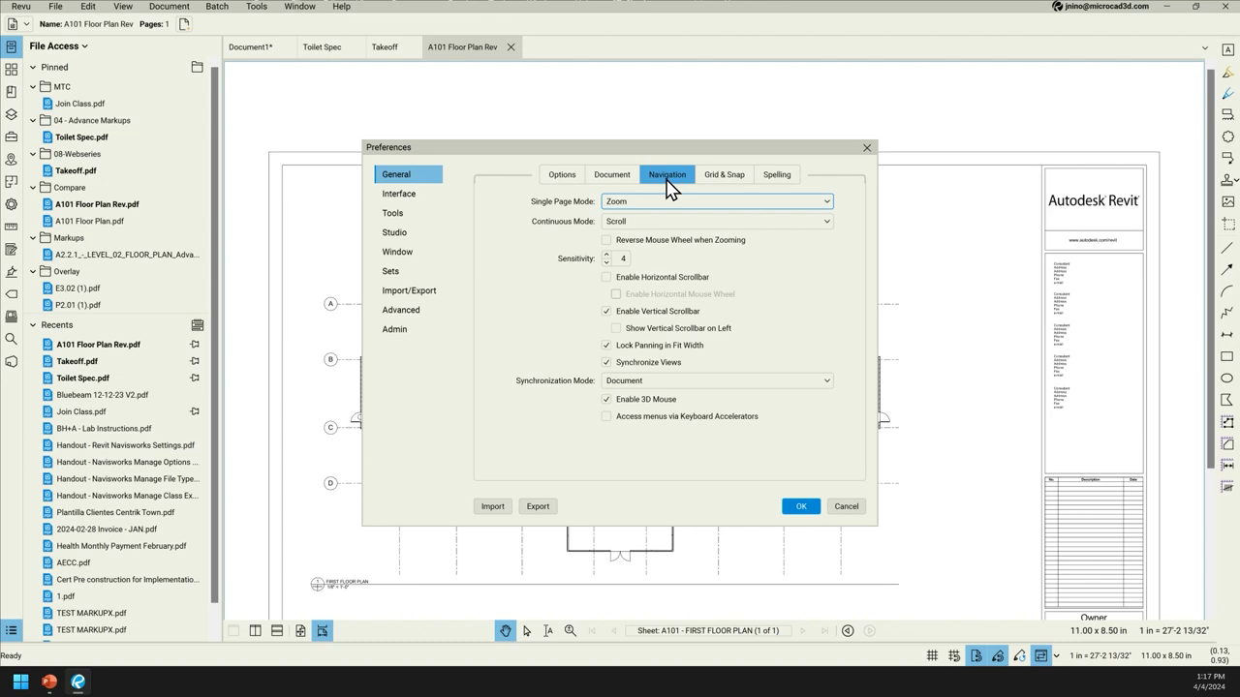
click(678, 201)
click(678, 215)
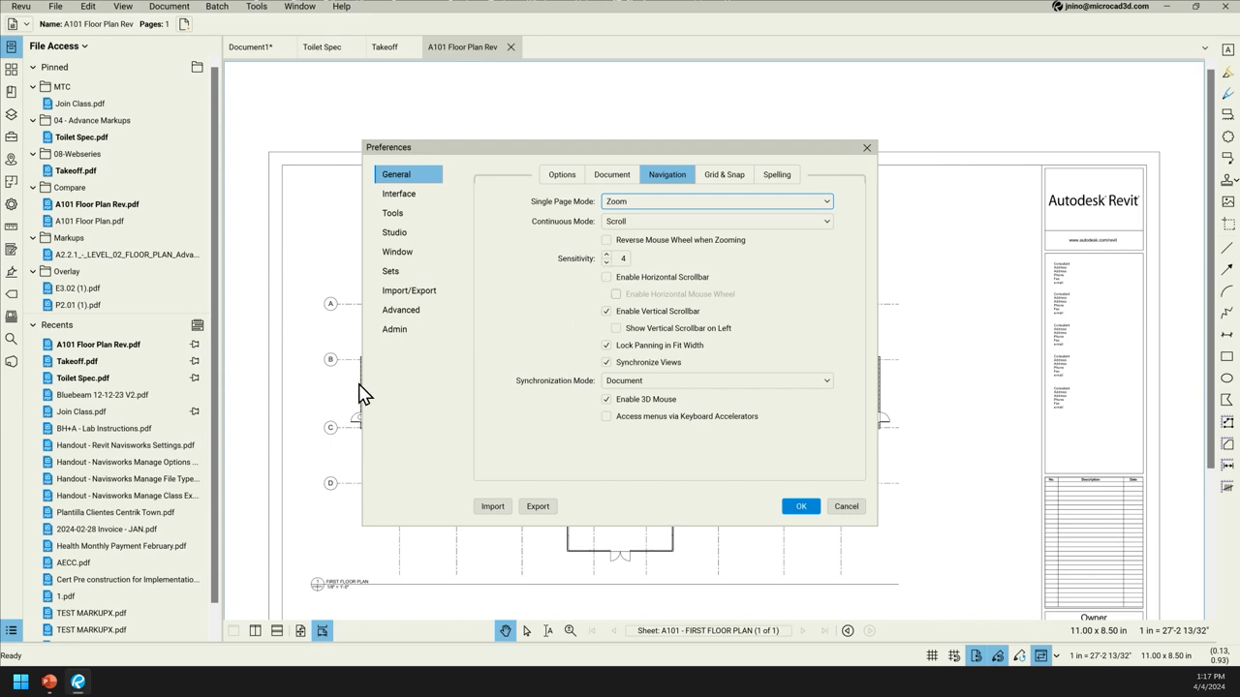
- Tick Show Grid and Snap to Grid on the Grid & Snap tab
click(726, 180)
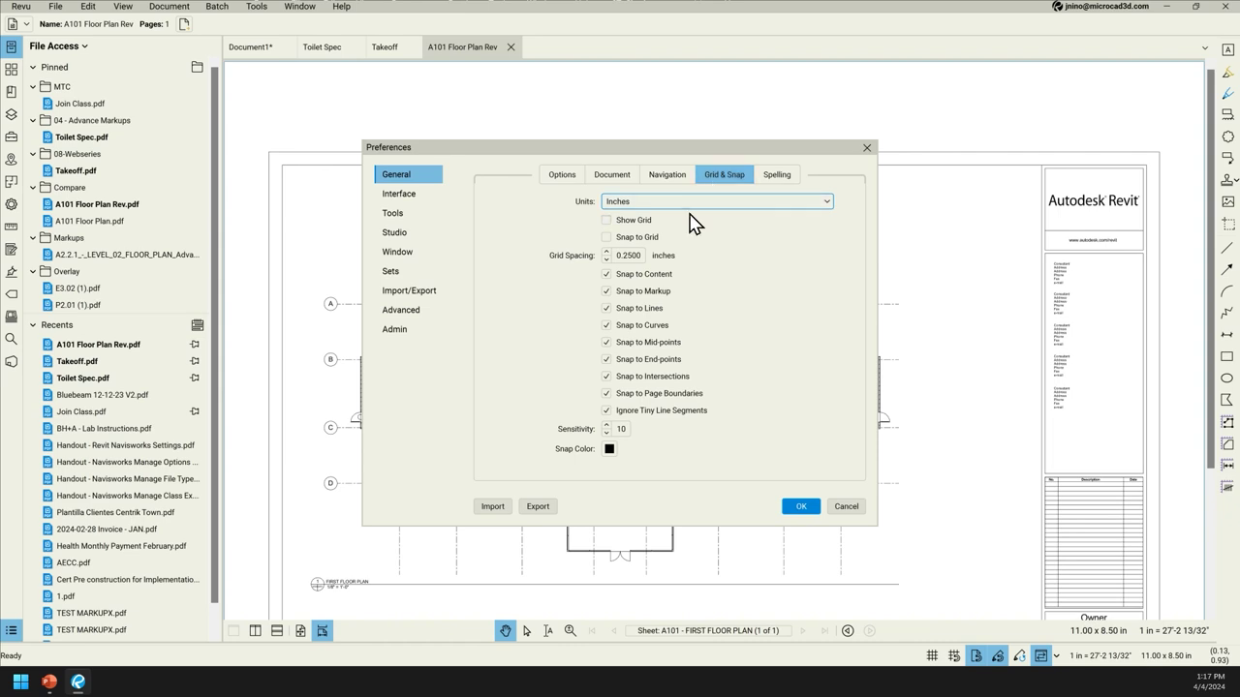
click(606, 220)
click(606, 237)
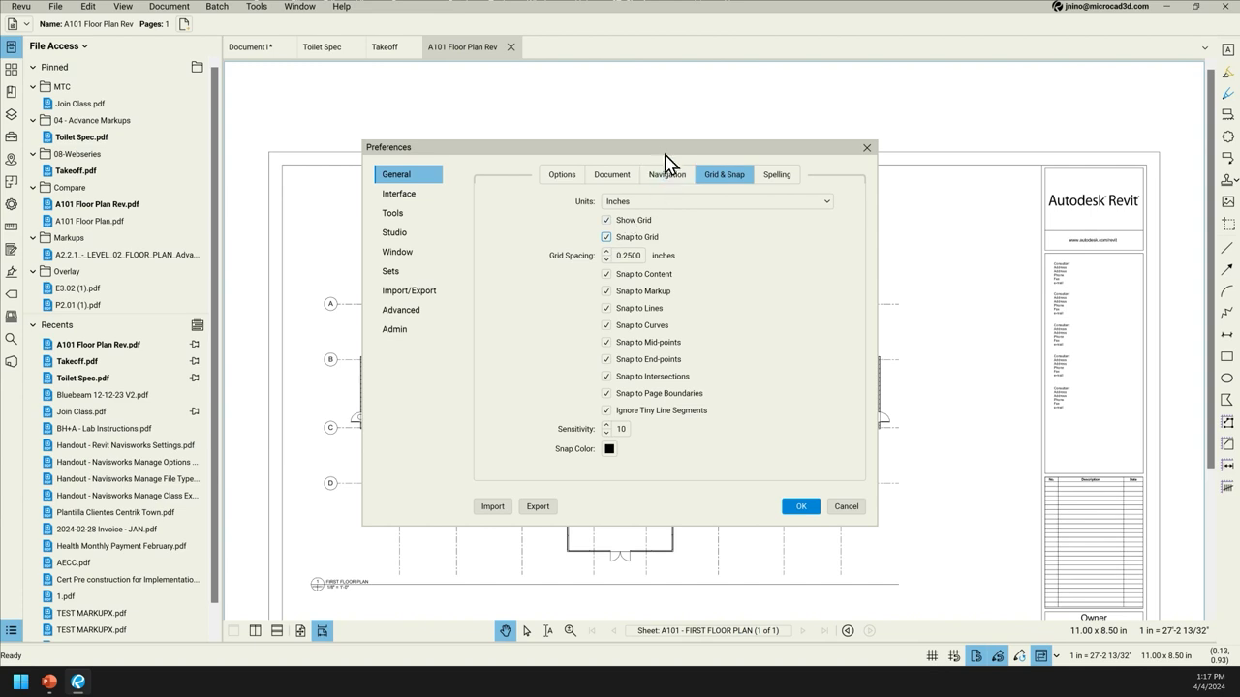
drag(665, 150, 762, 129)
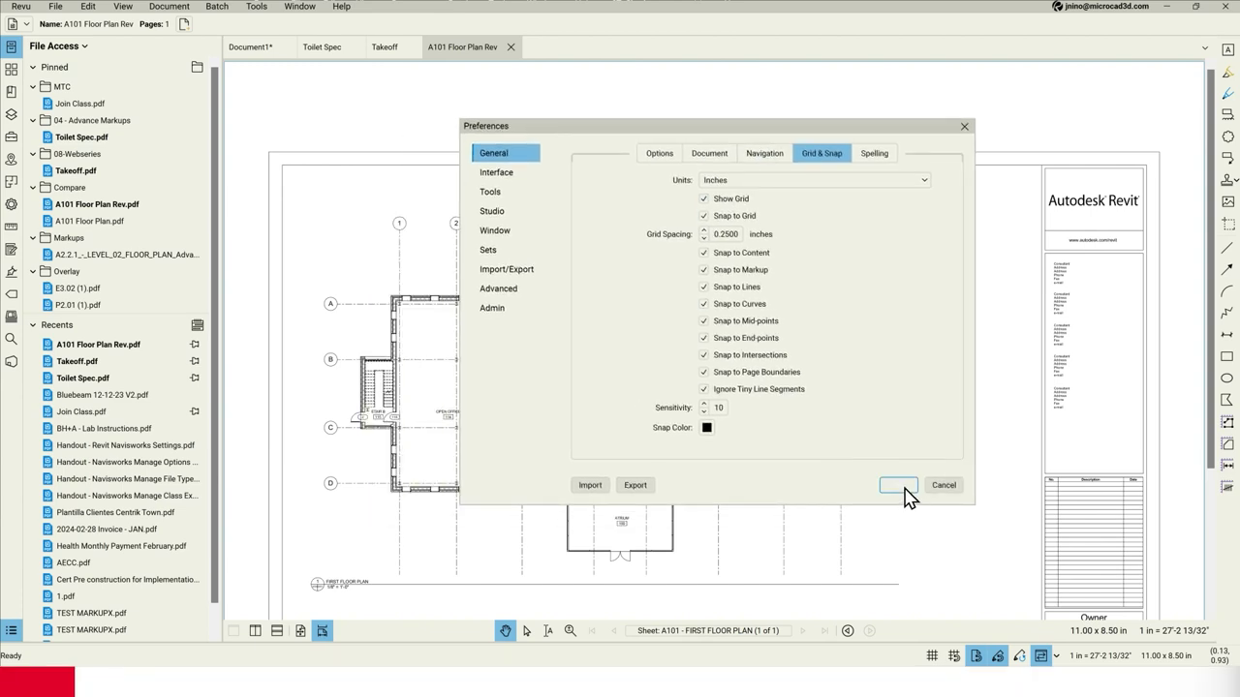
- Apply the grid settings, then zoom in and out around the A101 floor plan
click(903, 489)
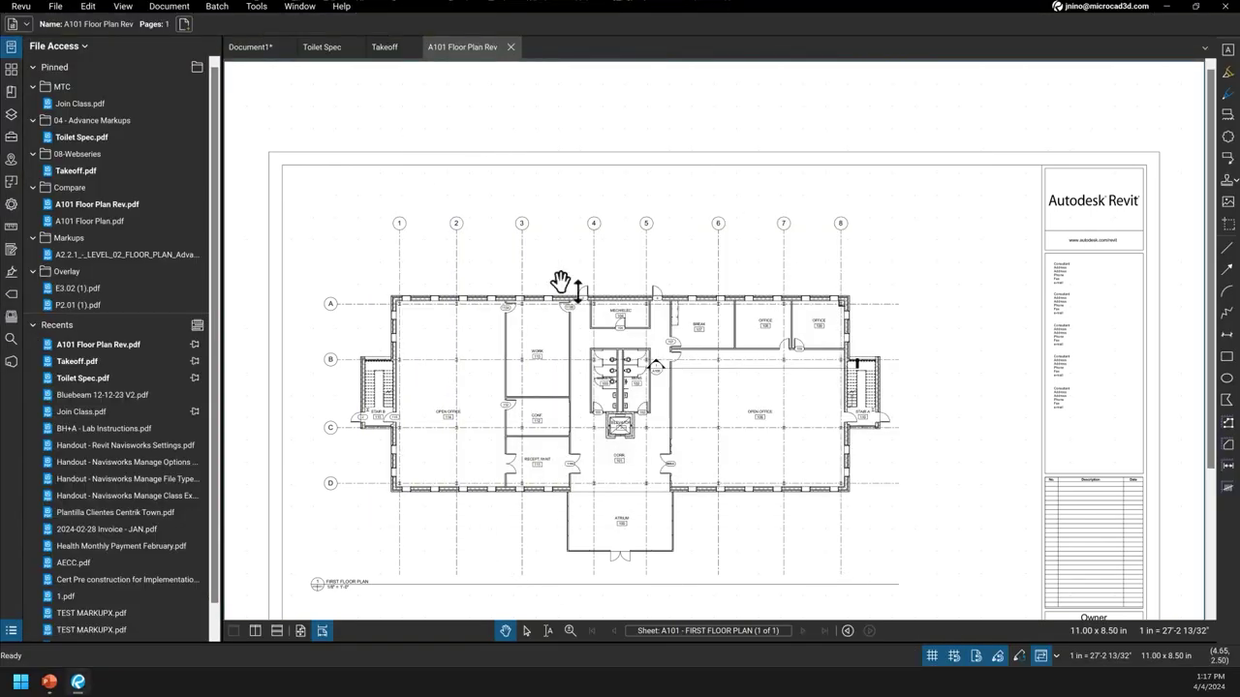
scroll(489, 243, up, 5)
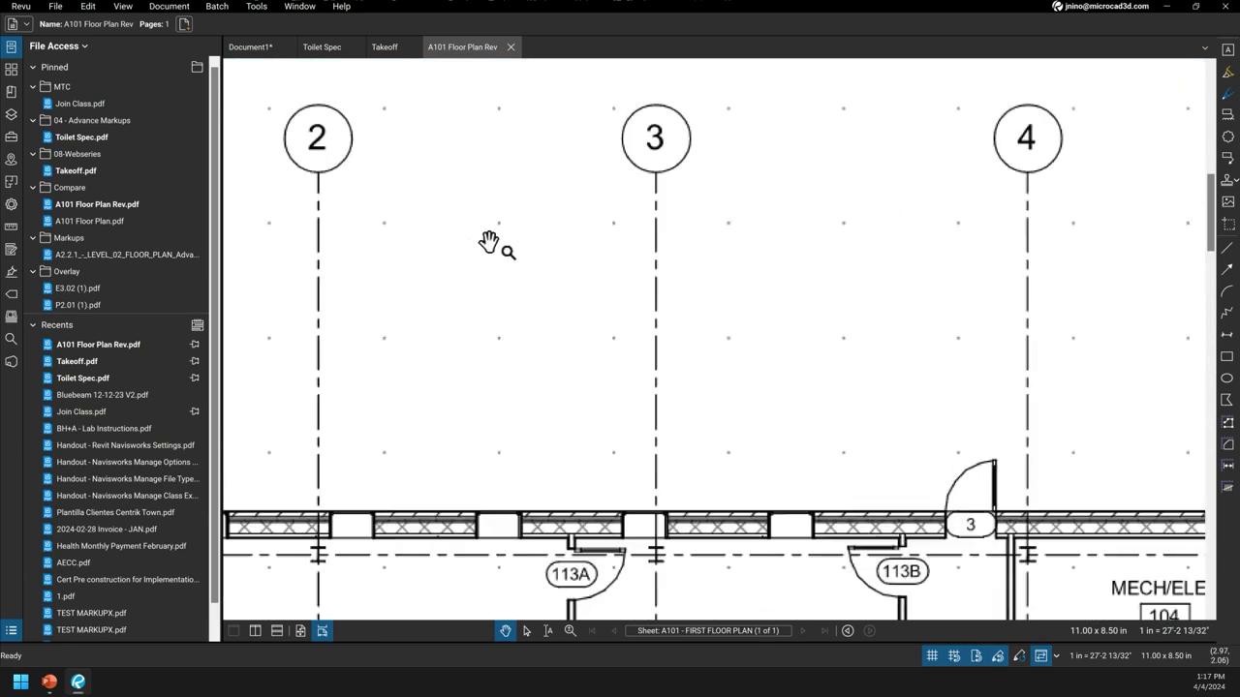
scroll(491, 244, up, 2)
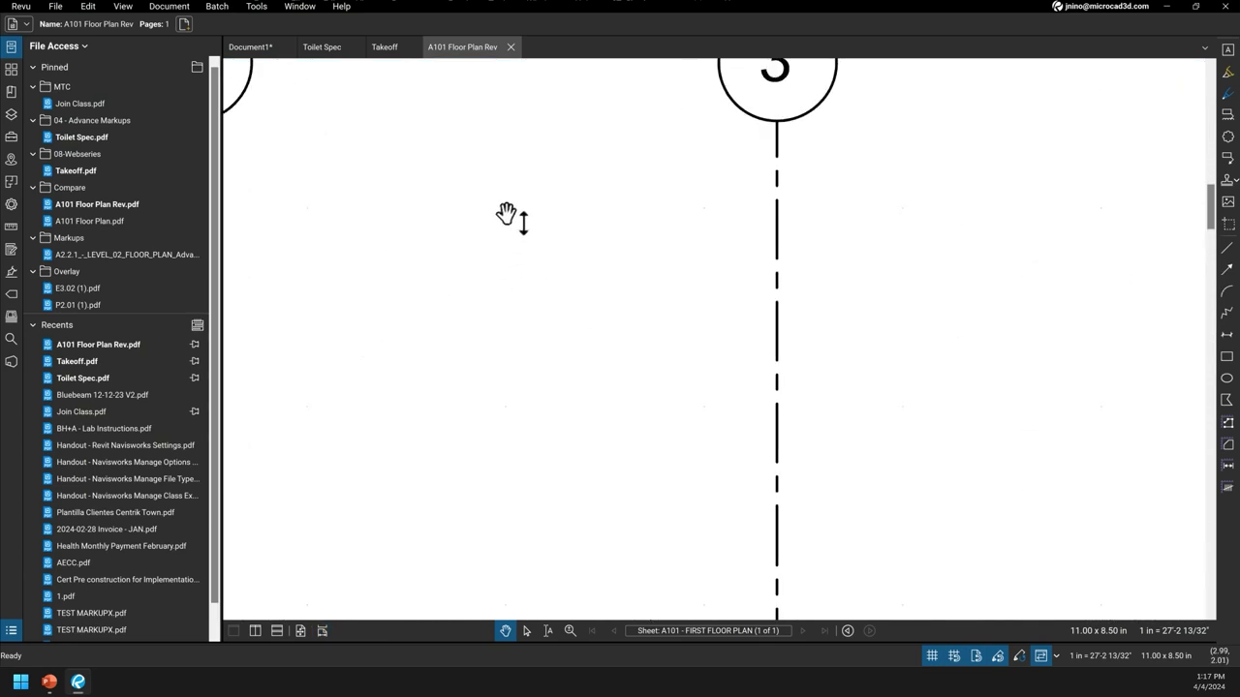
click(1226, 93)
scroll(666, 344, down, 3)
scroll(667, 344, down, 3)
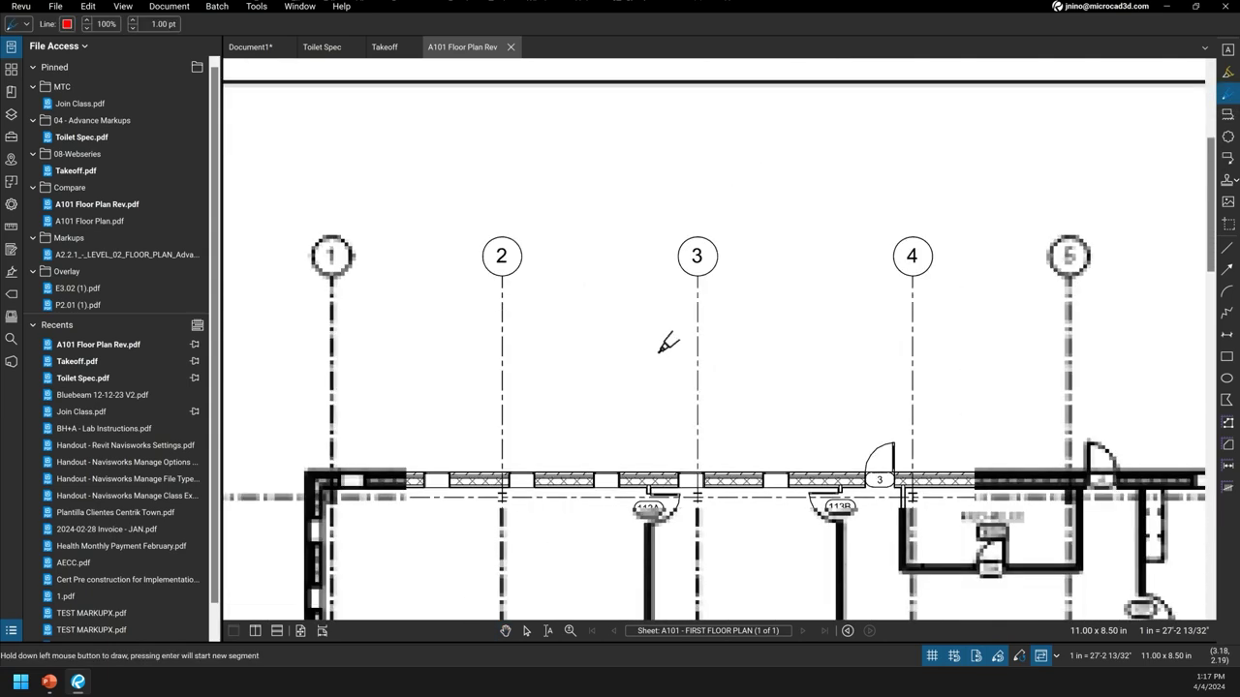
scroll(667, 344, up, 2)
scroll(666, 344, down, 1)
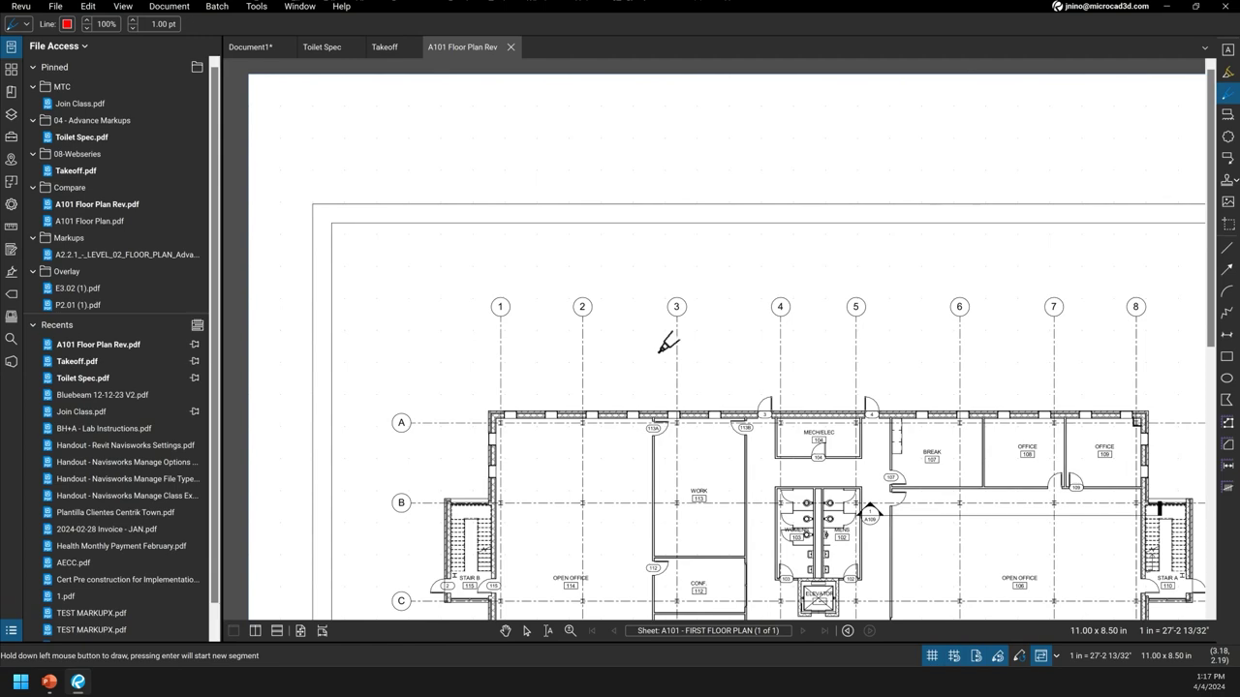
scroll(669, 344, up, 2)
scroll(668, 344, up, 1)
scroll(668, 344, down, 2)
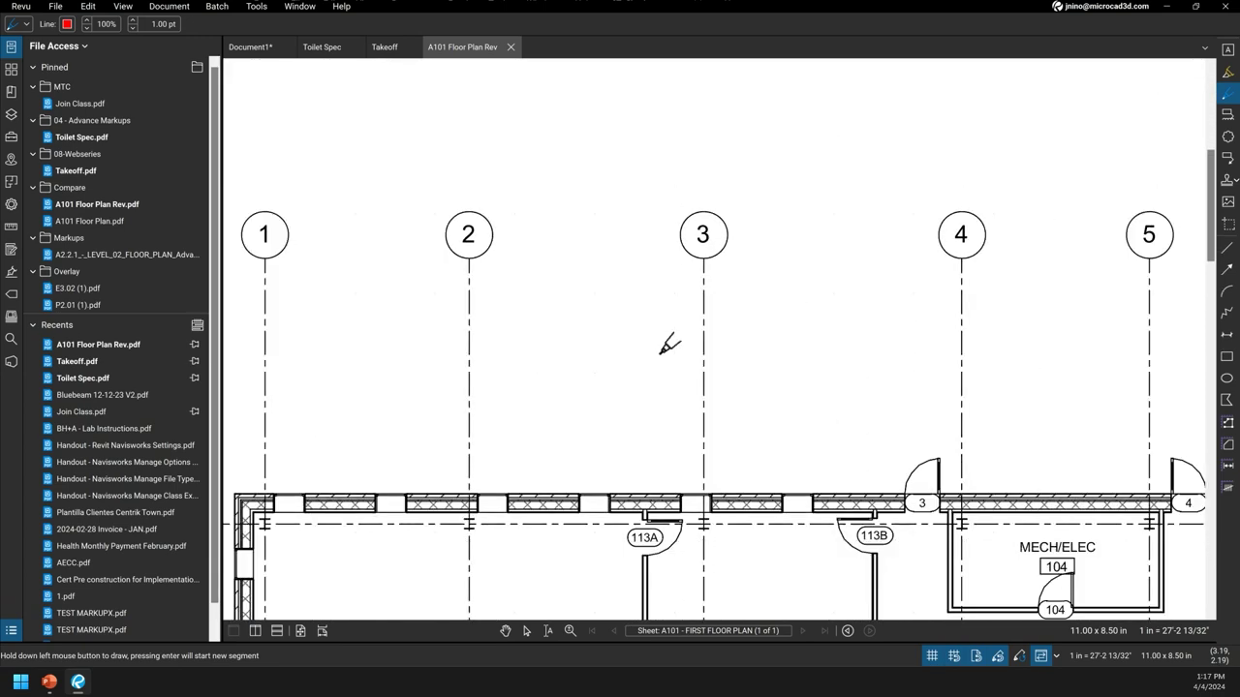
scroll(629, 290, up, 2)
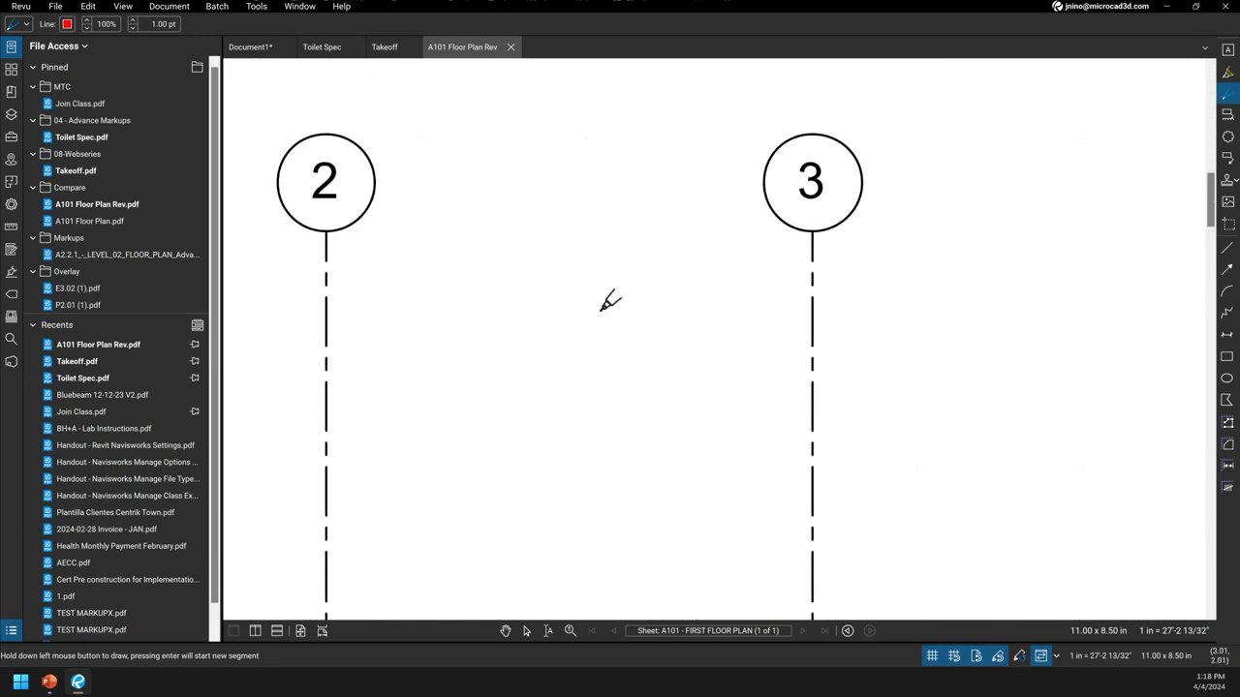
scroll(604, 291, down, 2)
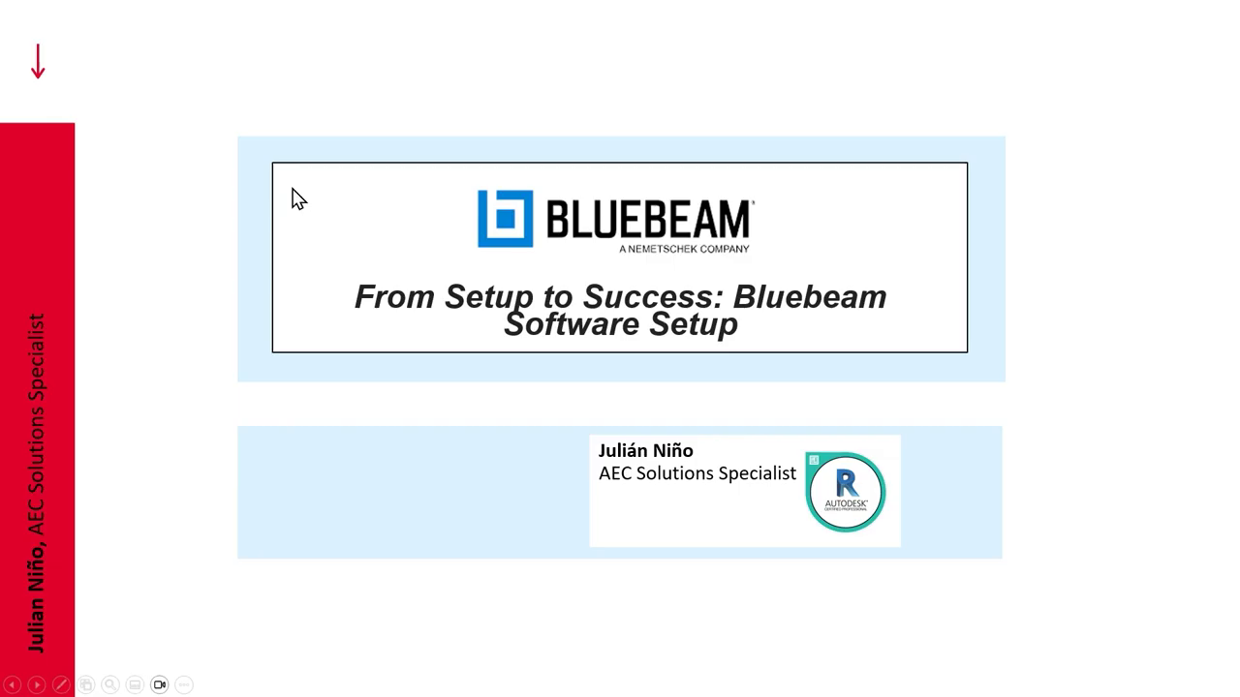
- Reopen the Preferences dialog with Ctrl+K
key(Caps_Lock)
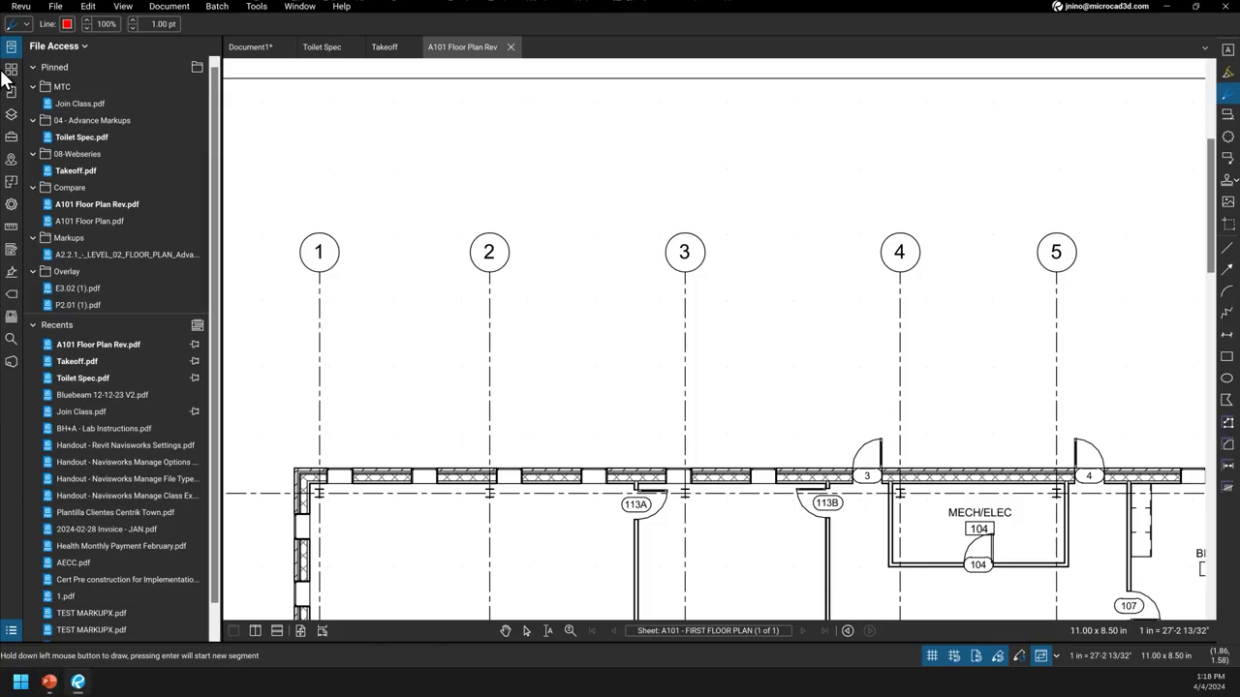
click(20, 6)
key(Escape)
key(Escape)
key(ctrl+k)
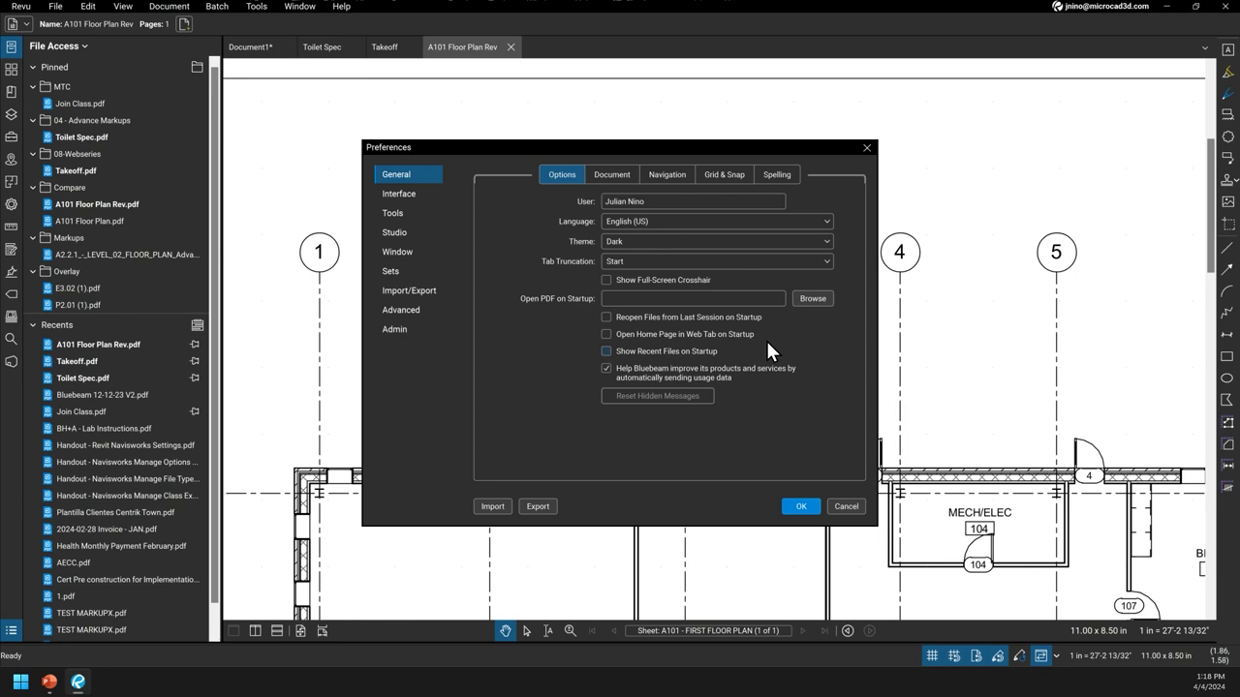
- Check Grid & Snap units and snap colour, keeping inches and black, then show Interface settings
click(733, 176)
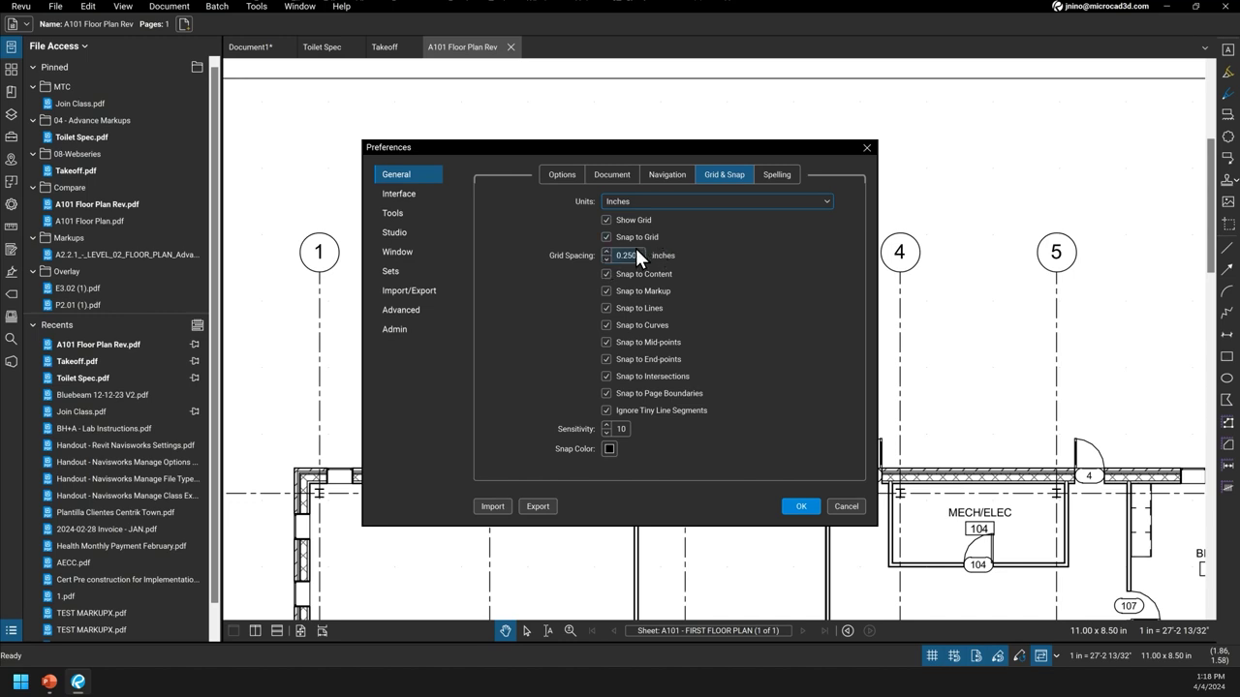
click(813, 198)
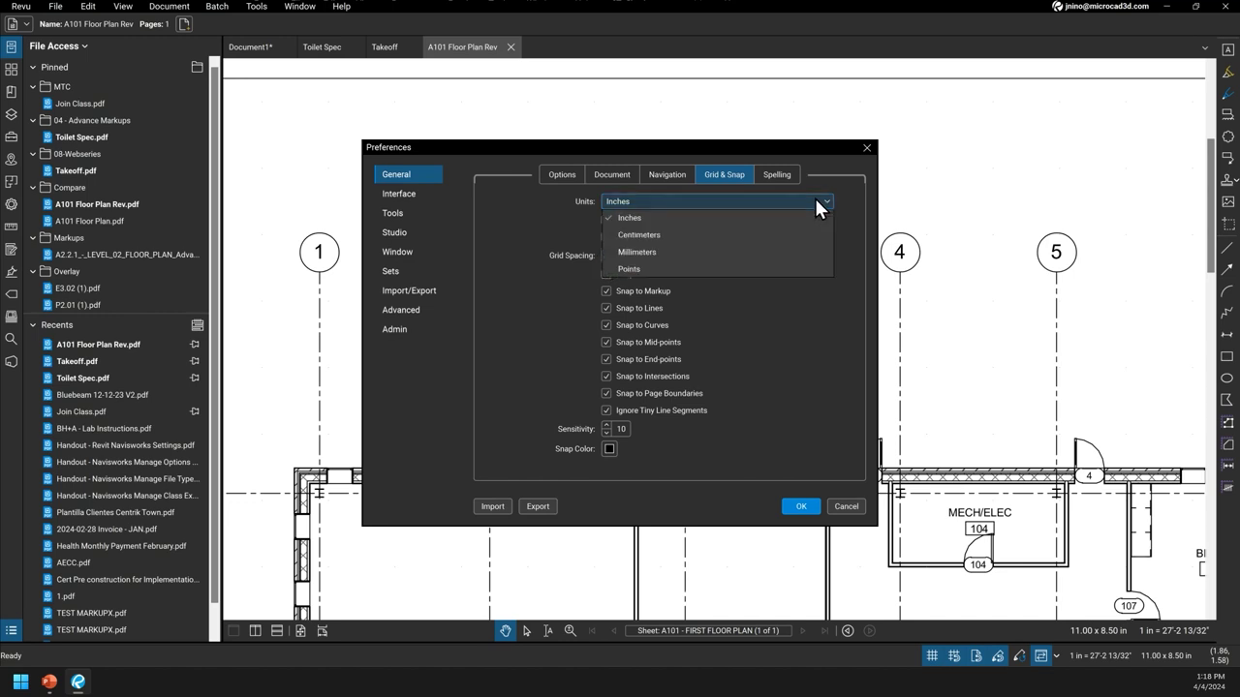
click(633, 281)
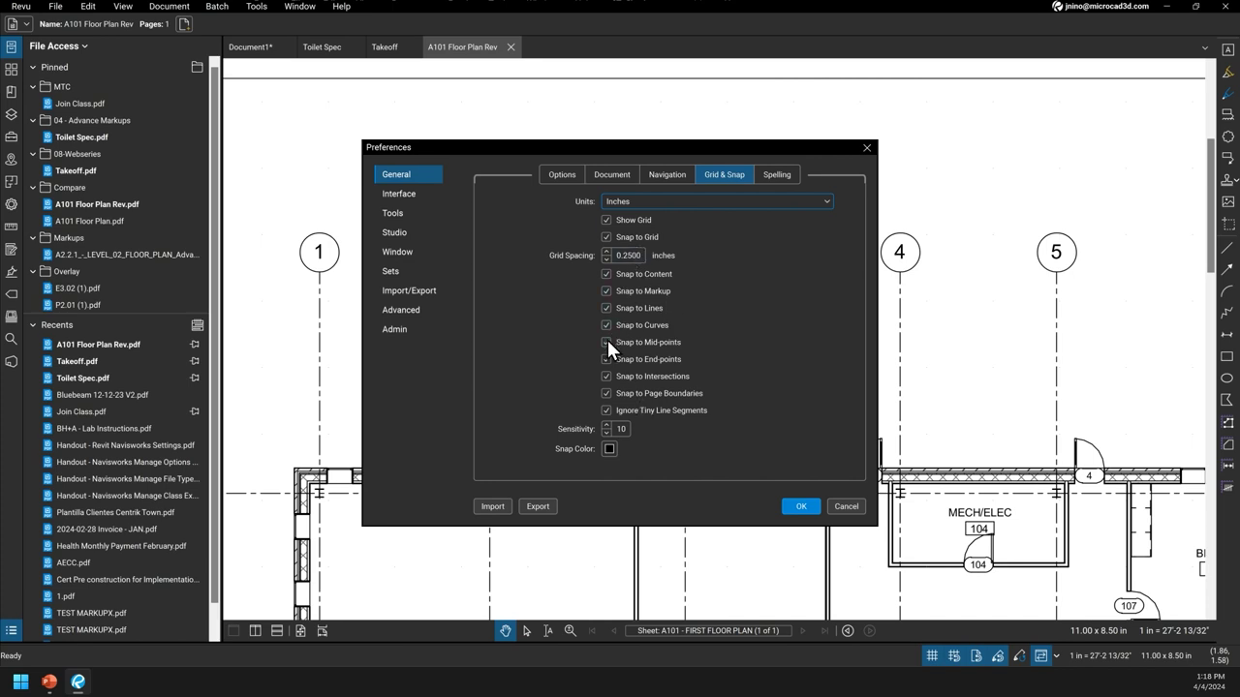
click(609, 449)
click(775, 432)
click(397, 196)
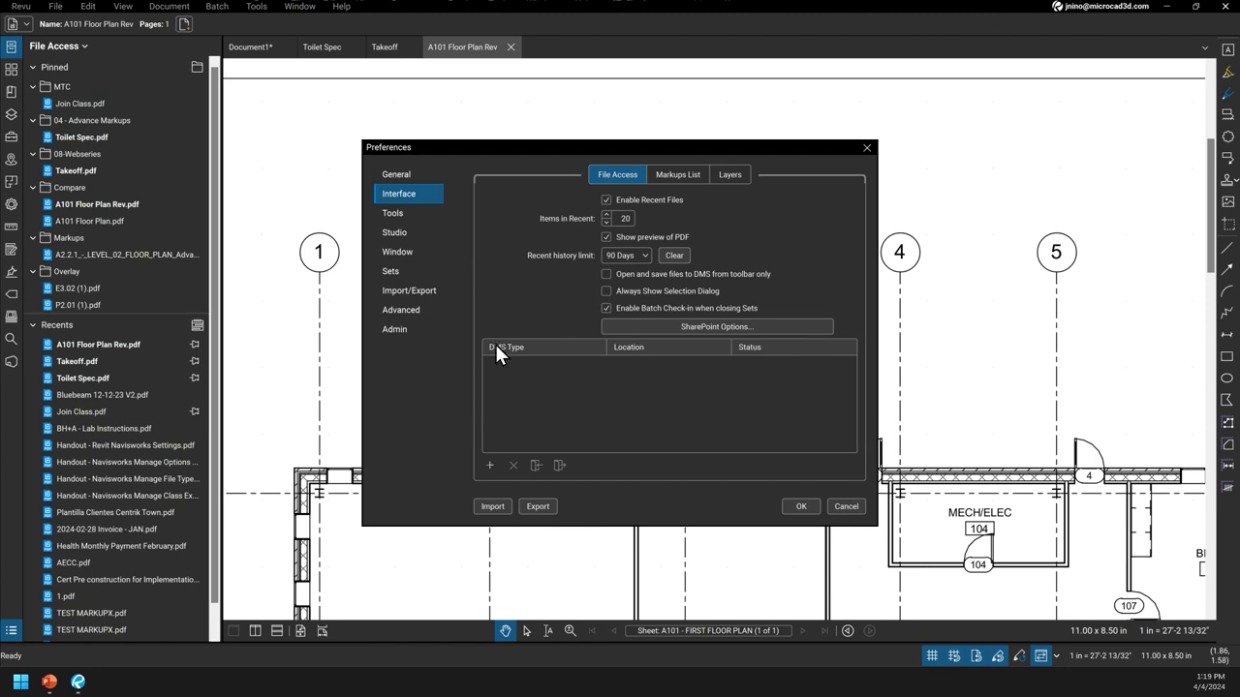
- Browse the Markups List, Layers and Tools > Measure preferences, then show the Studio options
click(688, 175)
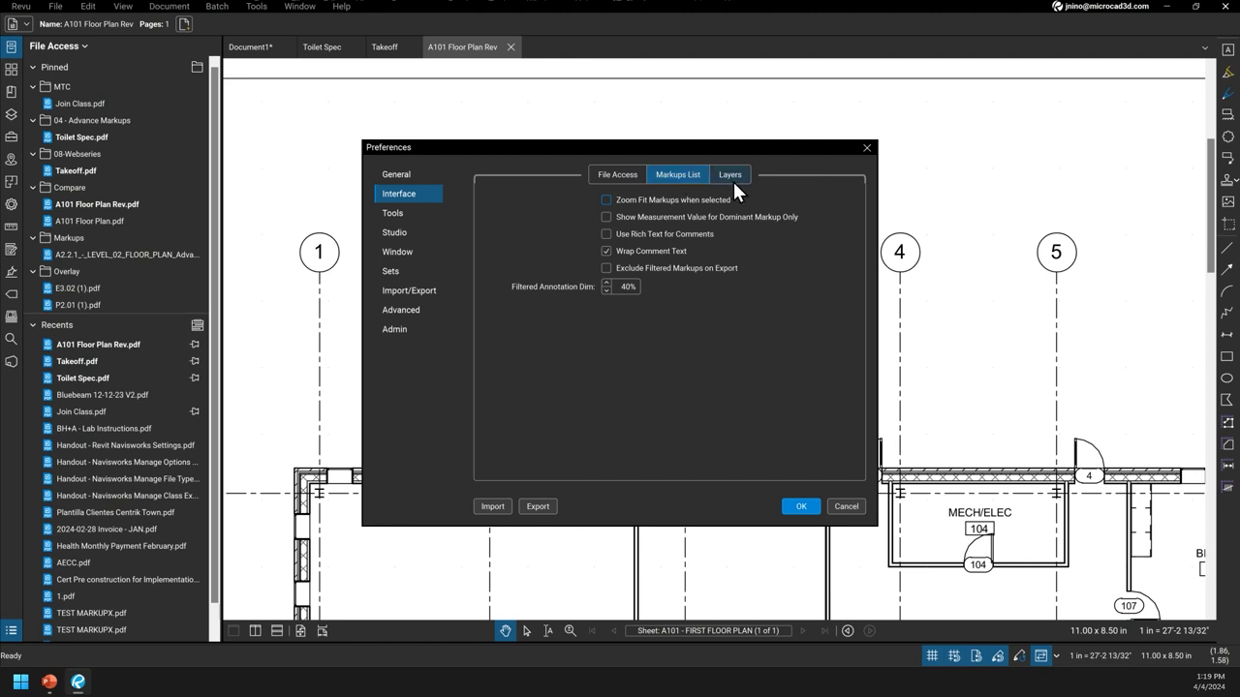
click(731, 177)
click(386, 215)
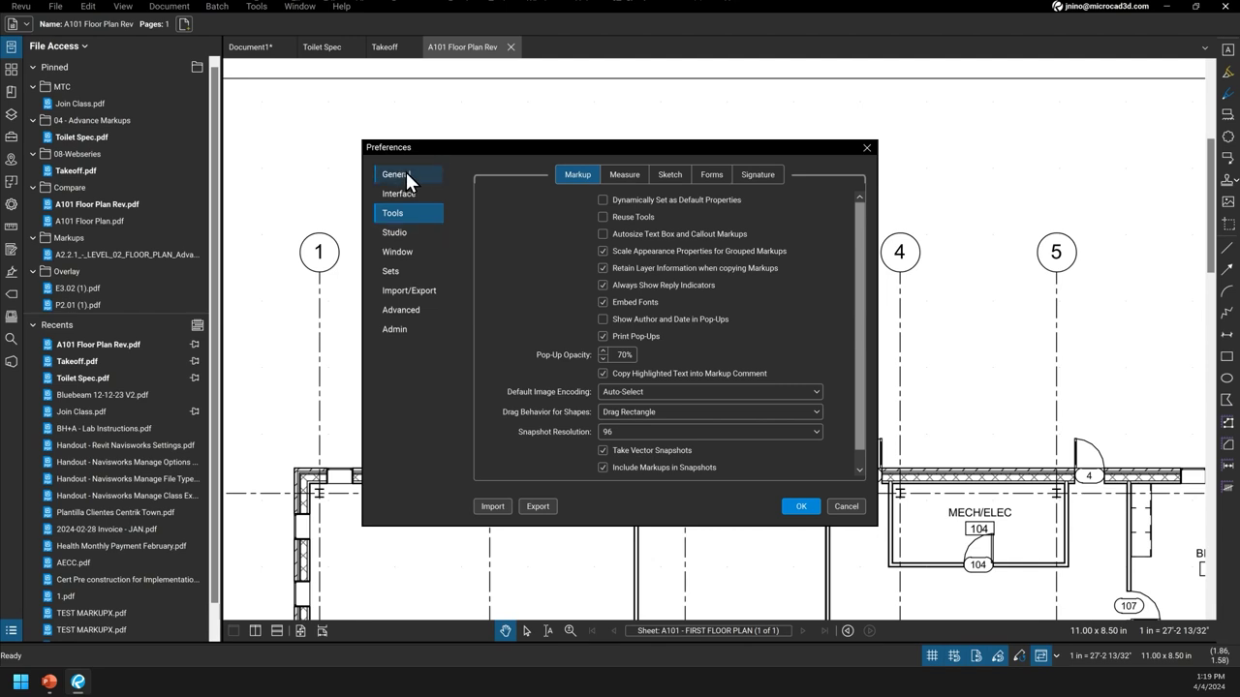
click(622, 176)
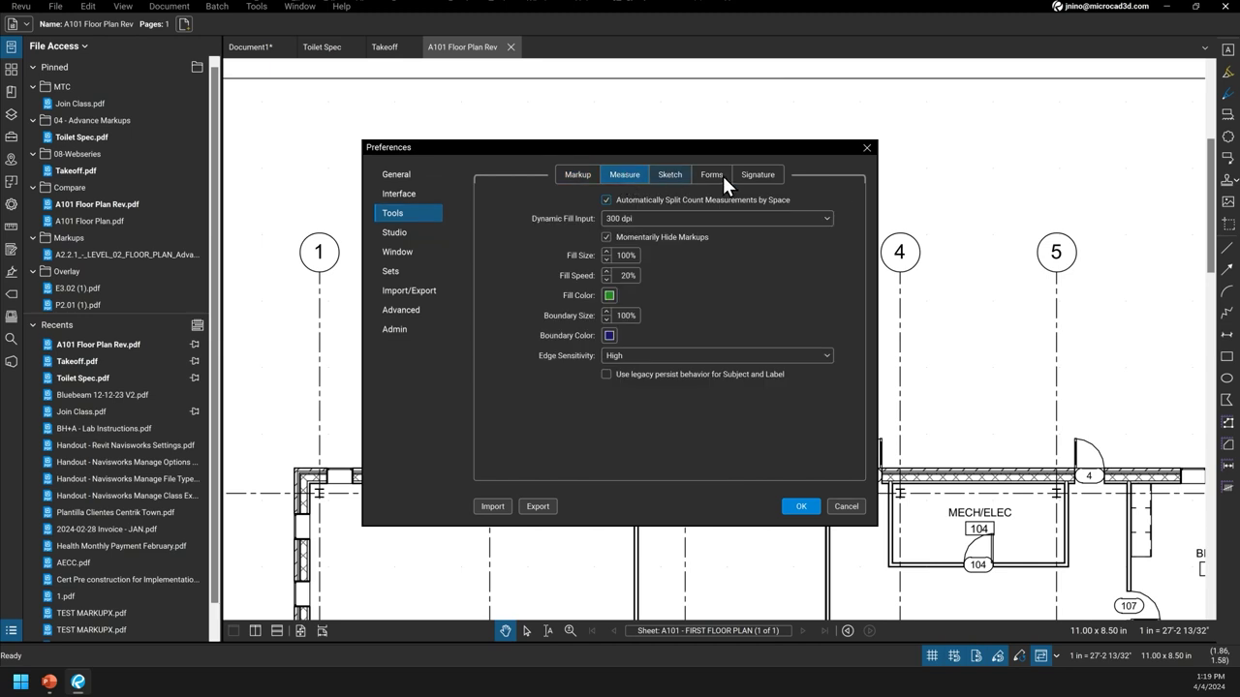
scroll(721, 177, down, 3)
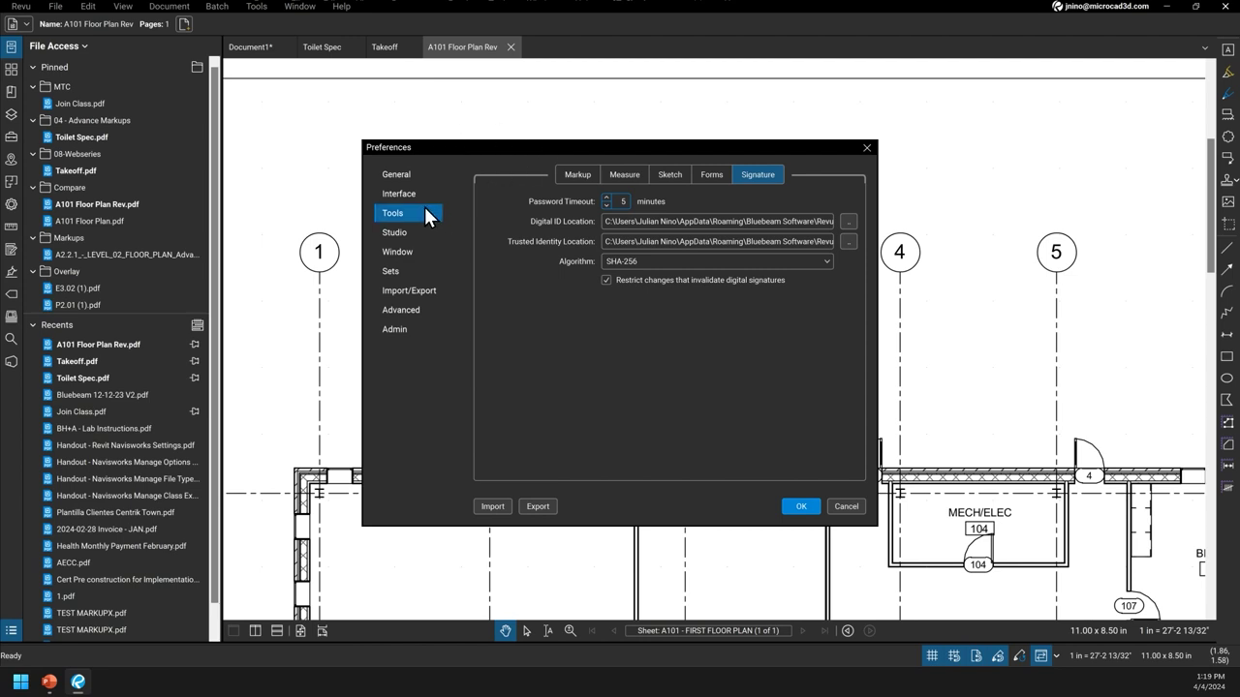
click(396, 233)
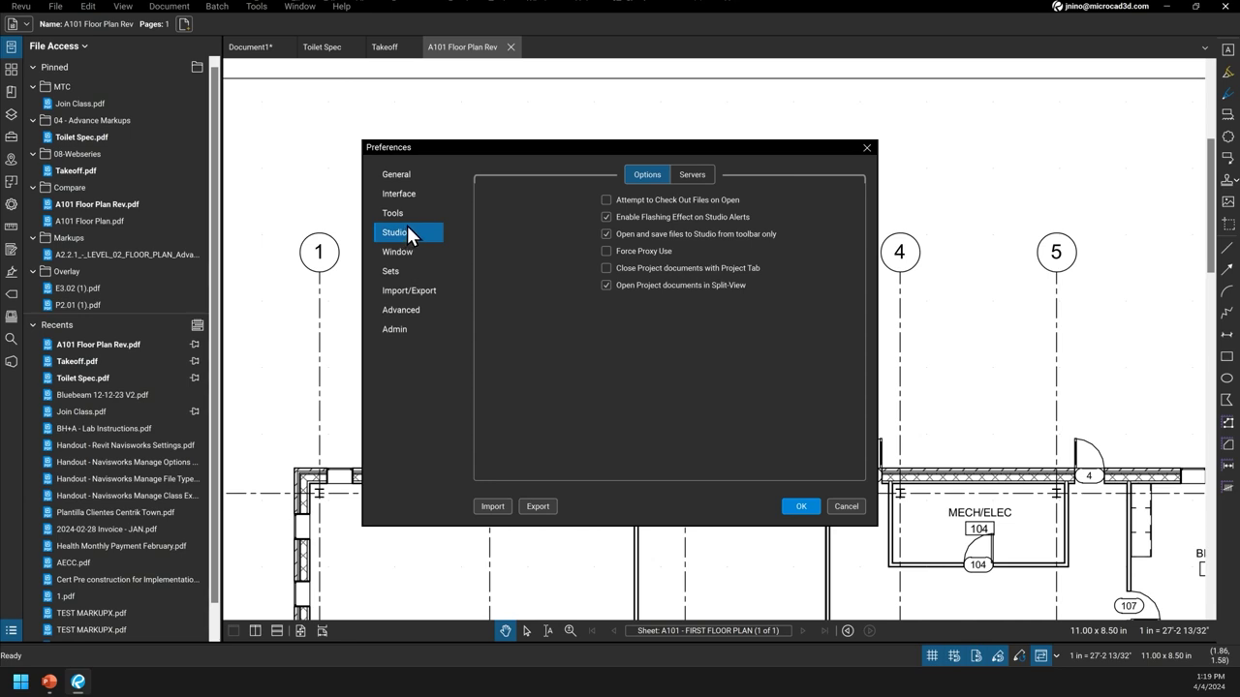
- Step through the Tools, Window and Sets preferences to the Import/Export section
click(405, 216)
click(421, 251)
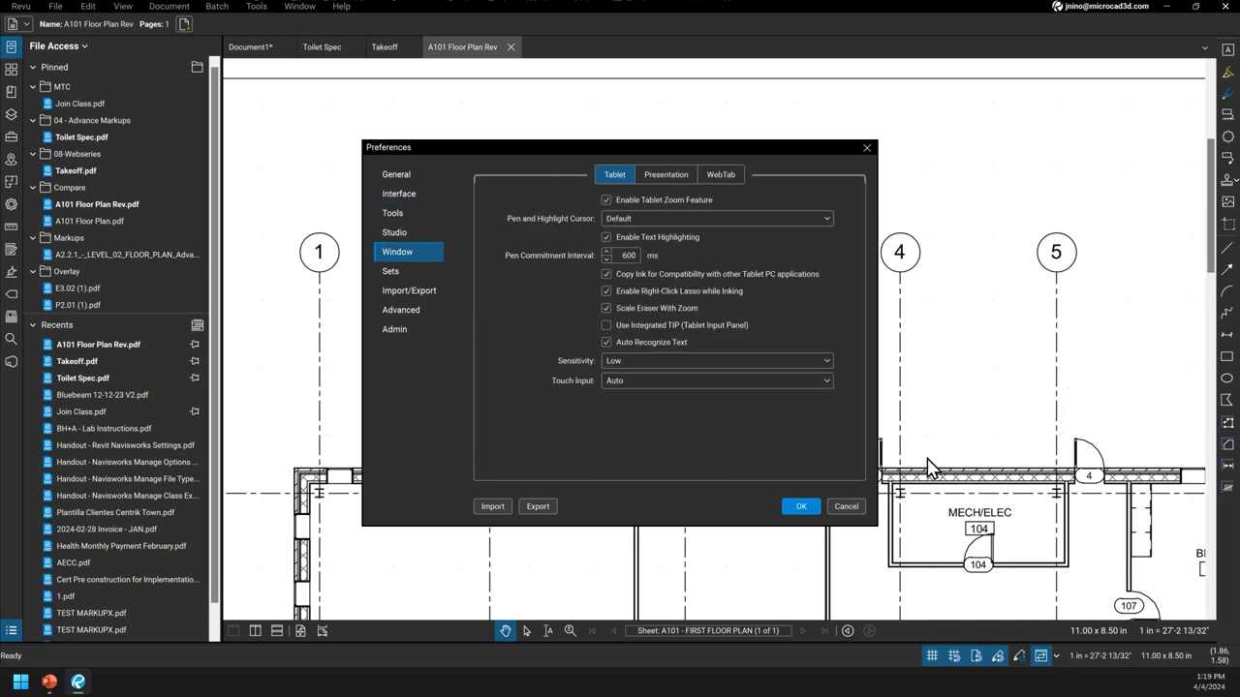
click(386, 275)
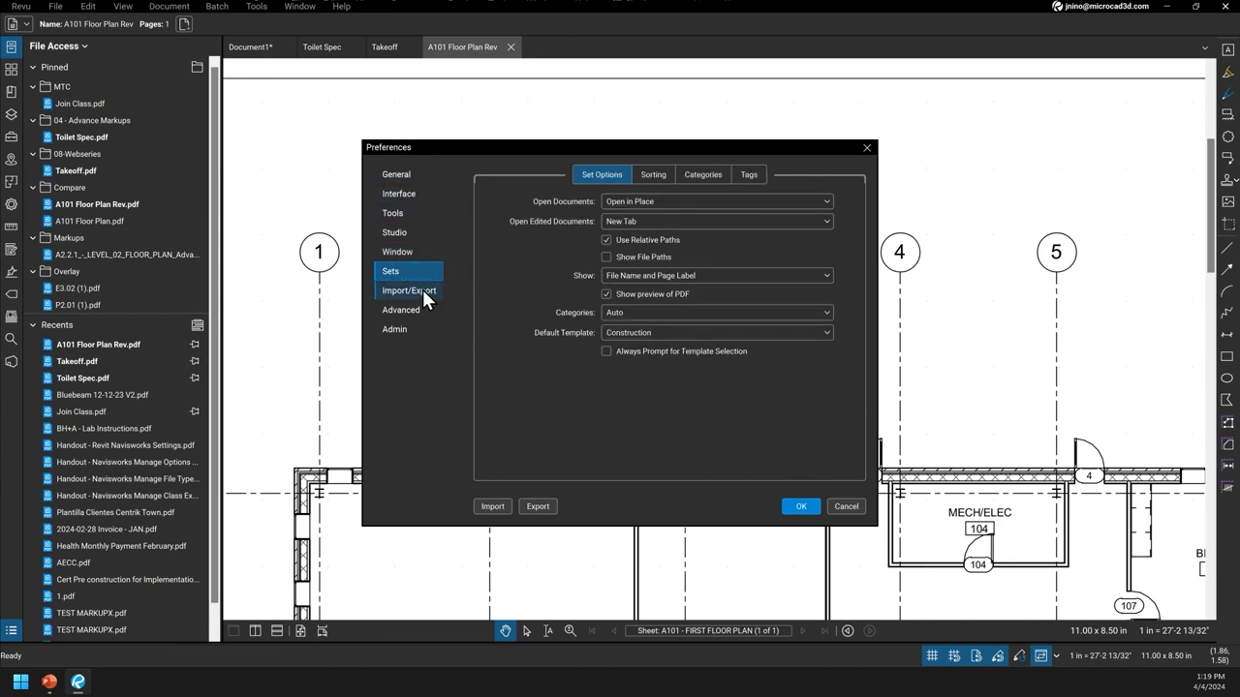
click(418, 289)
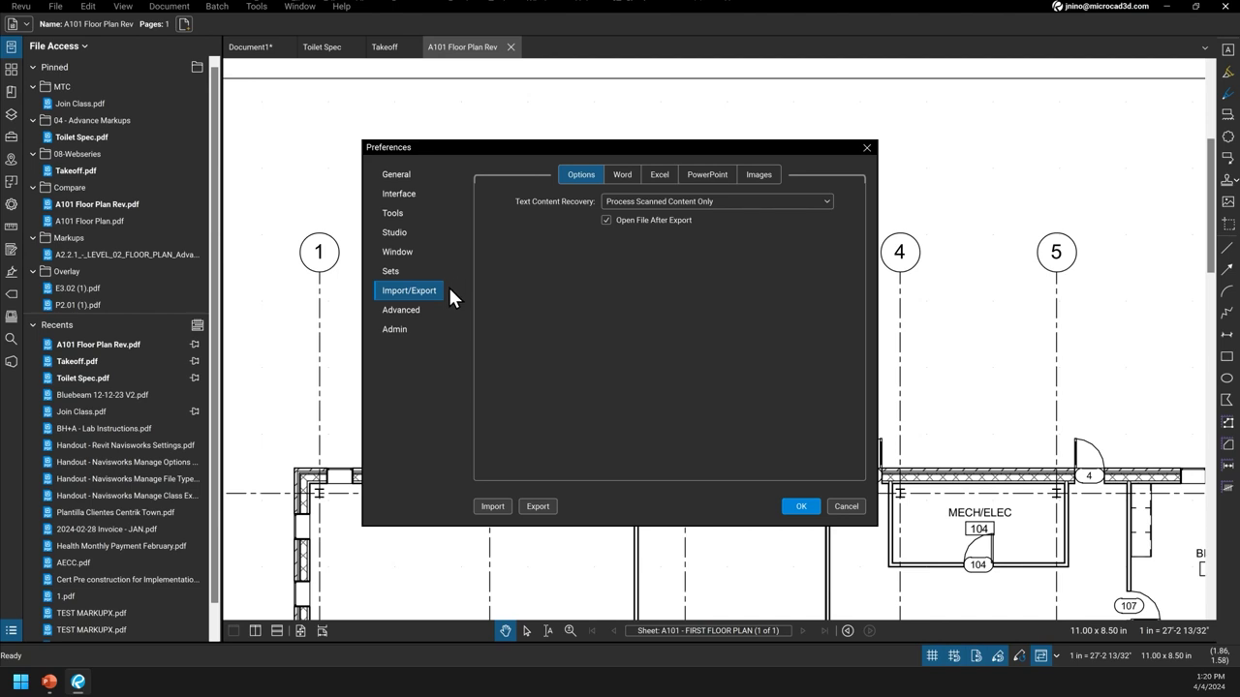
- Compare the Word, Excel and PowerPoint conversion options, ending on the Images settings
click(624, 177)
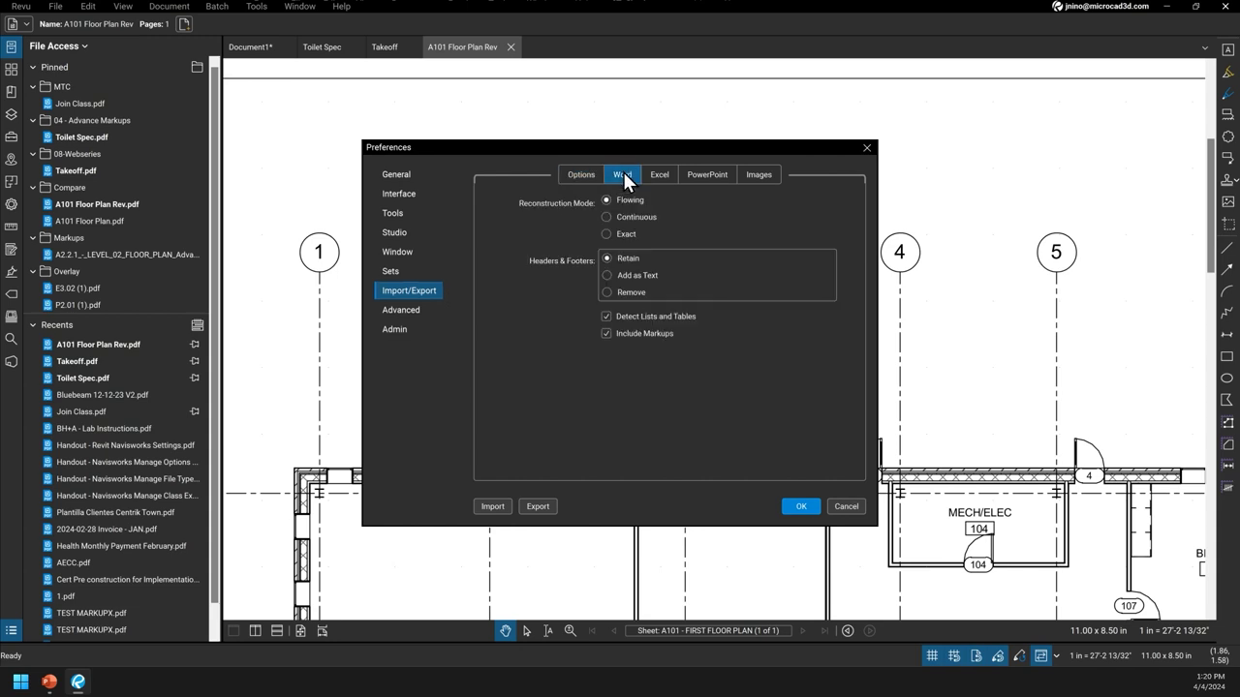
click(657, 176)
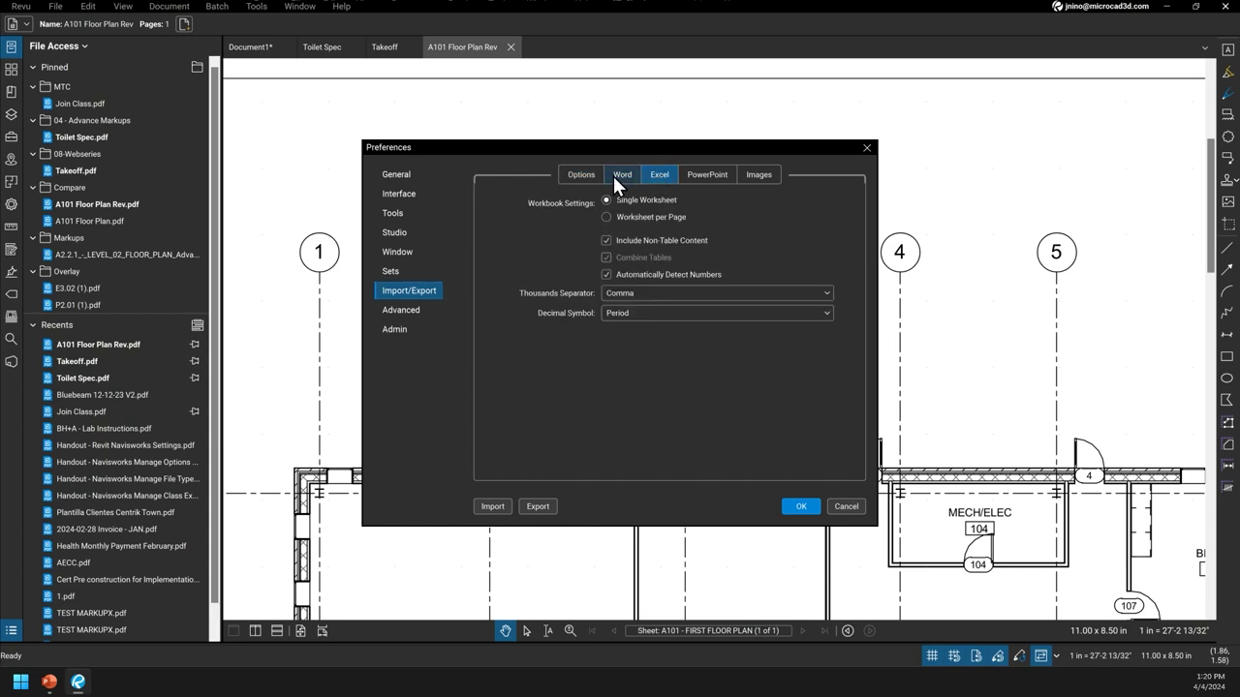
click(612, 173)
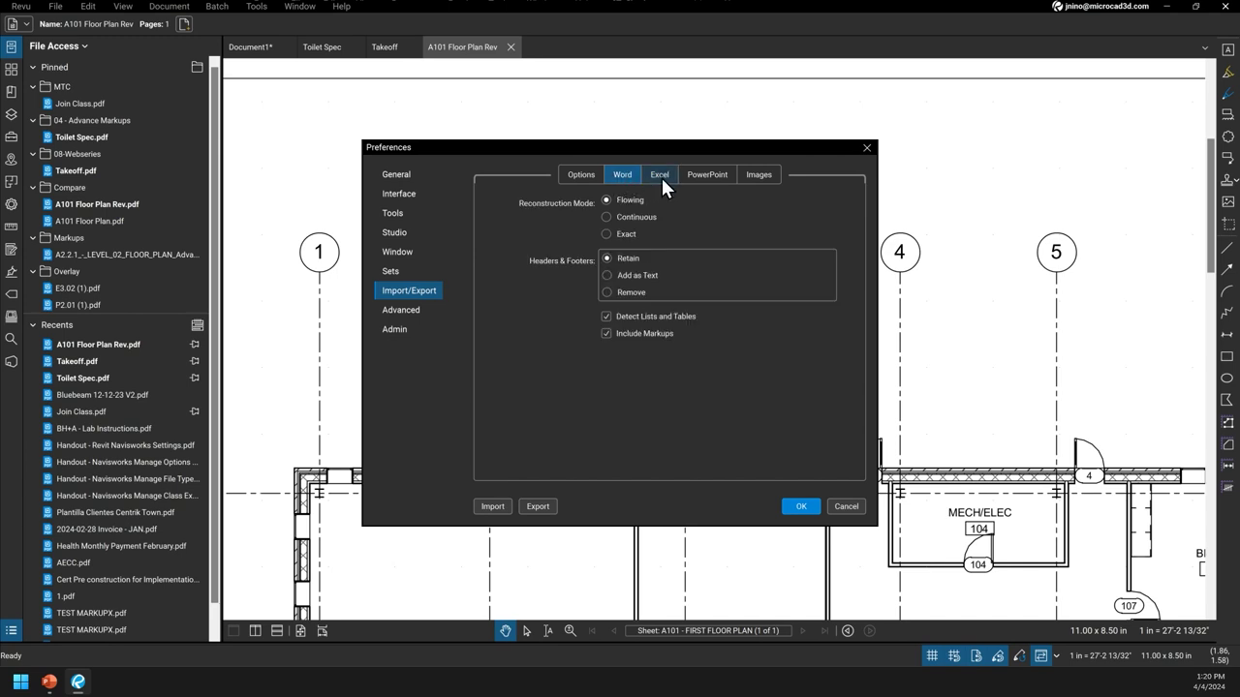
click(660, 175)
click(704, 178)
click(765, 177)
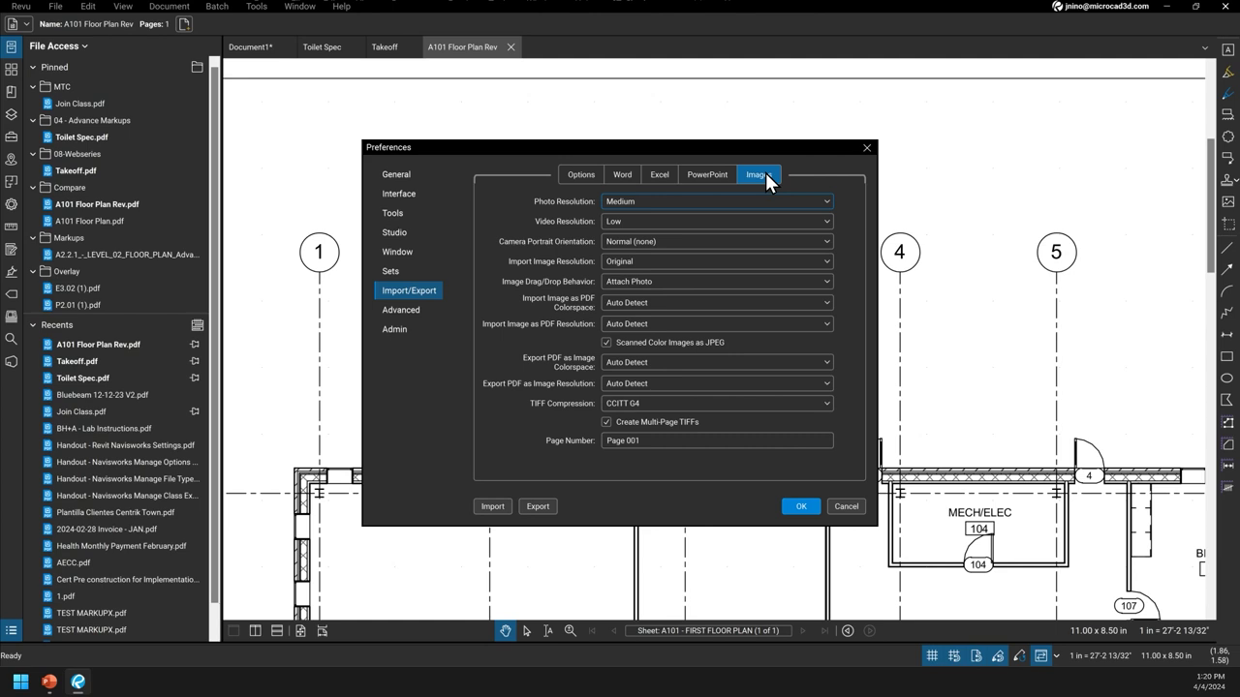
- Browse the Advanced, Admin, 3D Rendering, JavaScript and Archive as PDF/A preferences, then close Preferences
click(405, 311)
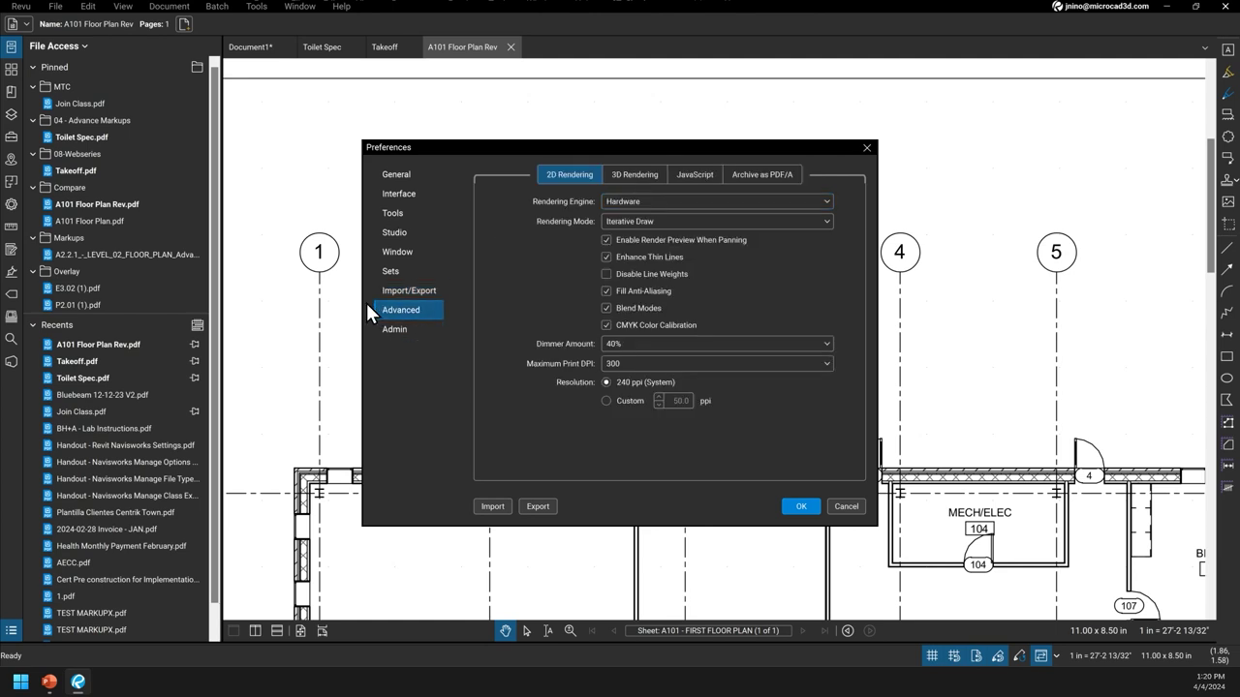
click(409, 327)
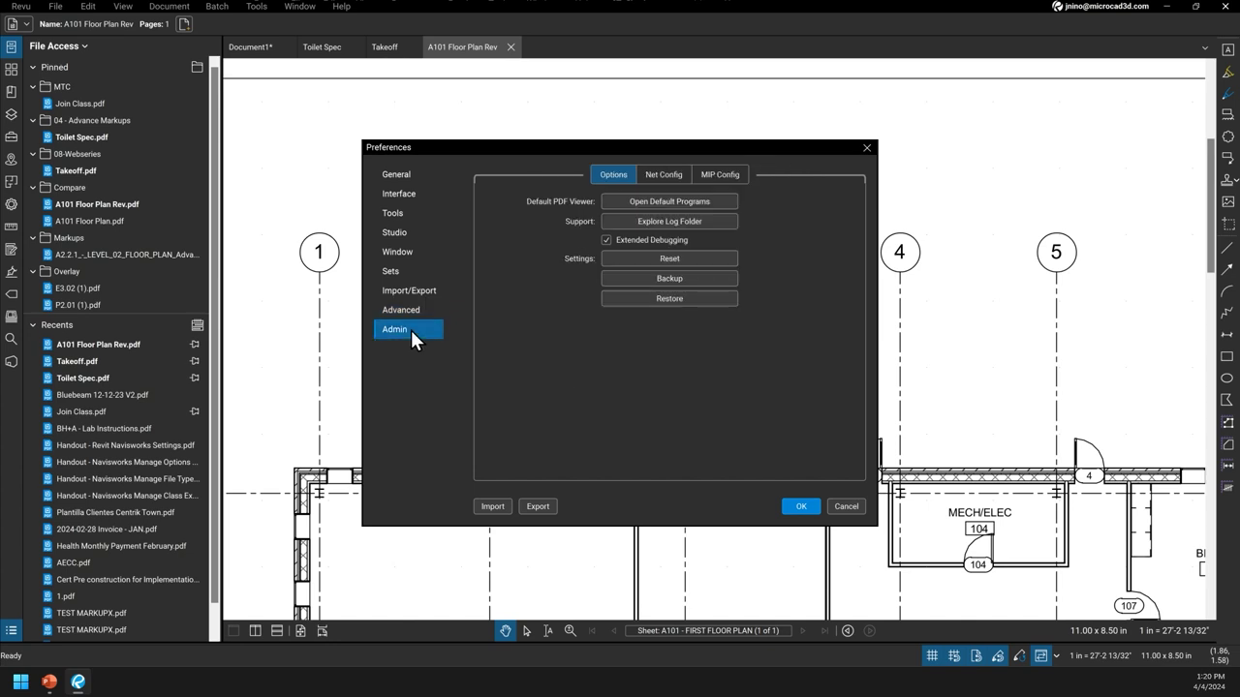
click(407, 319)
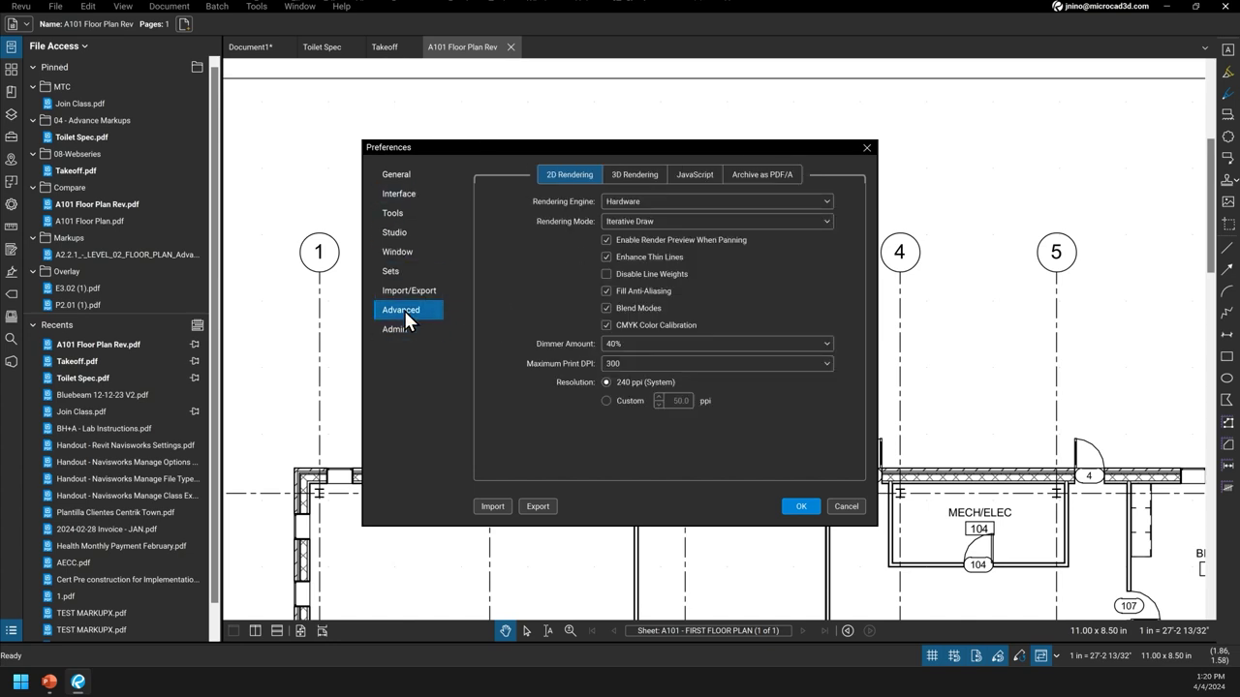
click(636, 174)
click(698, 172)
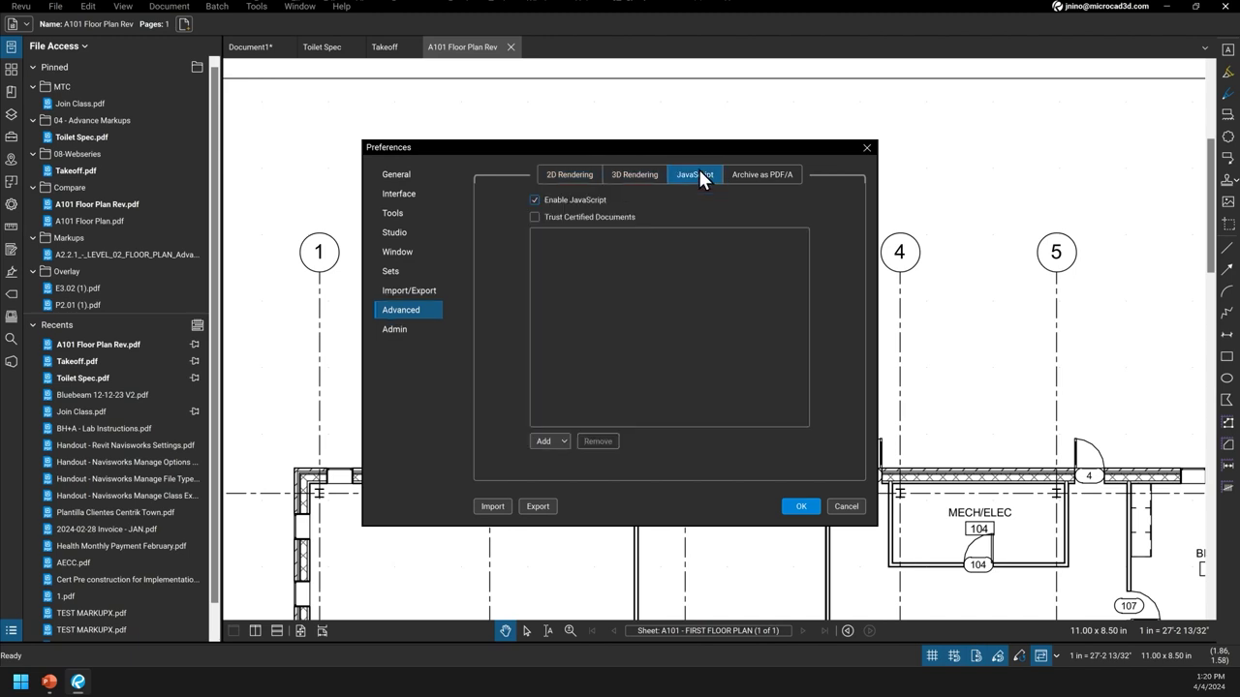
click(761, 174)
click(866, 149)
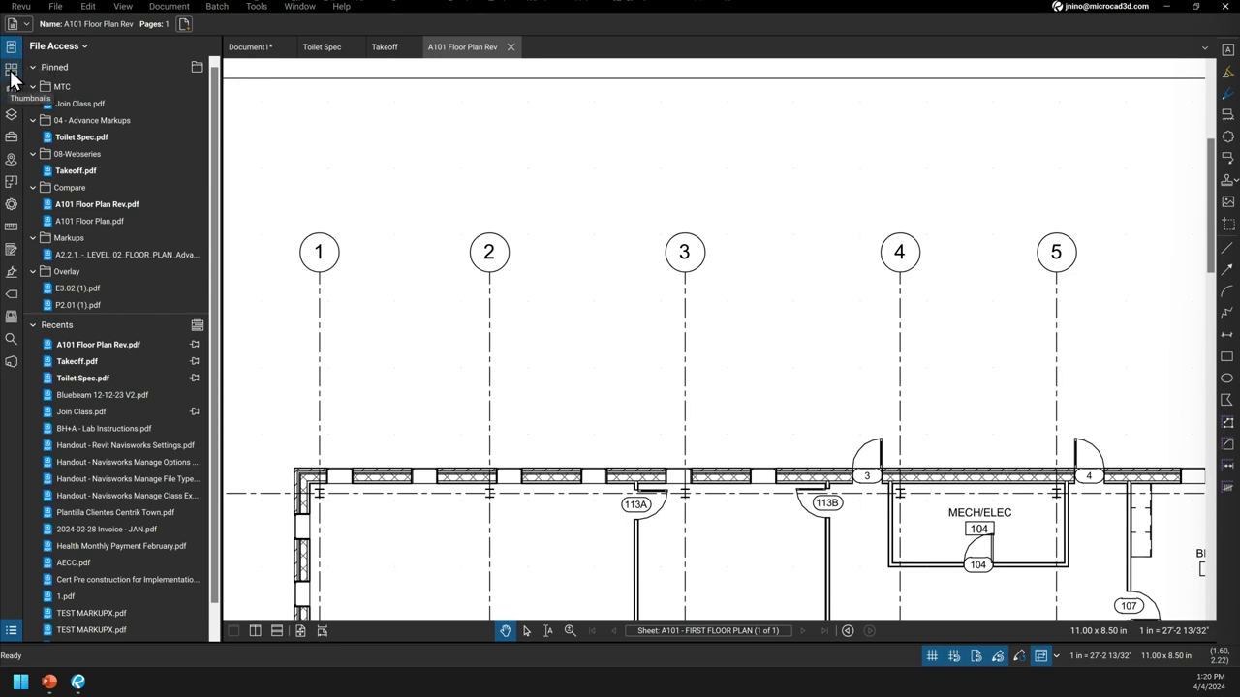
- Switch the left panel to the Tool Chest listing My Tools, Architect Review and General Measurements
click(12, 142)
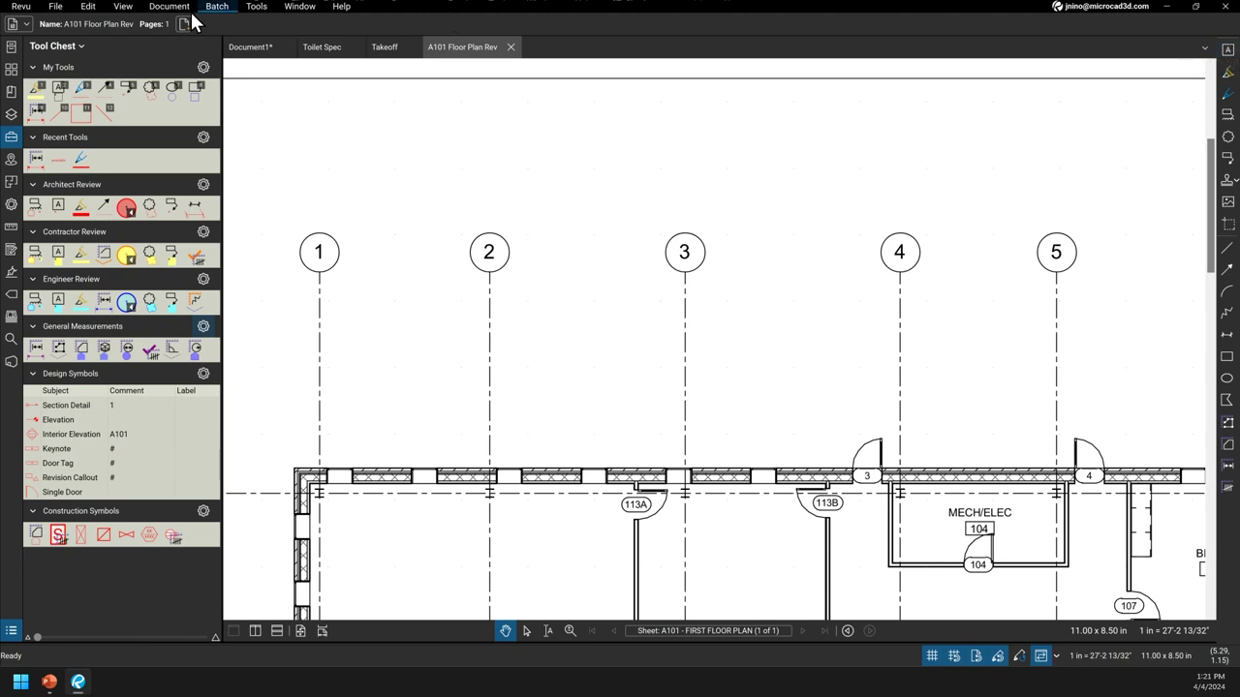
- Turn on the Advanced and Alignment toolbars from the Tools > Markup menus
click(257, 7)
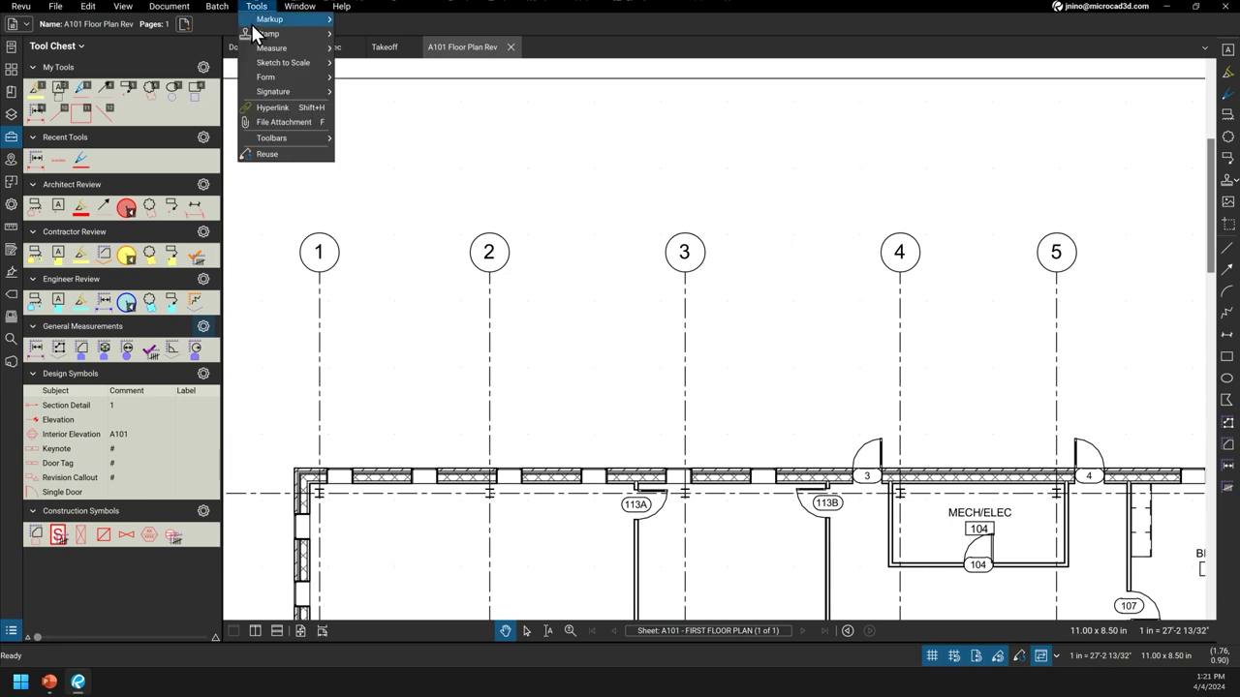
mouse_move(249, 26)
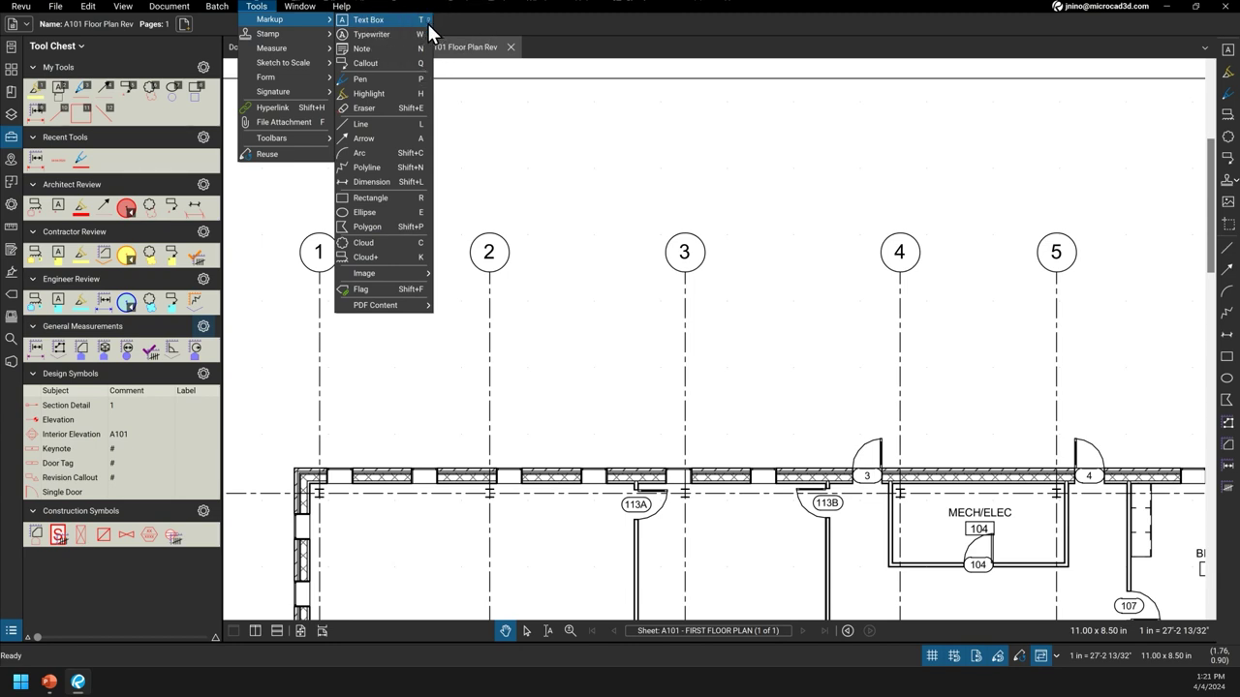
mouse_move(426, 27)
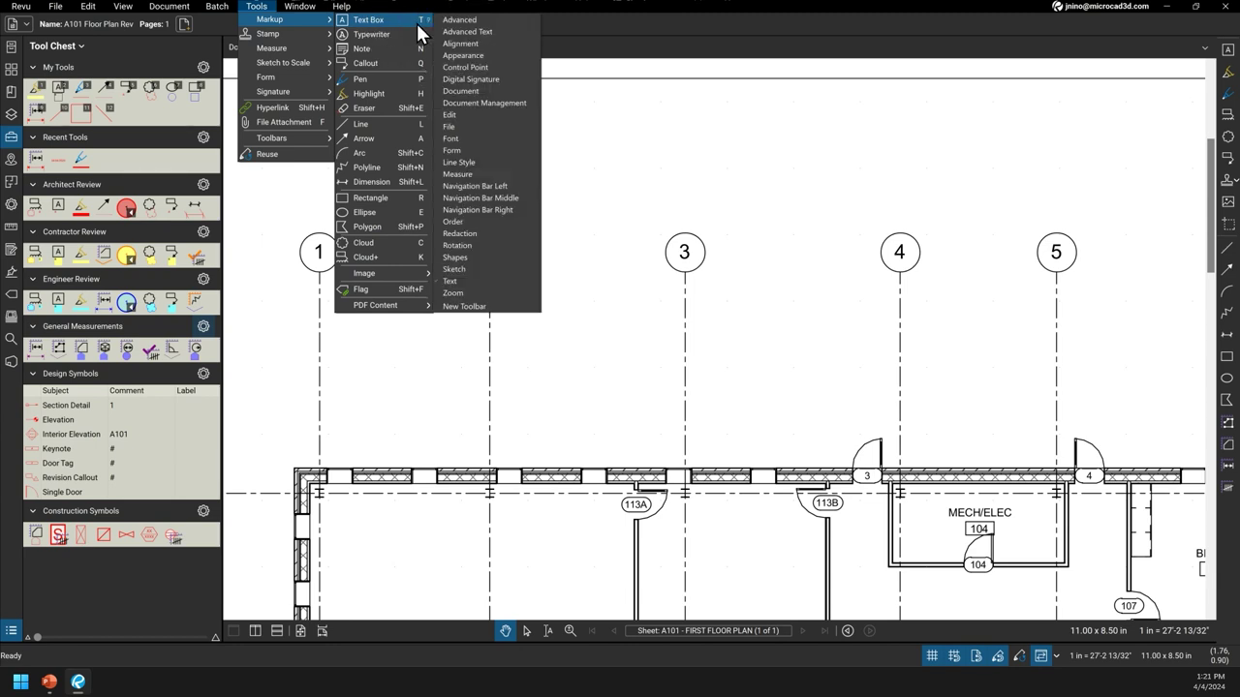
click(500, 21)
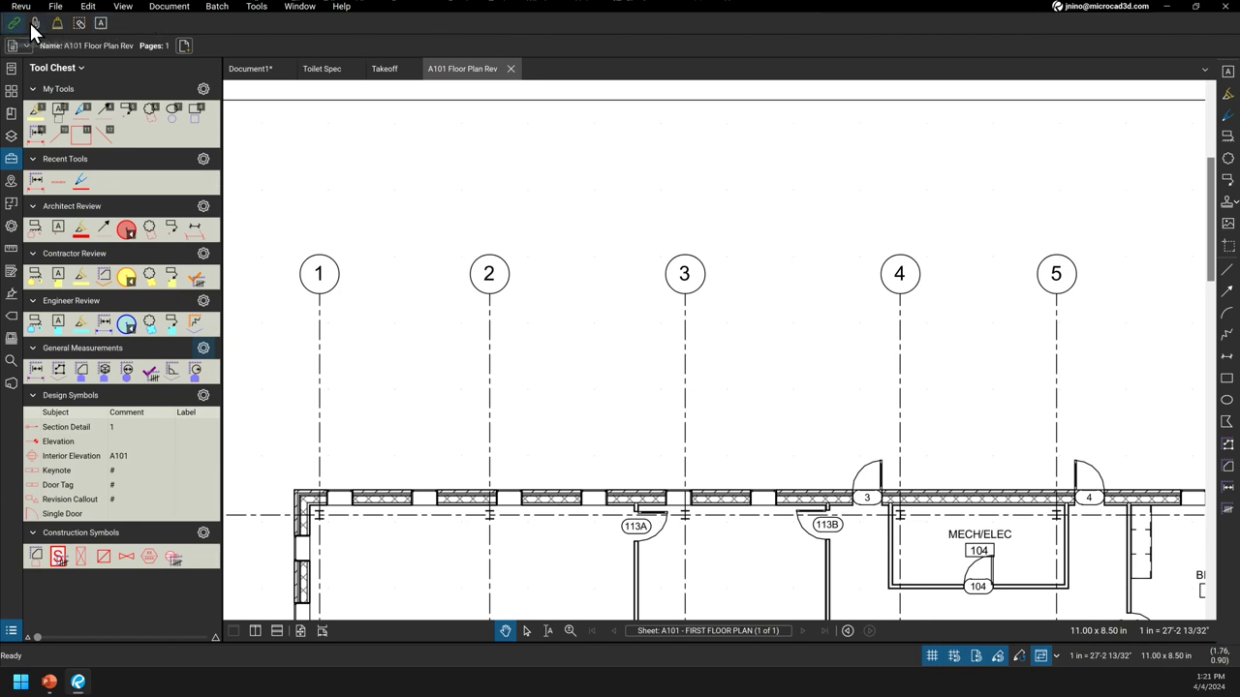
click(262, 8)
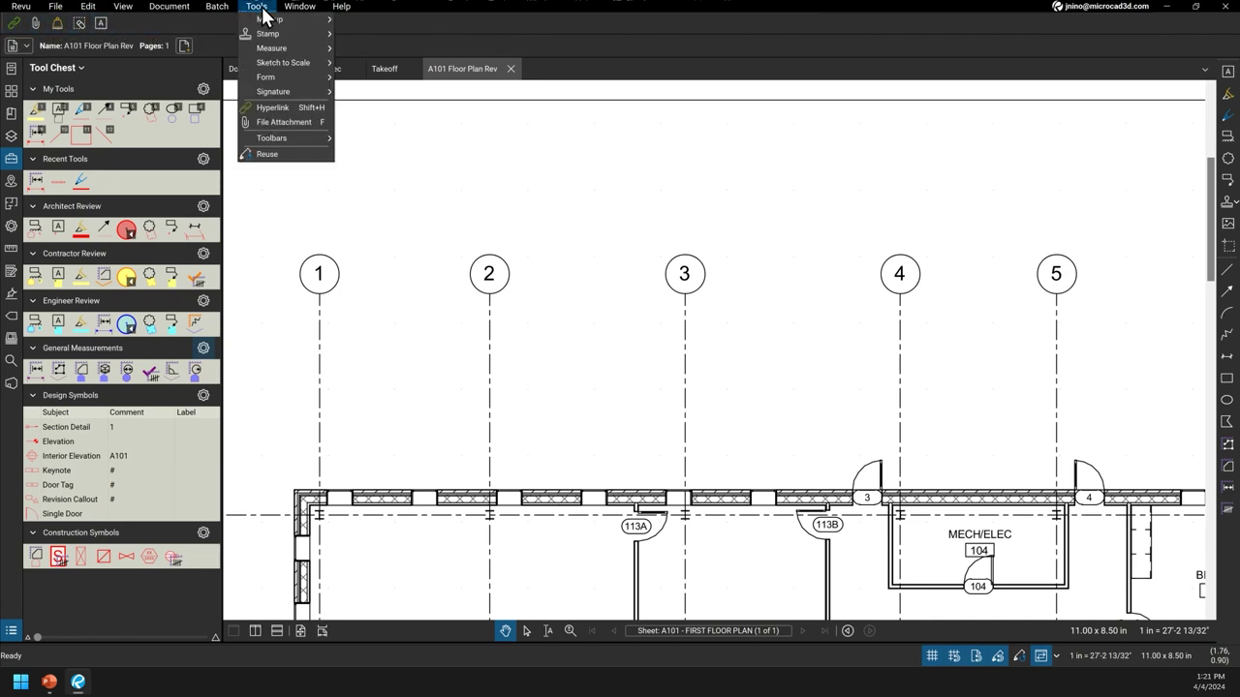
mouse_move(297, 22)
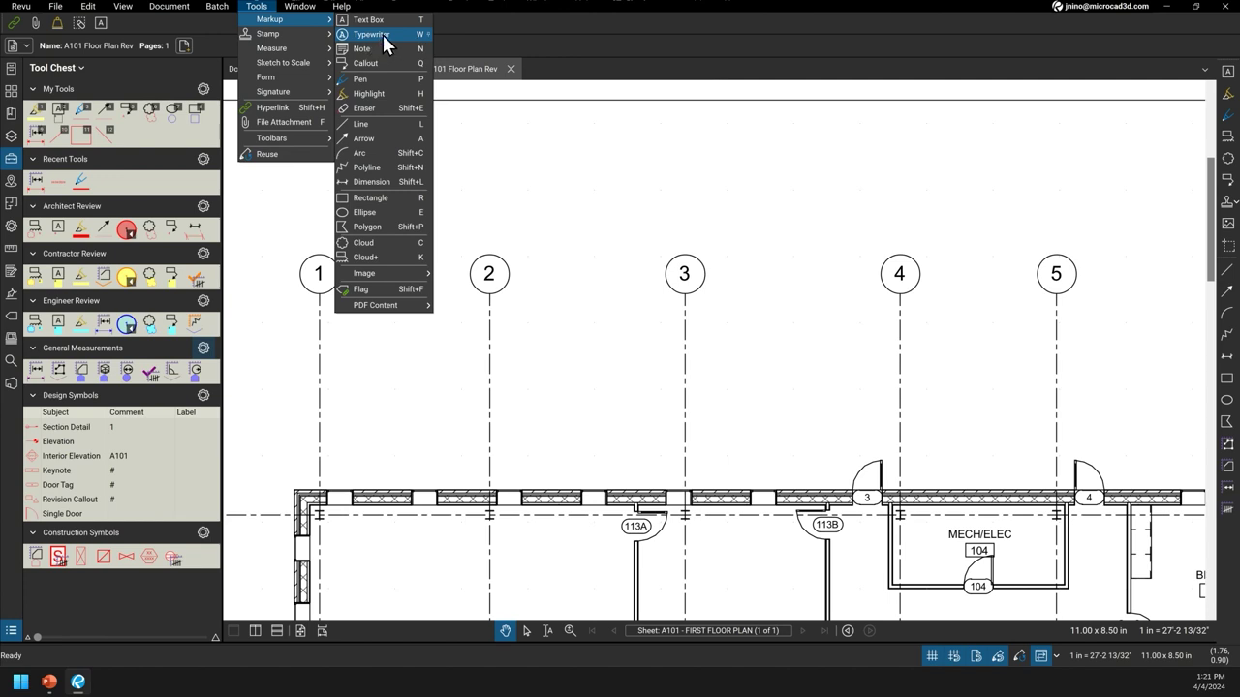
mouse_move(428, 37)
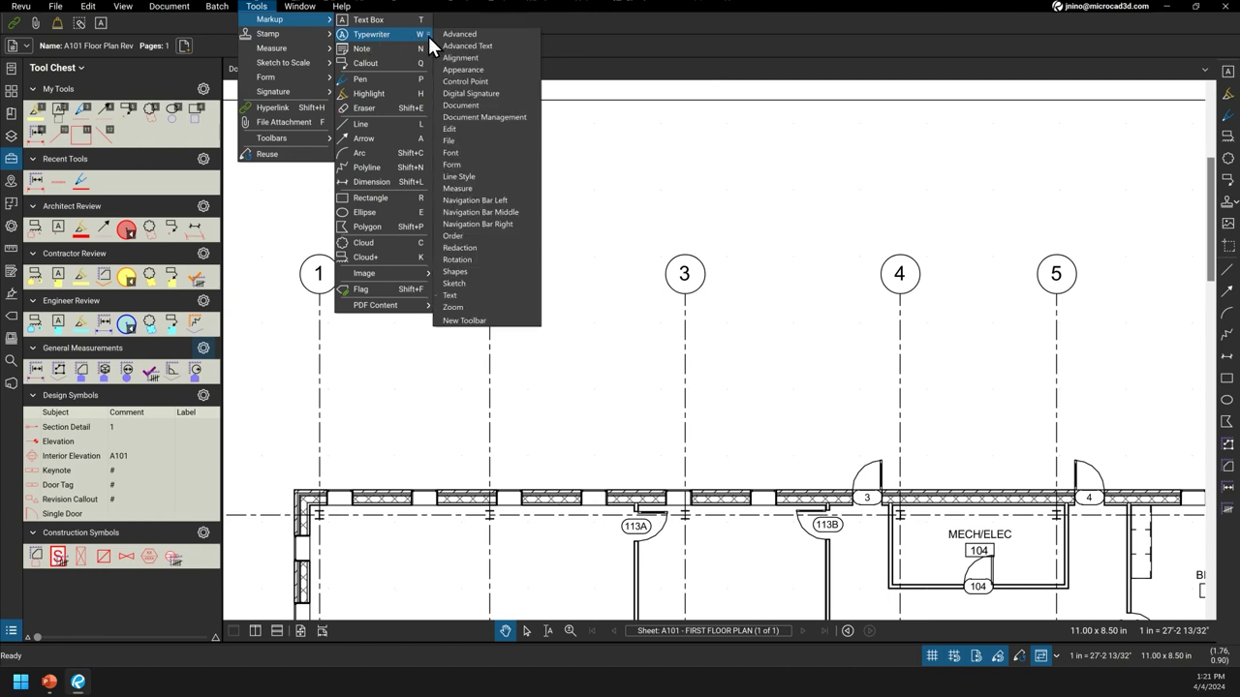
click(479, 58)
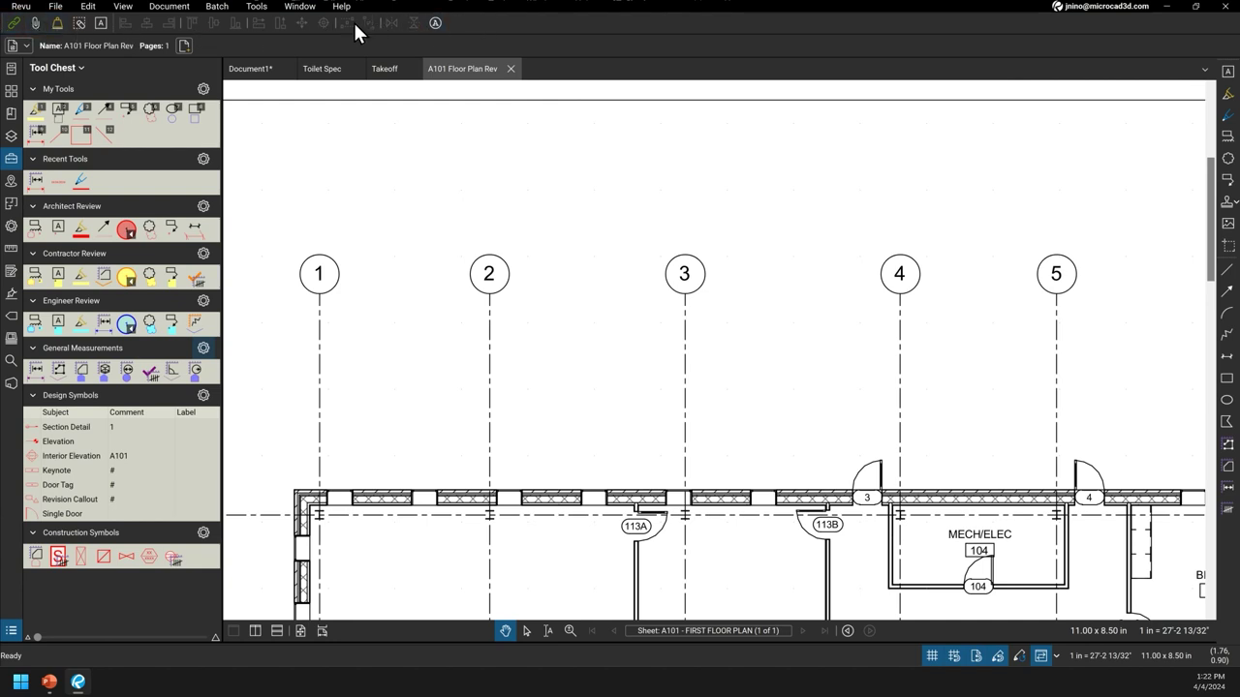
- Hide the Alignment and Advanced toolbars again, then bring up the side toolbar's toolbar list
right_click(254, 21)
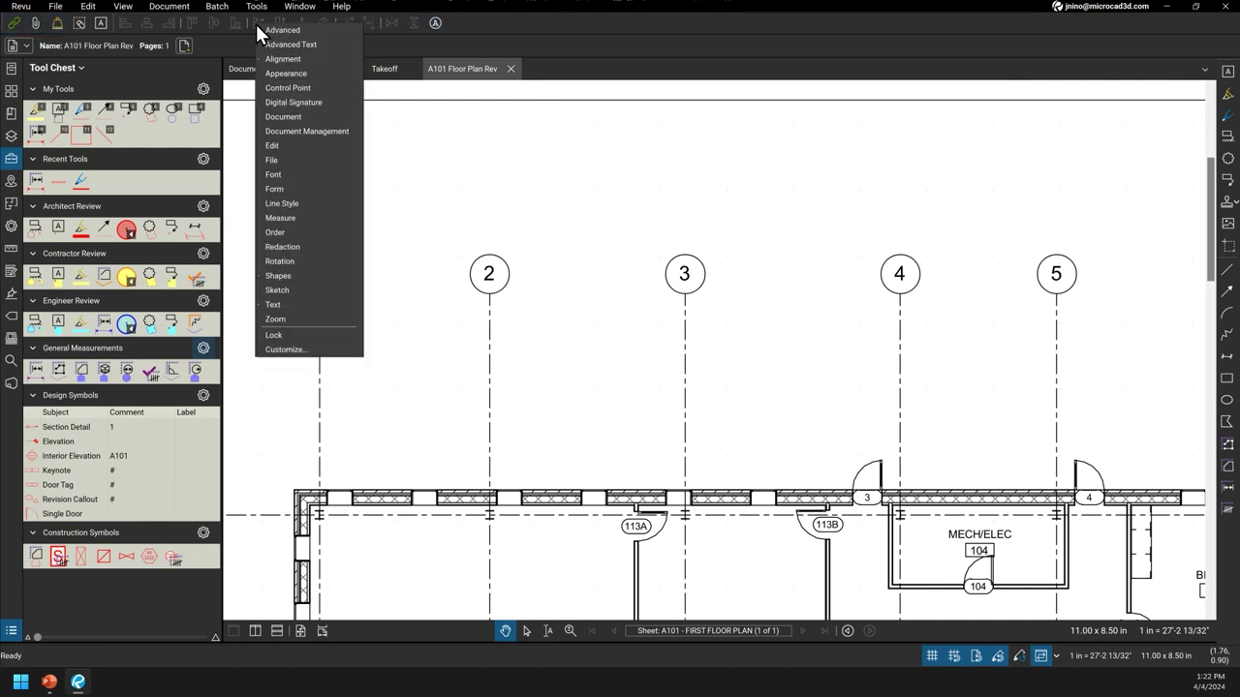
click(295, 60)
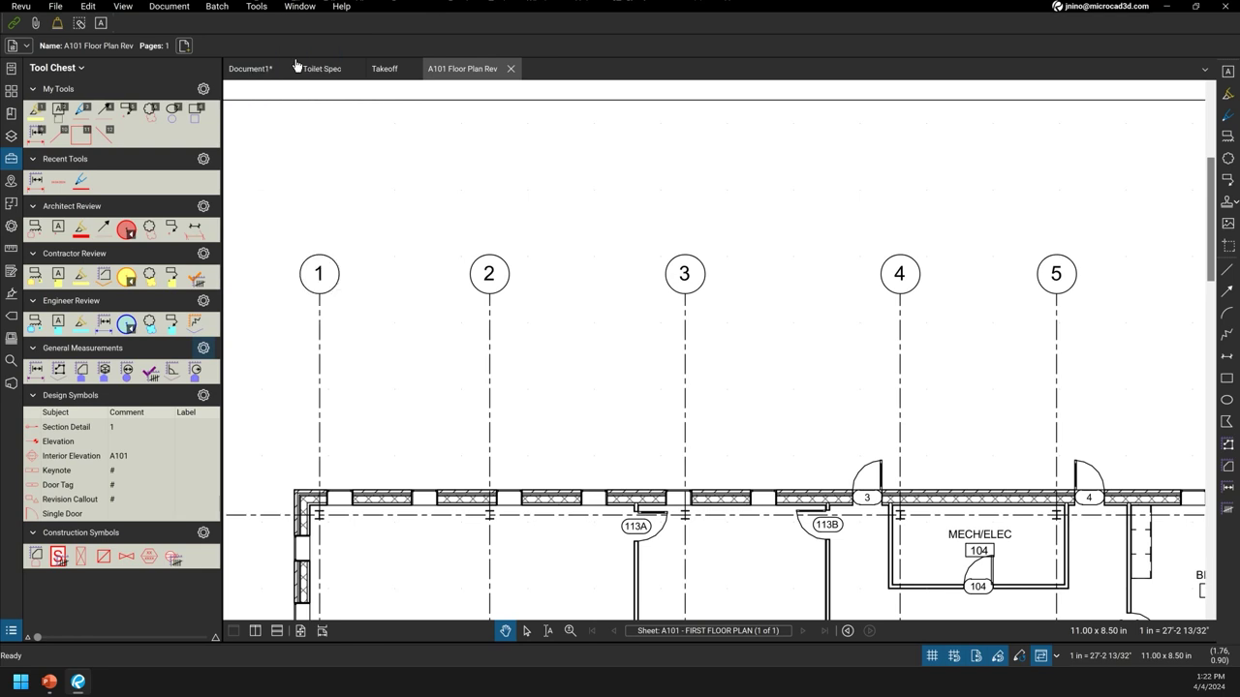
right_click(67, 23)
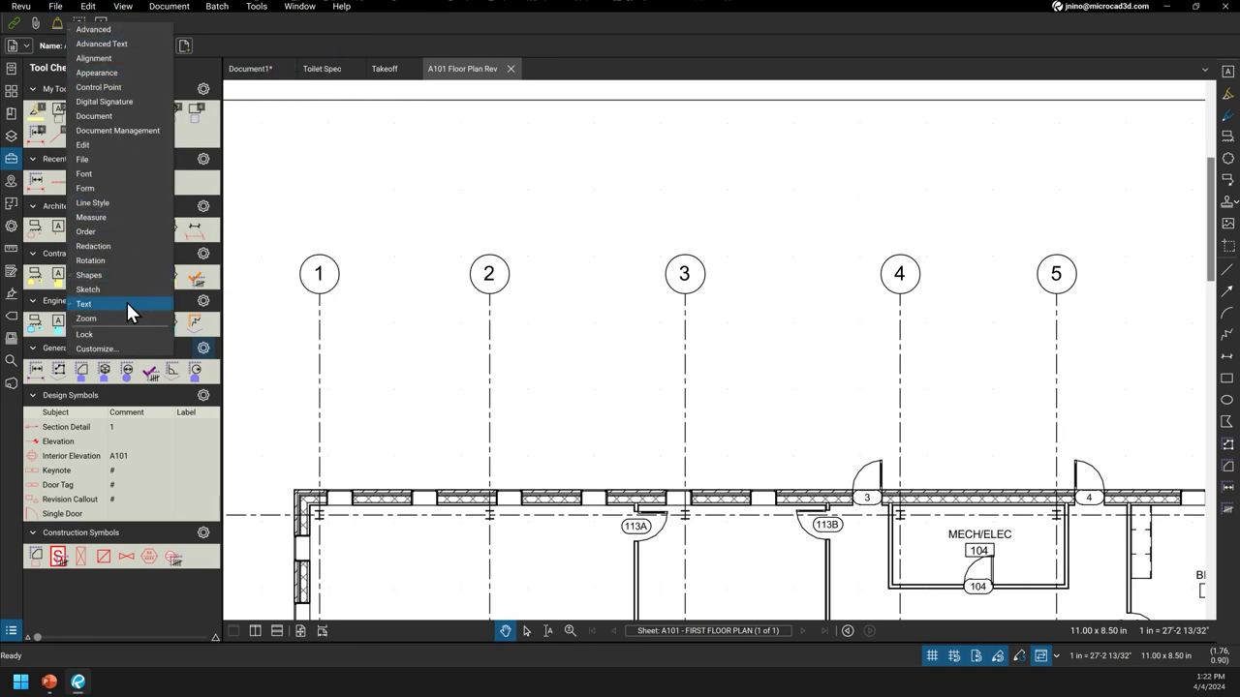
click(102, 30)
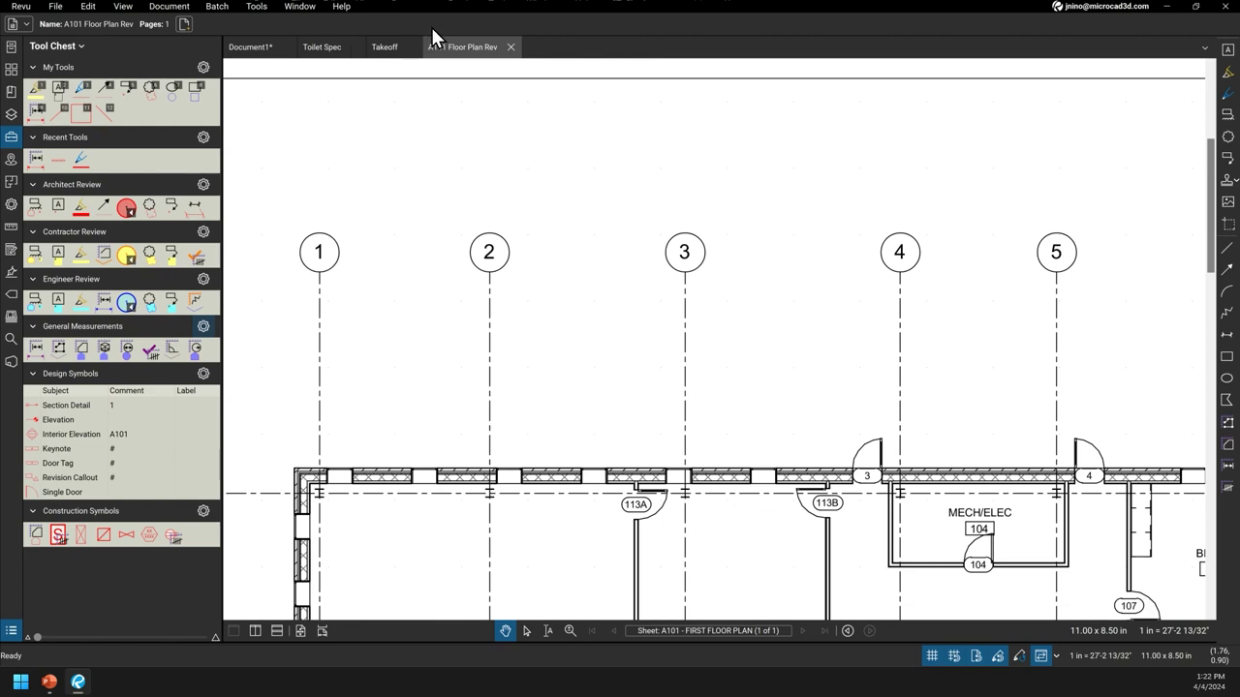
right_click(1230, 502)
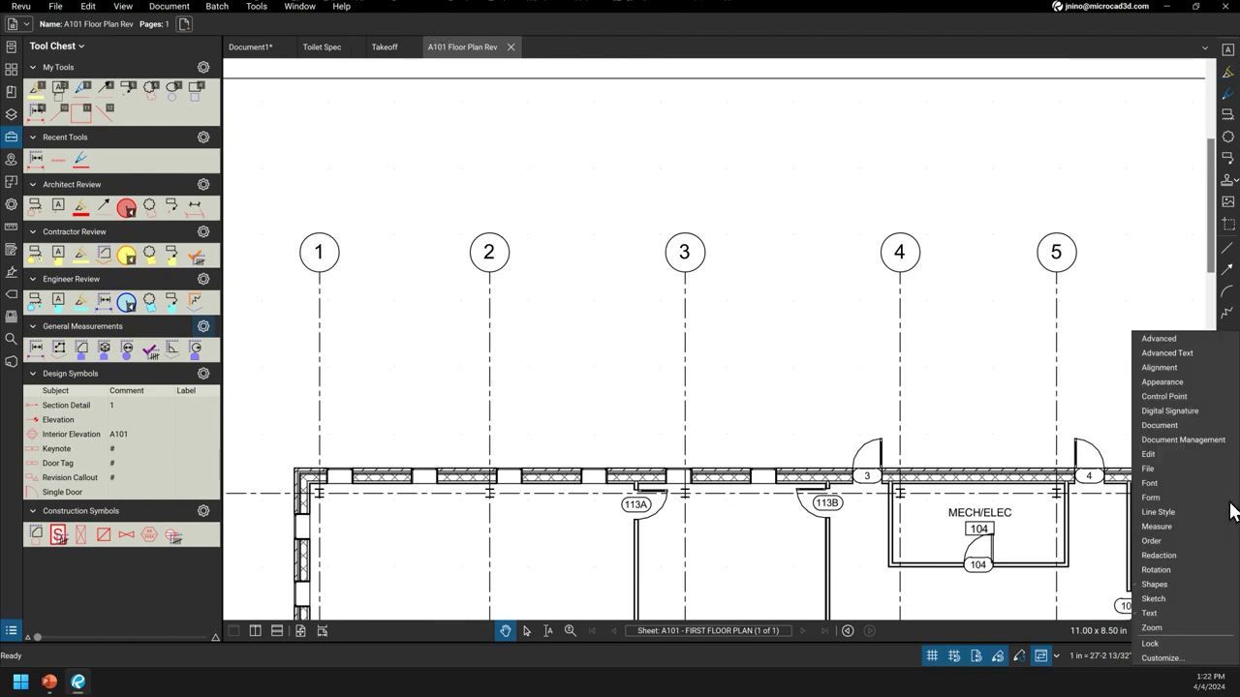
- In Customize Toolbars, set the category to Measure and select the Diameter command
click(1176, 662)
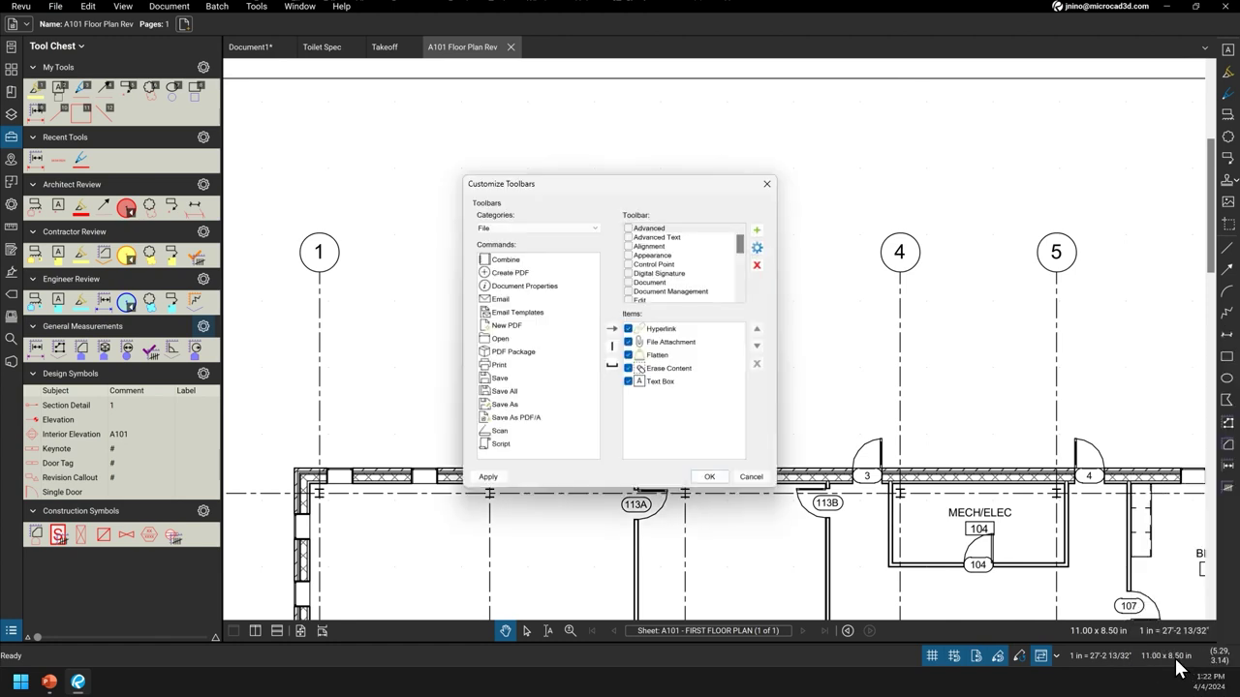
click(591, 229)
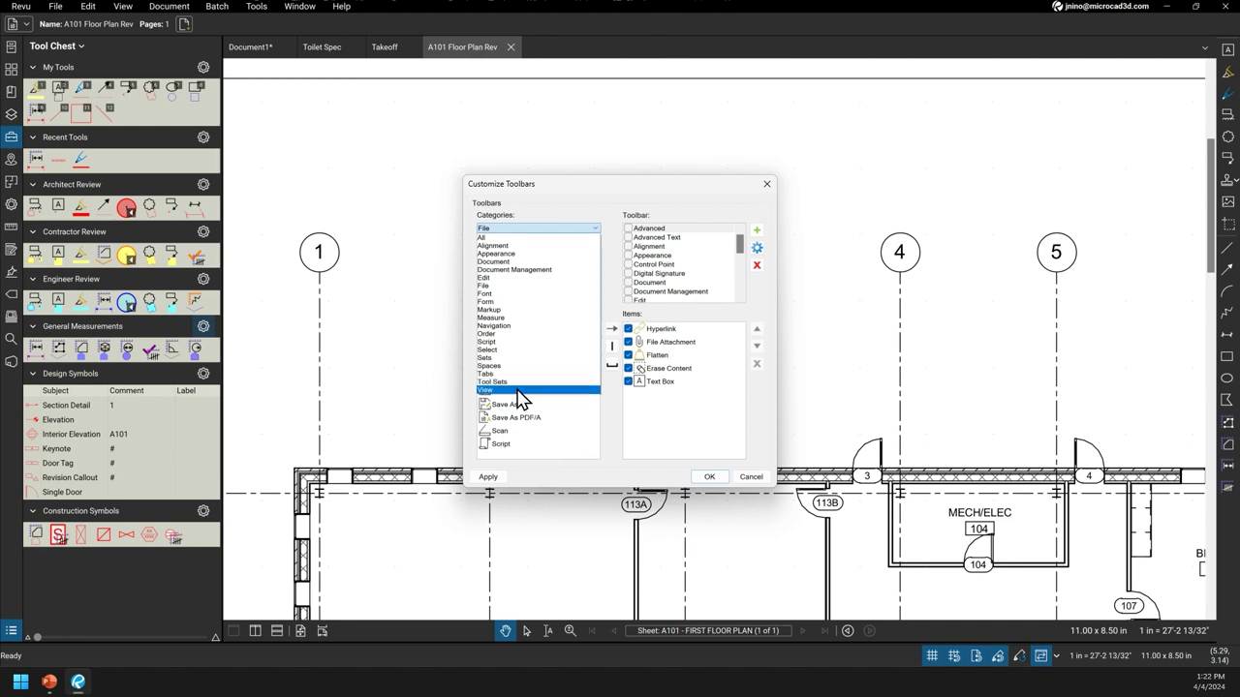
click(510, 318)
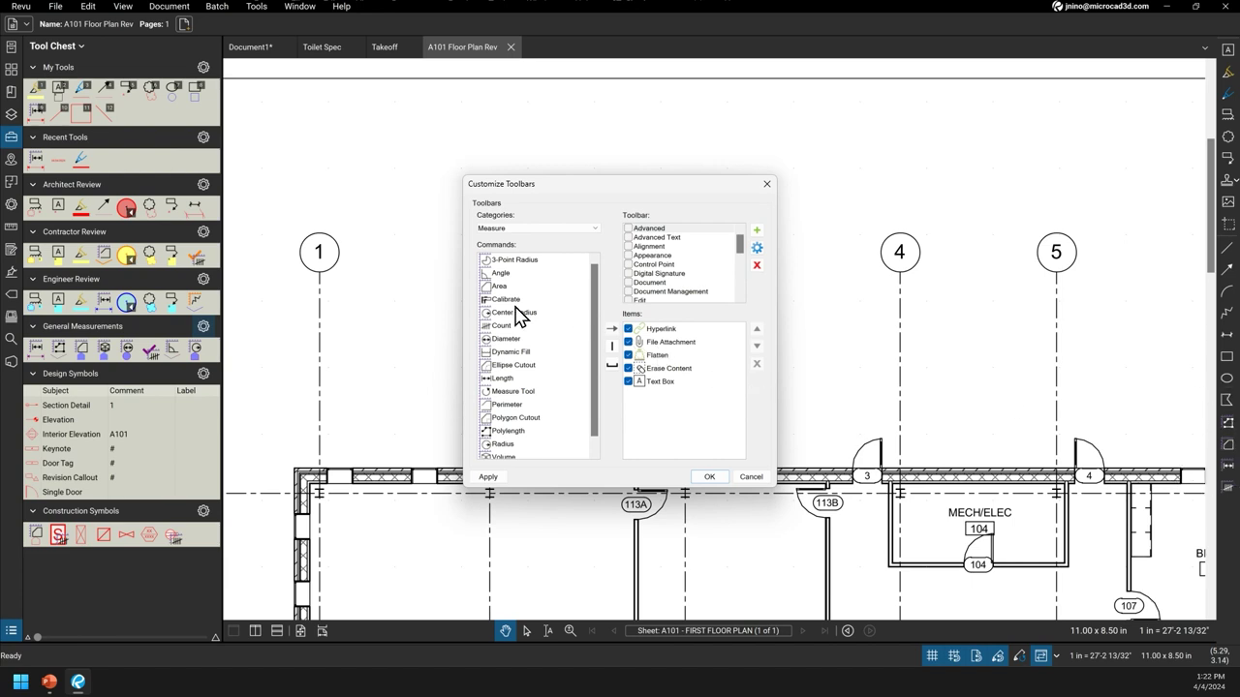
click(506, 345)
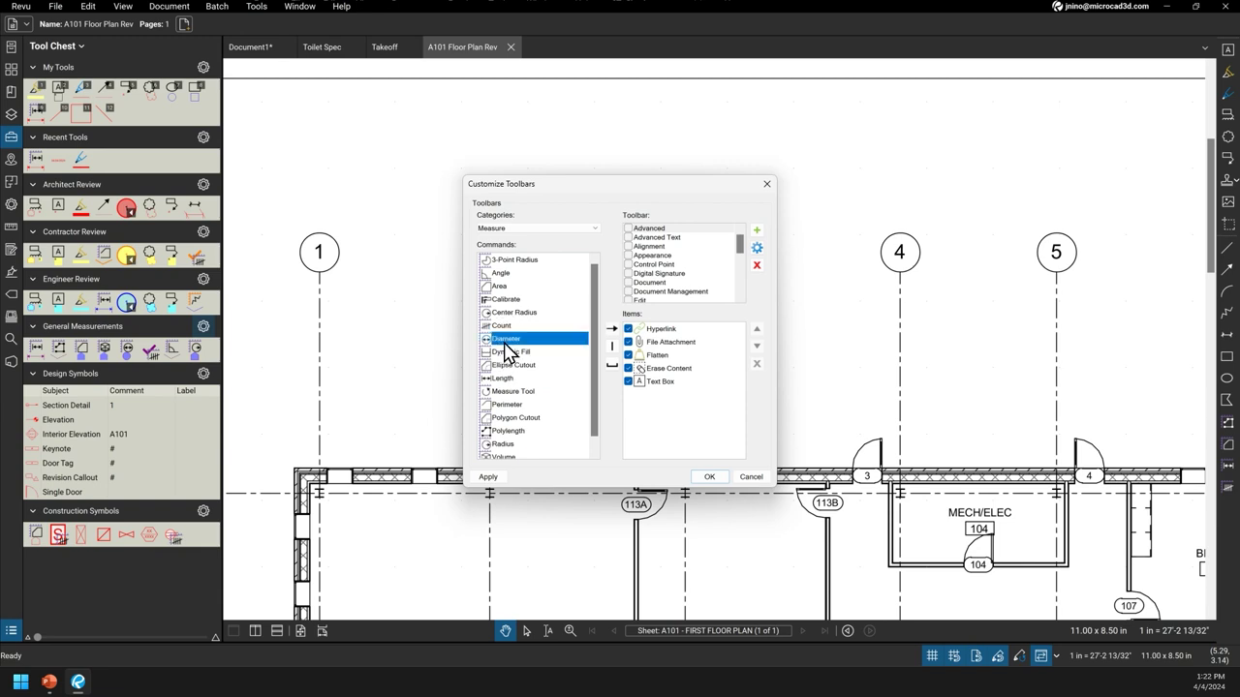
click(505, 347)
click(495, 343)
- Add Diameter to the Shapes toolbar, move it up above Count, and apply
drag(740, 244, 743, 288)
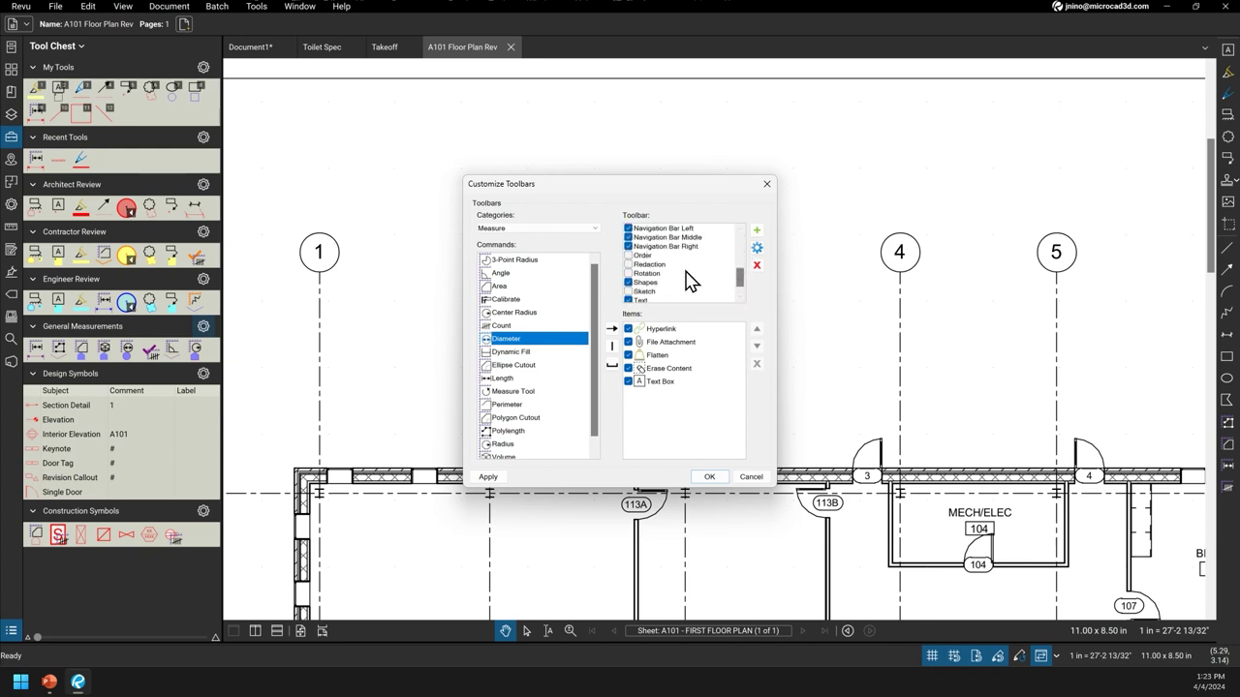
scroll(683, 280, down, 1)
click(645, 265)
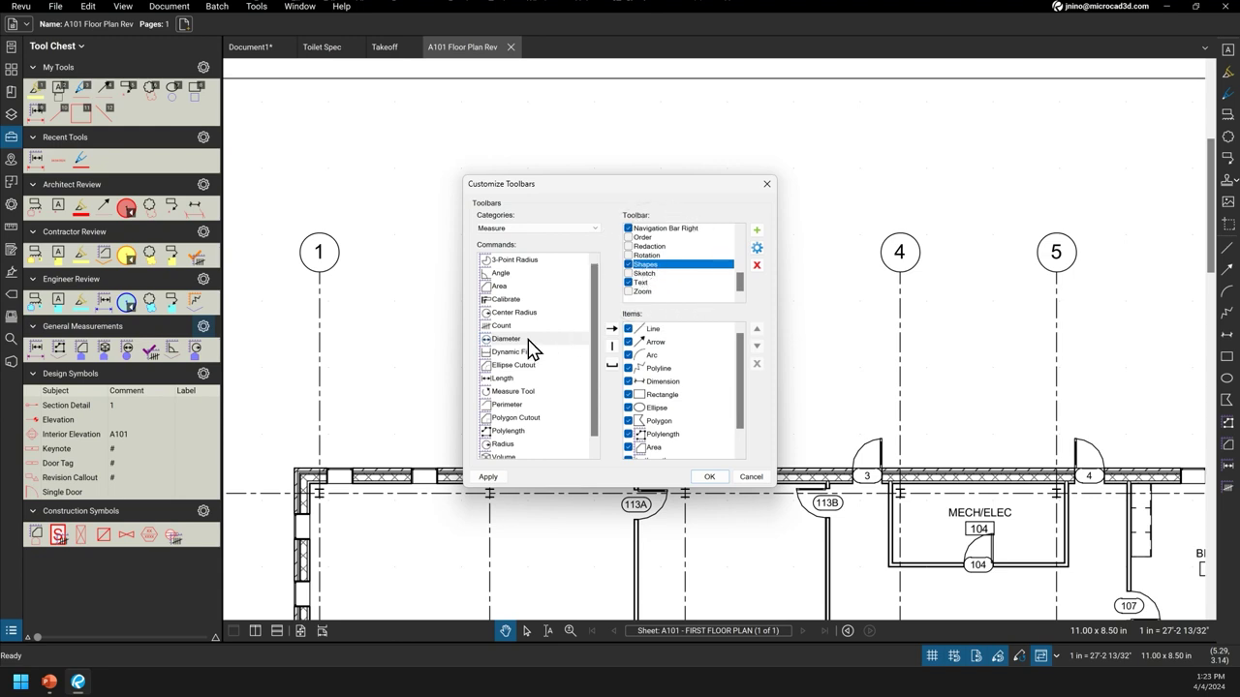
click(612, 330)
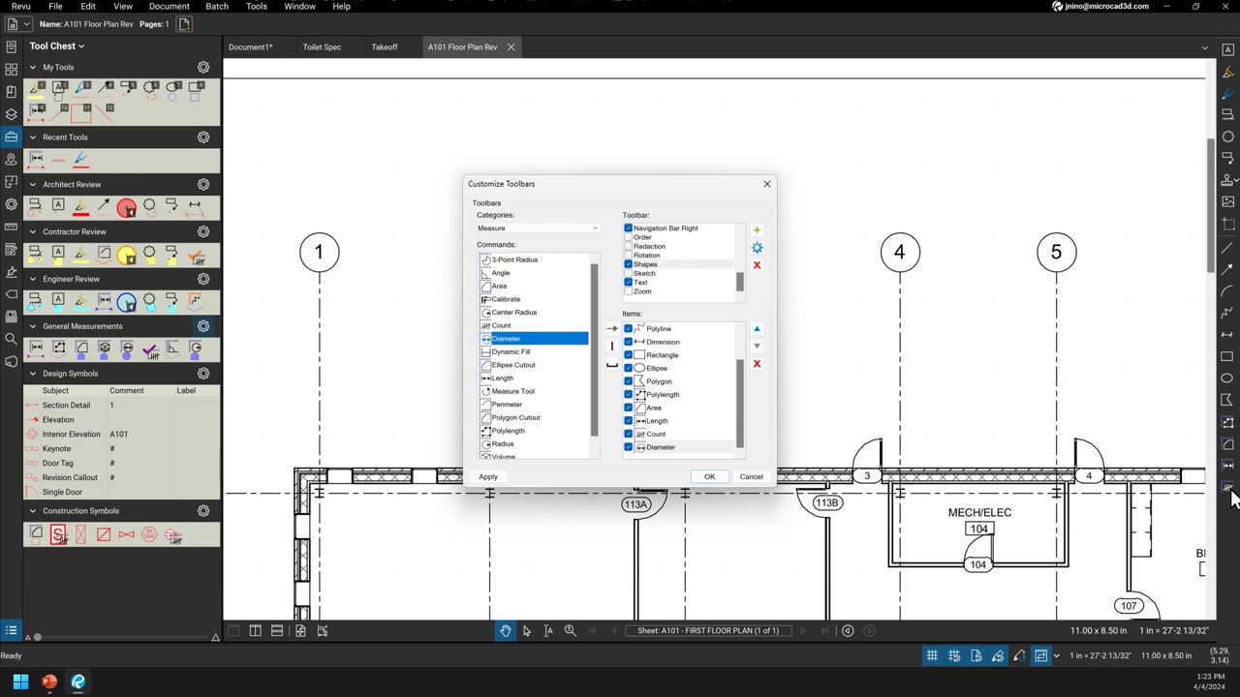
click(659, 449)
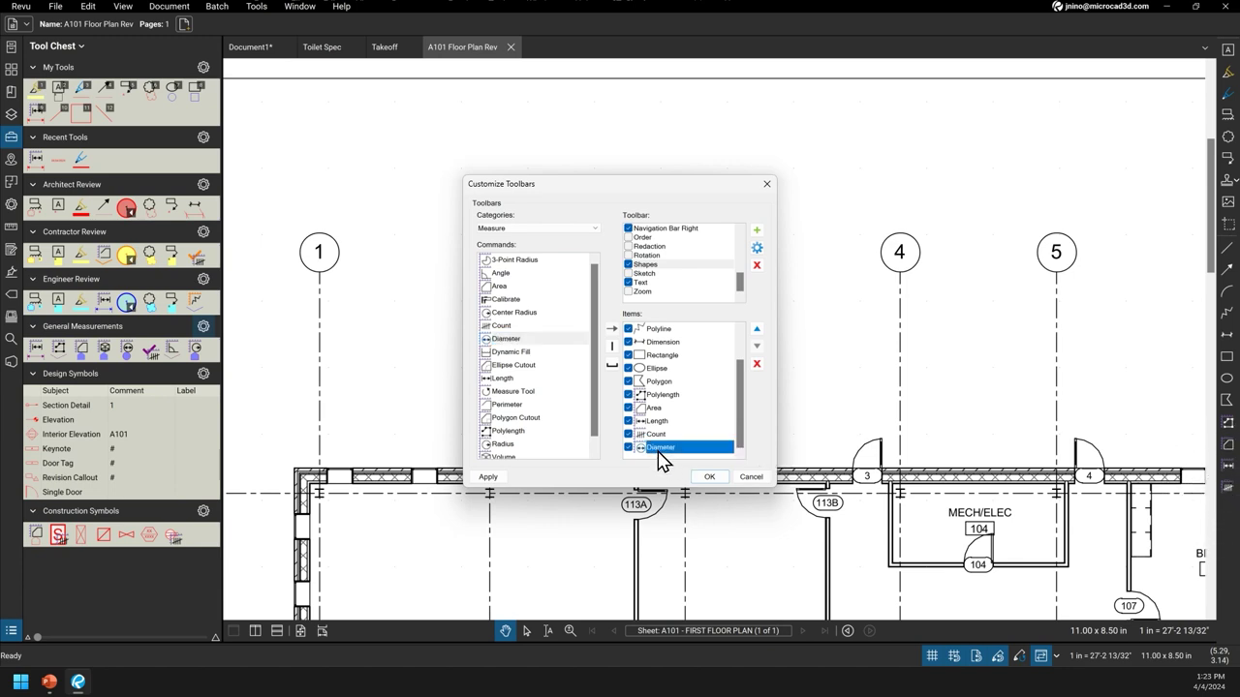
click(660, 449)
click(756, 329)
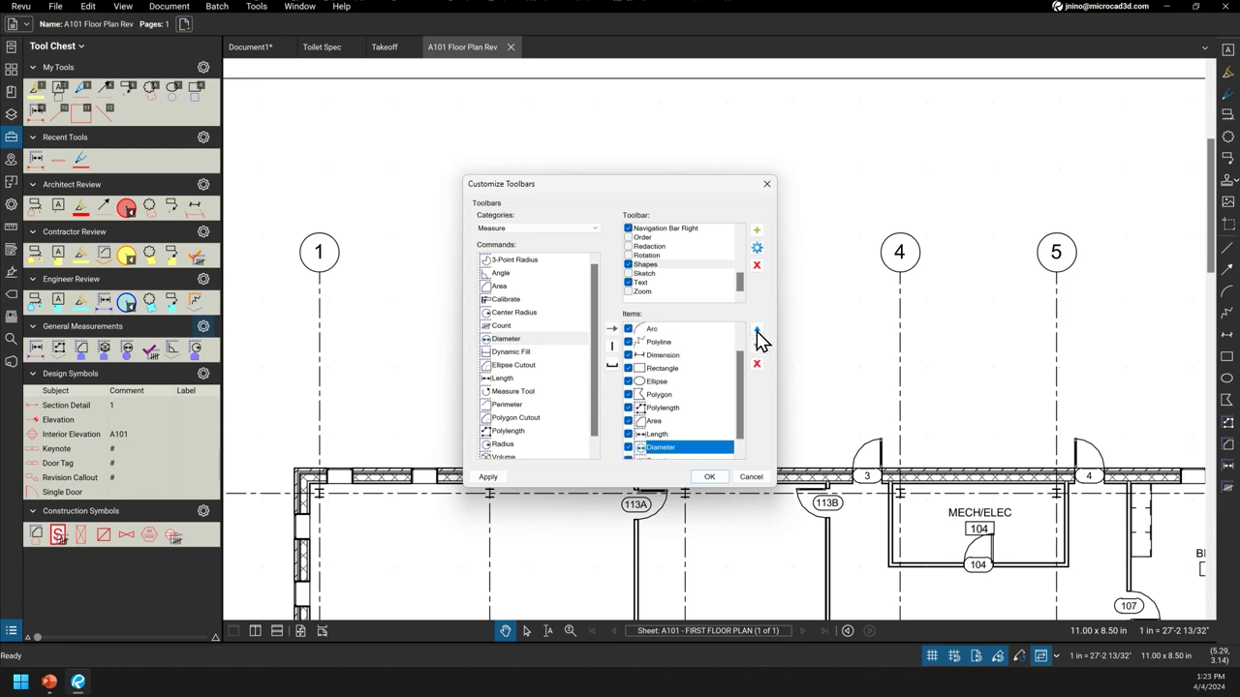
click(709, 477)
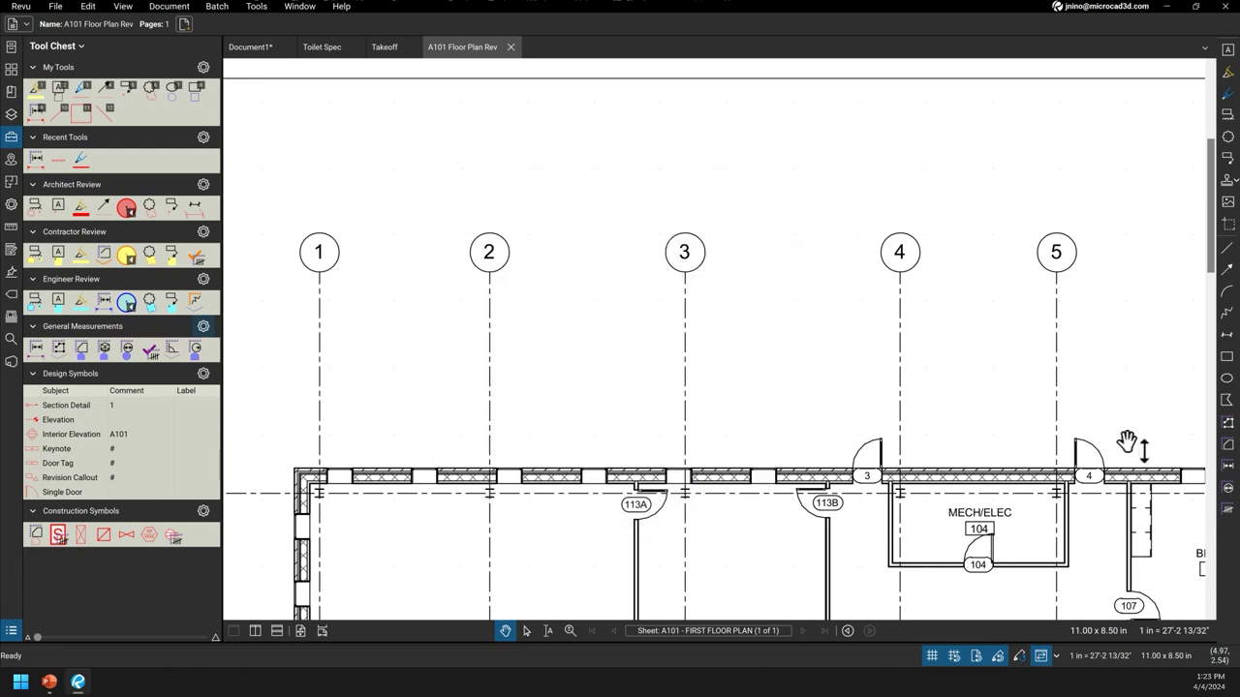
- Measure the circle at grid bubble 3 with the Diameter tool, reading 8'-4 25/32"
click(1228, 489)
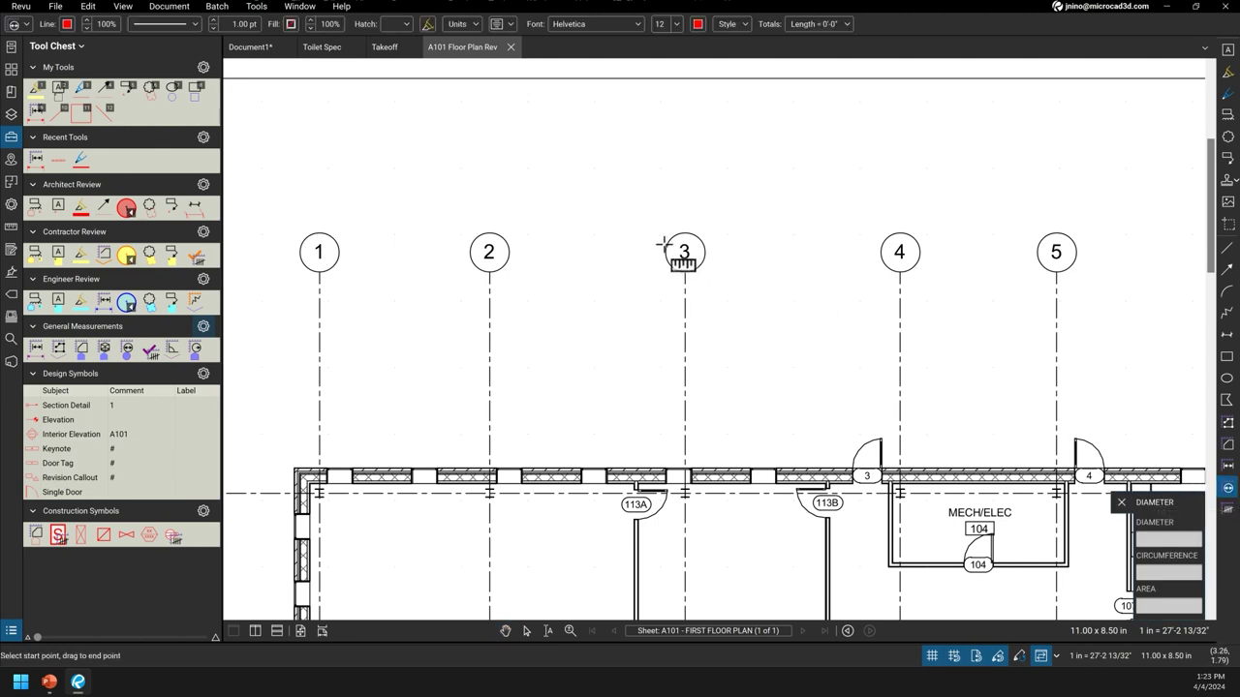
mouse_move(664, 244)
mouse_down()
mouse_move(666, 262)
mouse_move(703, 280)
mouse_up()
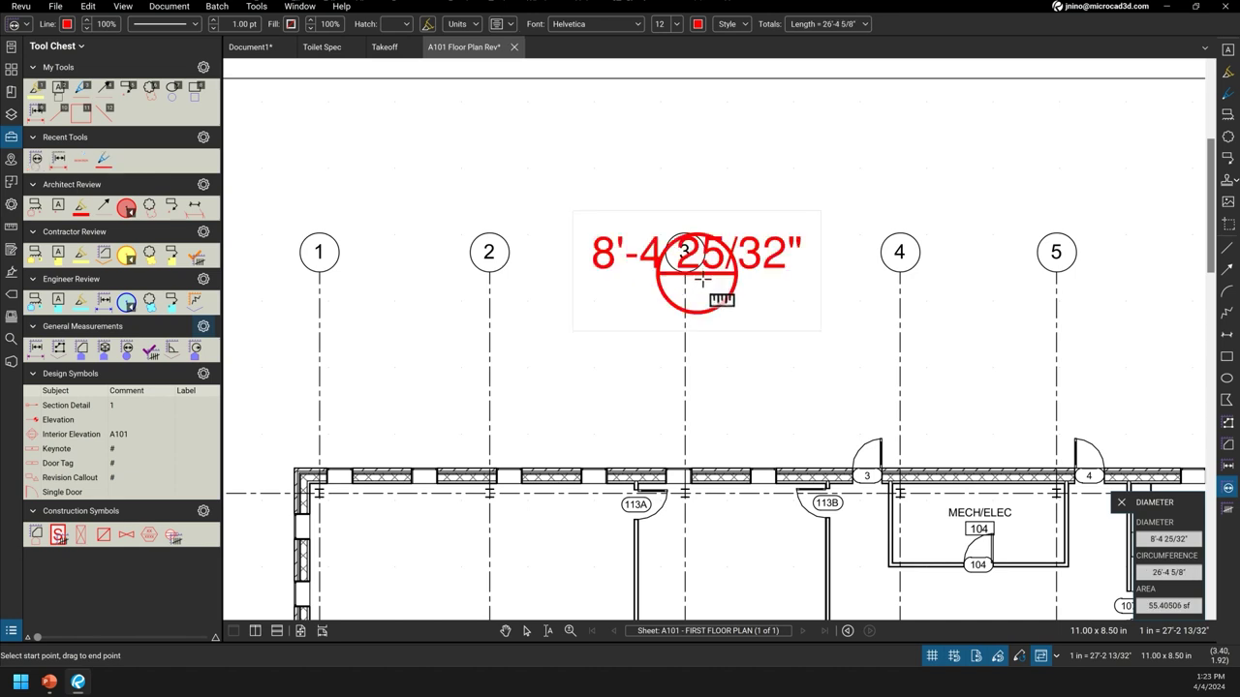
key(Escape)
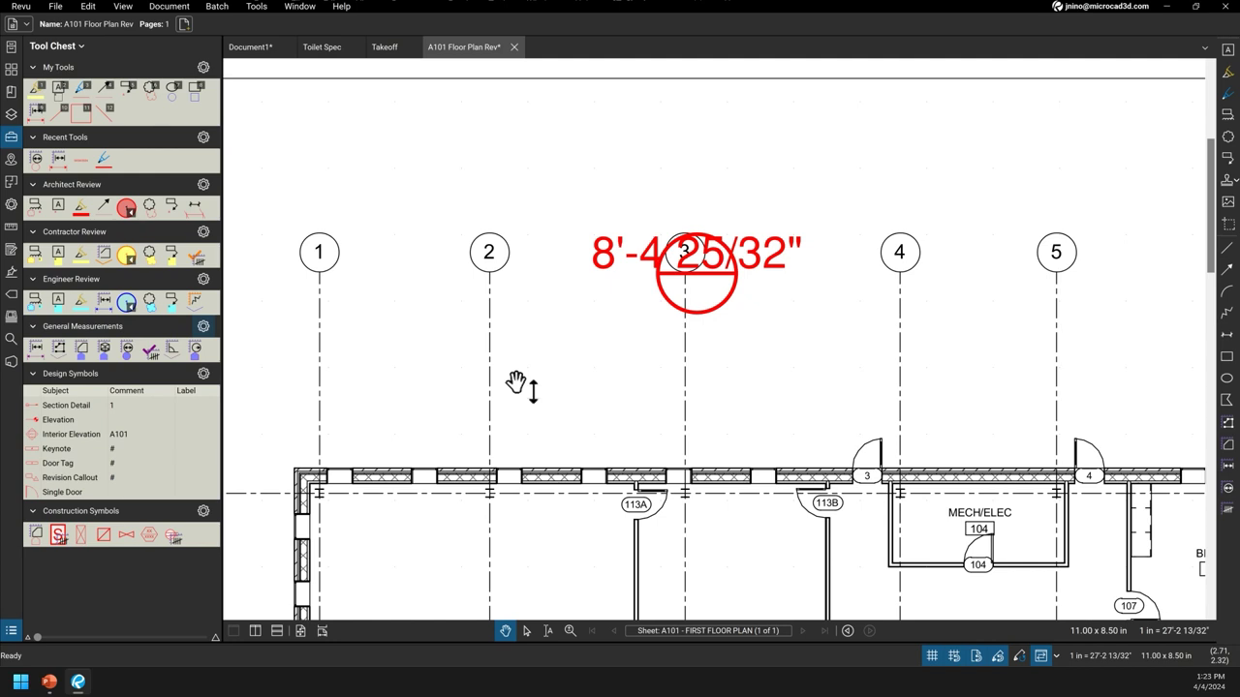
- Close Document1 without saving, then close the Toilet Spec document
click(290, 50)
click(704, 404)
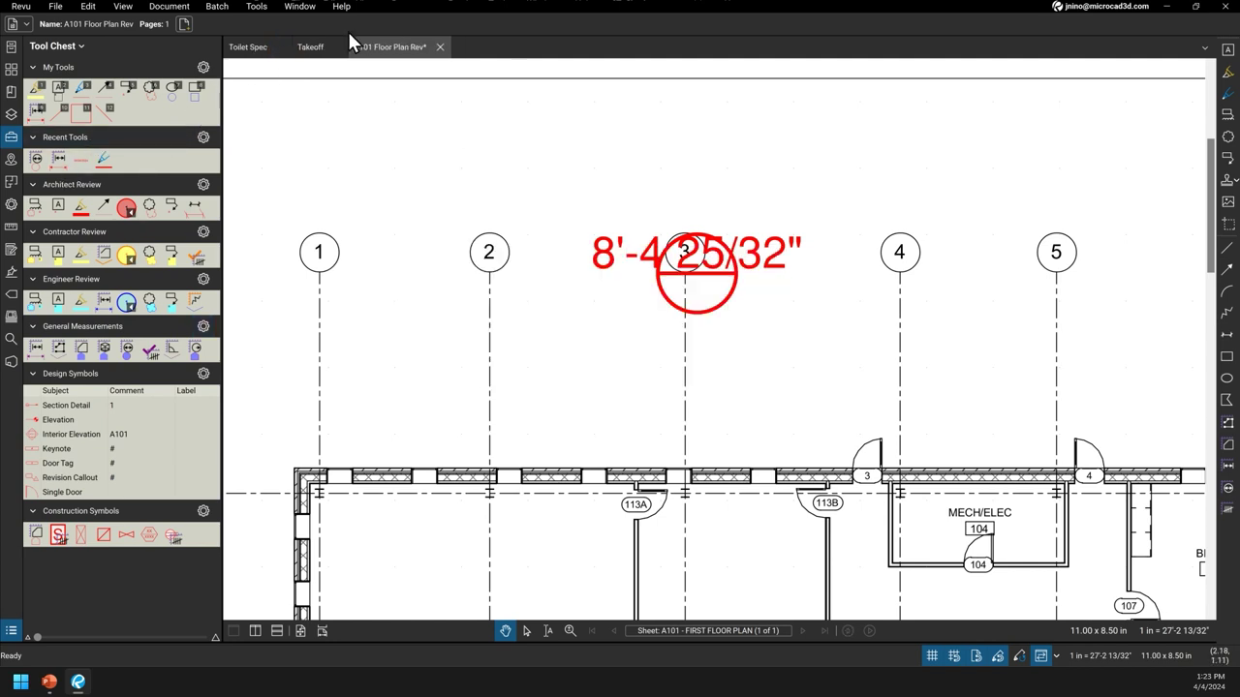
click(281, 47)
- Close the Takeoff and A101 Floor Plan tabs without saving and collapse the Tool Chest panel
click(269, 47)
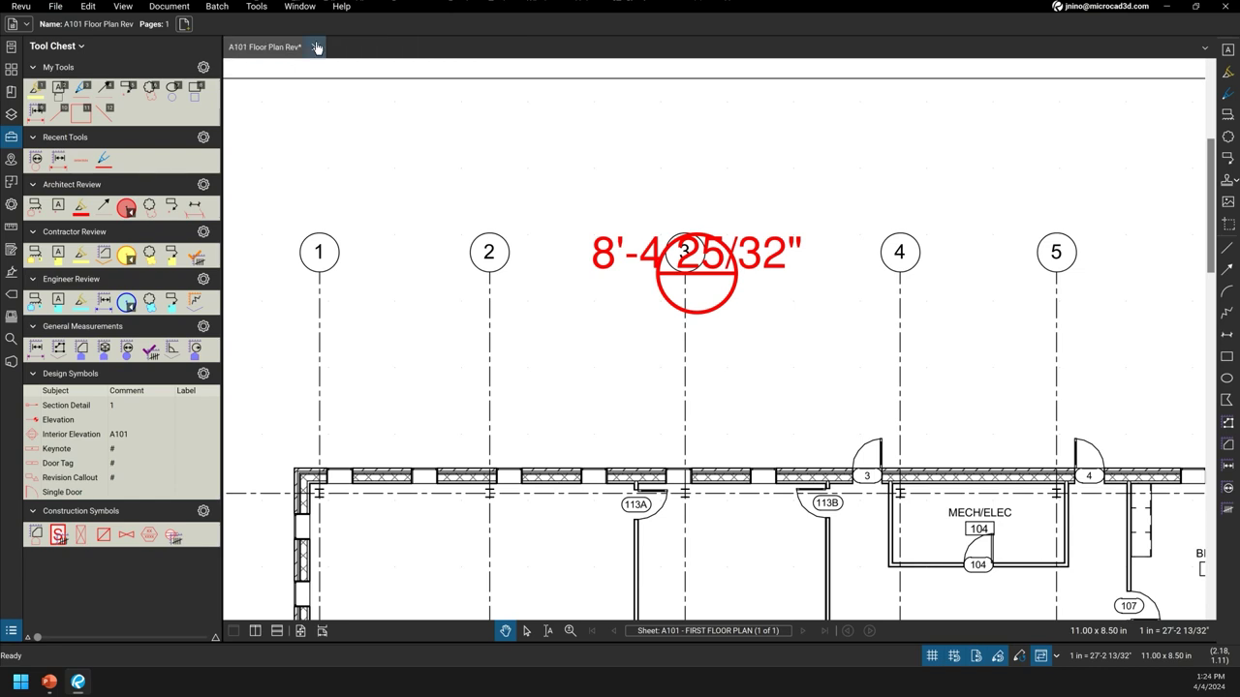
click(314, 47)
click(690, 403)
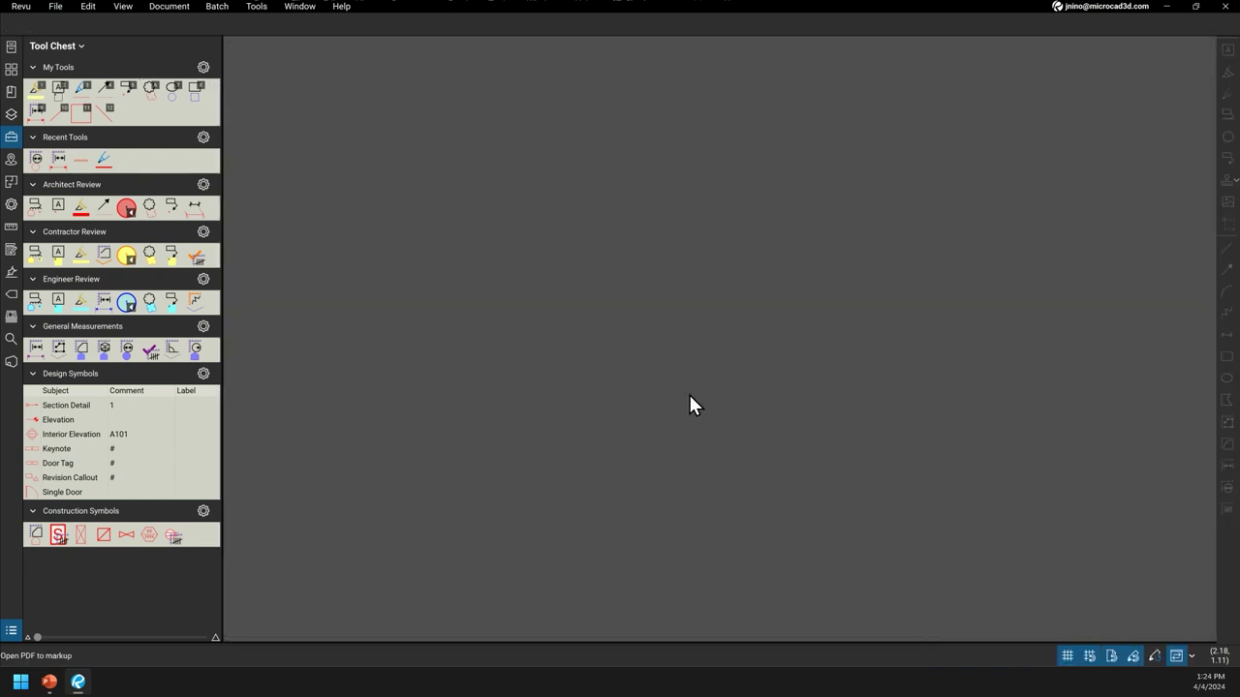
click(222, 98)
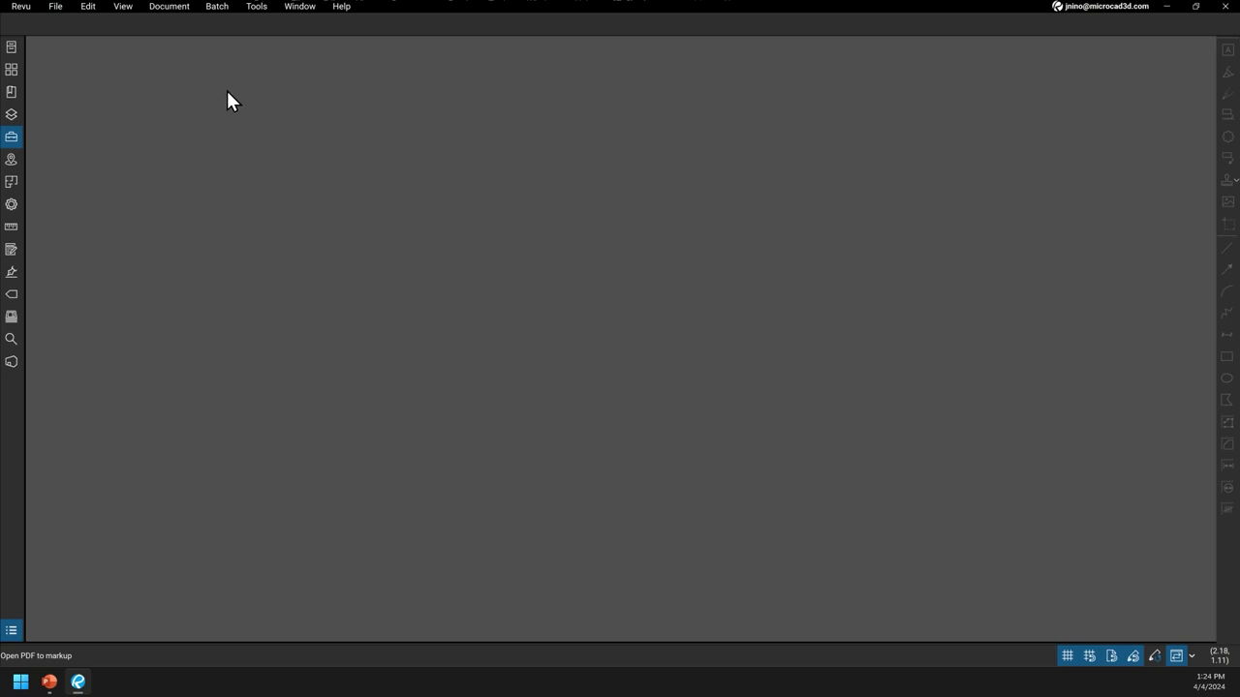
click(343, 12)
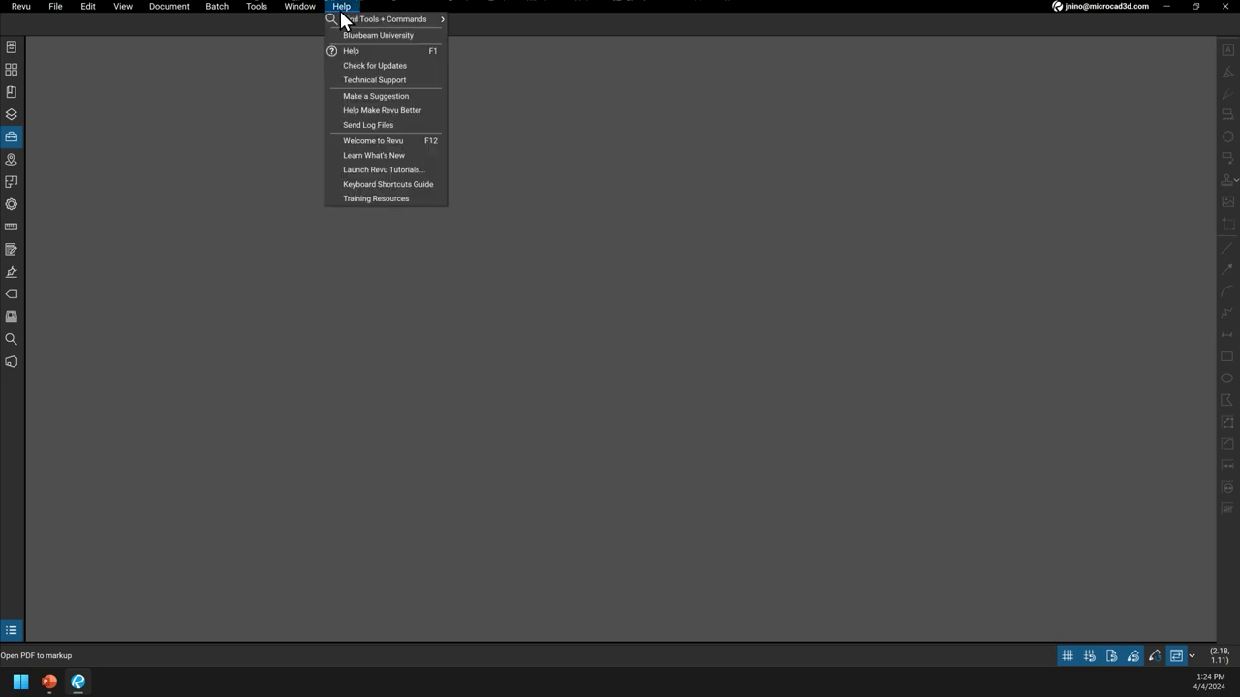
- Open the Welcome to Revu page, then play and immediately pause its intro video
click(404, 143)
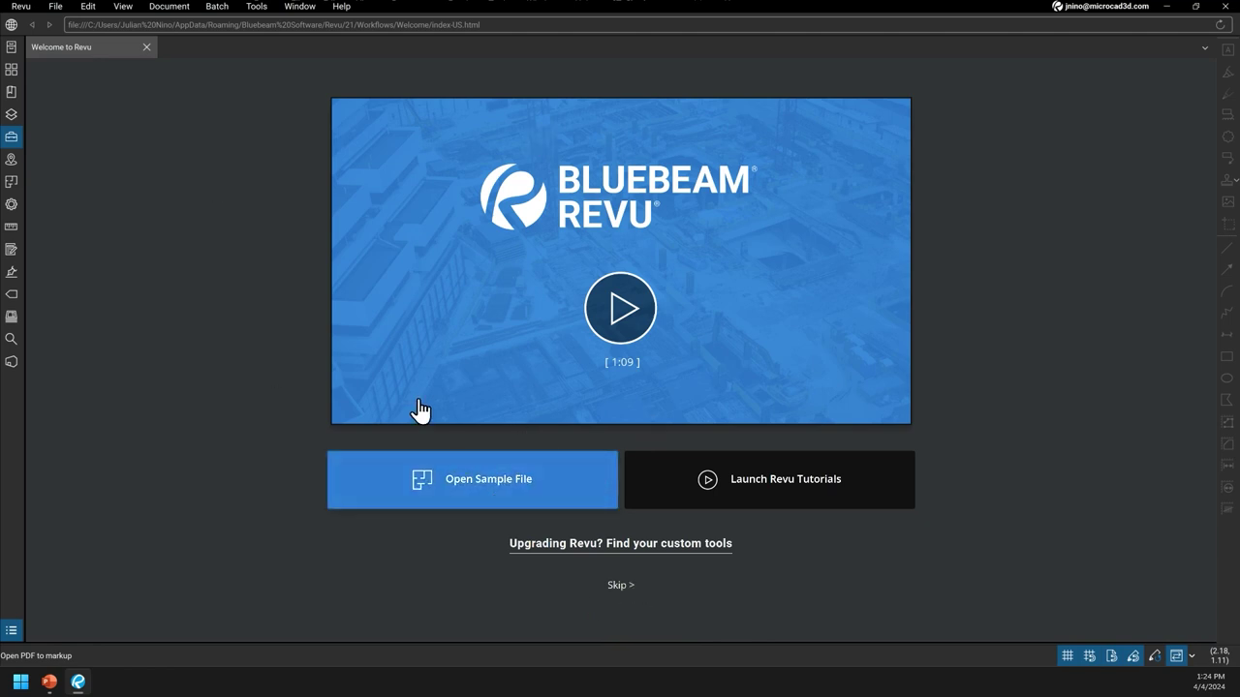
click(623, 316)
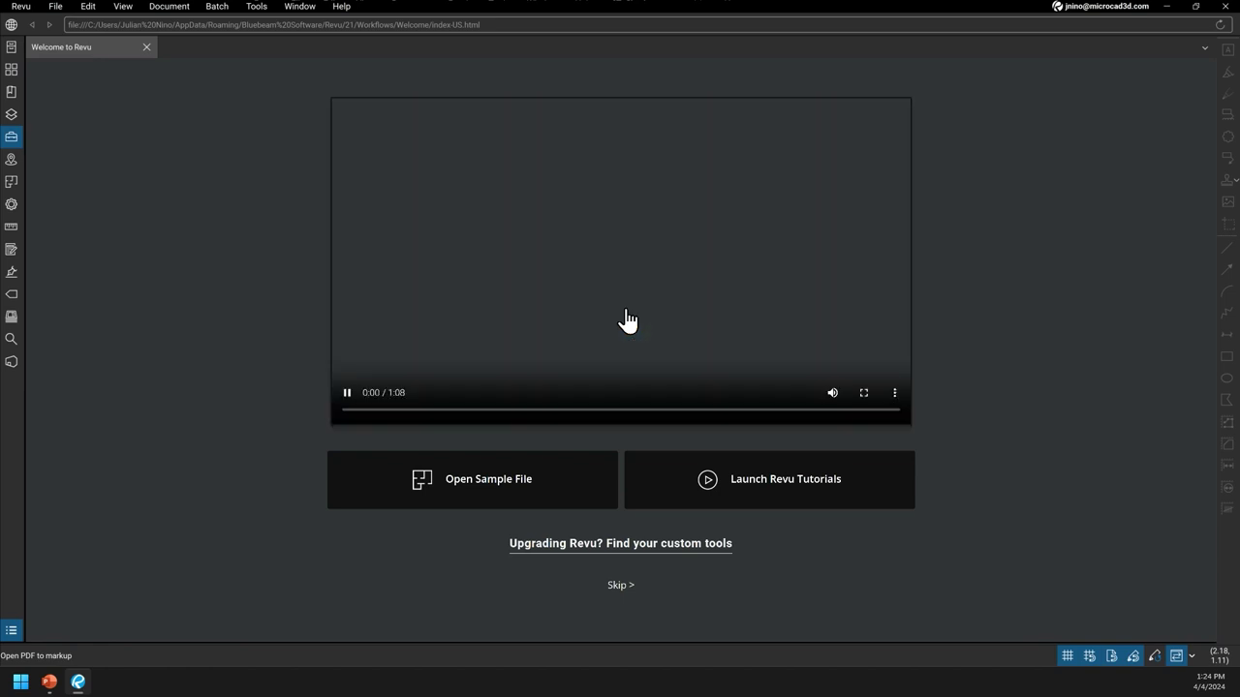
click(348, 393)
- Open the Floor_Plan sample file and zoom in and out to look it over
click(510, 498)
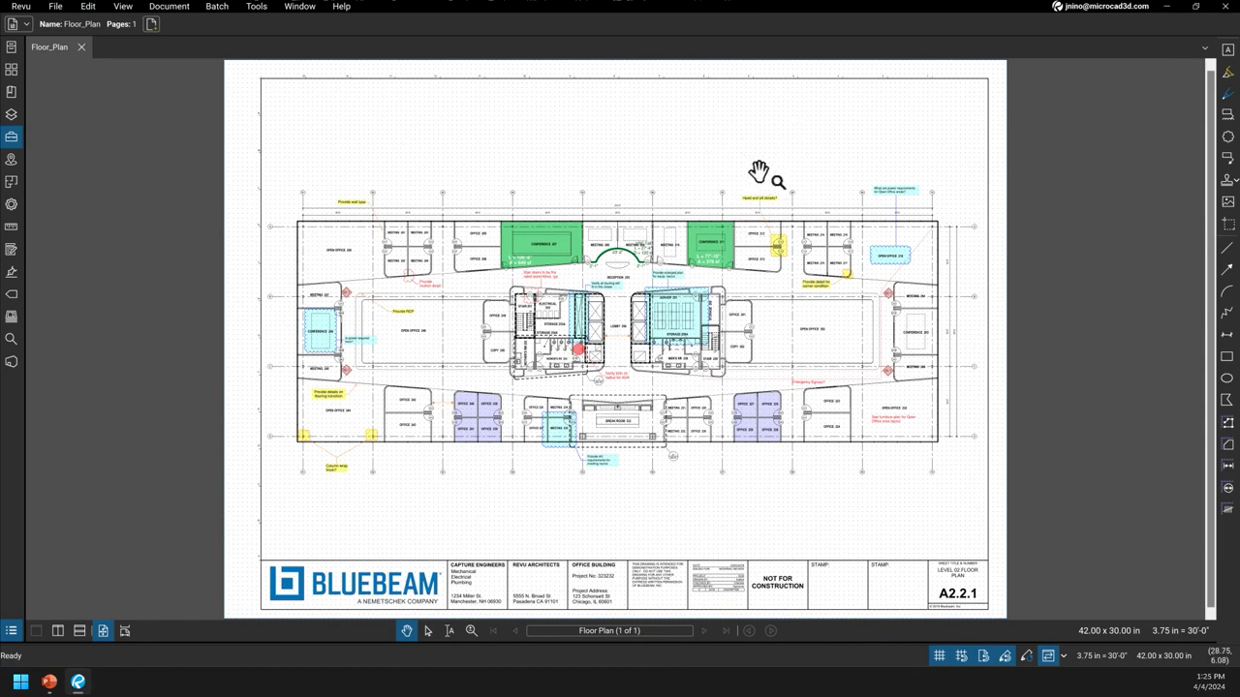
scroll(759, 172, up, 5)
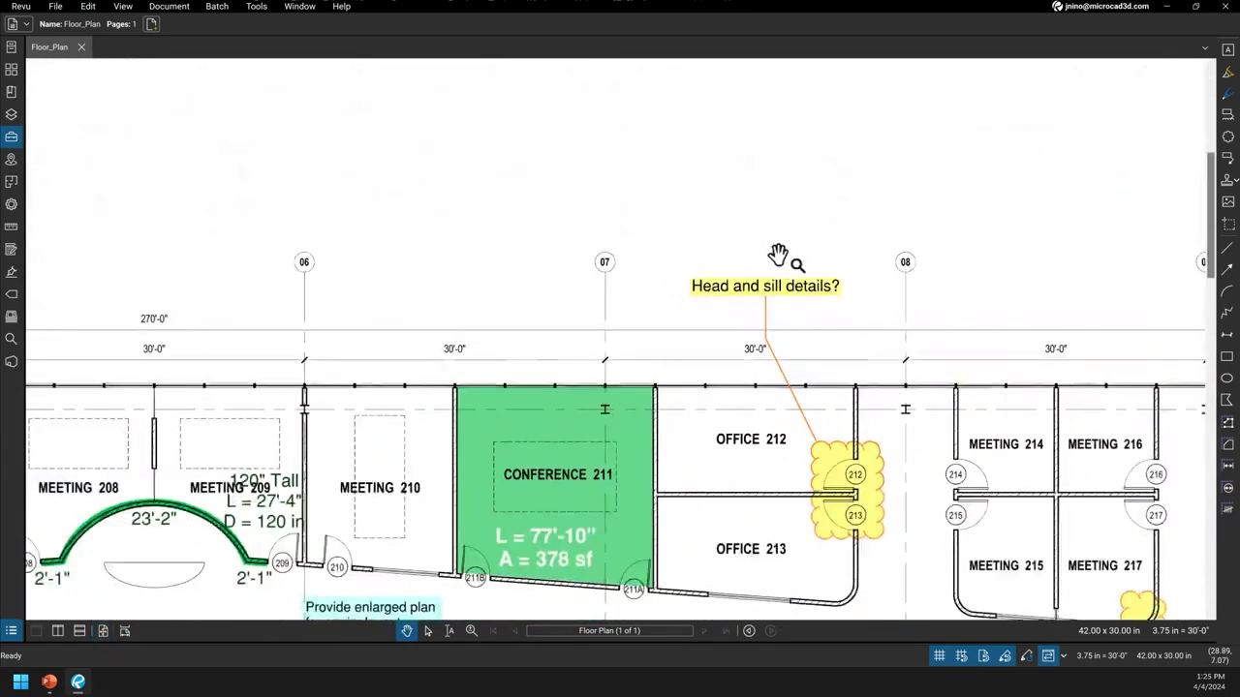
scroll(778, 256, down, 5)
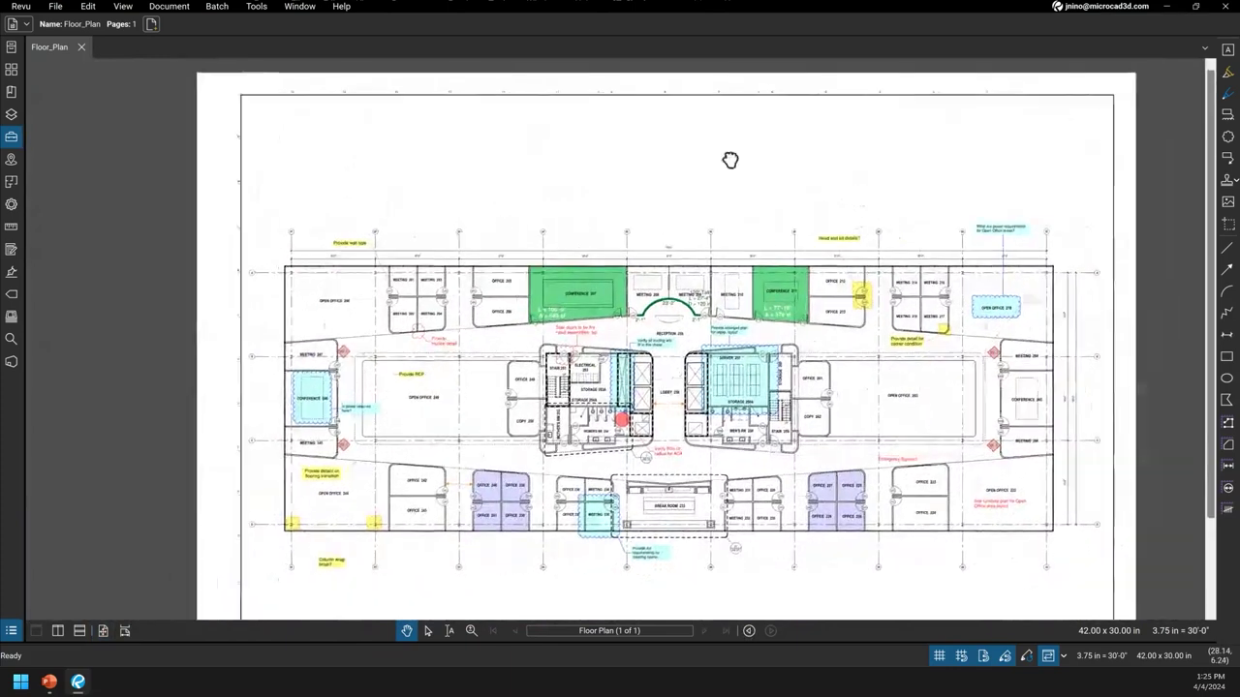
scroll(650, 222, down, 1)
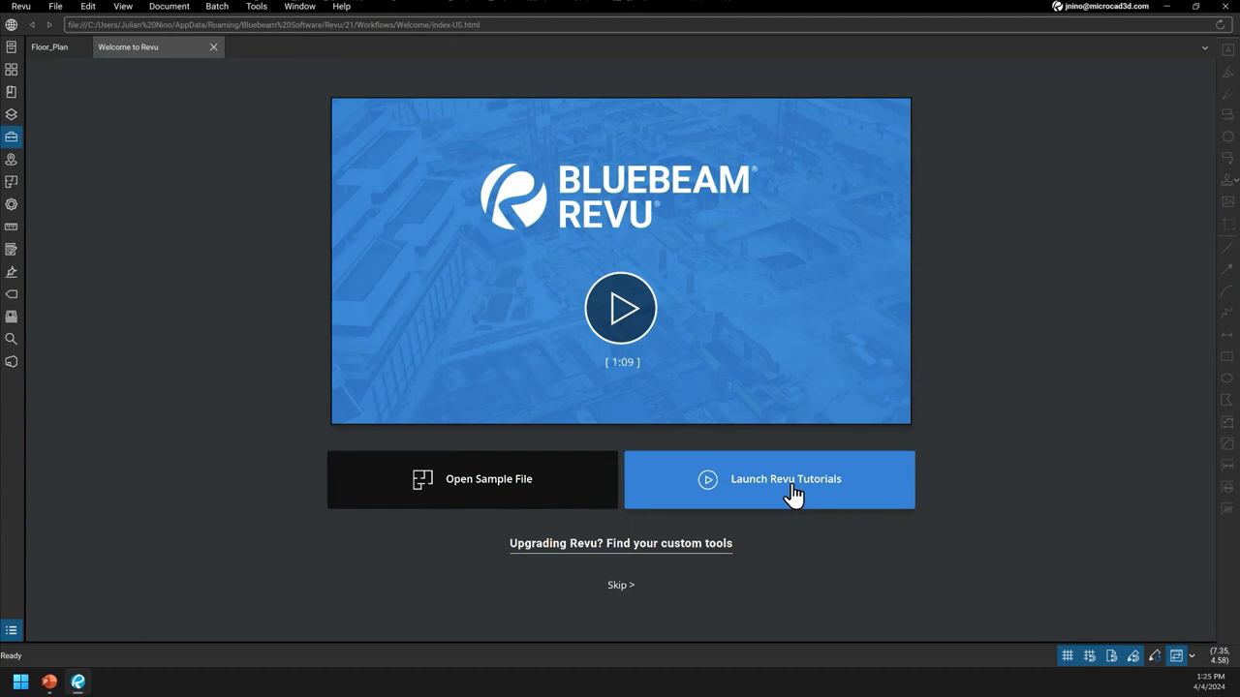
click(792, 494)
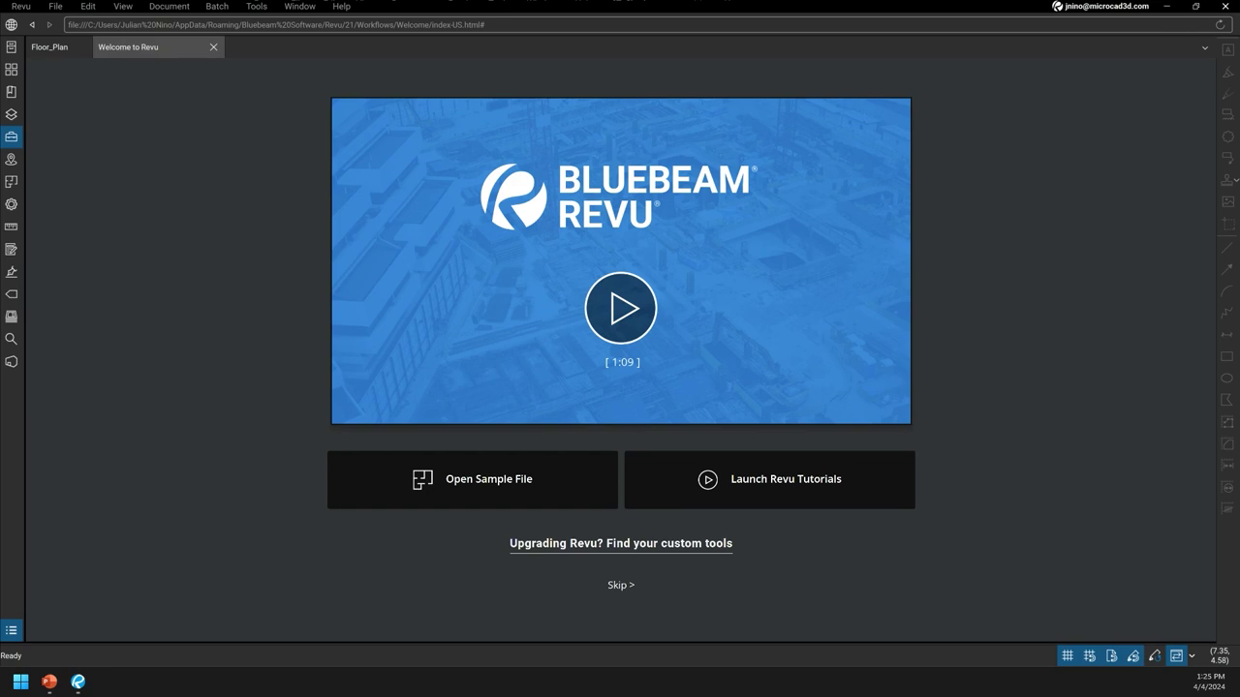
- Bring the Bluebeam Cloud browser over Revu, maximize and restore it, then close it
drag(1239, 219, 643, 133)
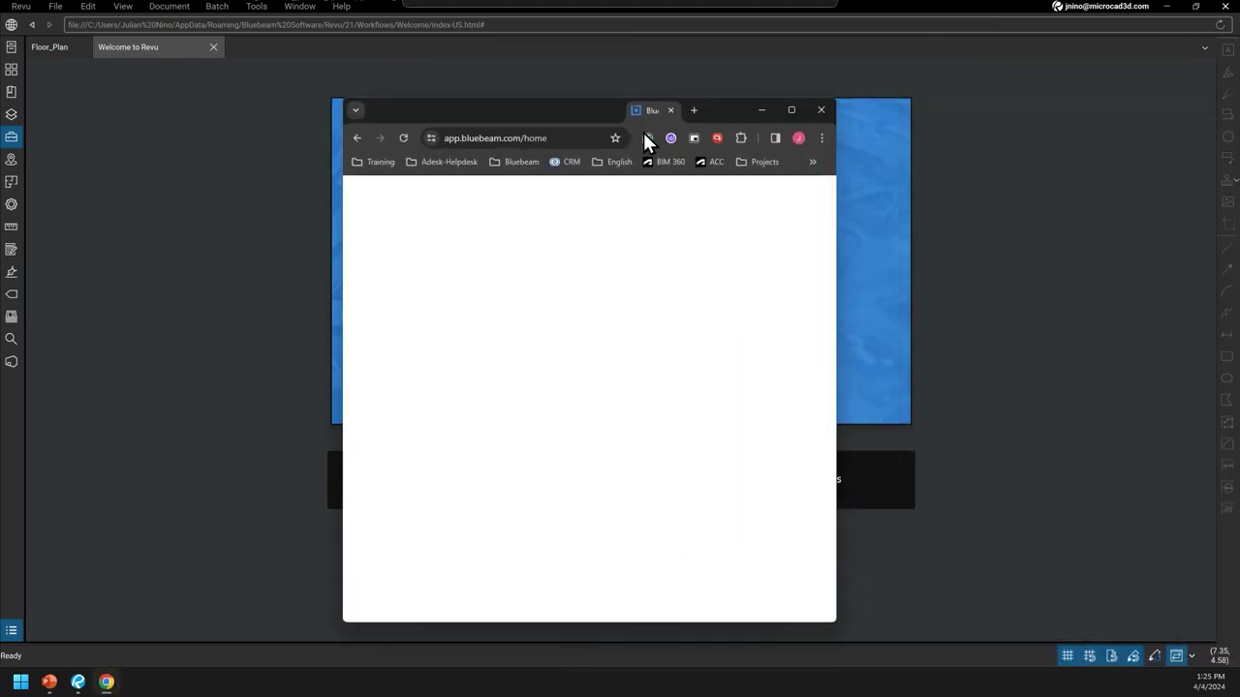
click(791, 111)
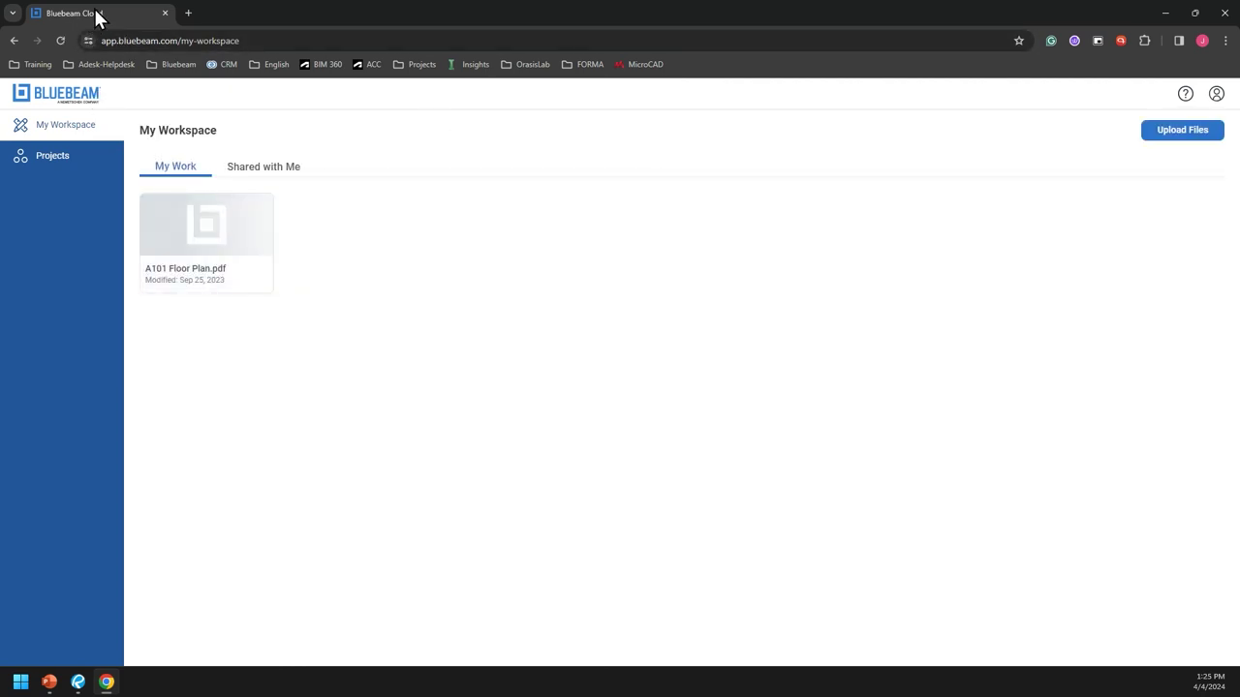
drag(99, 18, 492, 135)
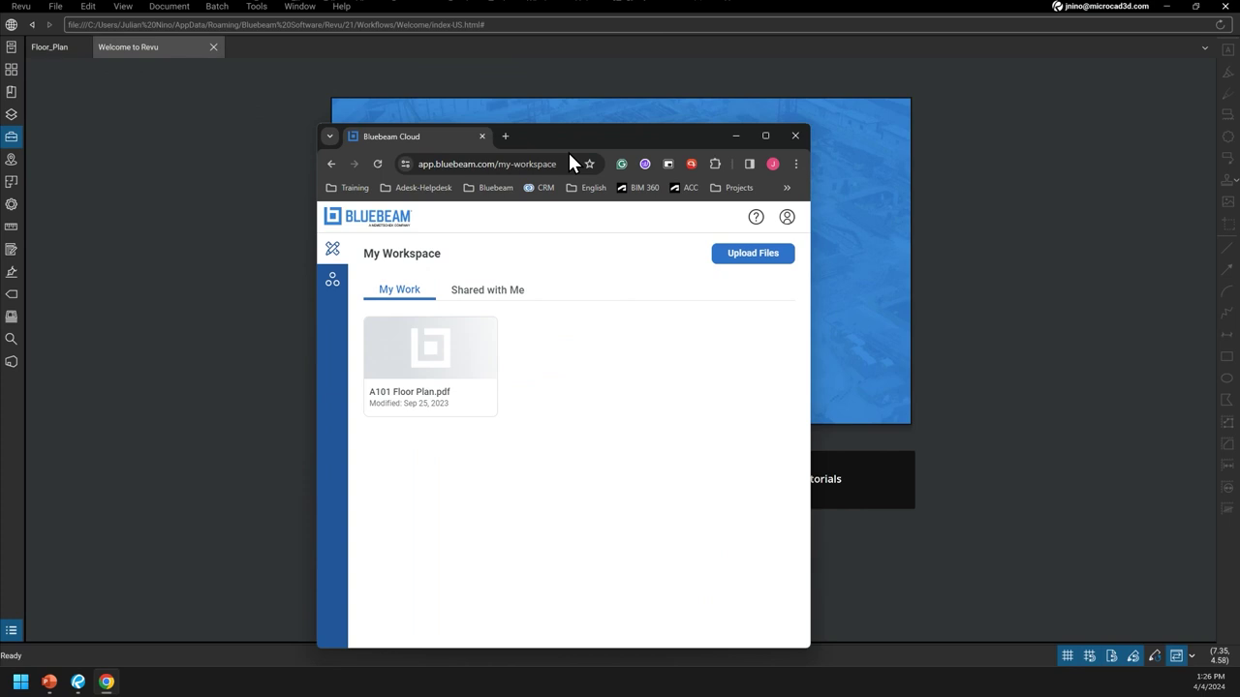
click(794, 133)
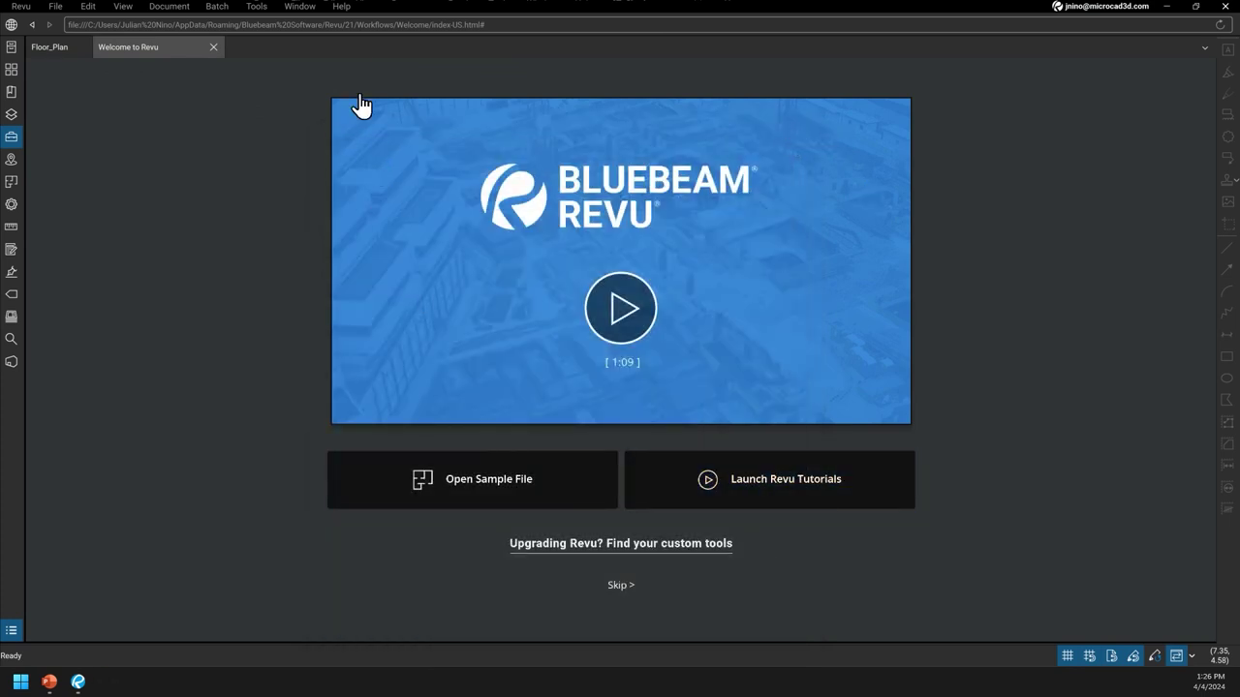
- Open Bluebeam University from the Help menu
click(344, 7)
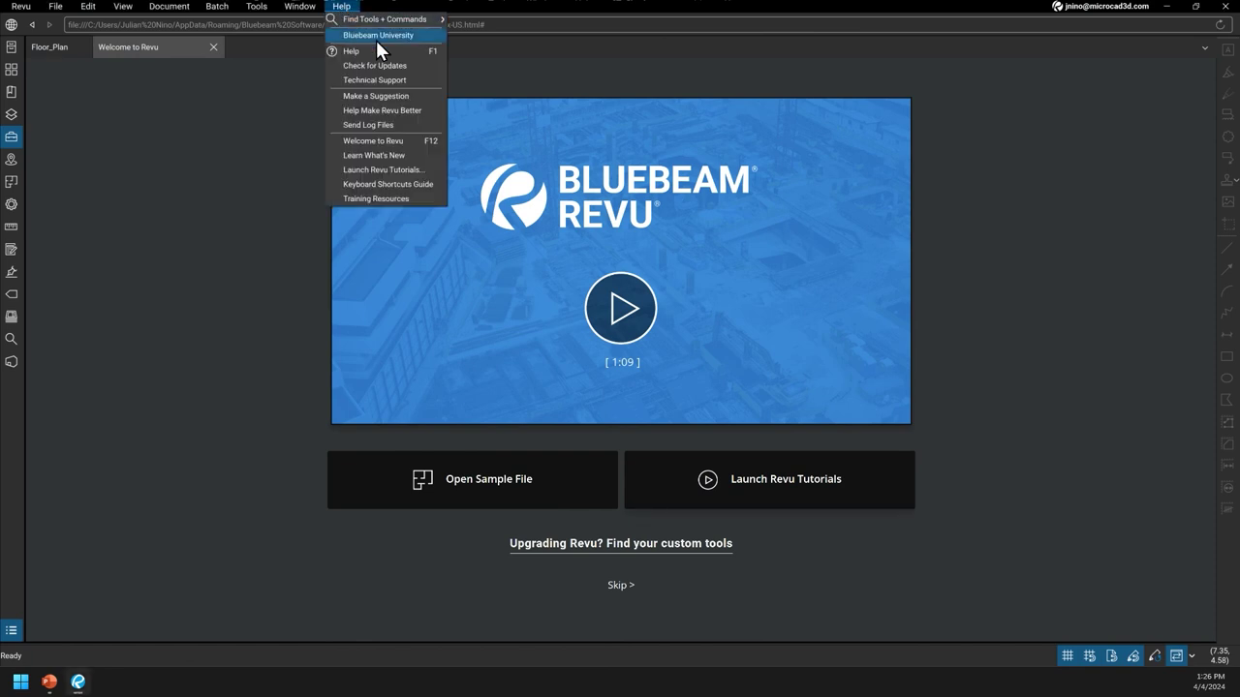
click(377, 41)
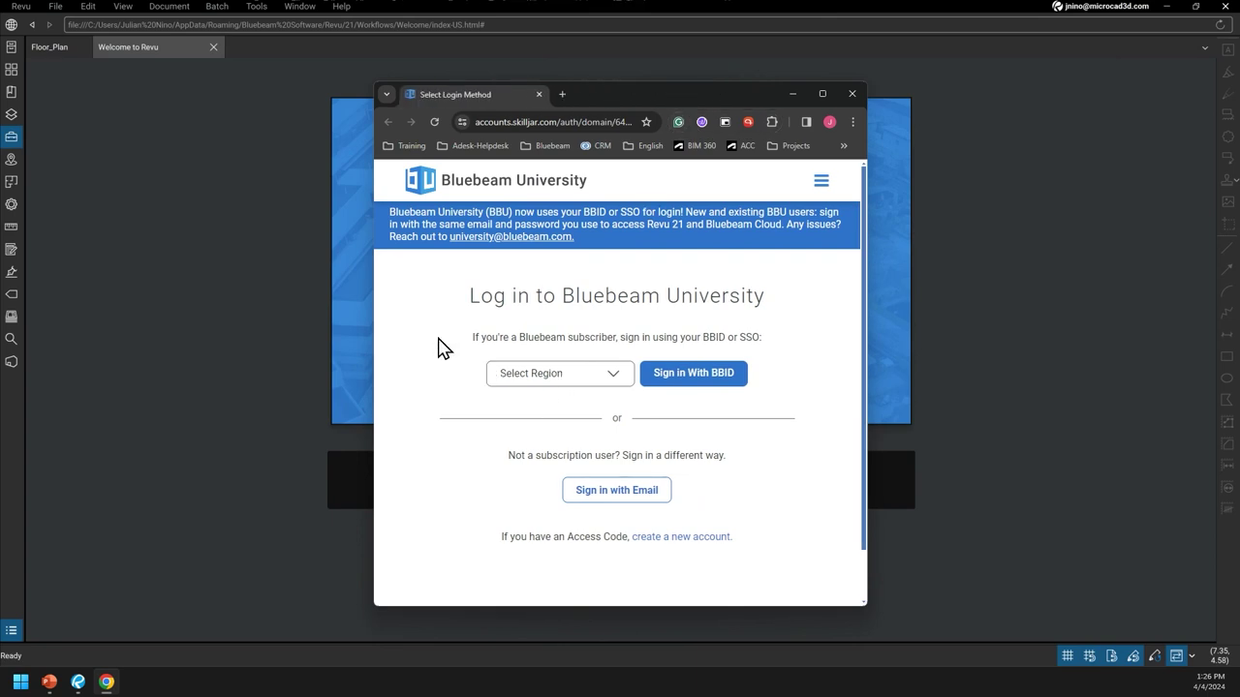
- Choose United States as the region and start signing in with a Bluebeam ID
click(598, 384)
click(563, 410)
click(700, 388)
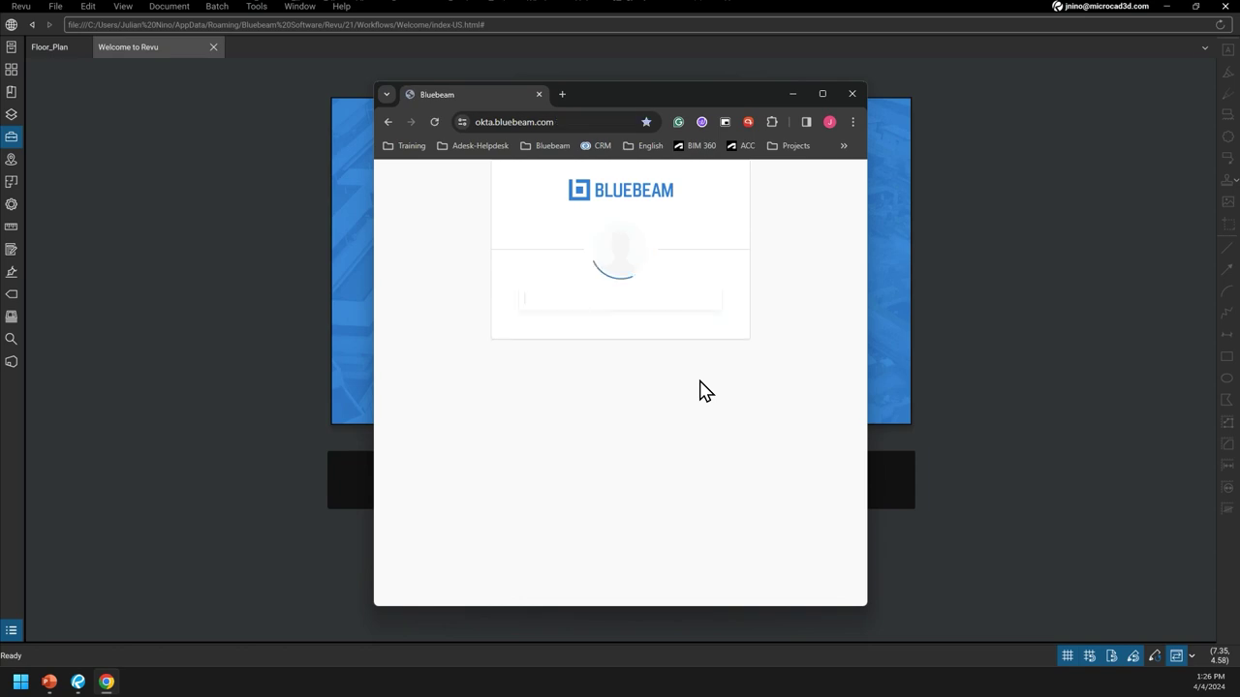
- Sign in with the account e-mail and password, view the welcome page, then close Chrome
click(591, 399)
click(621, 426)
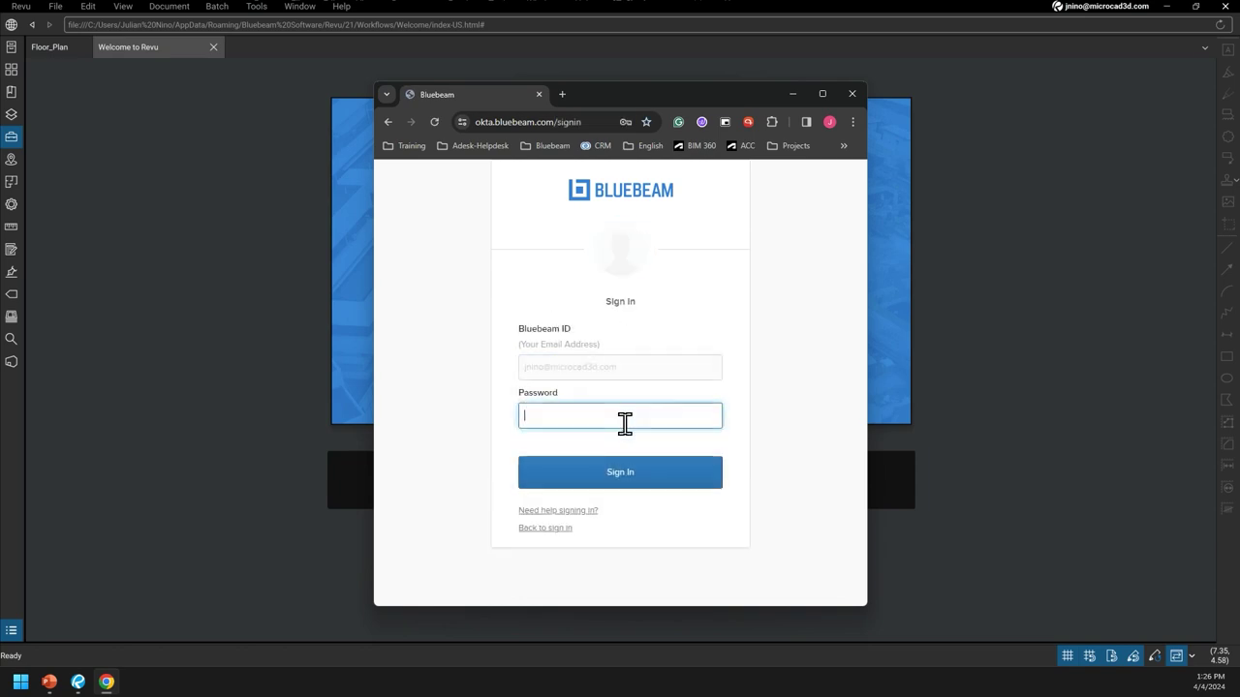
key(ctrl+v)
click(670, 475)
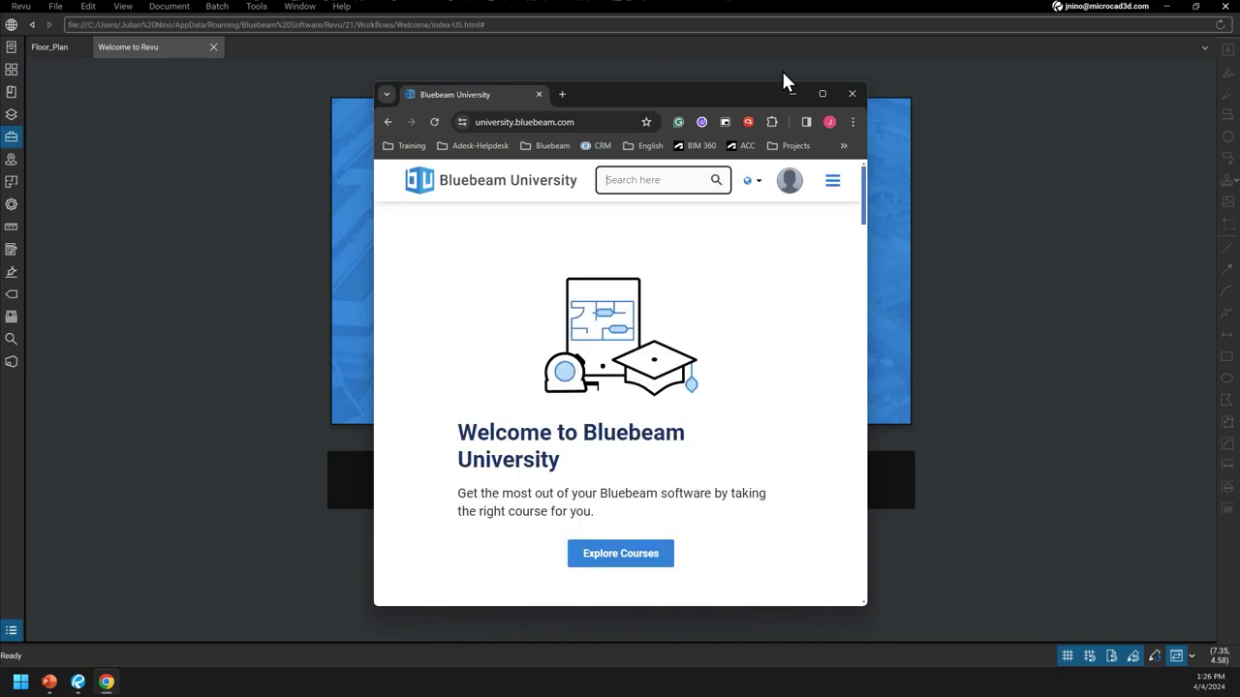
click(751, 181)
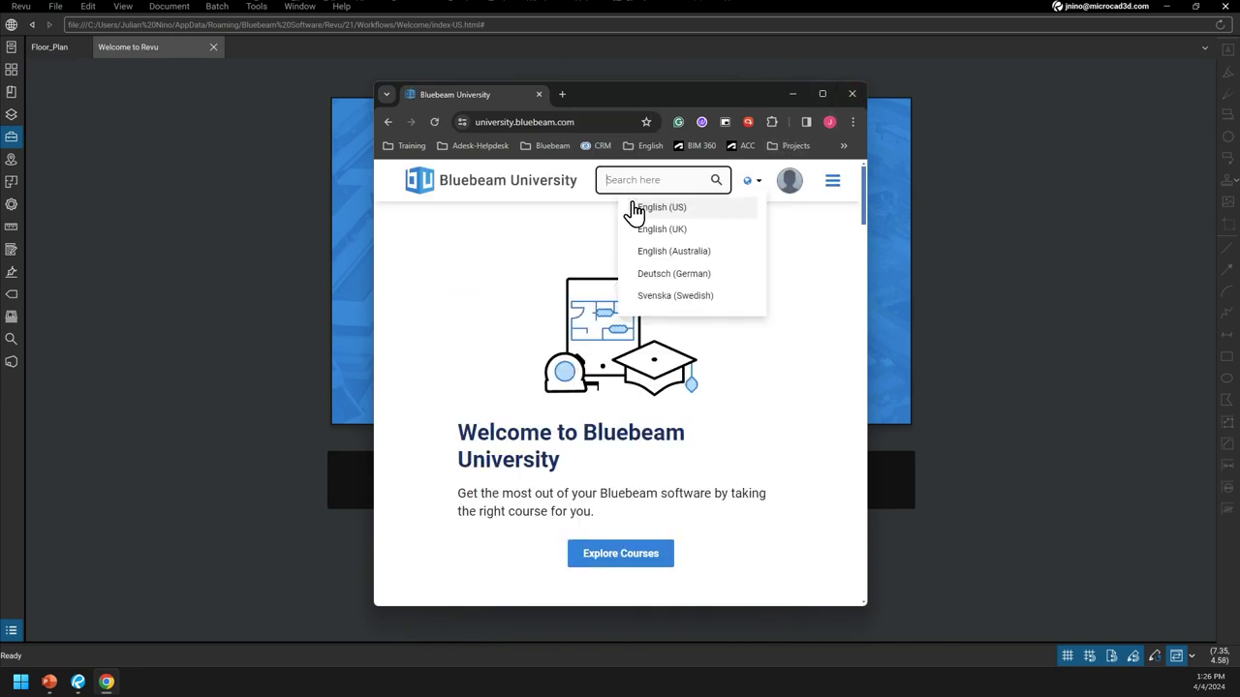
click(852, 94)
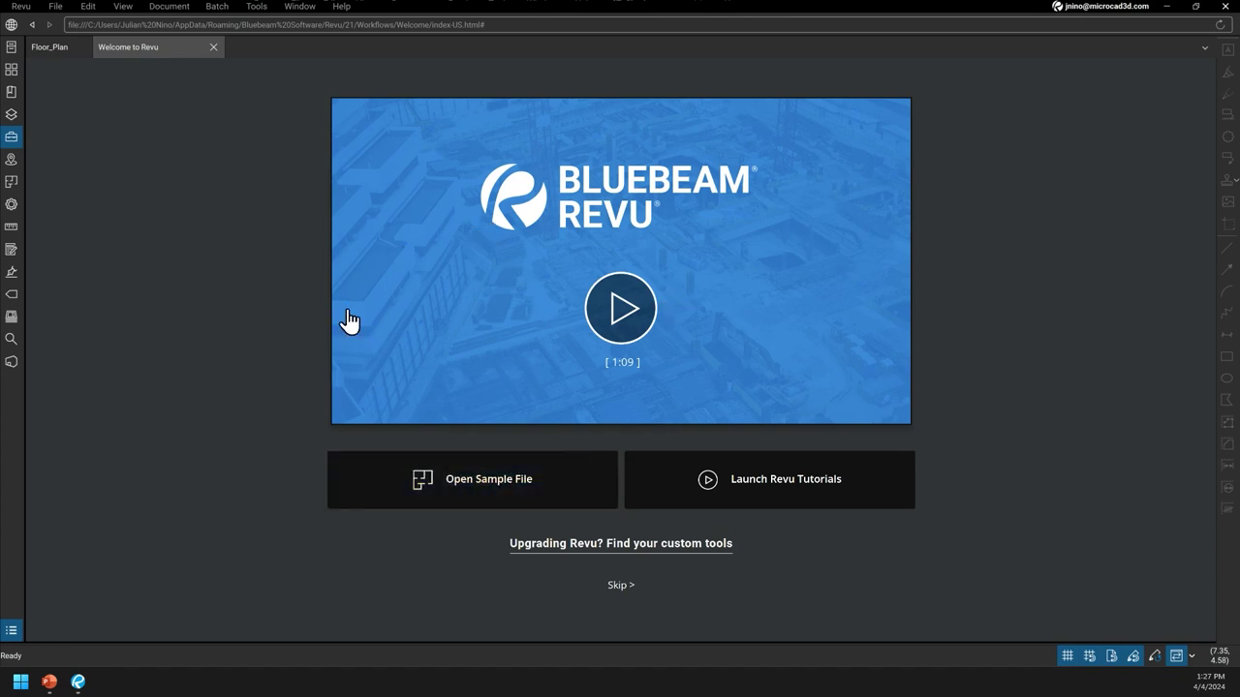
- Close the Welcome to Revu tab, leaving only Floor_Plan, and show the File Access list
click(48, 48)
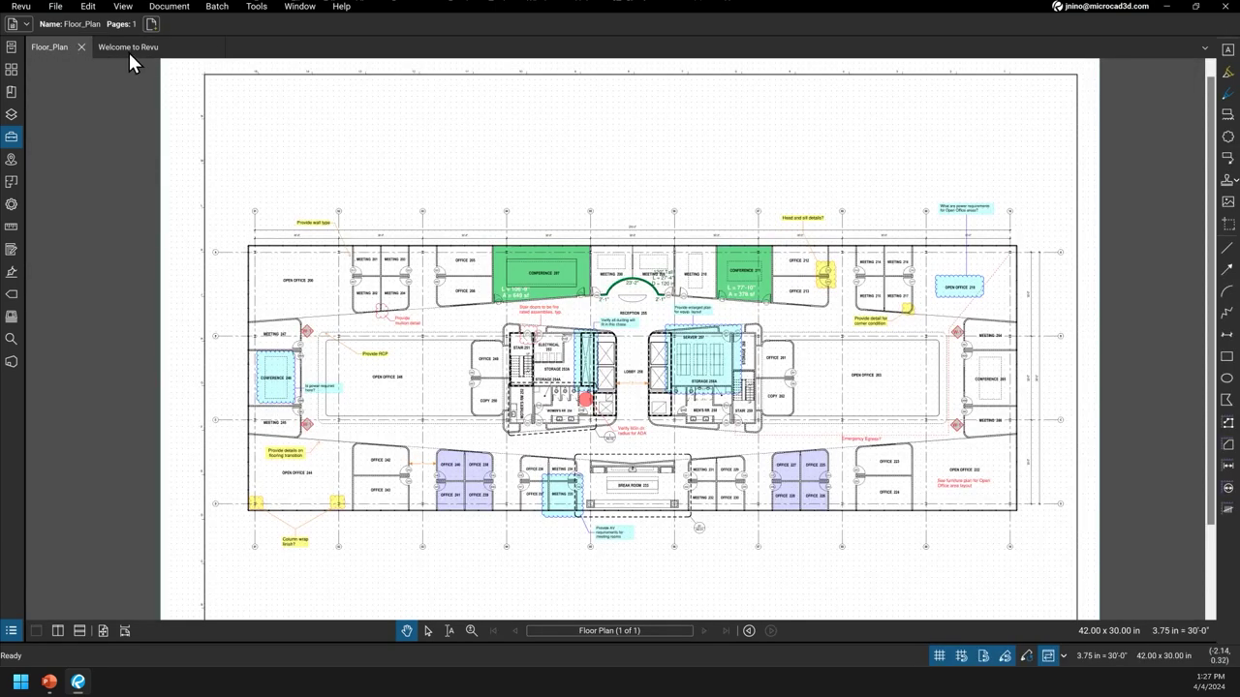
click(129, 49)
click(46, 48)
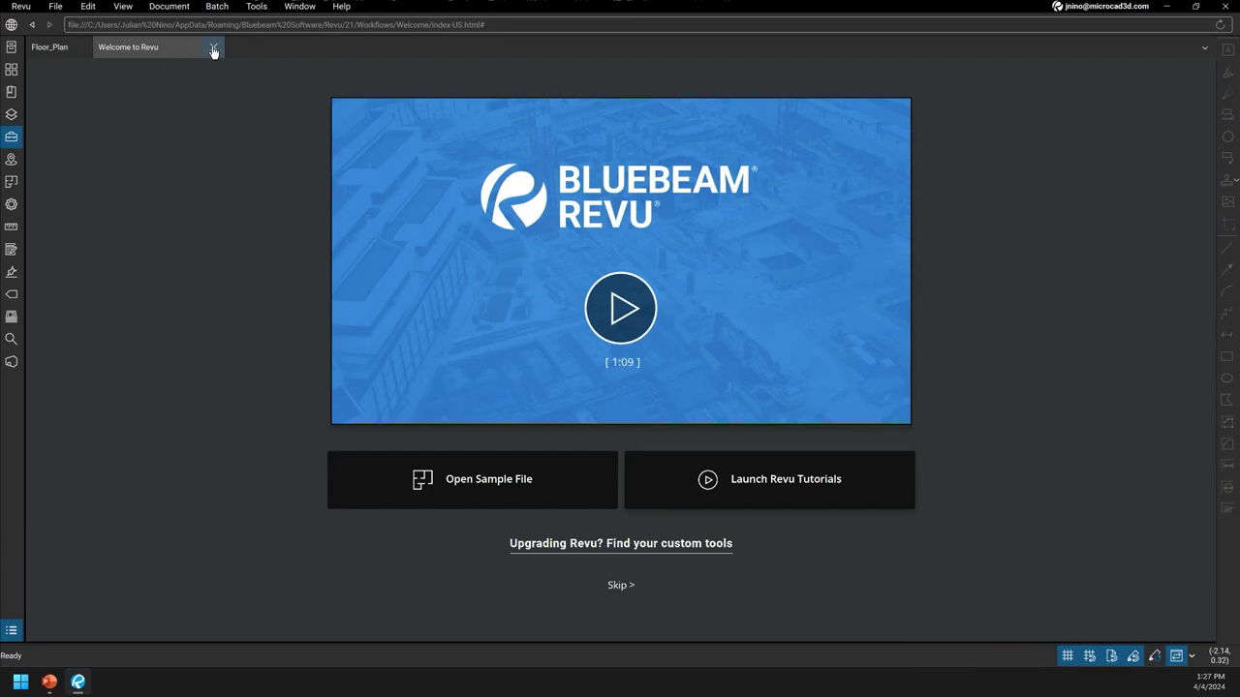
click(213, 48)
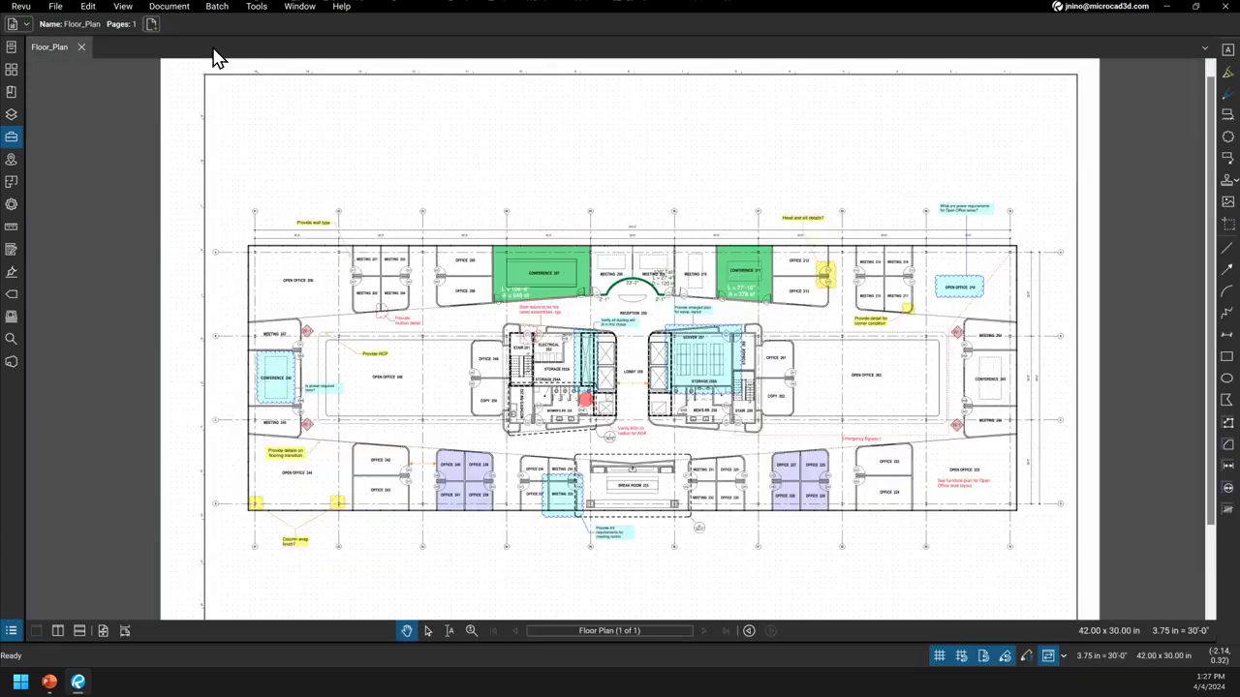
click(12, 47)
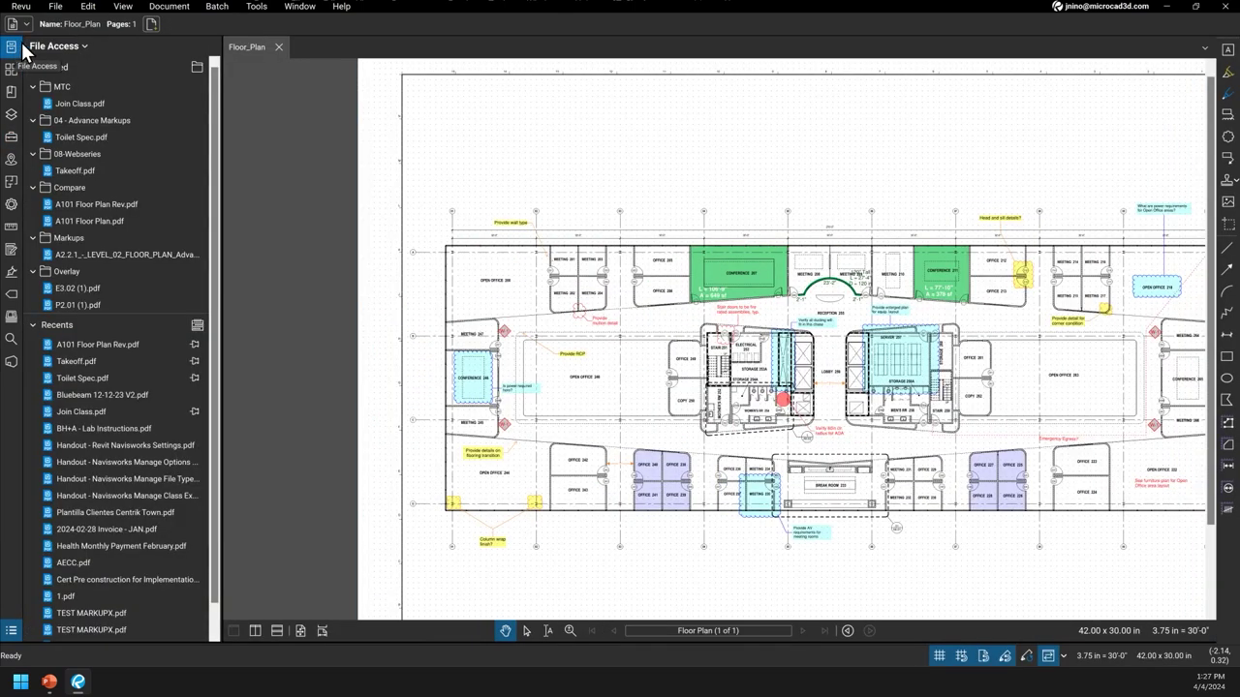
- Open the pinned Toilet Spec.pdf and split it vertically into two side-by-side panes
click(75, 142)
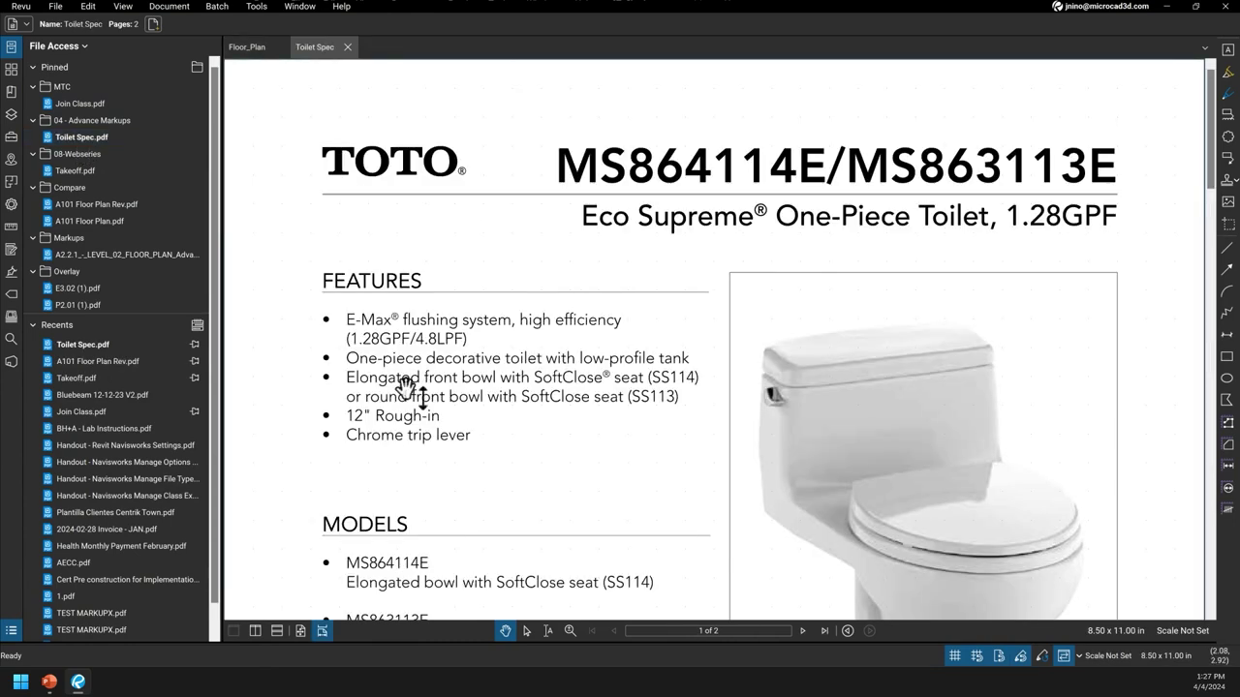
click(247, 50)
click(315, 47)
click(262, 636)
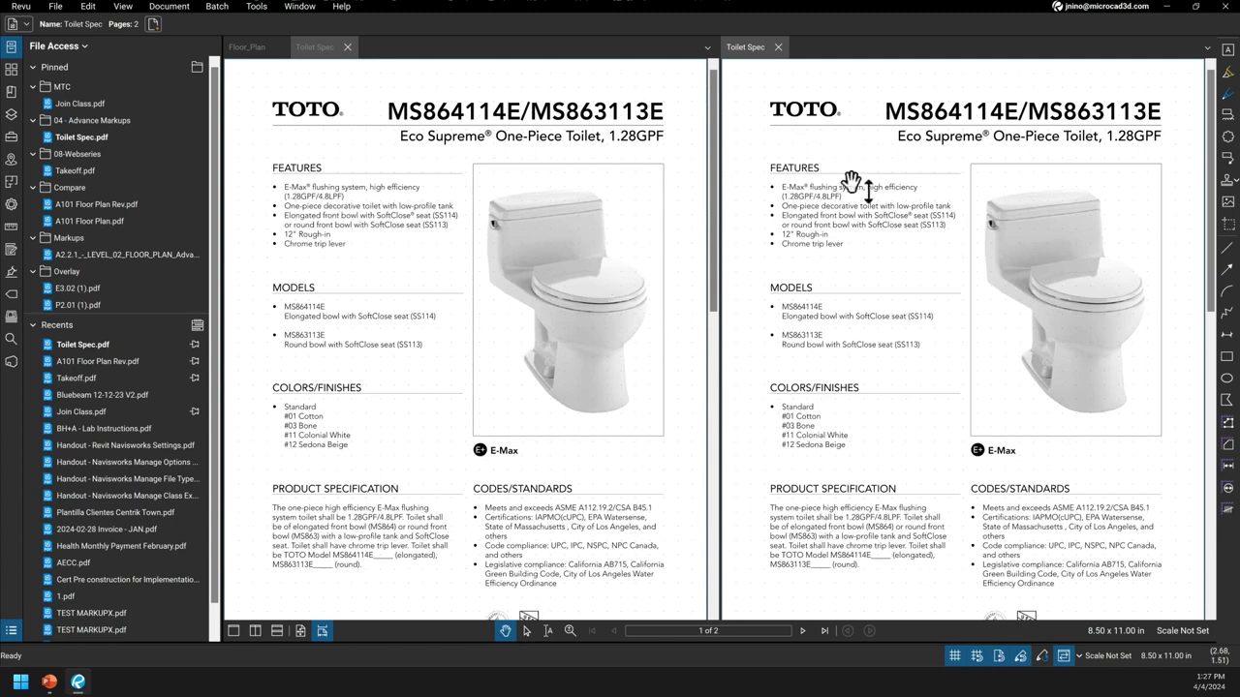
- Close Toilet Spec in the left pane, collapse File Access, and zoom in on the floor plan
click(347, 47)
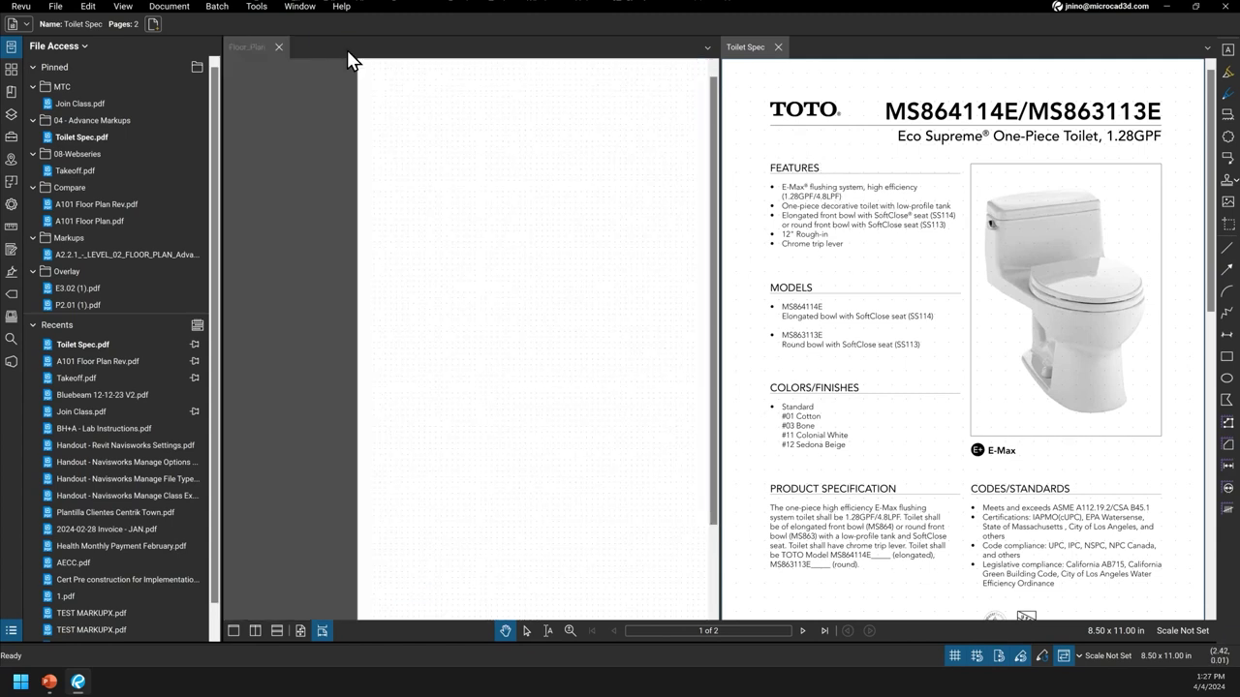
click(221, 277)
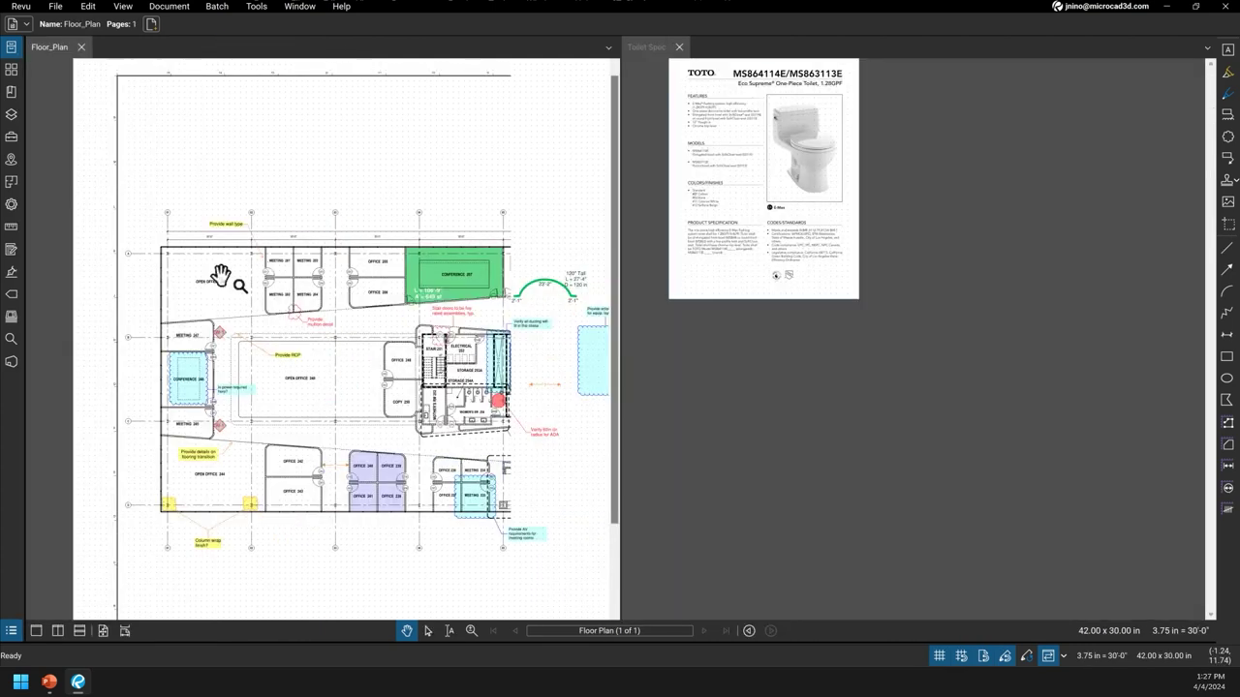
scroll(396, 246, up, 1)
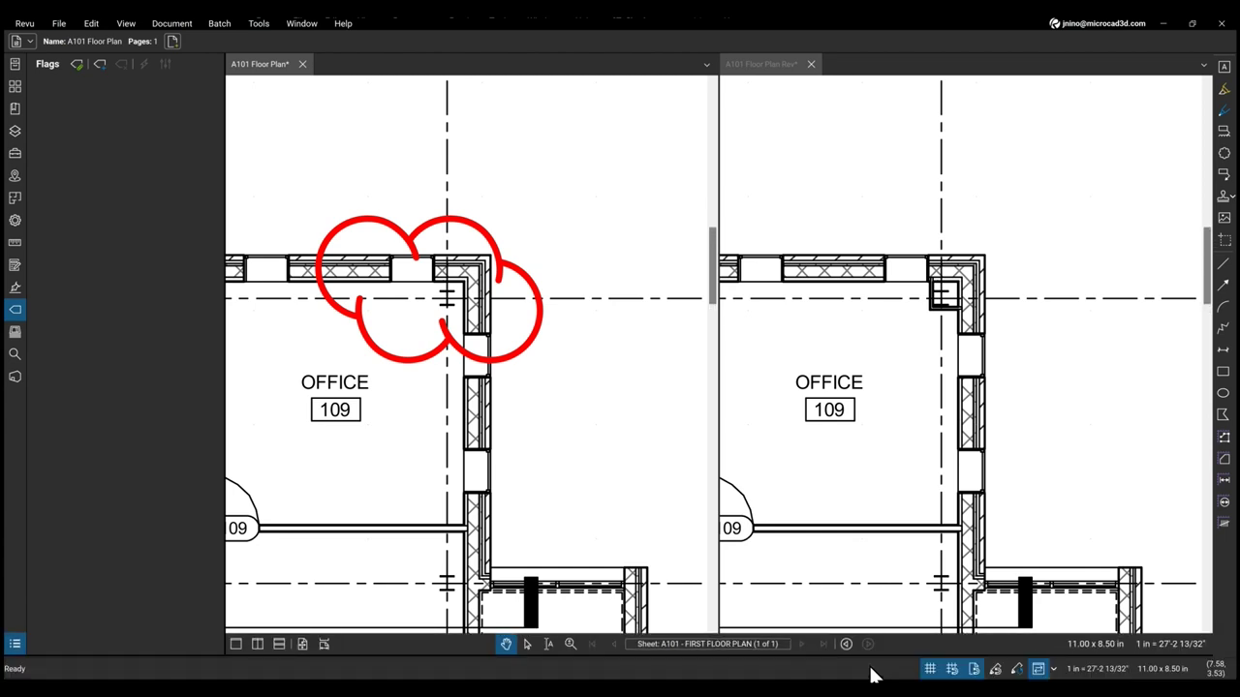
- Rearrange the split so A101 Floor Plan and its revision sit in two side-by-side panes
click(269, 68)
click(257, 645)
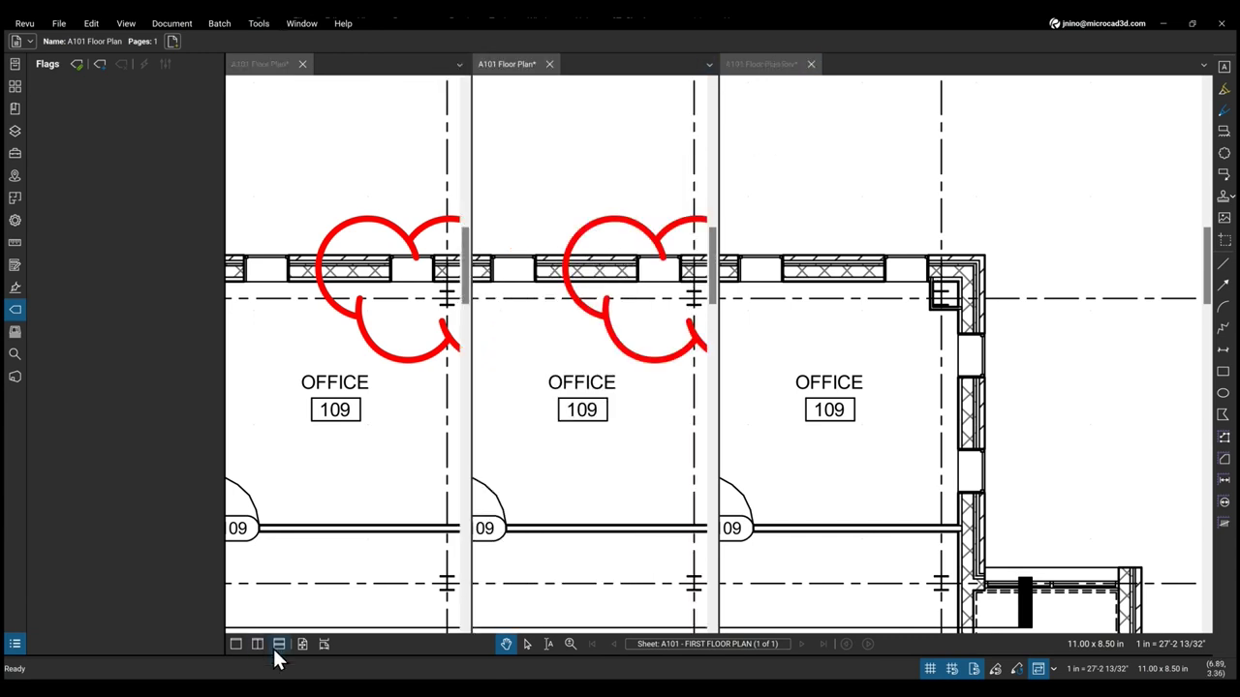
click(549, 64)
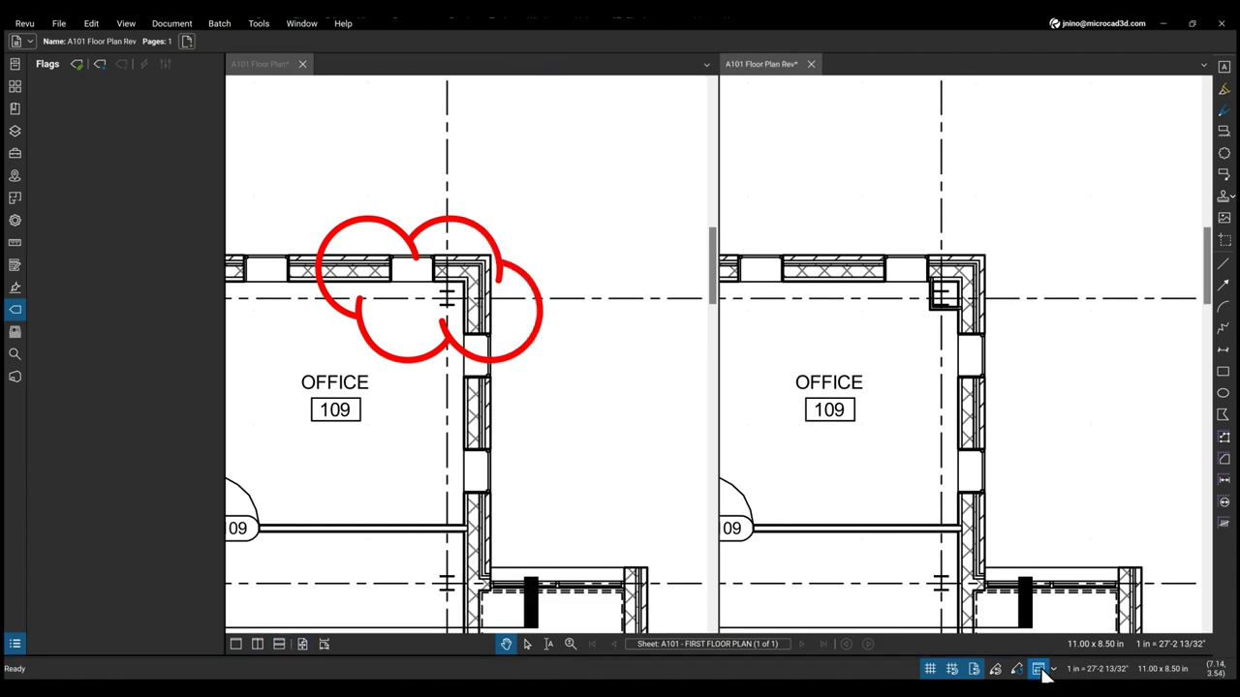
- Pan the revised plan to Stair A 110, hide the Flags panel, and sync the original plan's view
mouse_move(753, 397)
mouse_down()
mouse_move(711, 407)
mouse_move(1051, 310)
mouse_up()
scroll(1051, 310, down, 4)
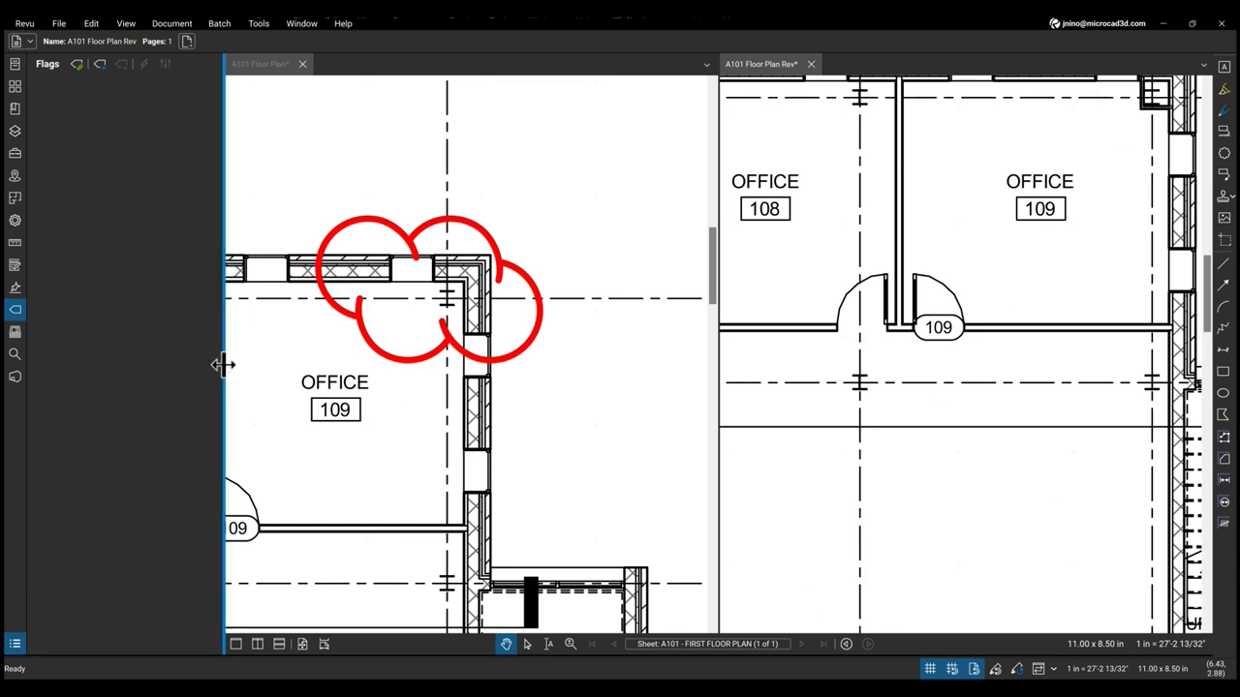
drag(221, 362, 11, 368)
drag(1066, 277, 885, 59)
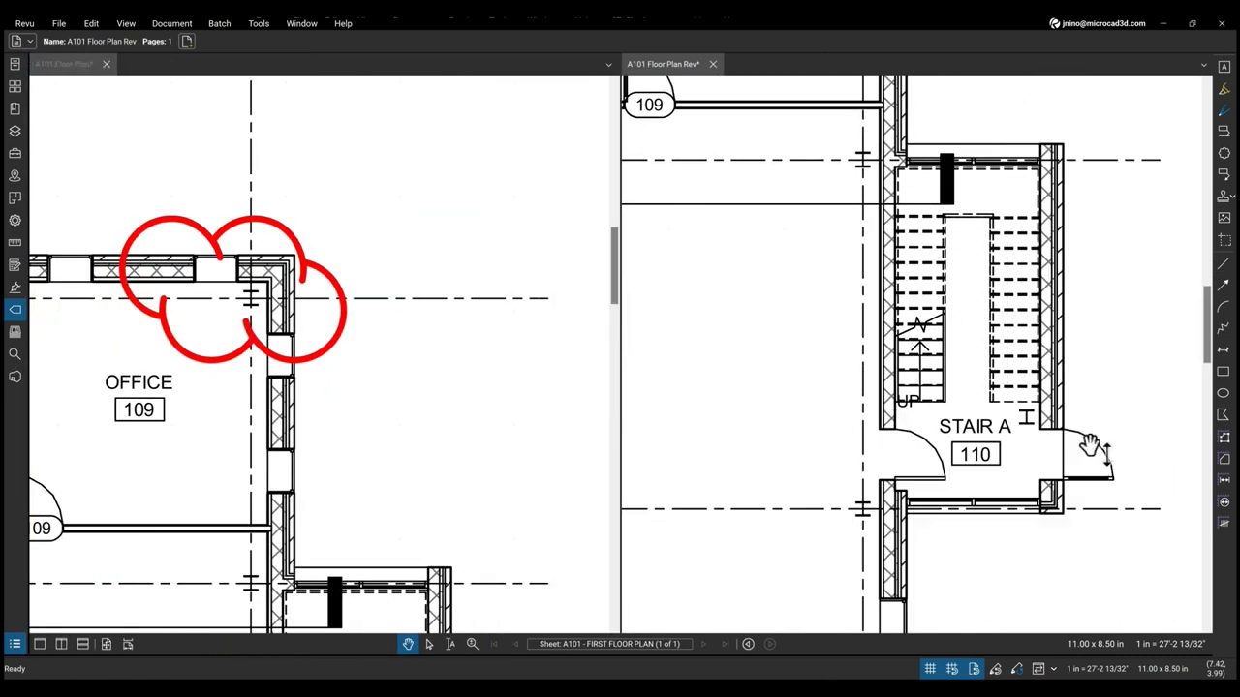
drag(1084, 478, 1095, 215)
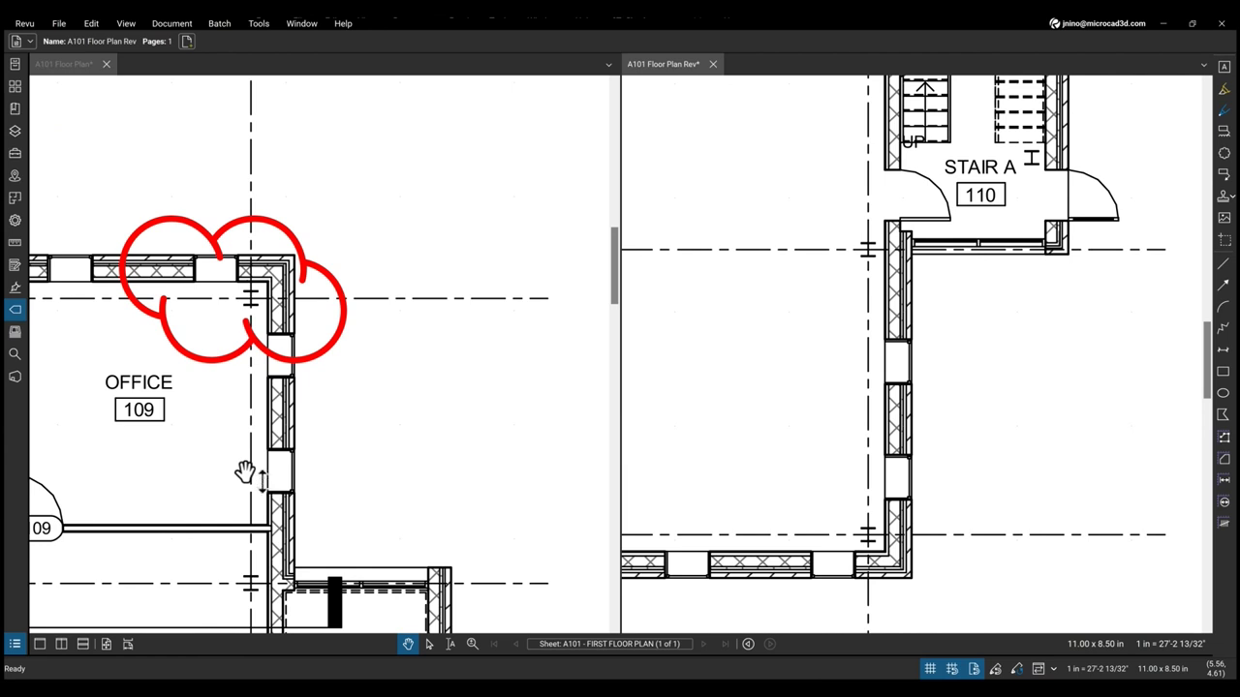
click(1043, 669)
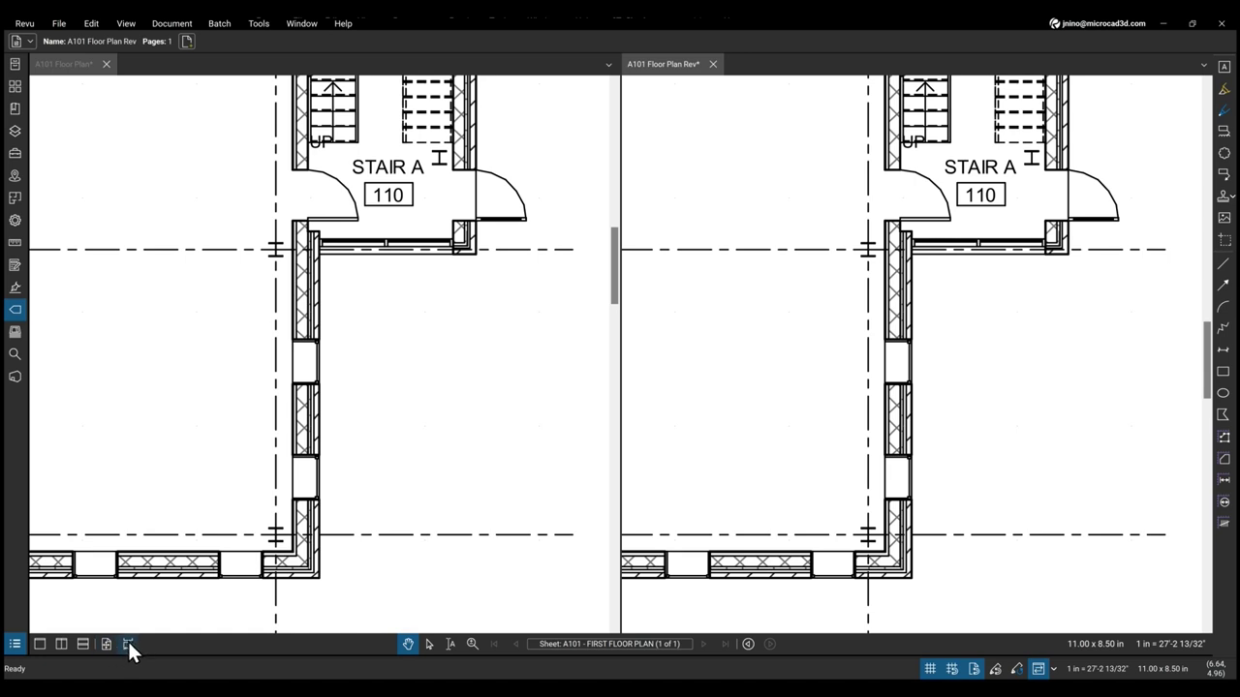
- Pan the original plan, fit the whole A101 sheet in both panes, and lock their views together
mouse_move(235, 203)
mouse_down()
mouse_move(290, 294)
mouse_move(291, 155)
mouse_move(333, 302)
mouse_move(377, 369)
mouse_up()
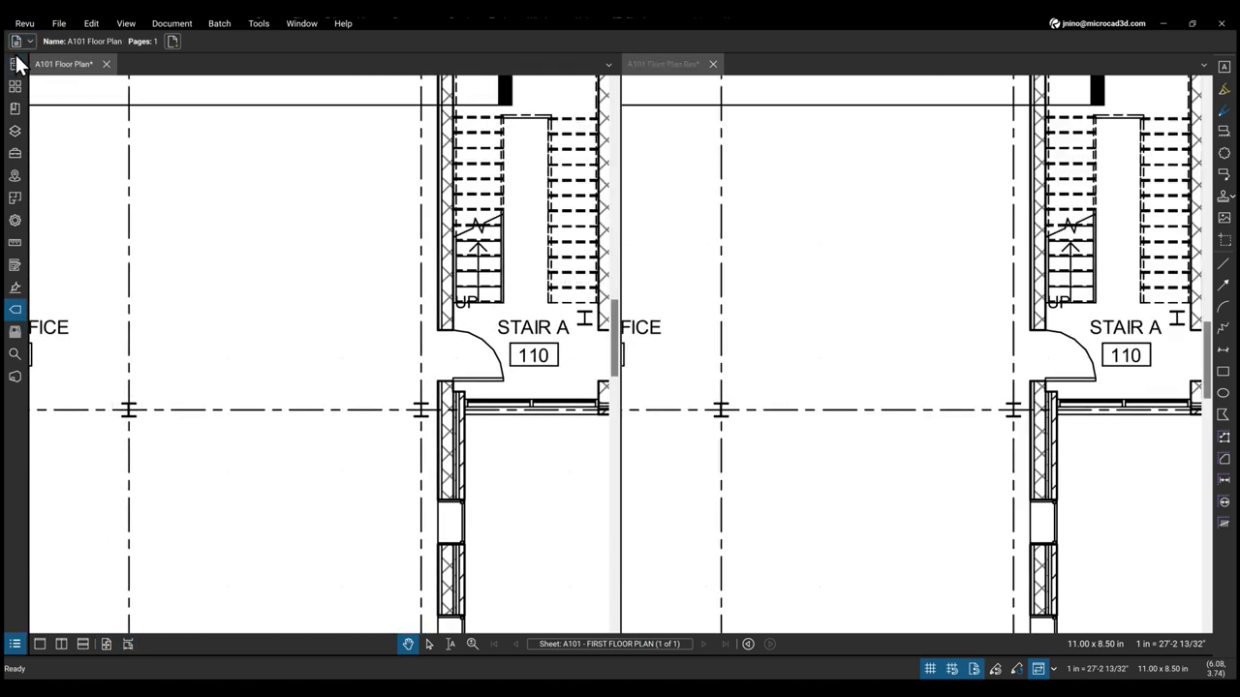
click(106, 644)
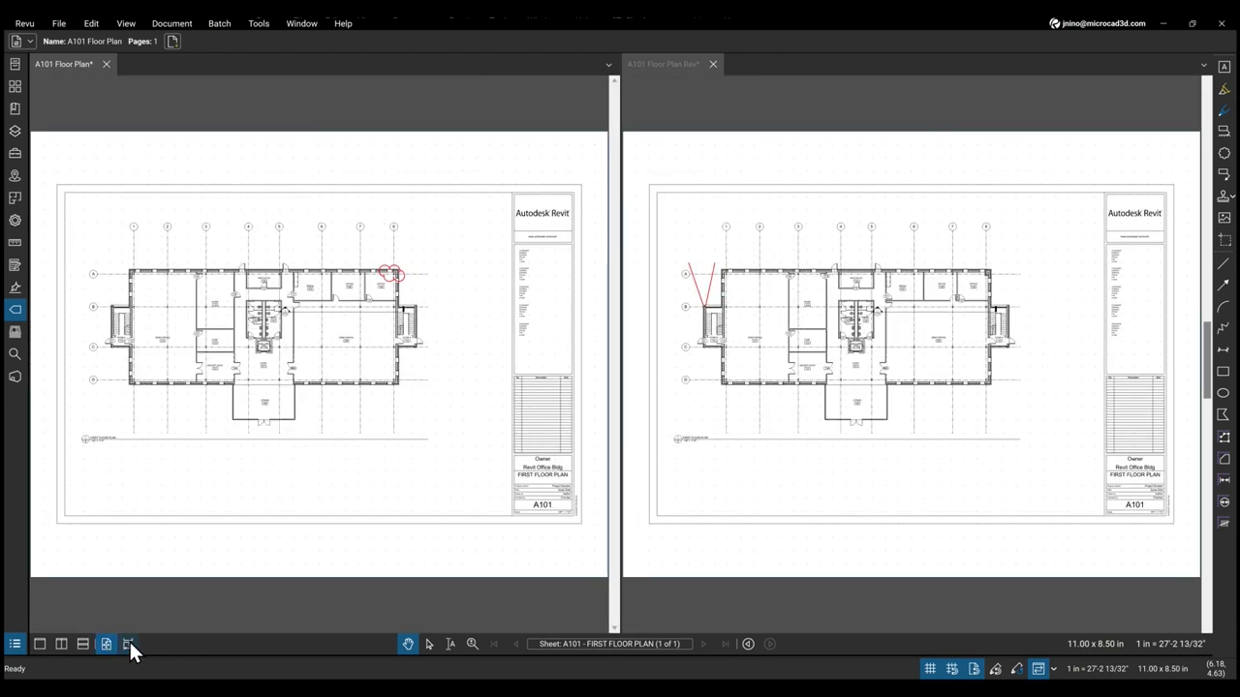
click(128, 645)
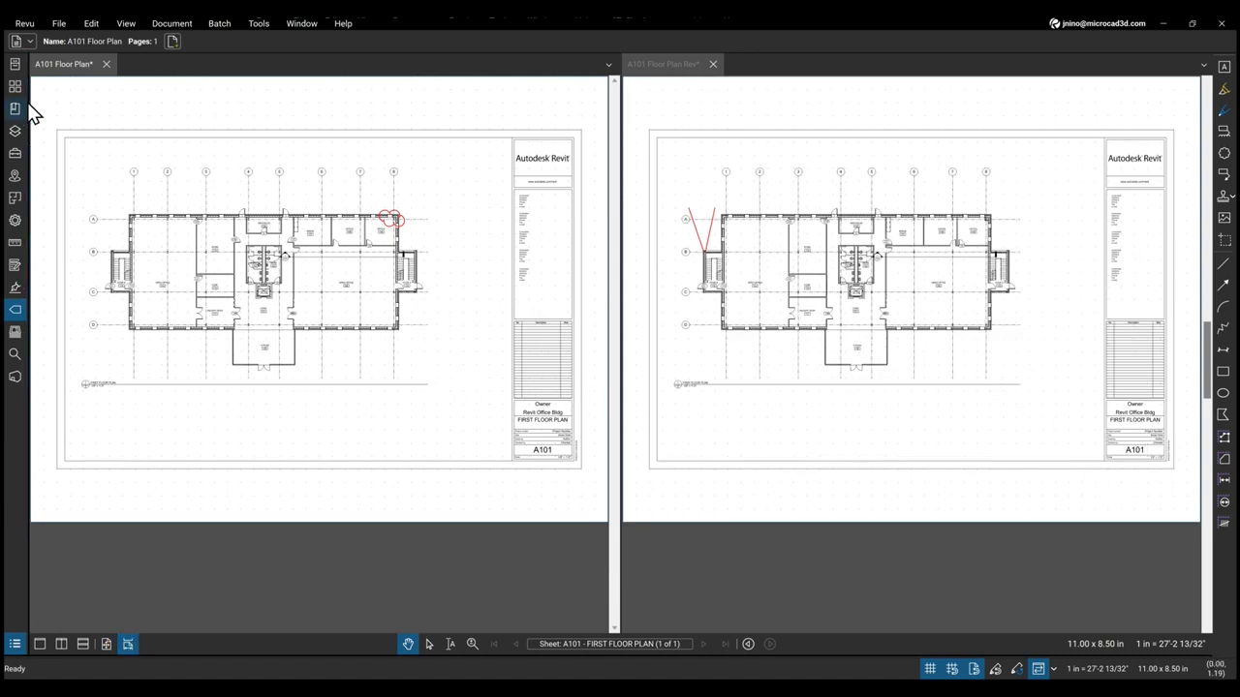
- Close the split view with Ctrl+W, keeping only A101 Floor Plan, and reopen the File Access list
click(15, 65)
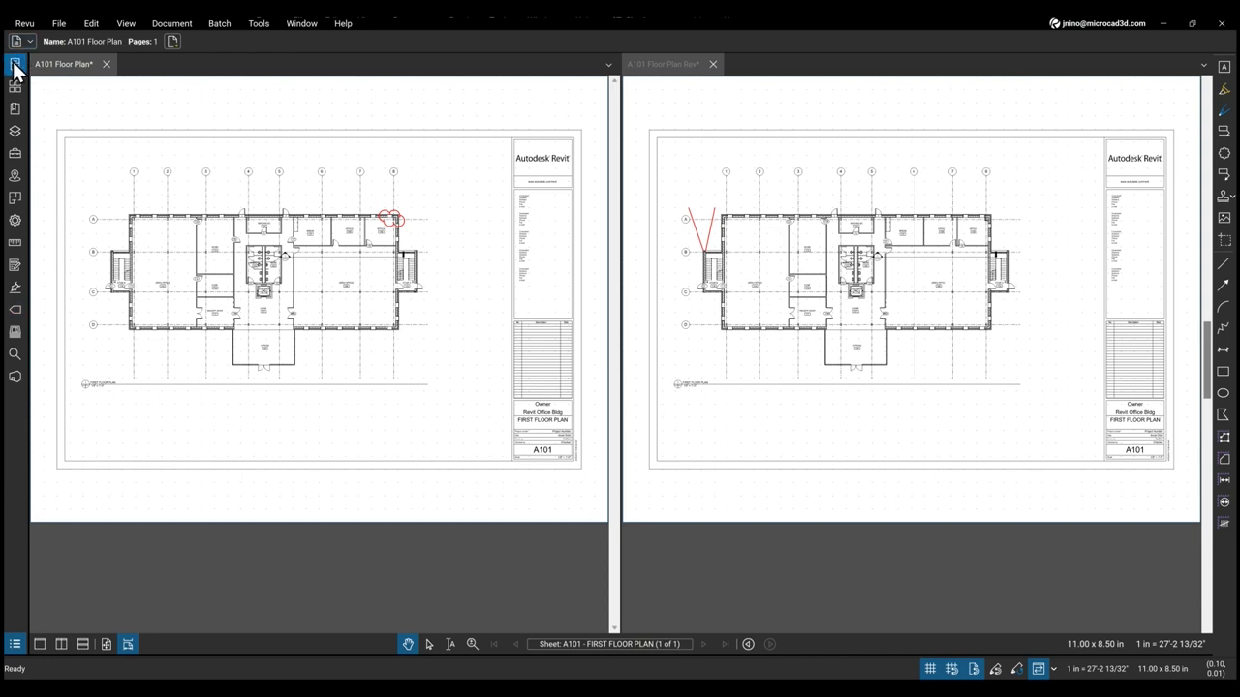
click(16, 85)
click(15, 63)
key(ctrl+w)
click(16, 86)
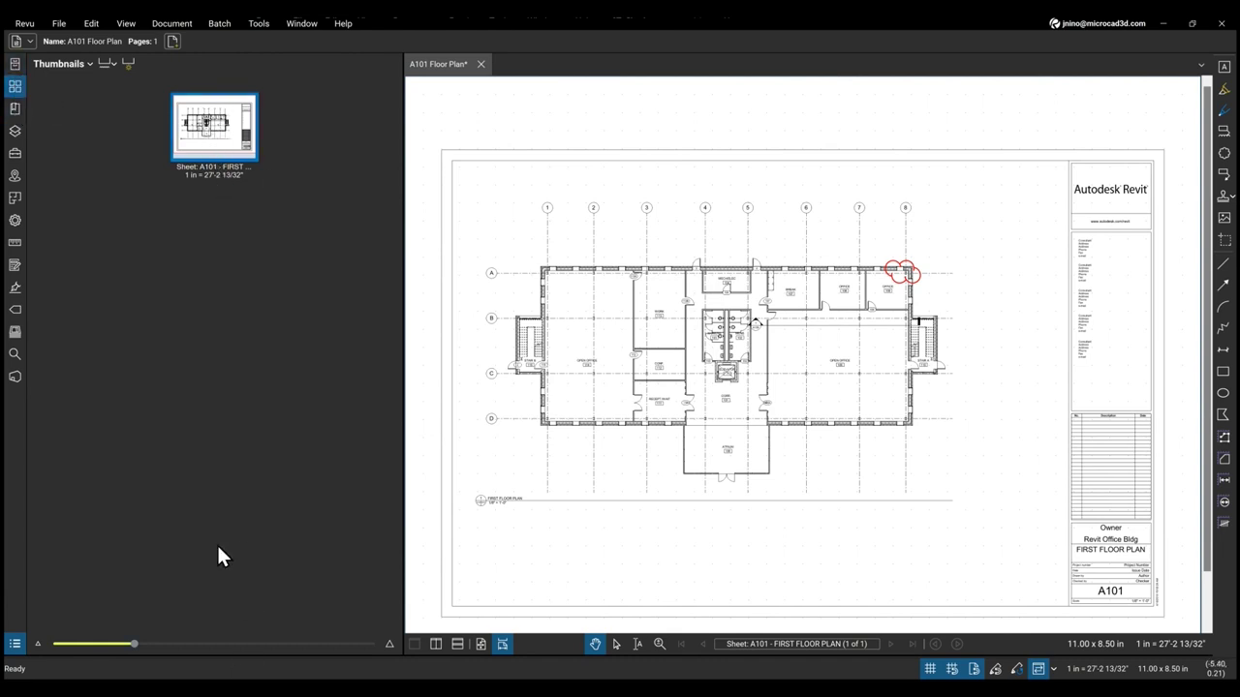
click(14, 64)
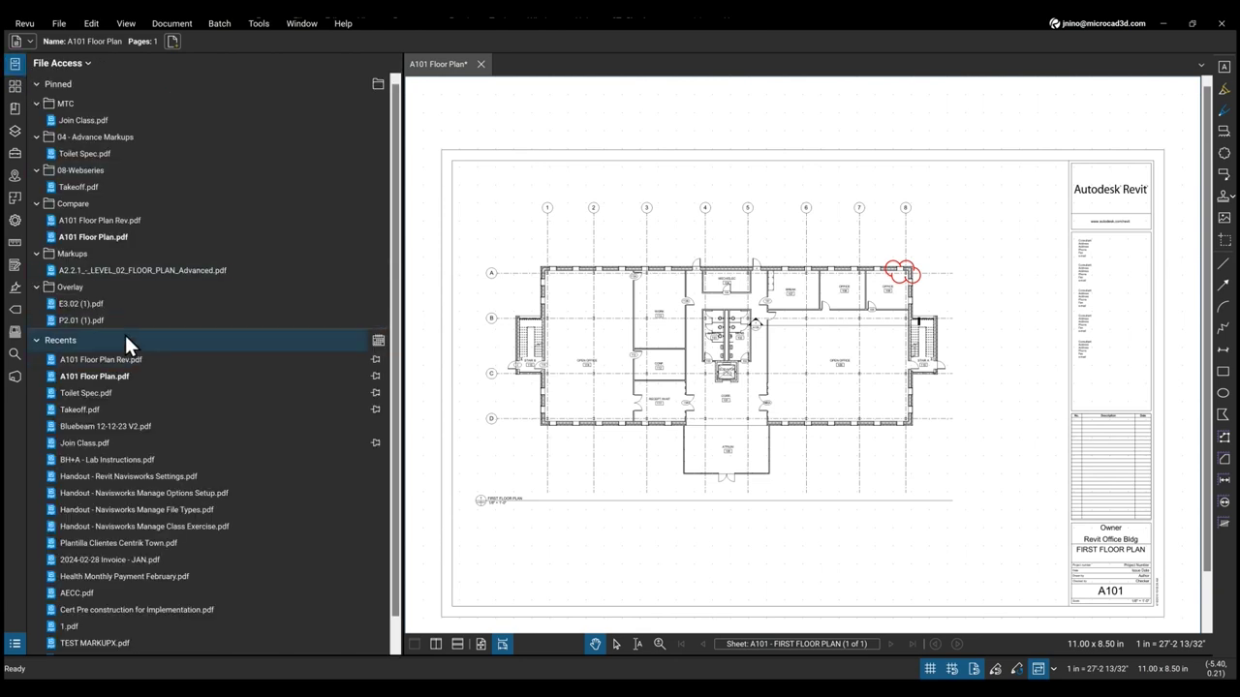
scroll(223, 388, down, 1)
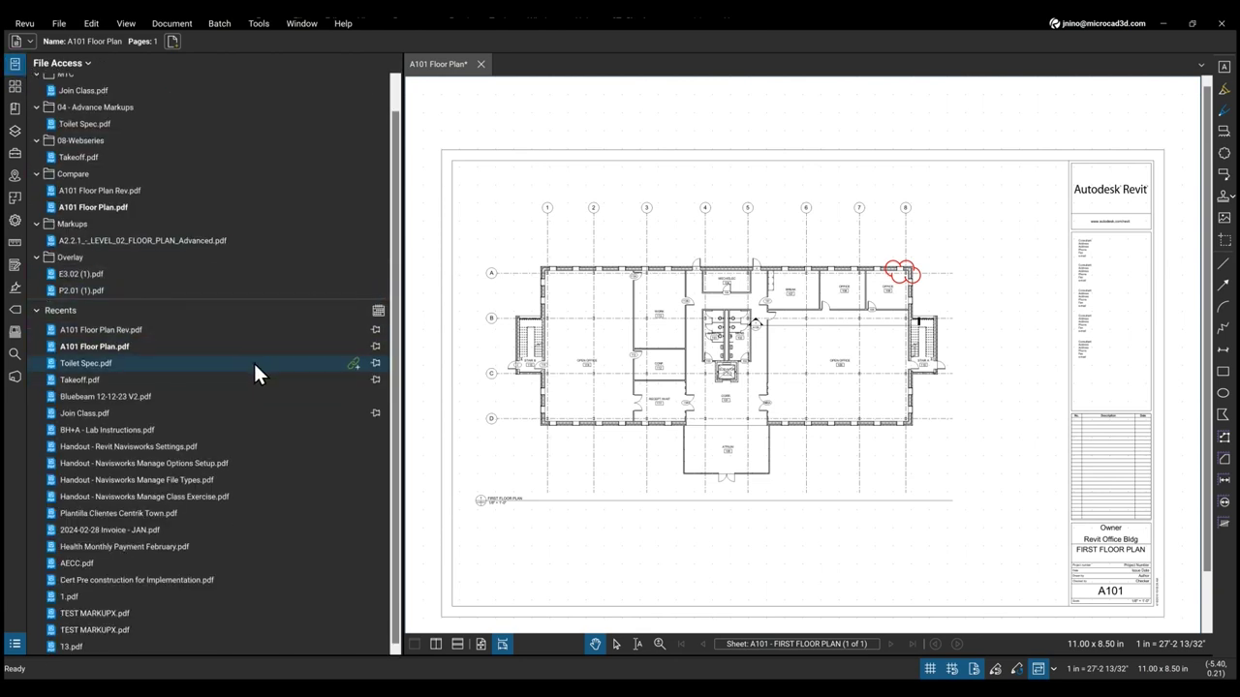
- Open Join Class.pdf from Recents, collapse the side panel, and fit the whole page in view
click(173, 414)
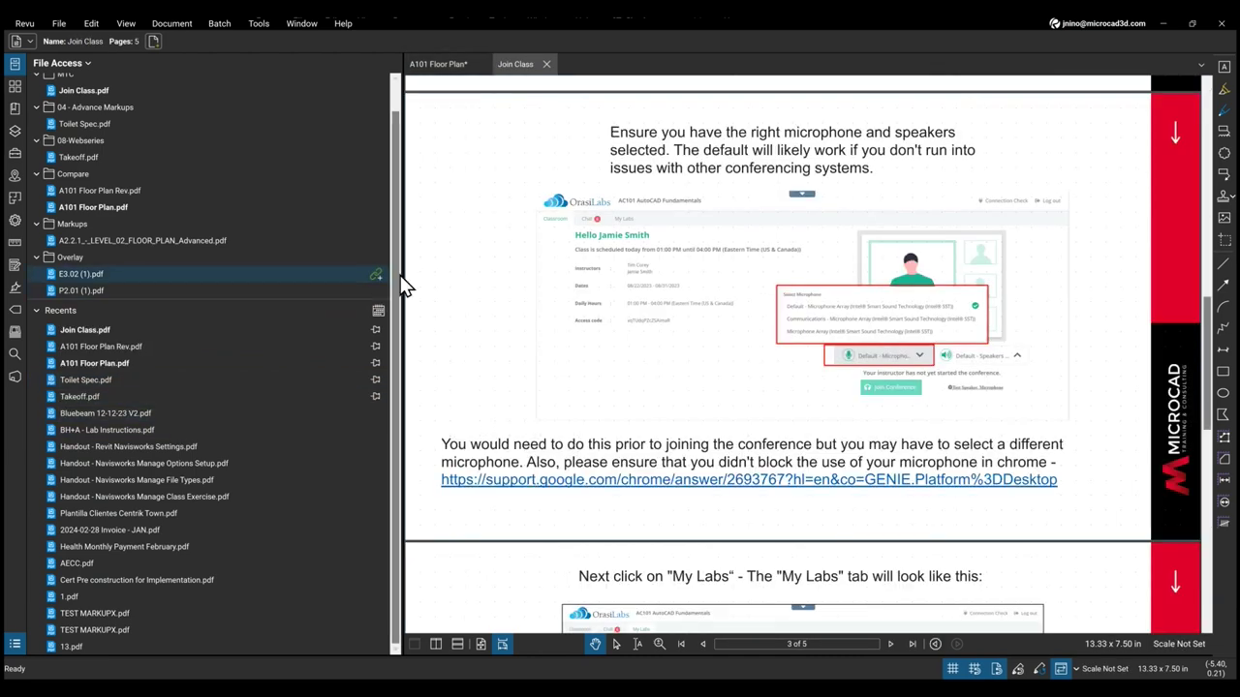
click(401, 270)
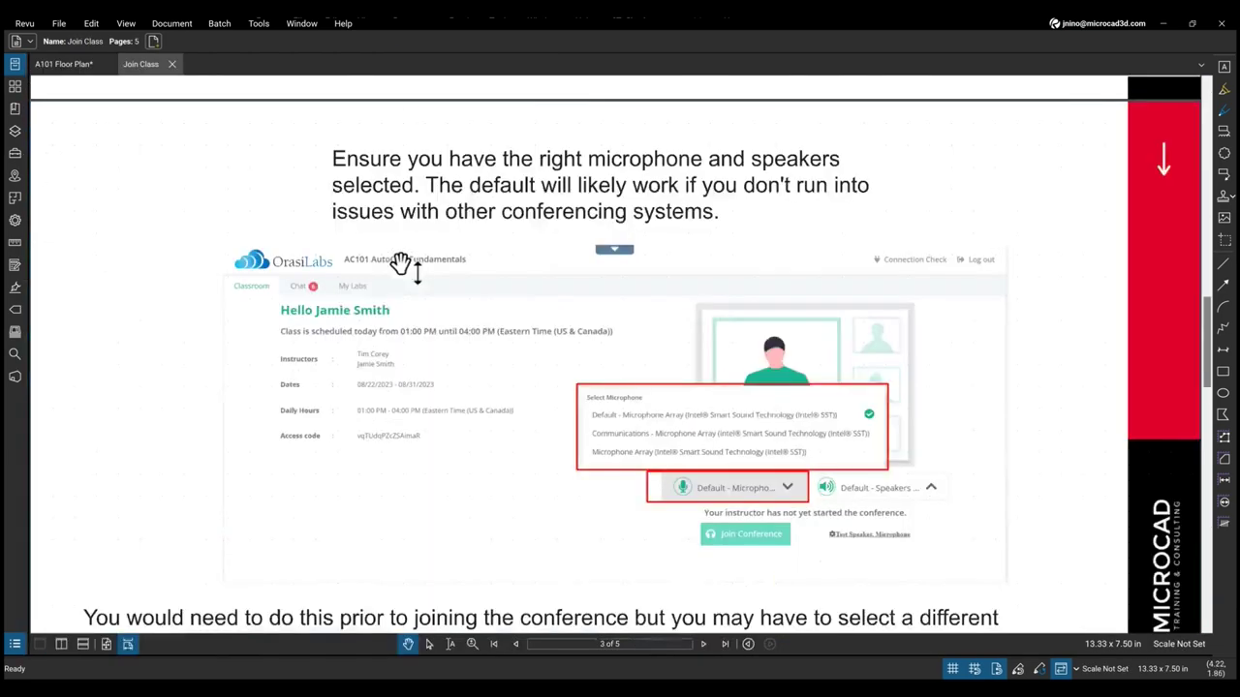
click(108, 645)
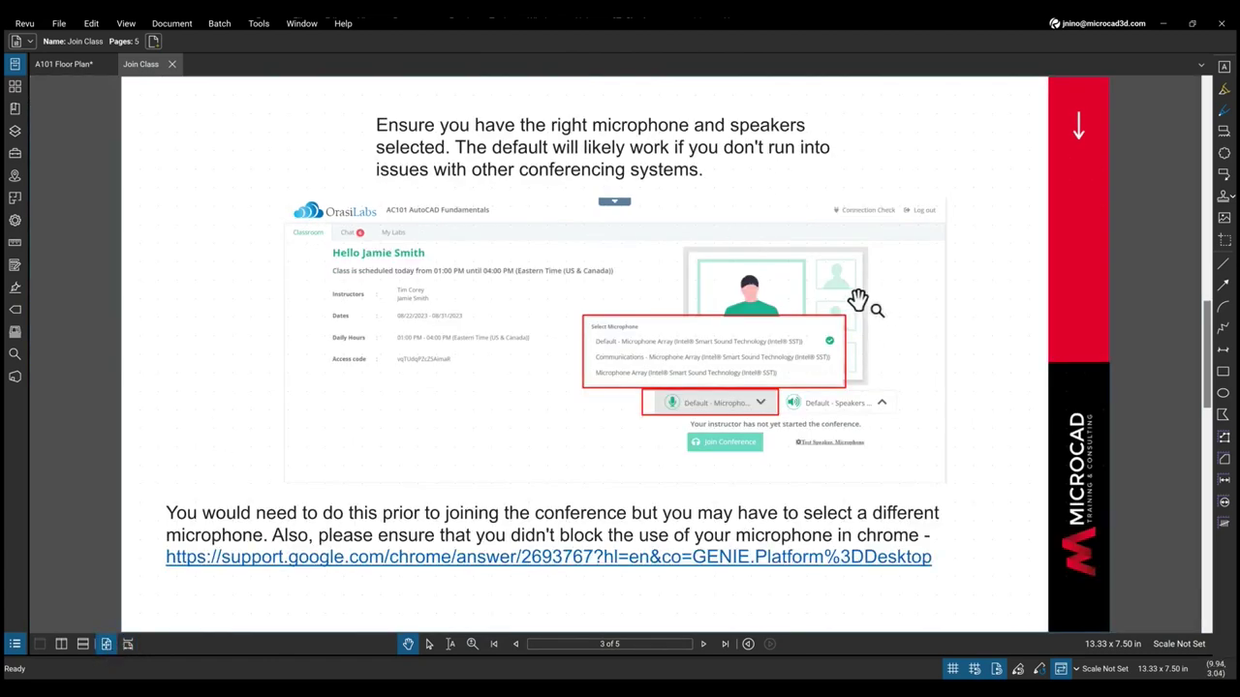
scroll(752, 285, up, 2)
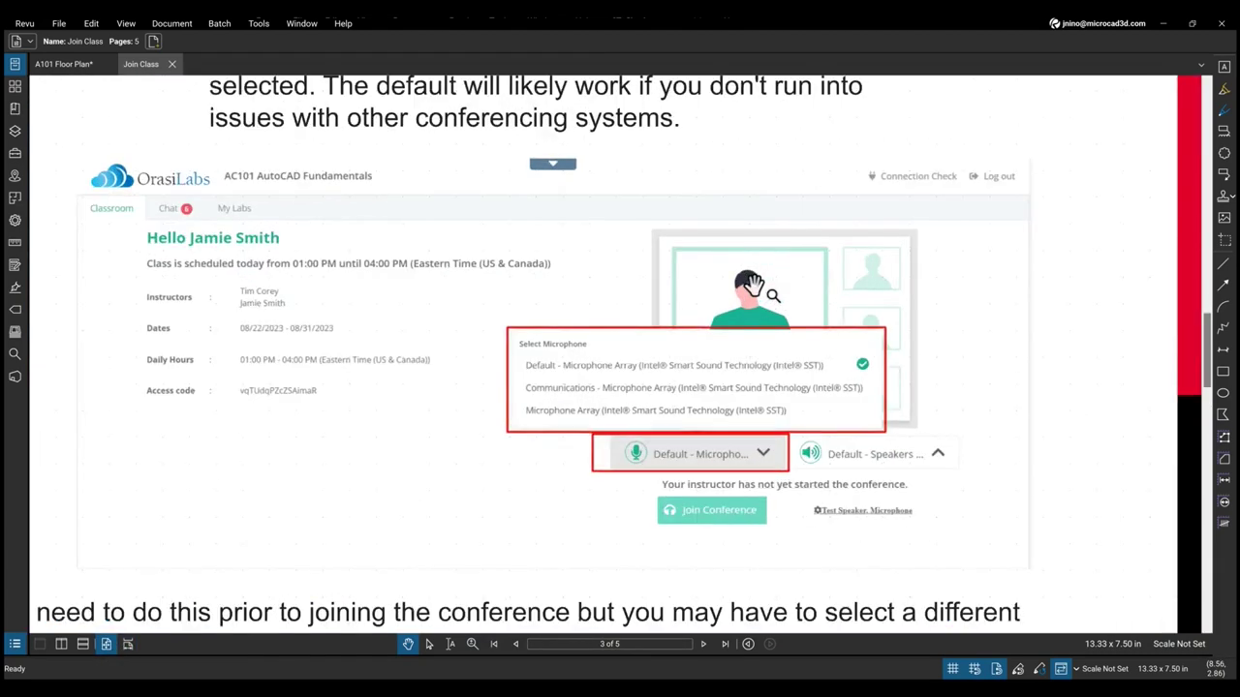
scroll(754, 287, down, 3)
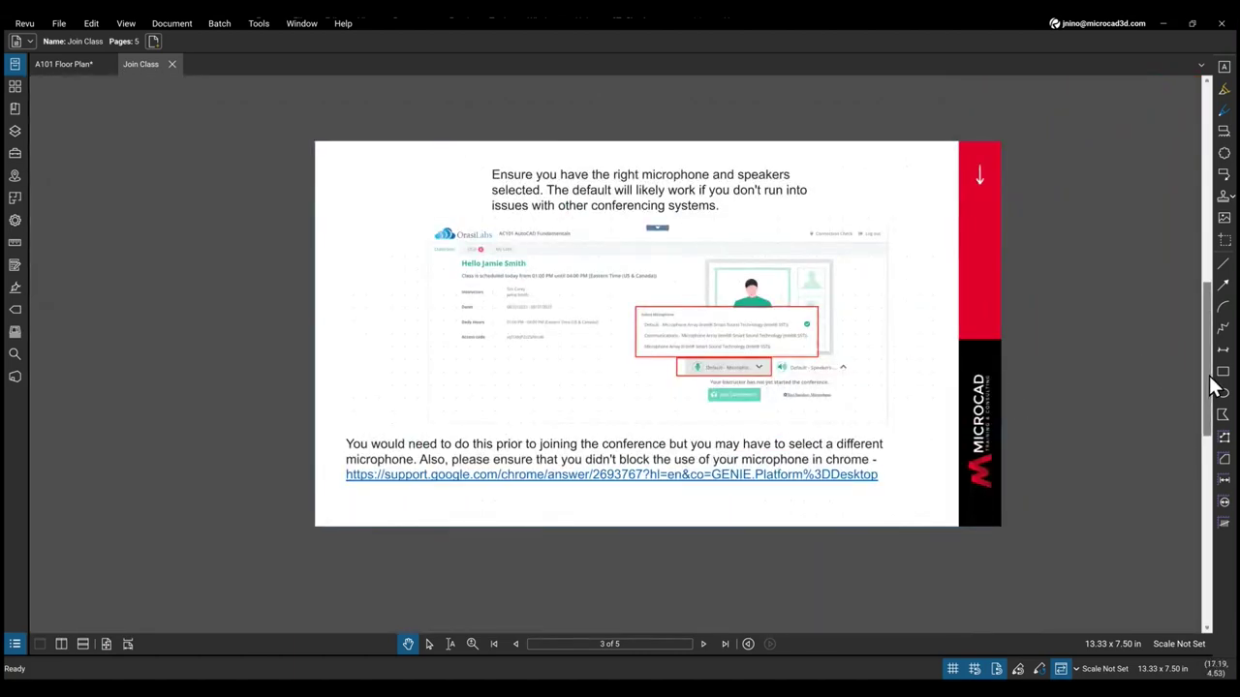
drag(1209, 269, 1216, 169)
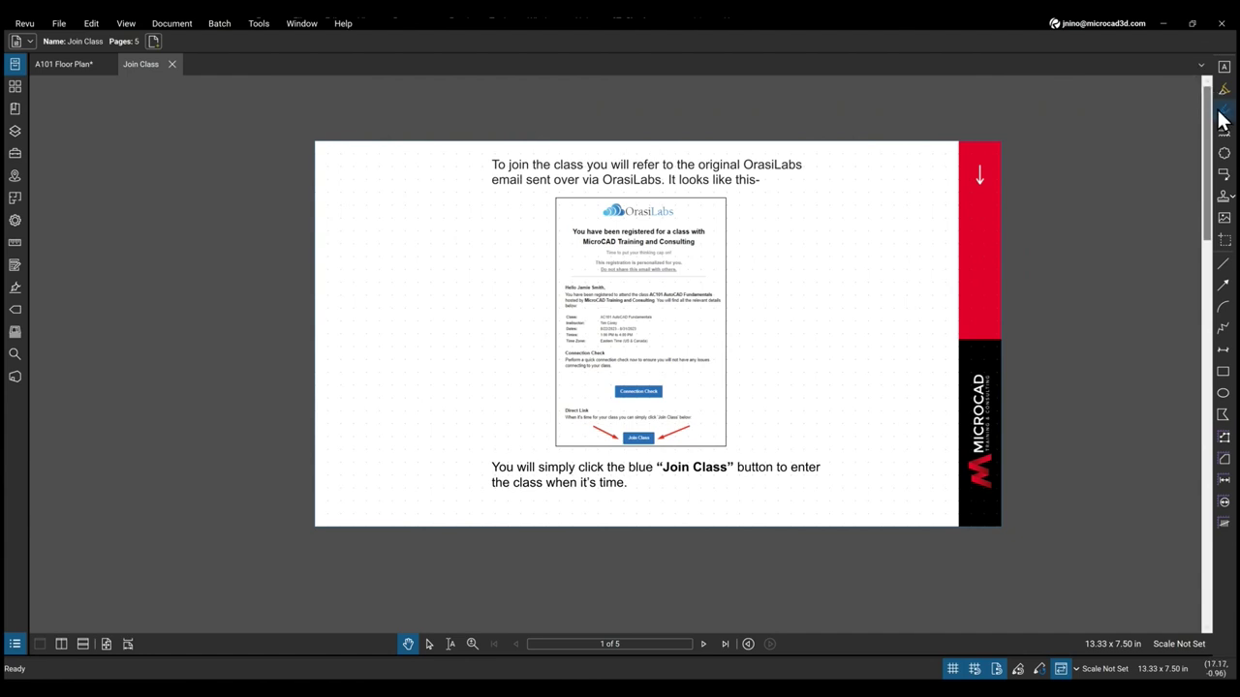
mouse_move(1209, 110)
mouse_down()
mouse_move(1219, 277)
mouse_move(1201, 451)
mouse_move(1201, 91)
mouse_up()
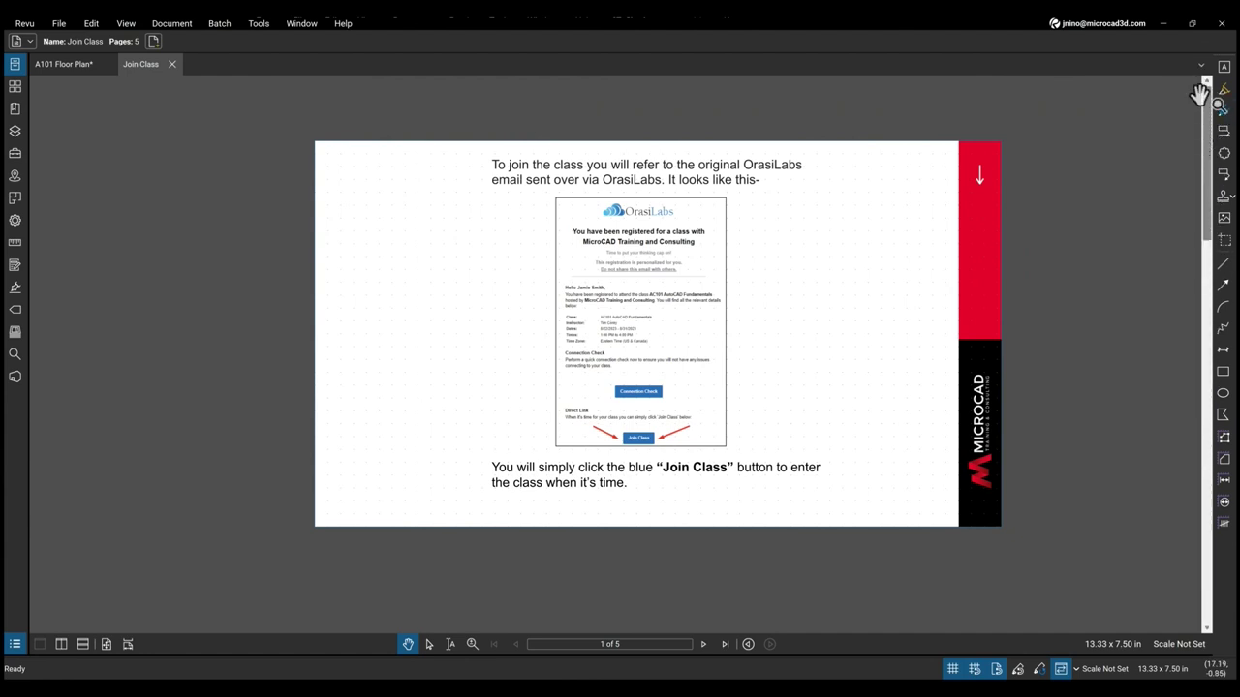
- Page forward through Join Class.pdf to the last page, 5 of 5
click(707, 651)
click(706, 651)
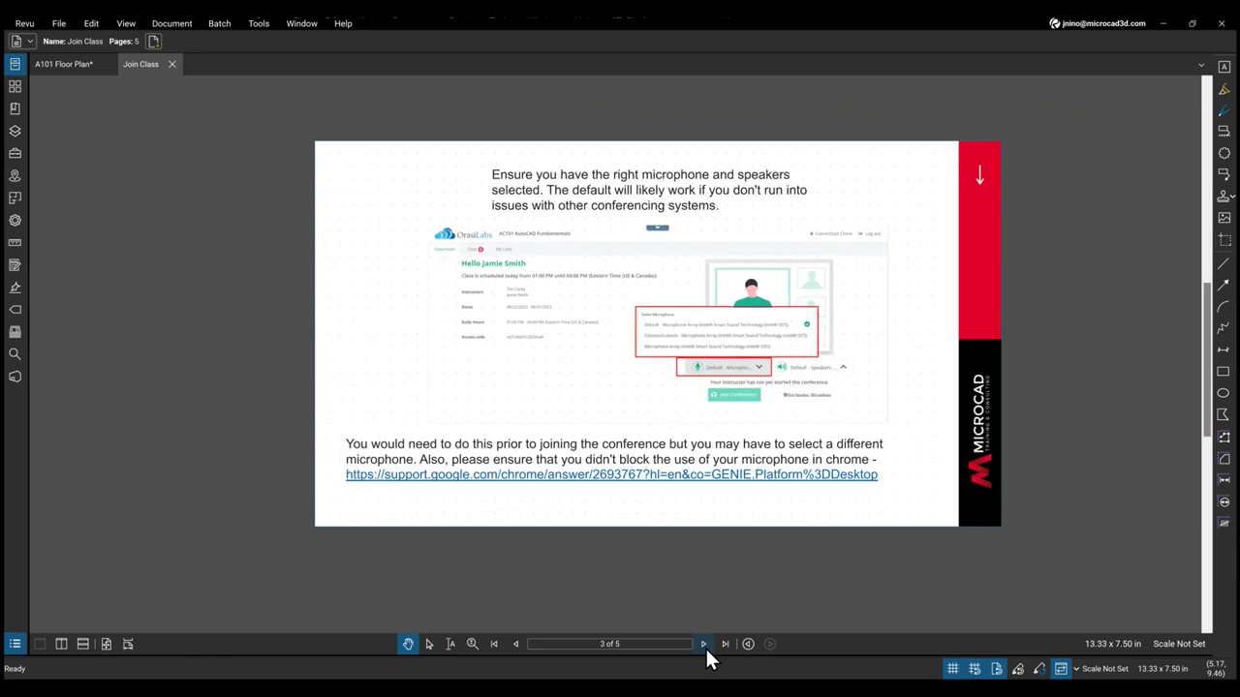
click(706, 651)
click(704, 645)
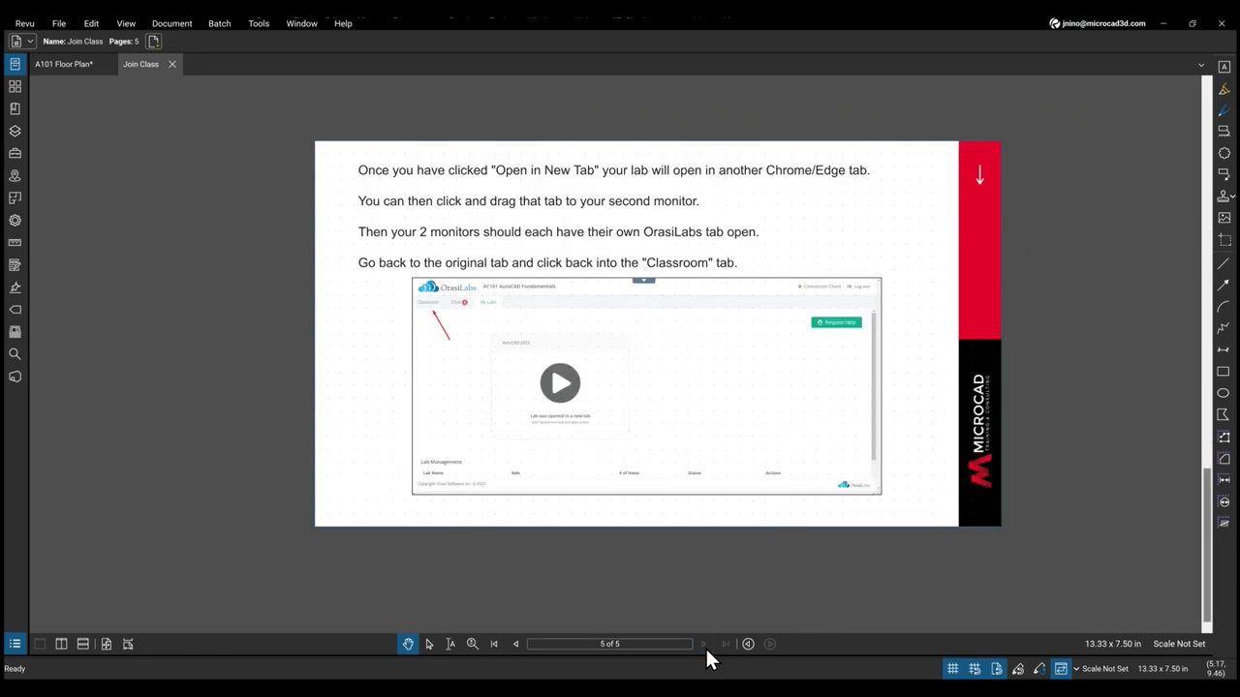
- Fit the page to the window width and scroll back up through the document
click(126, 645)
scroll(584, 376, up, 3)
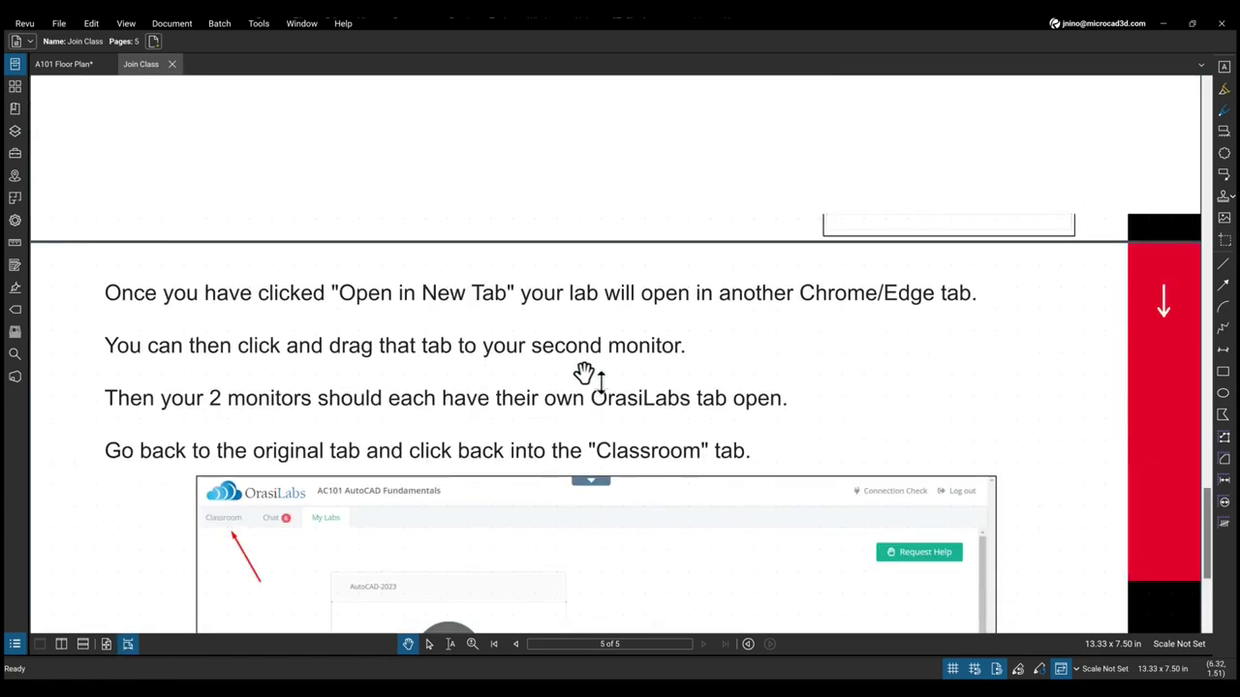
scroll(584, 376, up, 10)
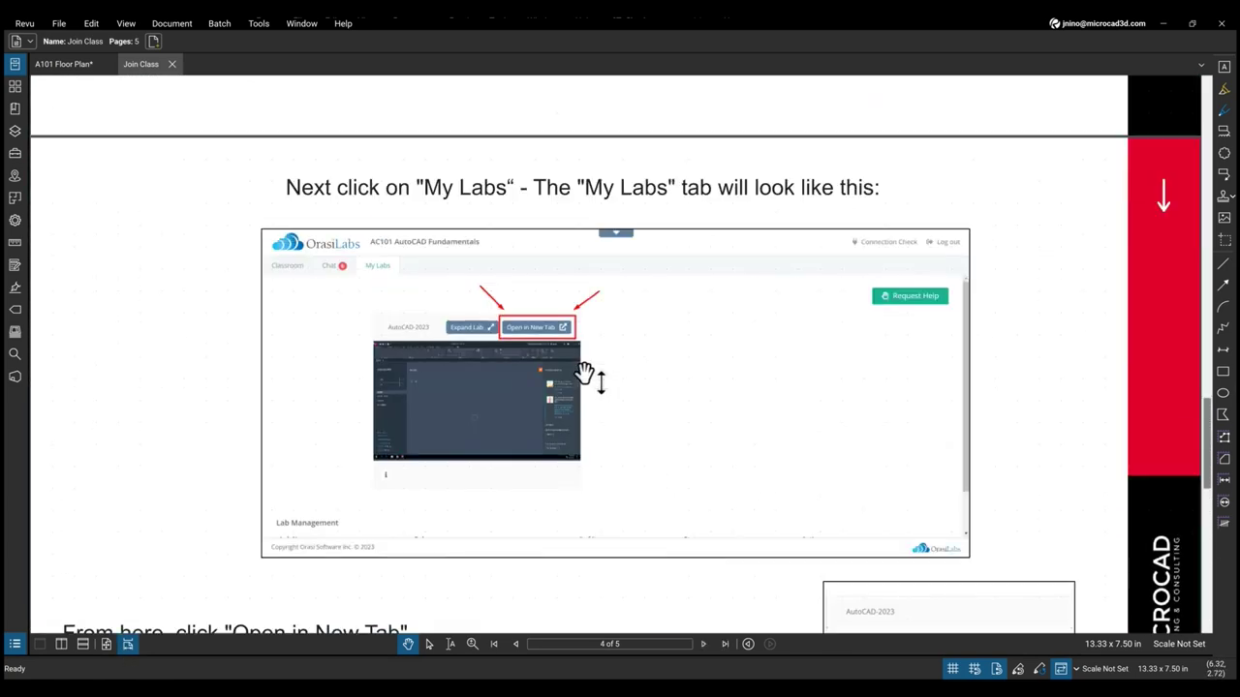
scroll(584, 376, up, 10)
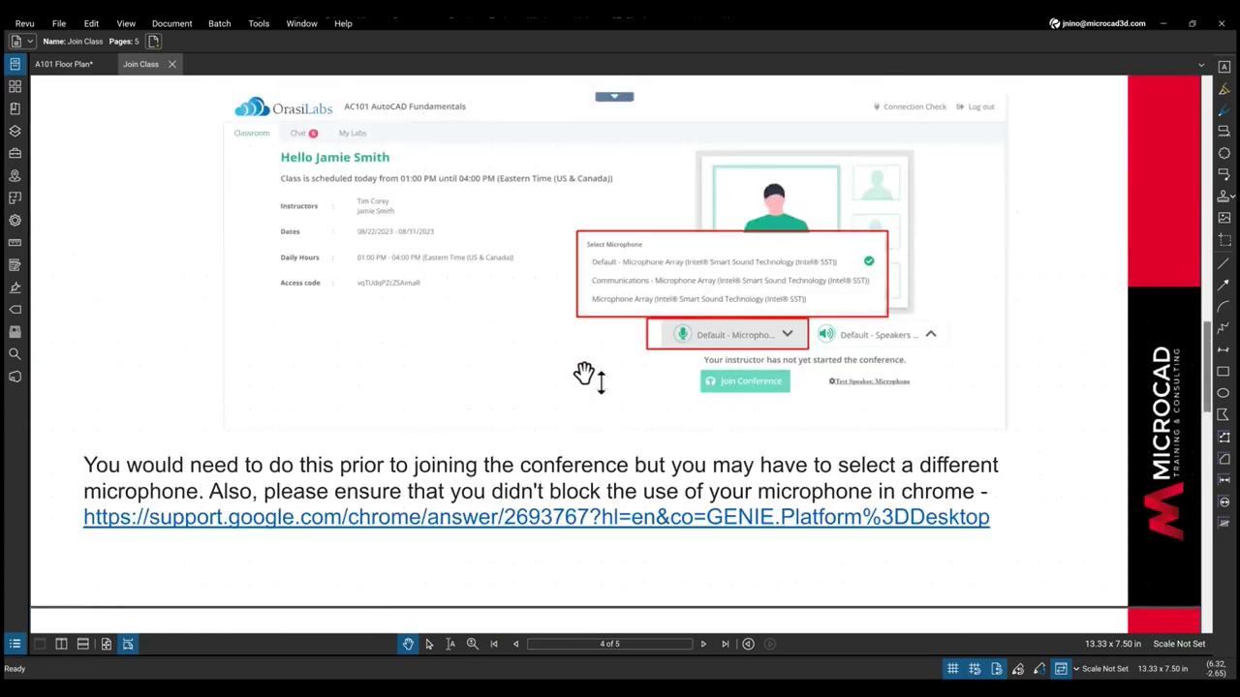
scroll(584, 376, up, 15)
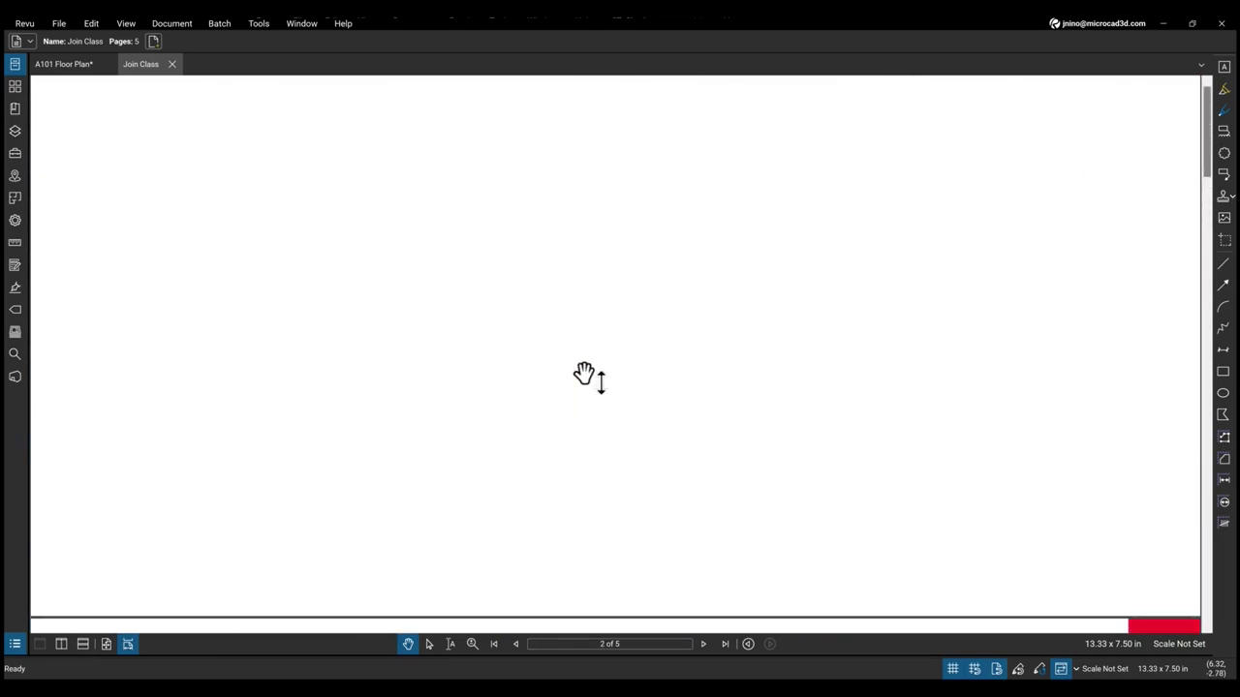
scroll(584, 376, up, 5)
scroll(584, 375, down, 20)
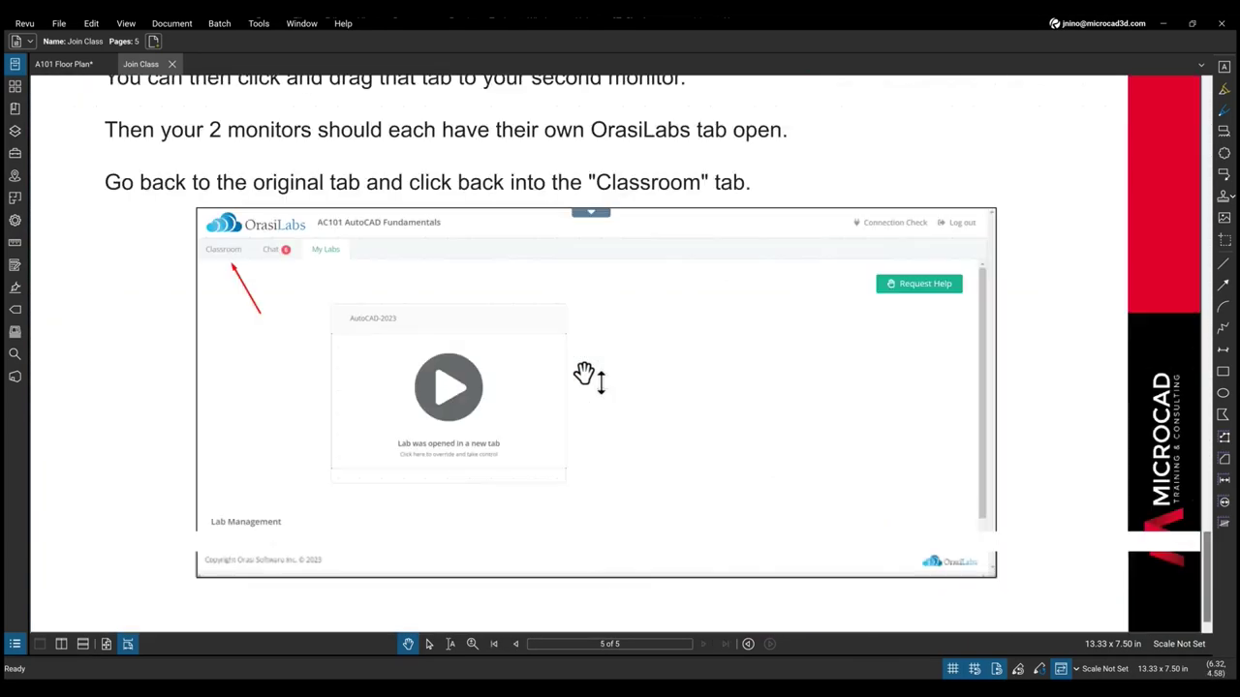
scroll(584, 376, up, 20)
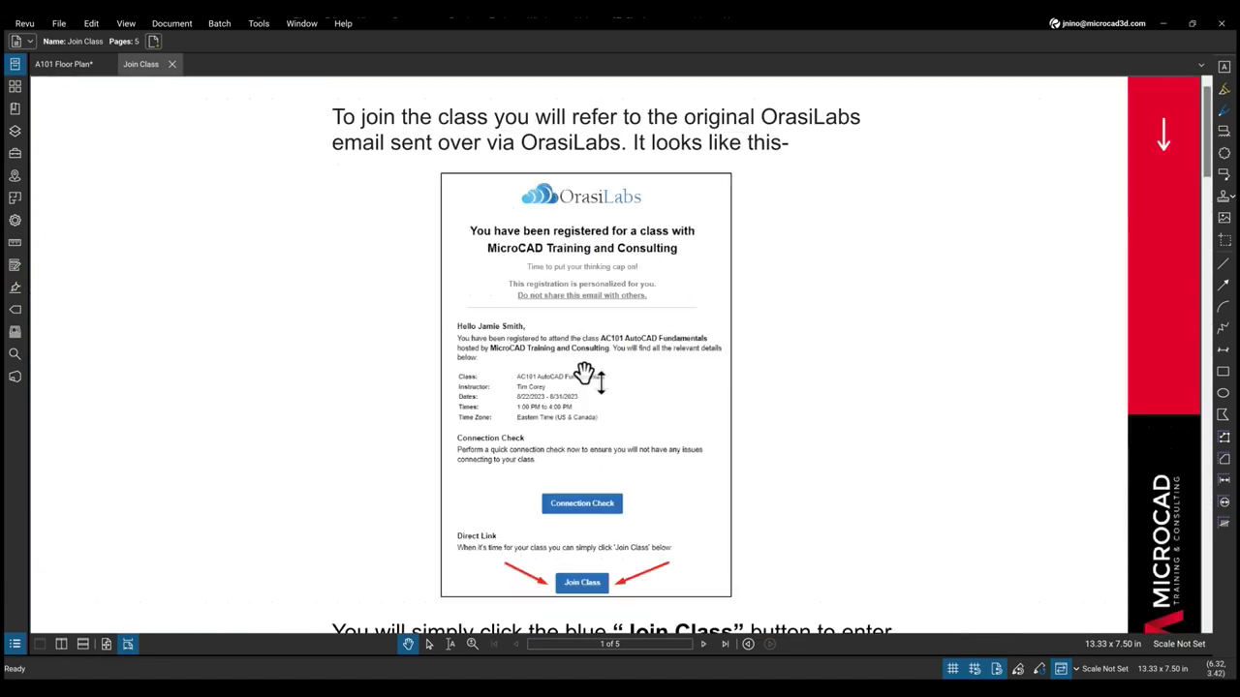
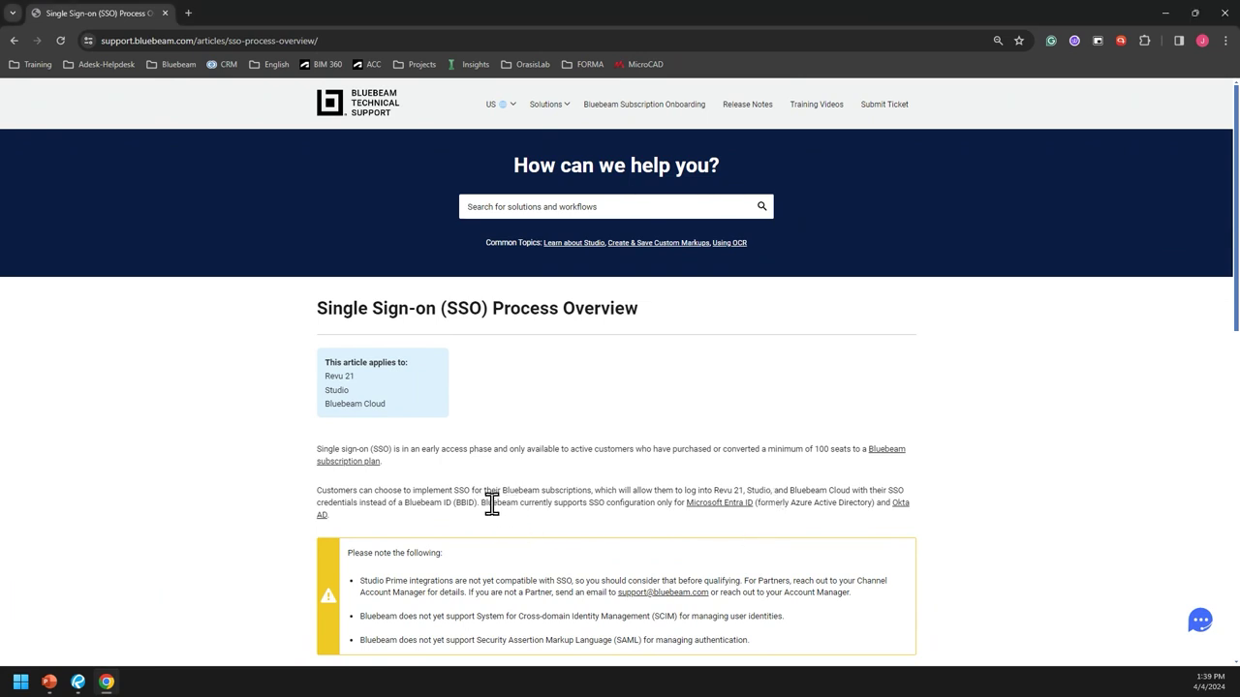
- Select the sentence 'Bluebeam currently supports SSO configuration only' and scroll through the SSO article
drag(486, 504, 681, 506)
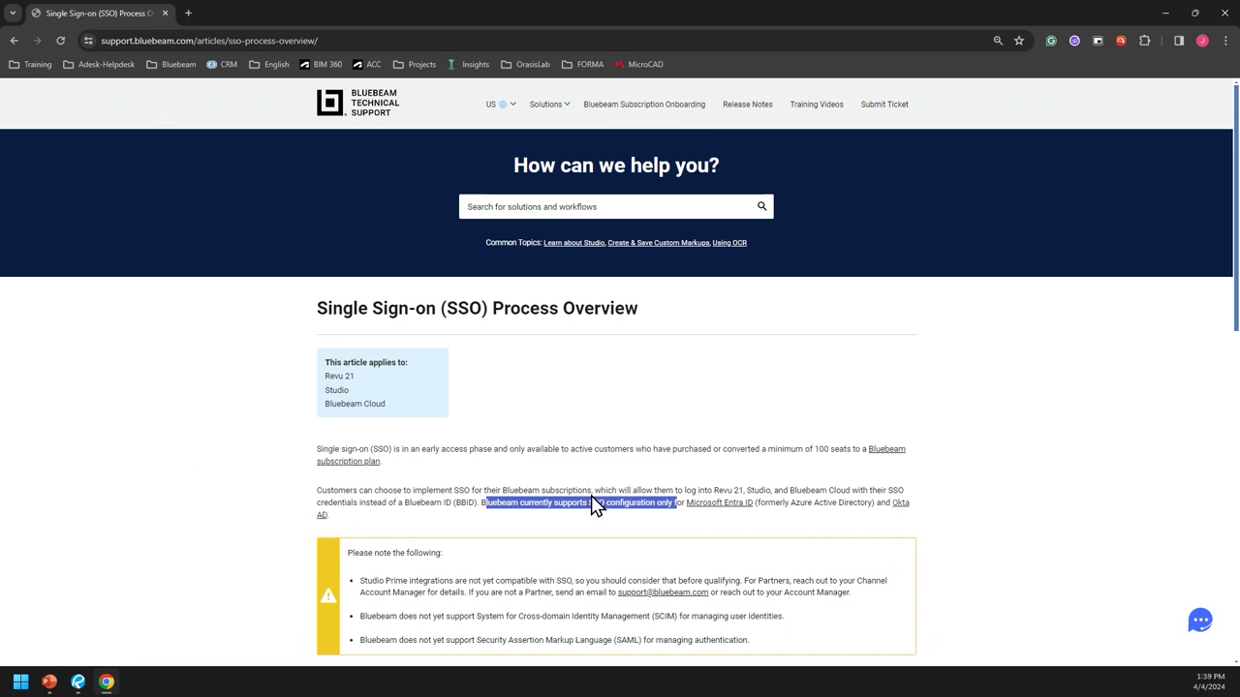
scroll(596, 499, down, 2)
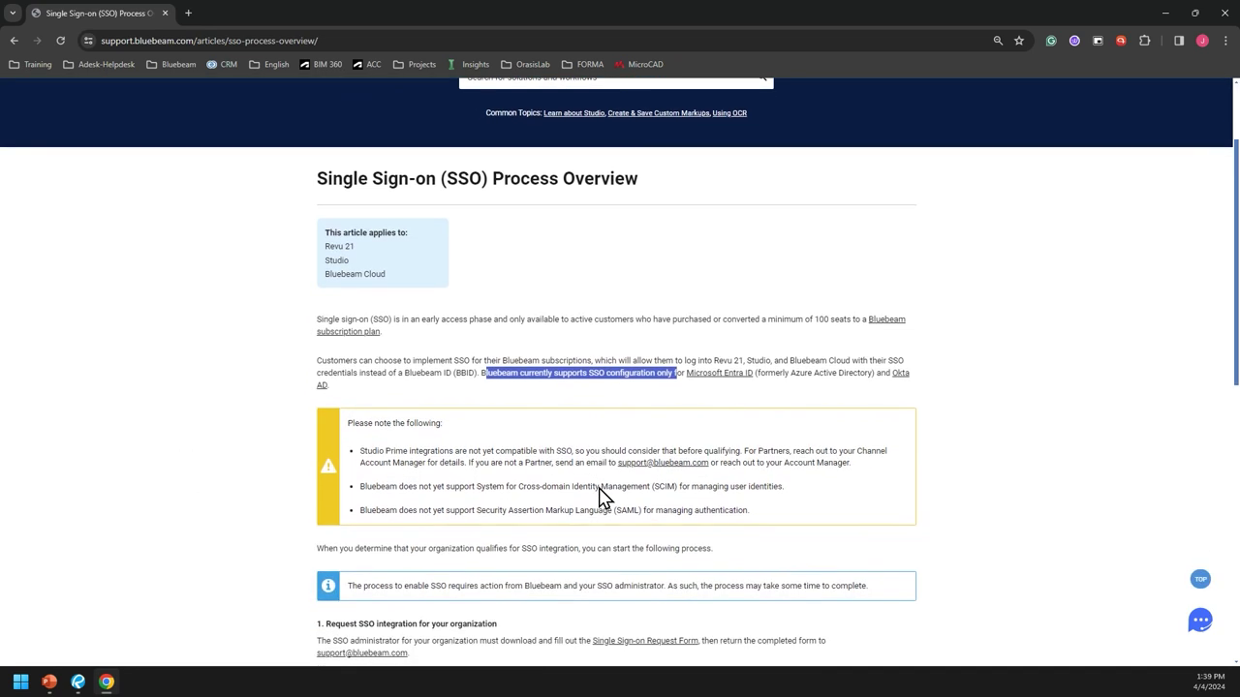
scroll(600, 496, down, 3)
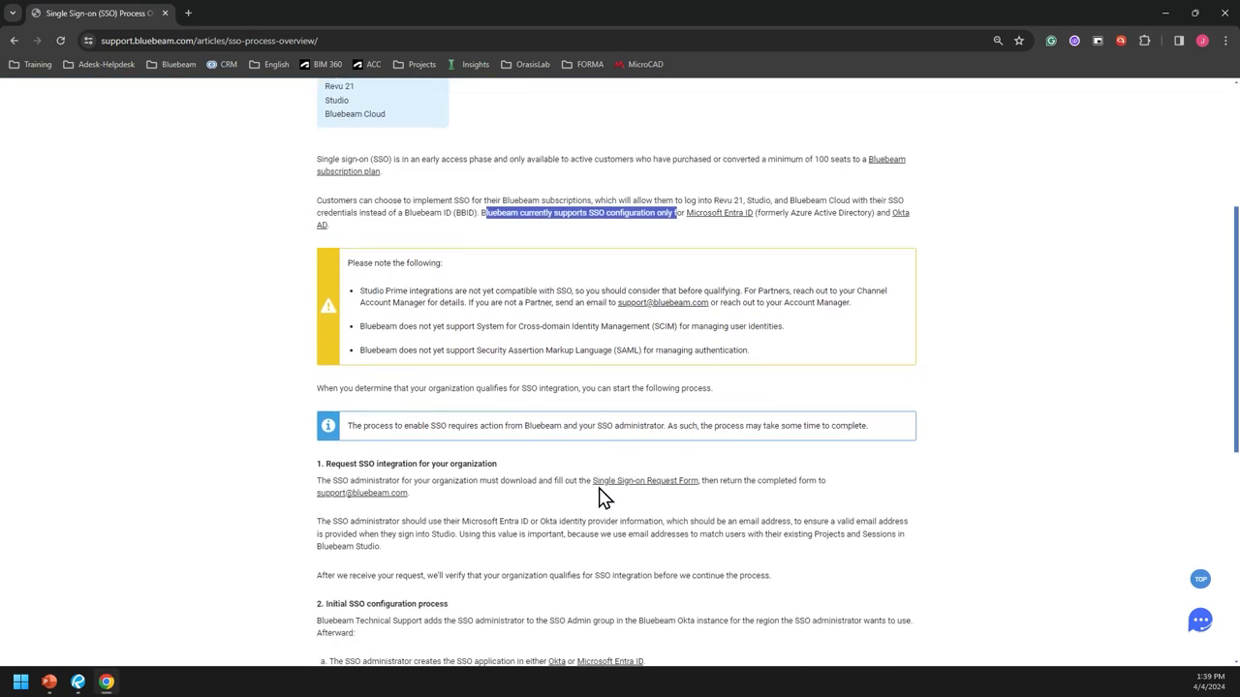
scroll(490, 509, up, 6)
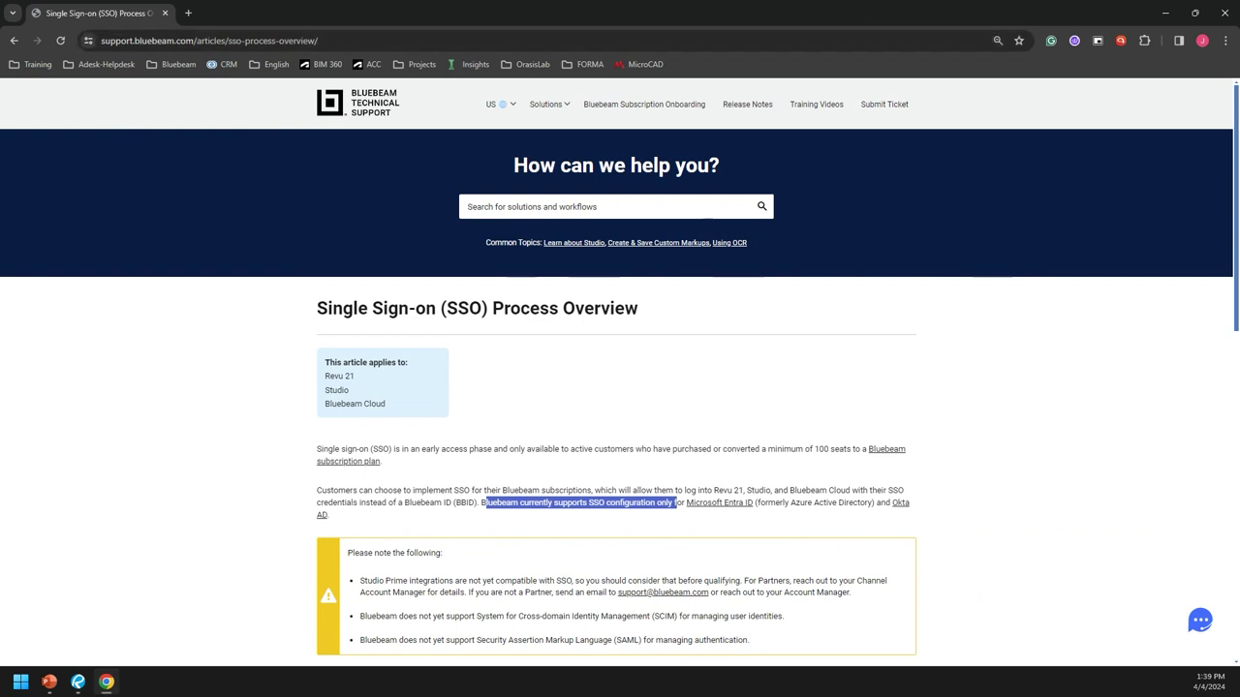
scroll(203, 174, down, 1)
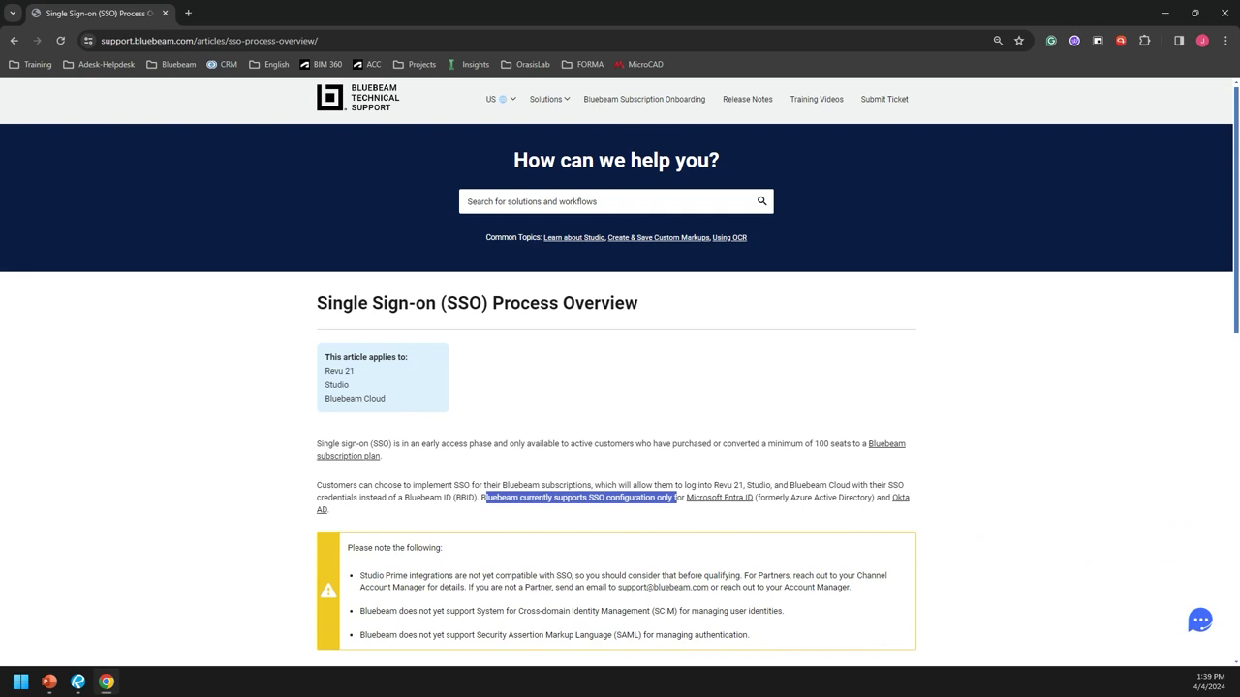
click(78, 682)
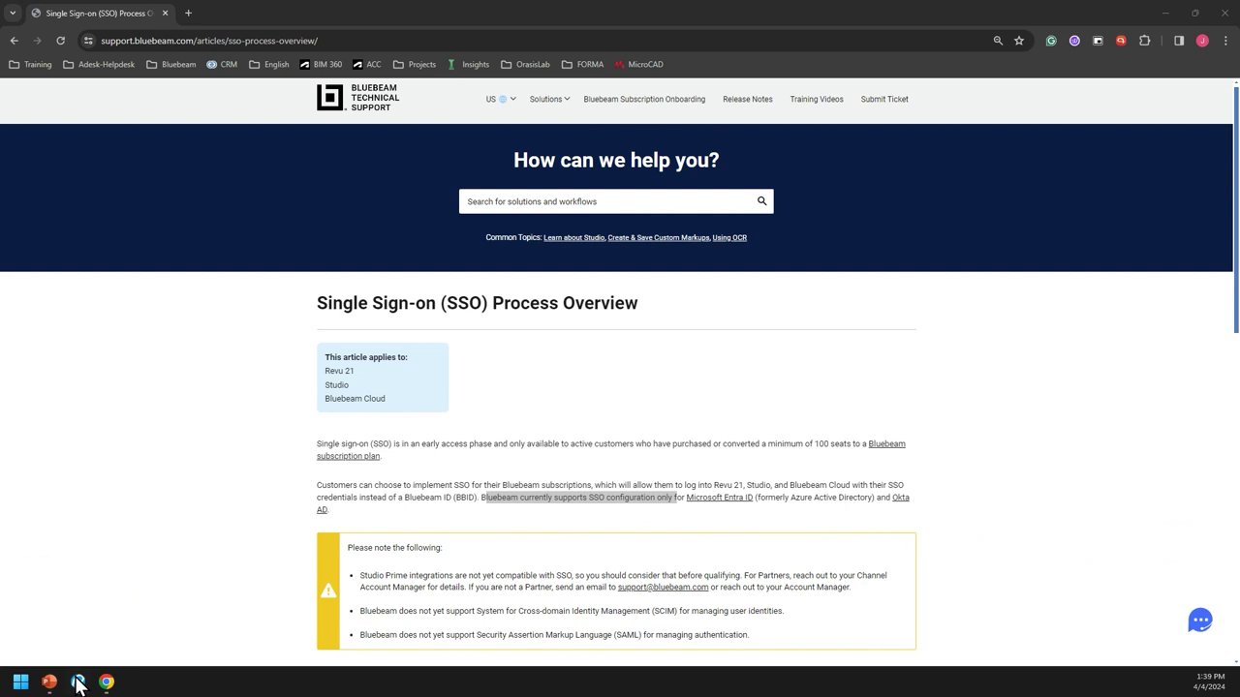
- Return to Revu and switch to the A101 Floor Plan document tab
click(77, 682)
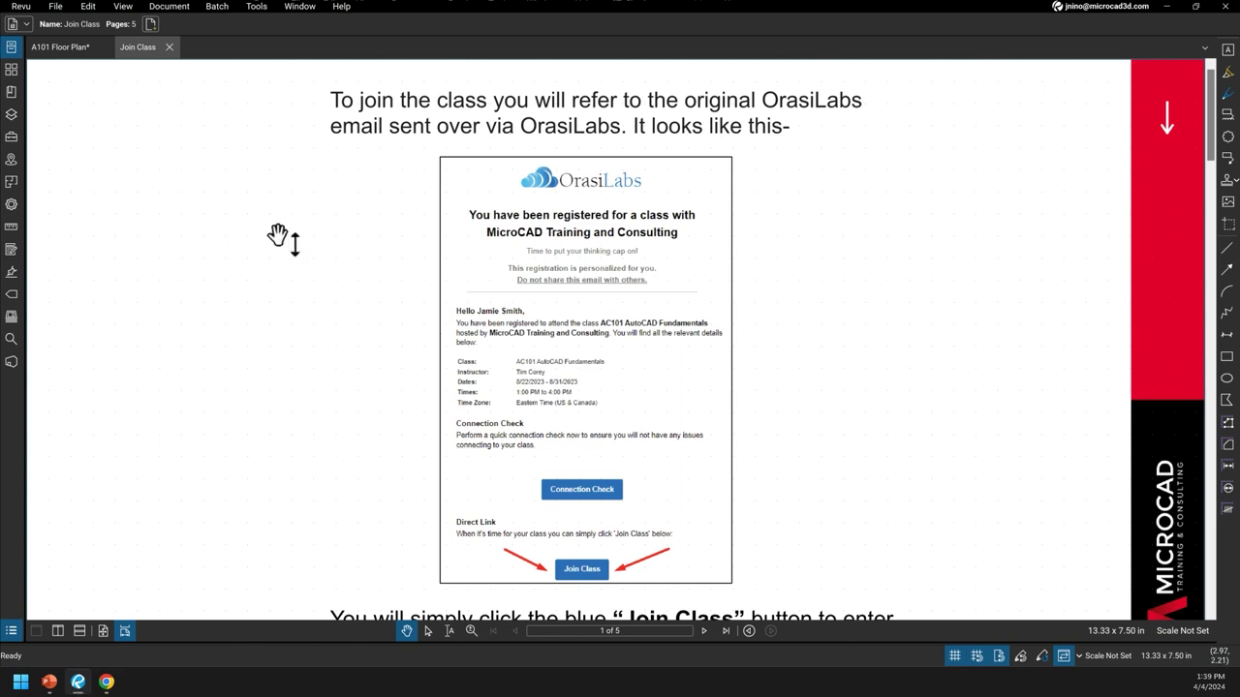
click(78, 53)
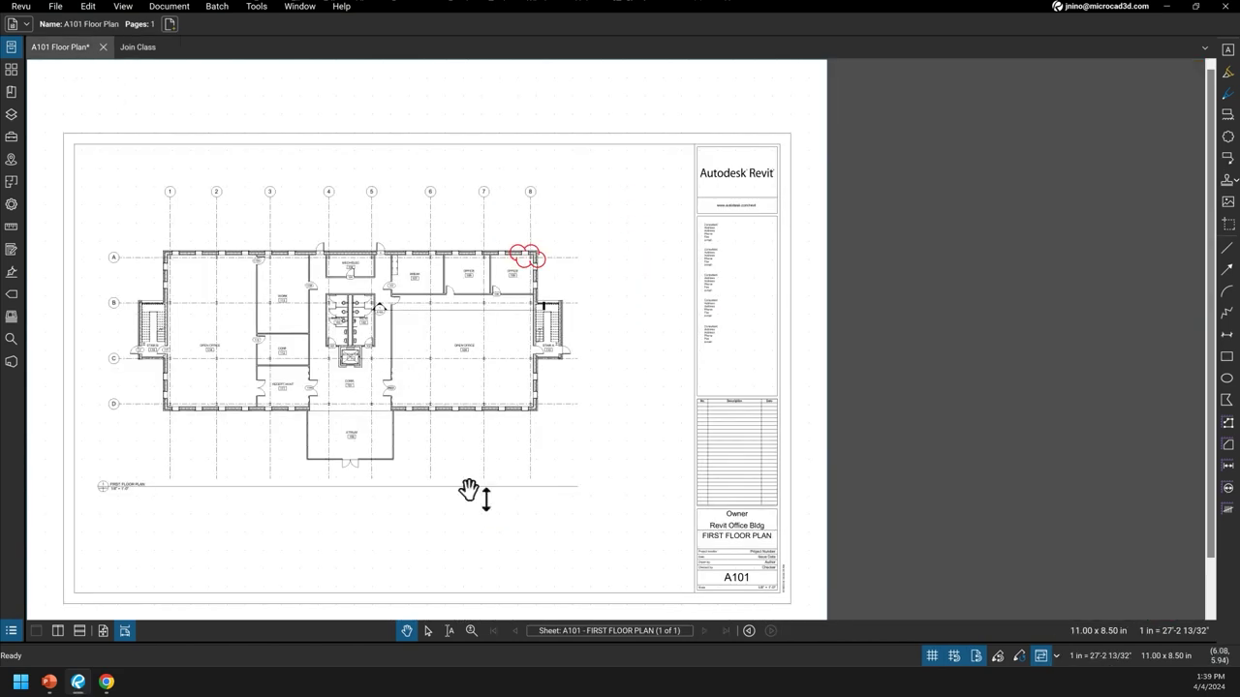
scroll(464, 504, down, 1)
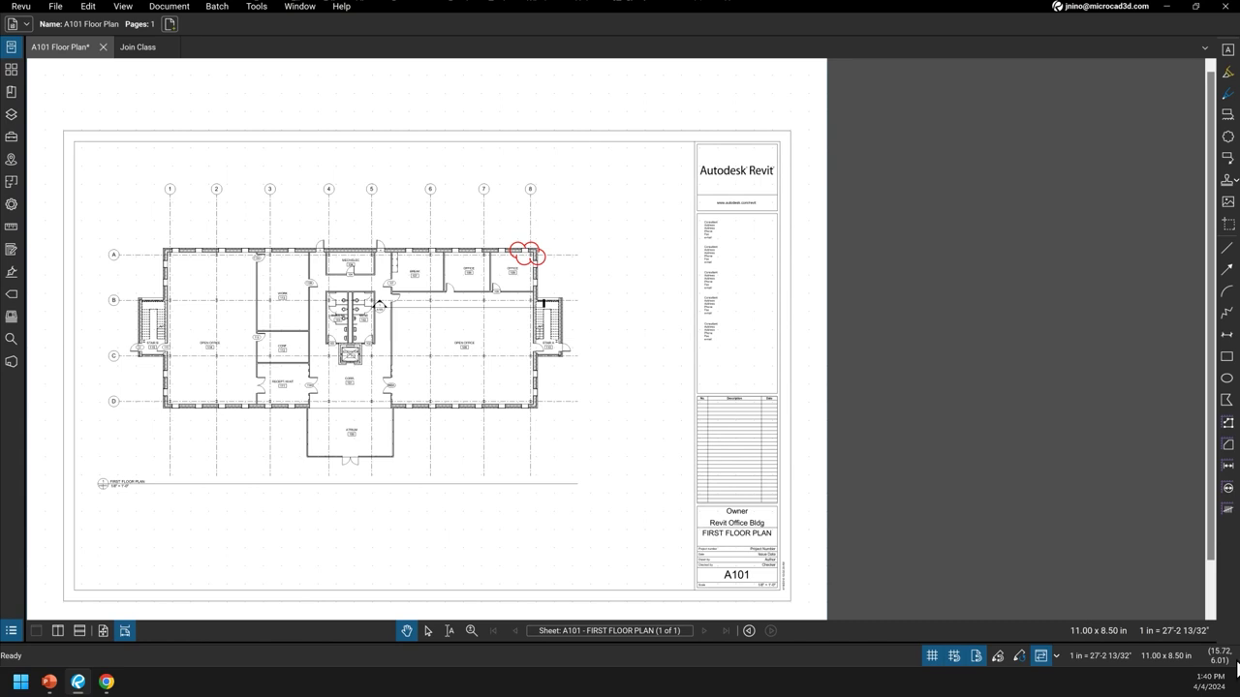
- In Preferences, set the General theme option to Light and confirm with OK
click(22, 7)
click(55, 7)
click(21, 7)
click(21, 7)
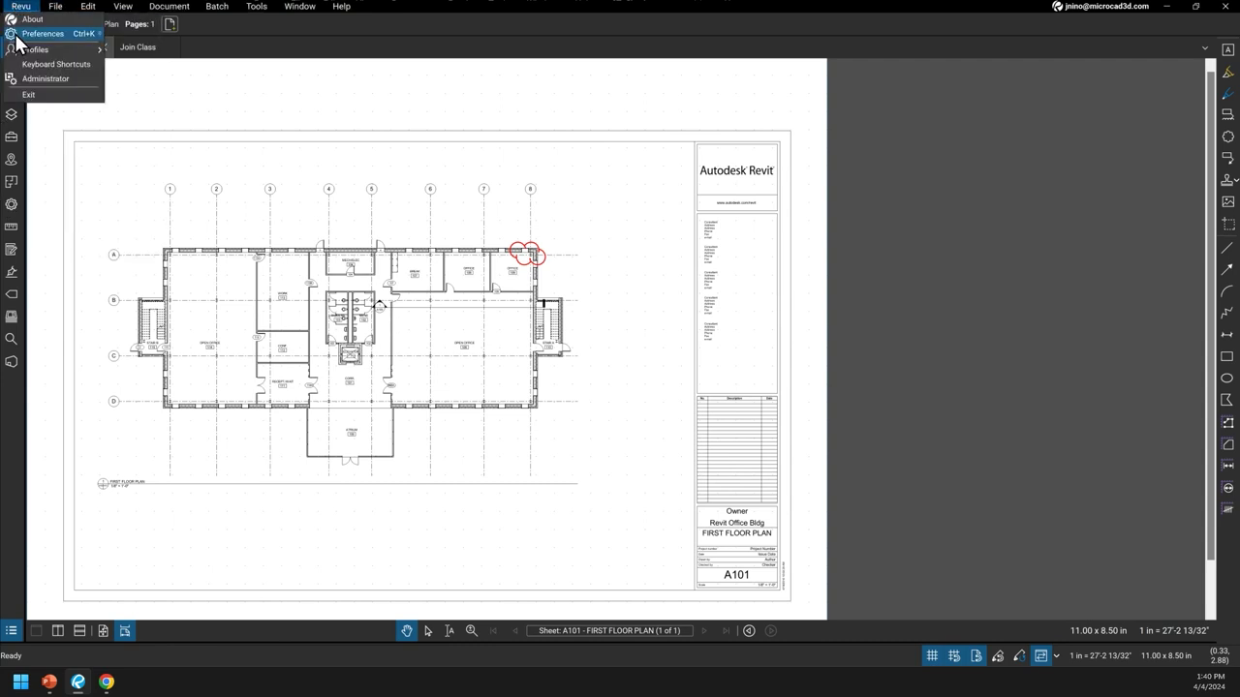
key(Escape)
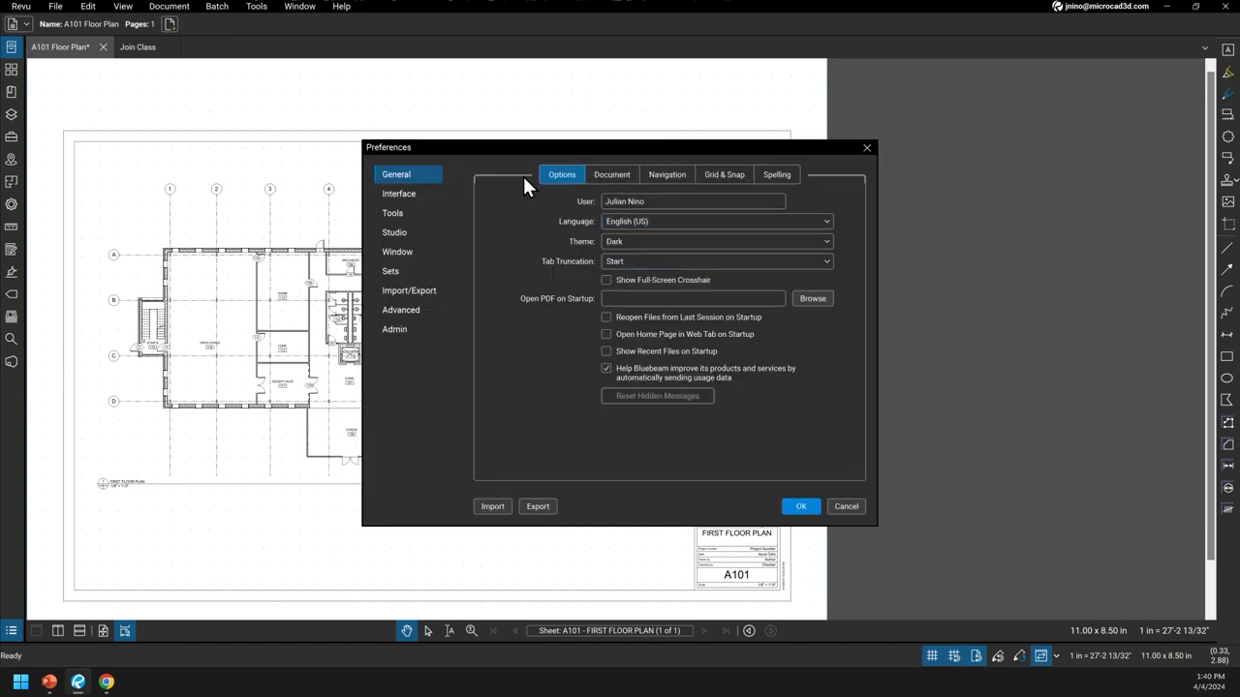
click(617, 241)
click(659, 275)
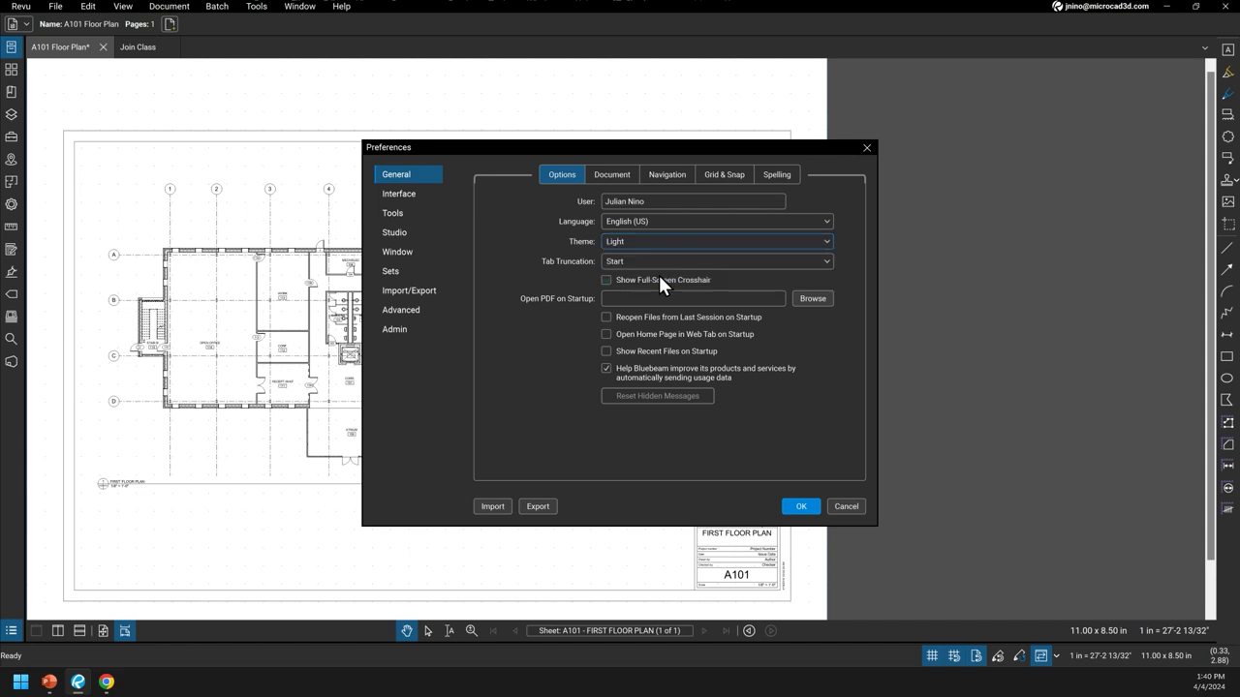
click(799, 514)
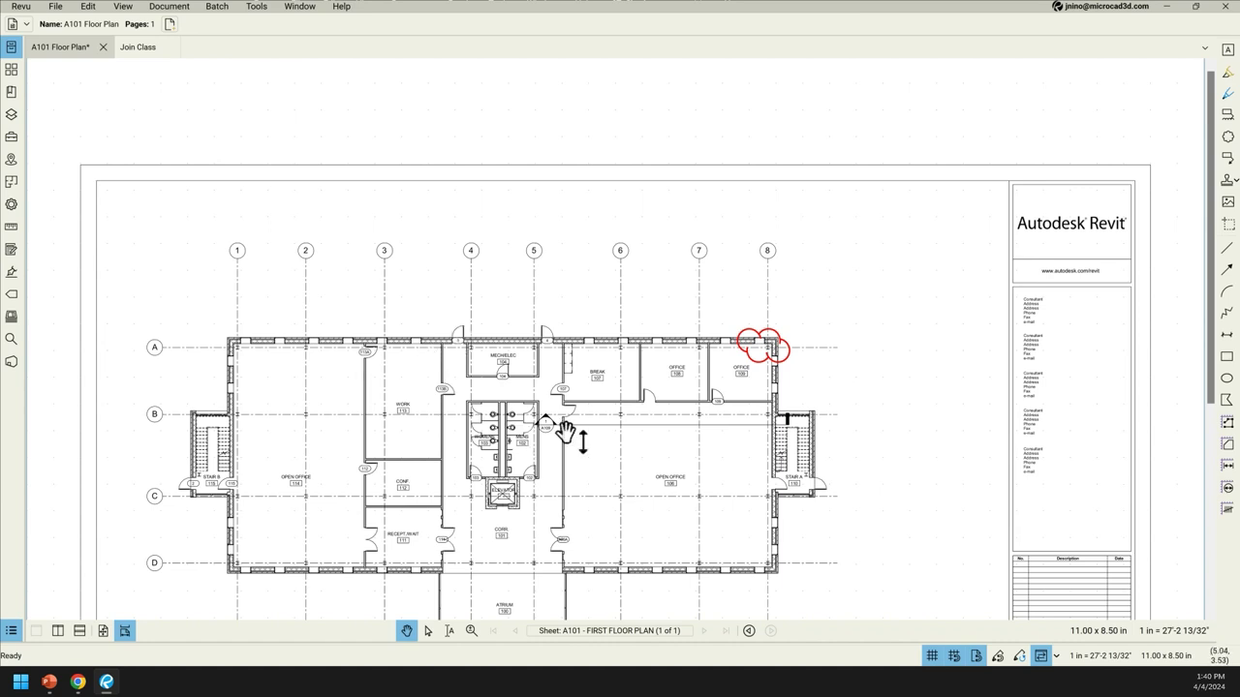
- Open Toilet Spec.pdf from the File Access recents, then go back to the A101 Floor Plan tab
scroll(587, 365, down, 3)
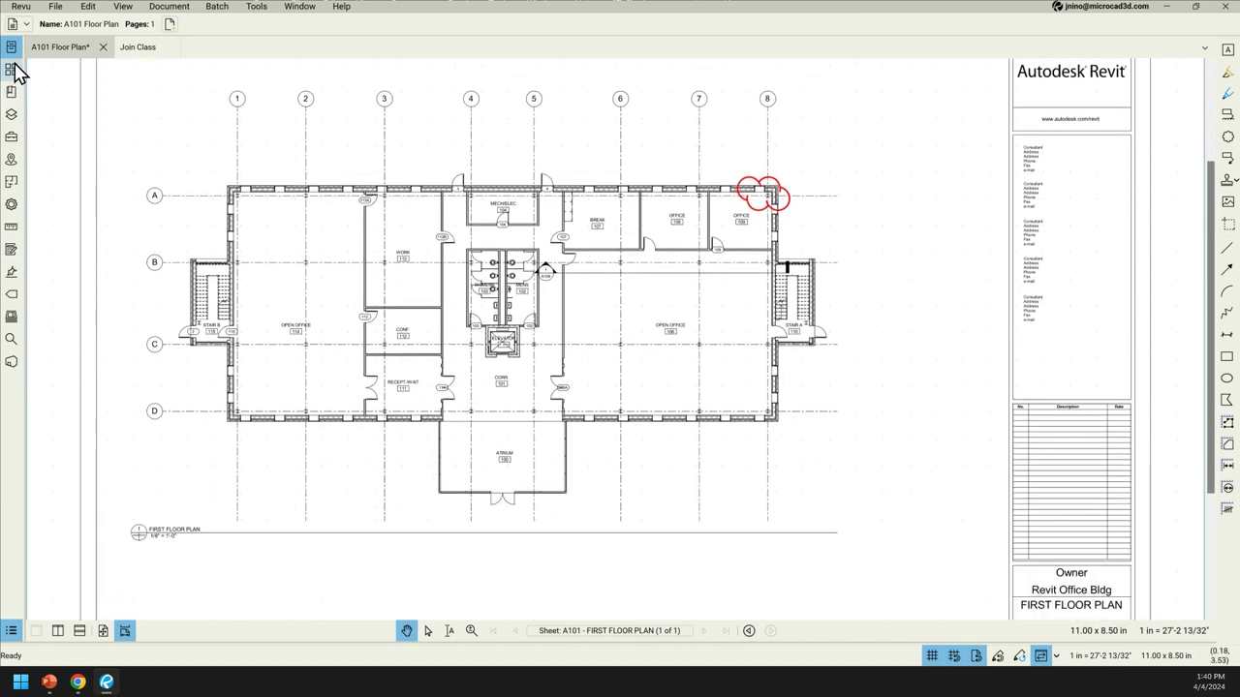
click(10, 46)
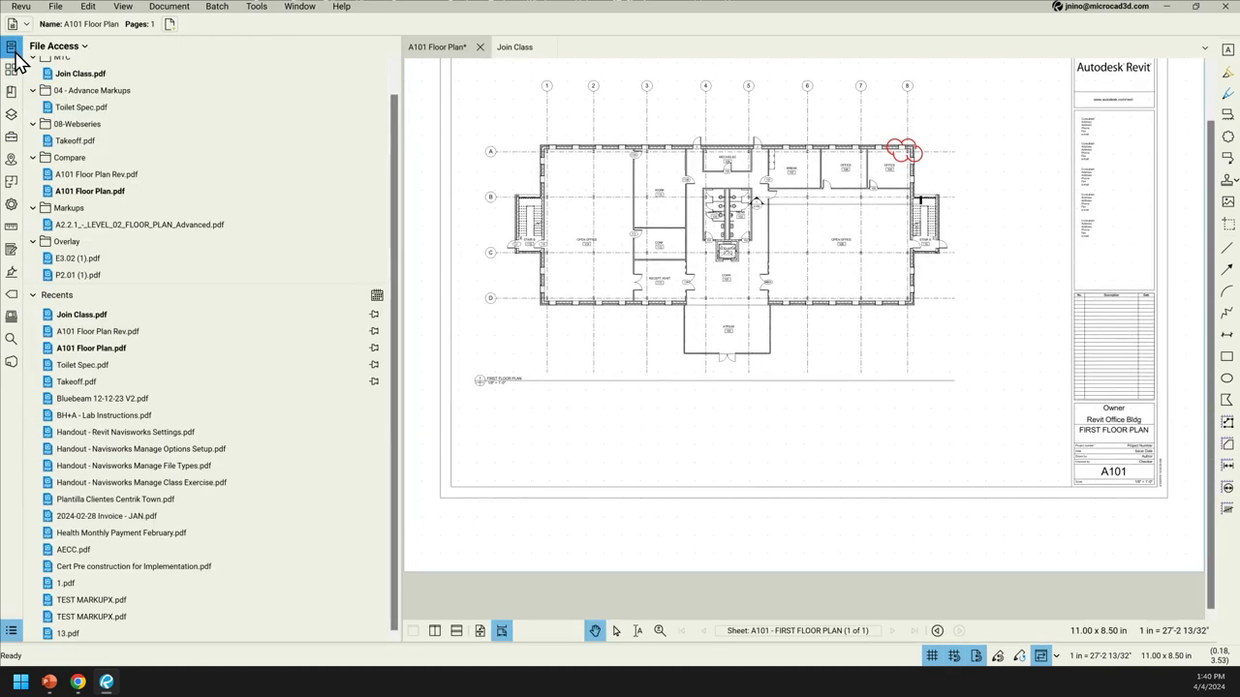
click(85, 110)
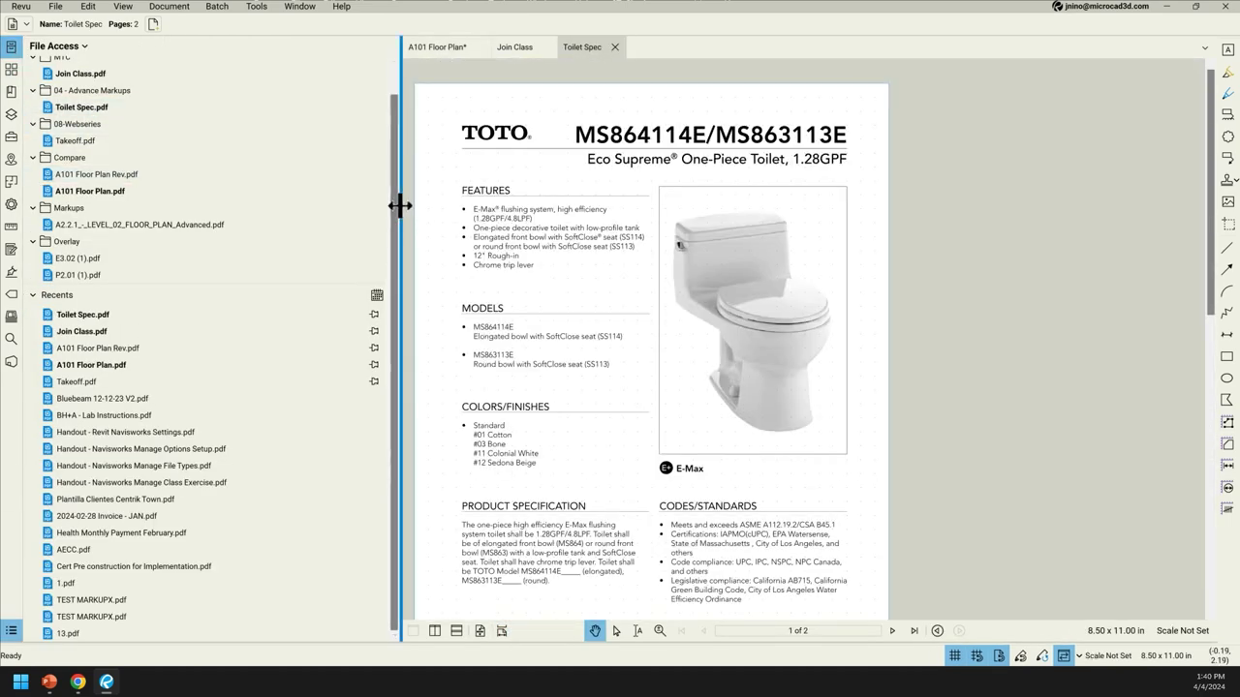
drag(401, 205, 276, 126)
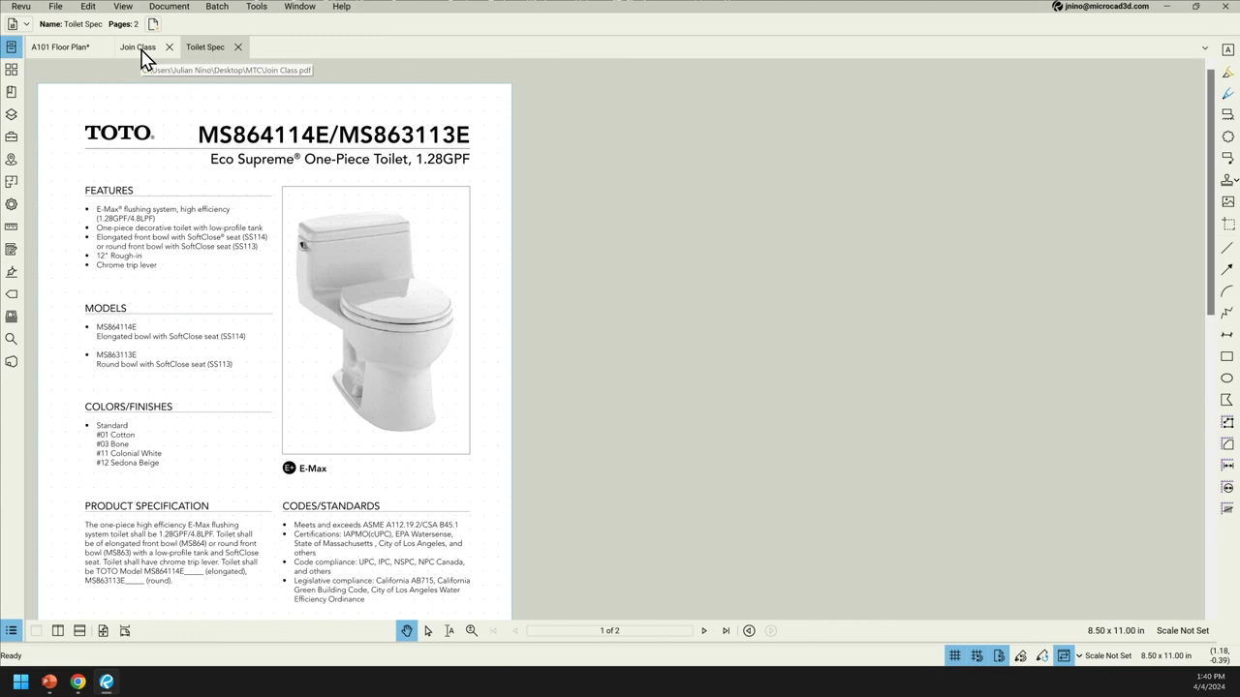
click(76, 49)
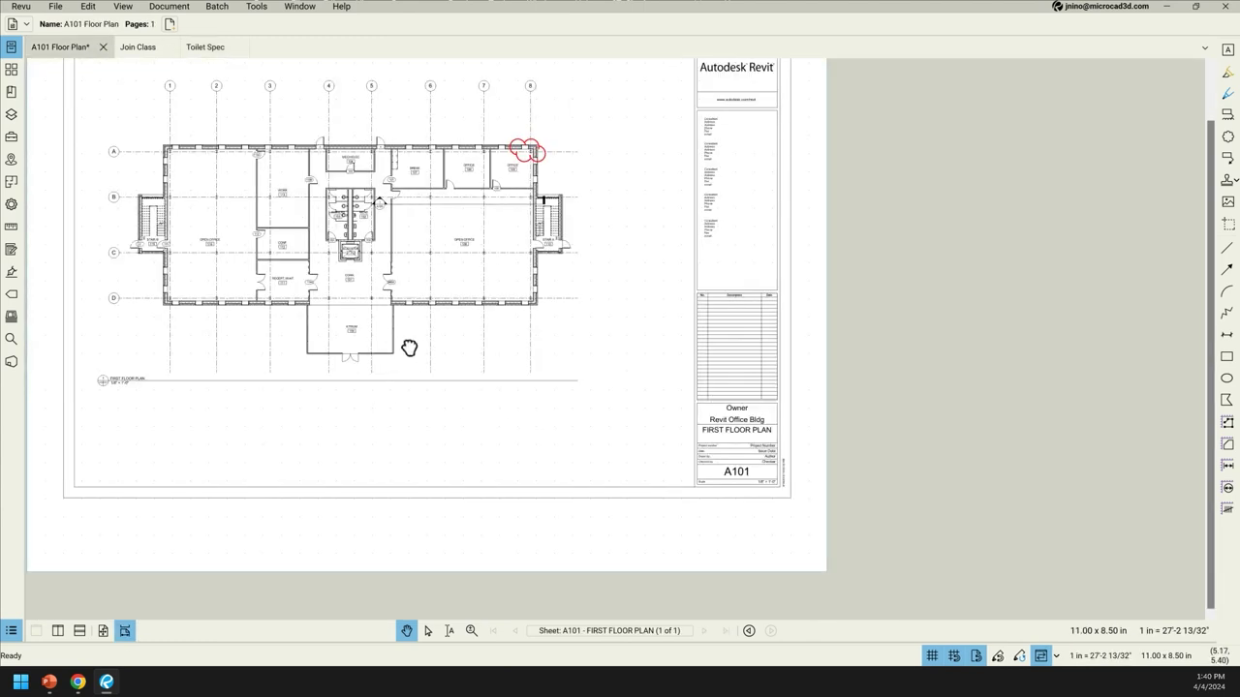
scroll(407, 365, up, 3)
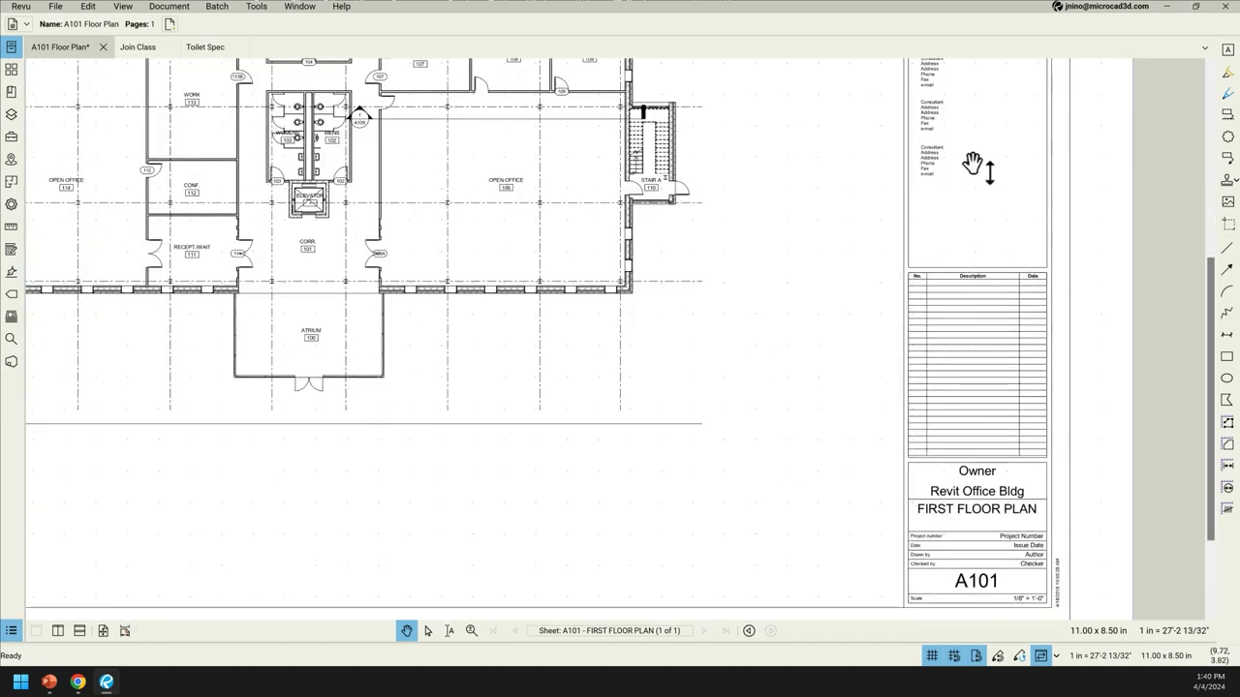
- Find the Hyperlink tool by searching 'hyp', try a region on the restrooms, then cancel it
click(341, 6)
mouse_move(429, 21)
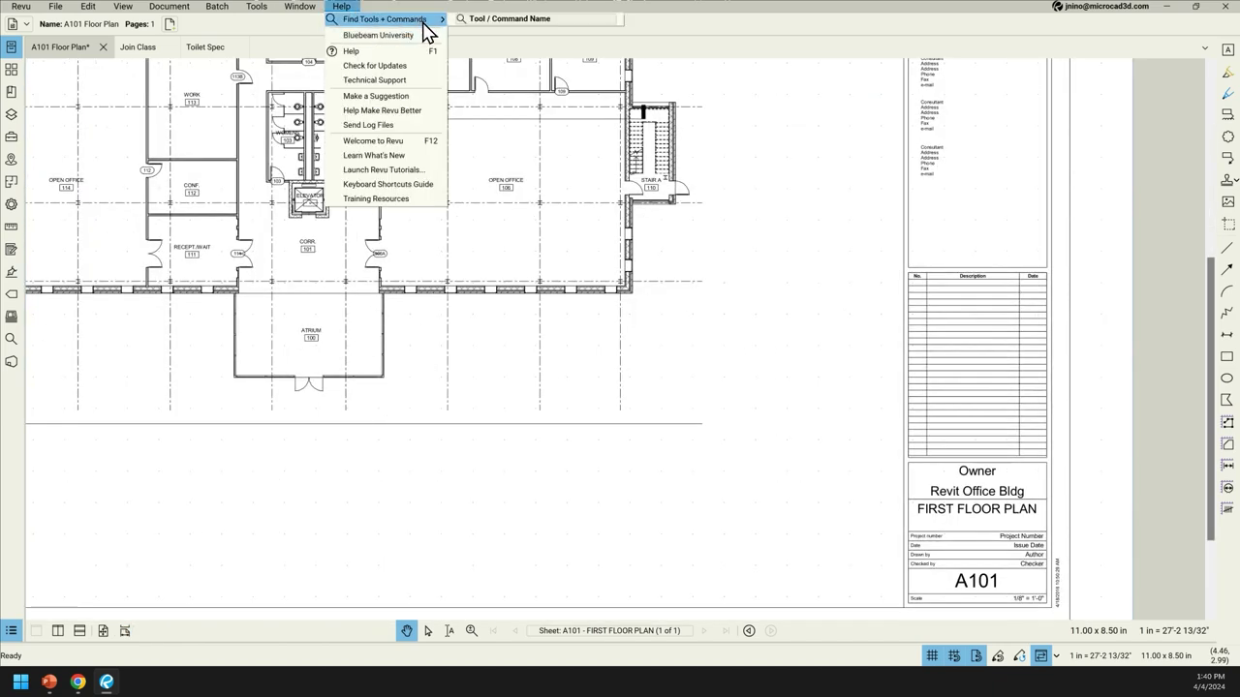
text(hyp)
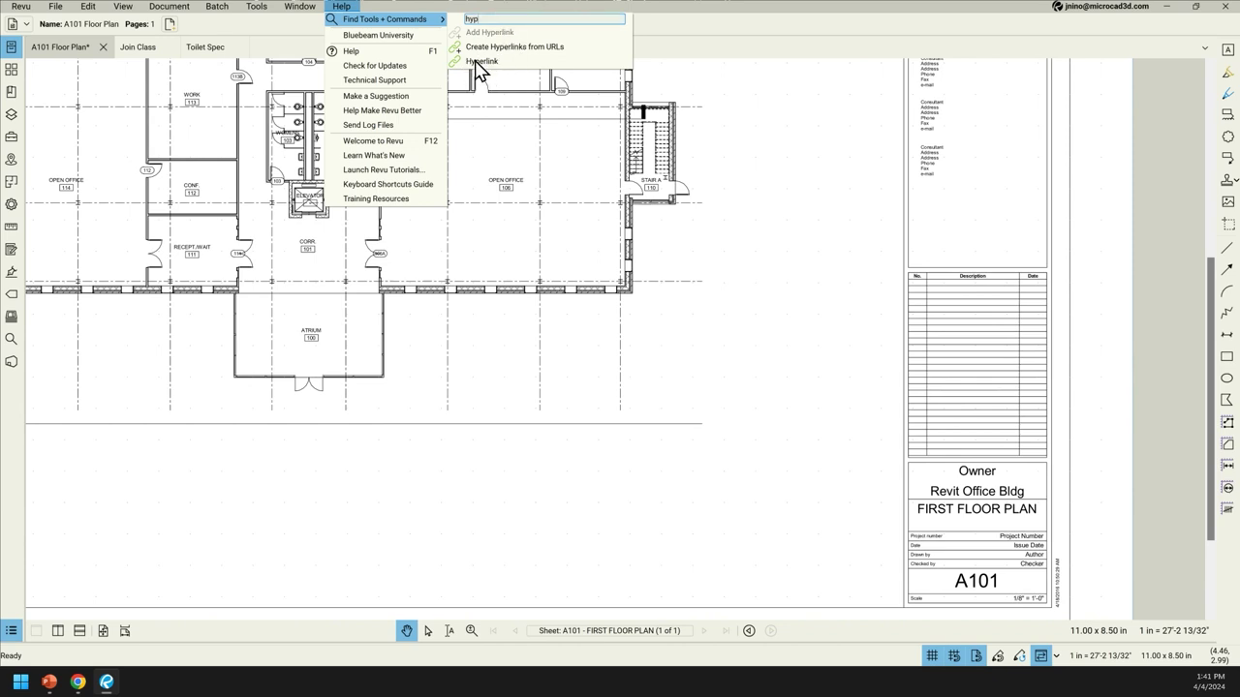
click(481, 62)
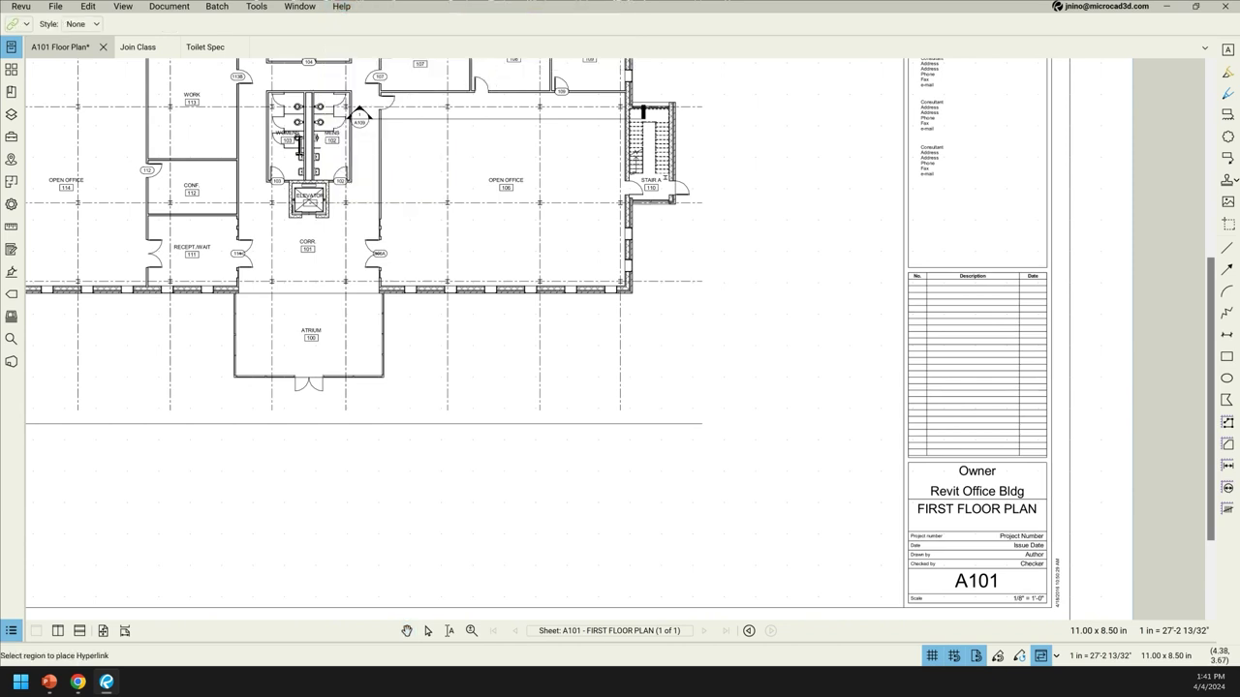
scroll(318, 194, up, 5)
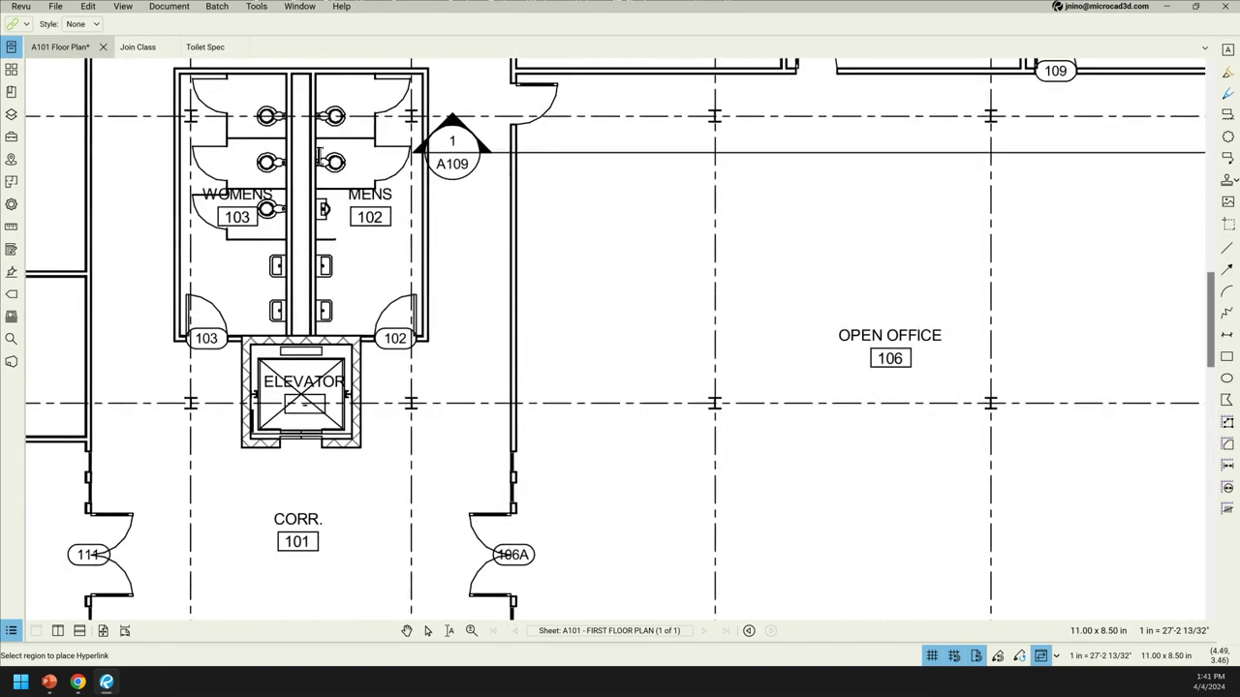
mouse_move(319, 157)
mouse_down()
mouse_move(349, 166)
mouse_move(310, 157)
mouse_up()
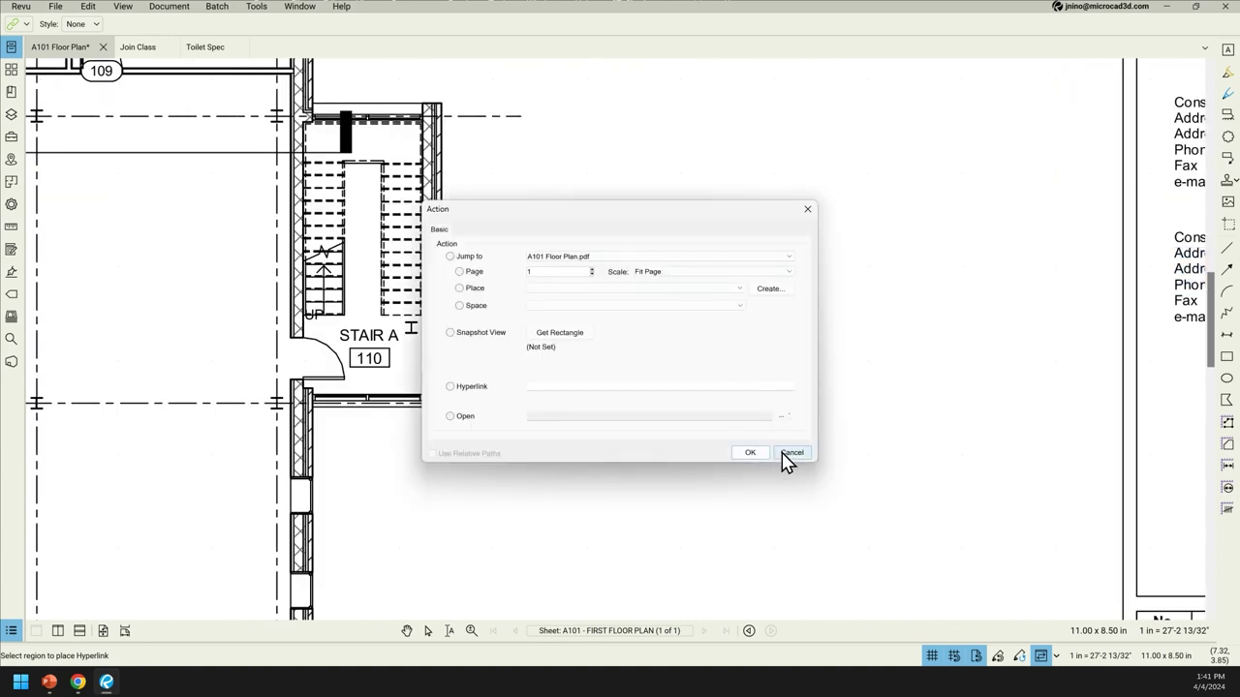
click(793, 452)
scroll(369, 335, down, 5)
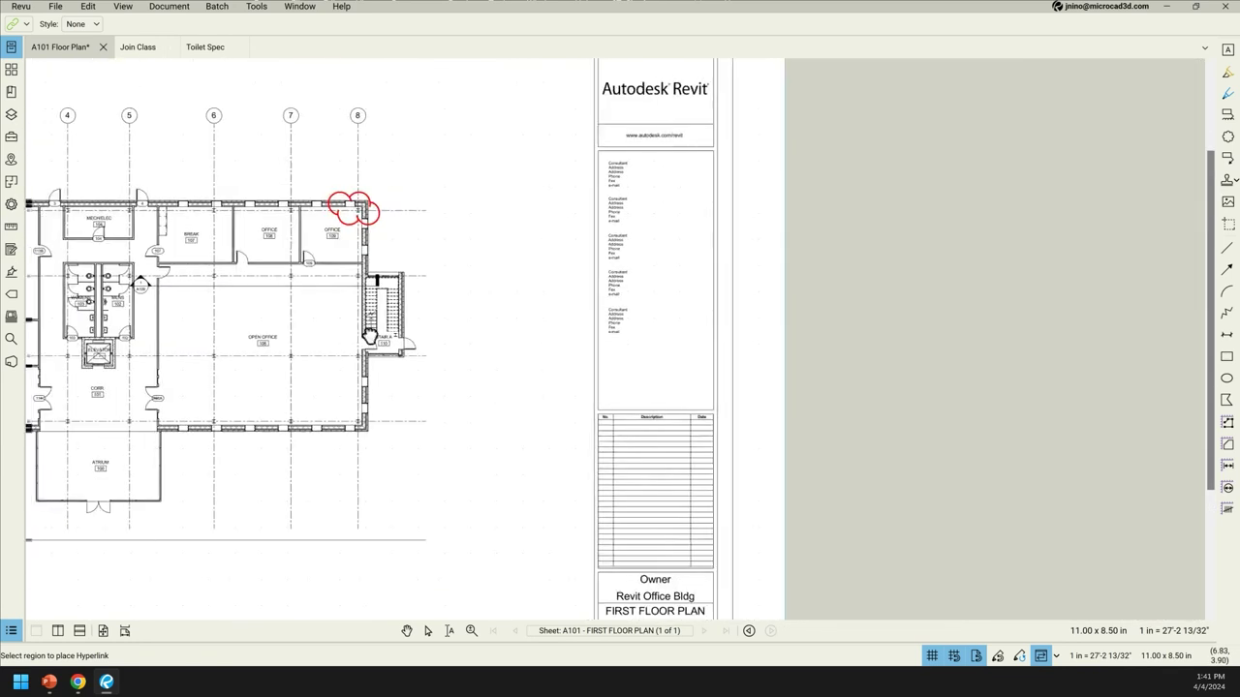
scroll(369, 335, up, 5)
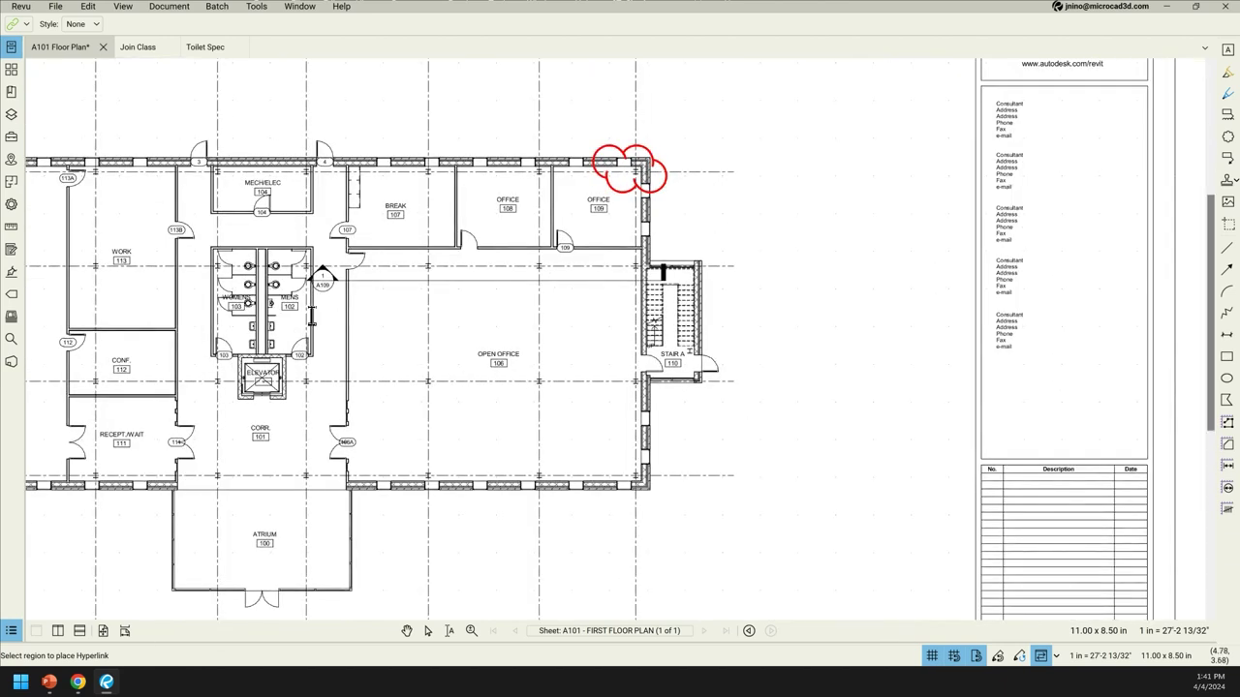
scroll(316, 308, up, 2)
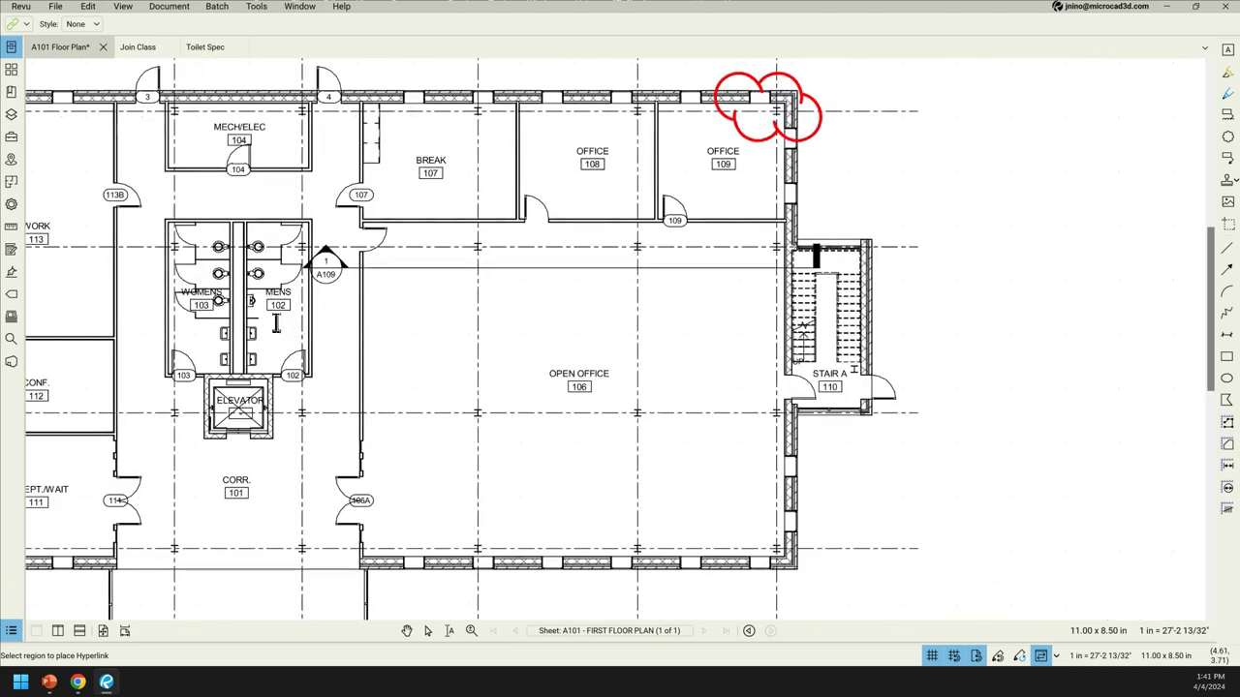
- Reactivate the Hyperlink tool and draw a hyperlink rectangle beside the floor plan
click(342, 7)
mouse_move(412, 21)
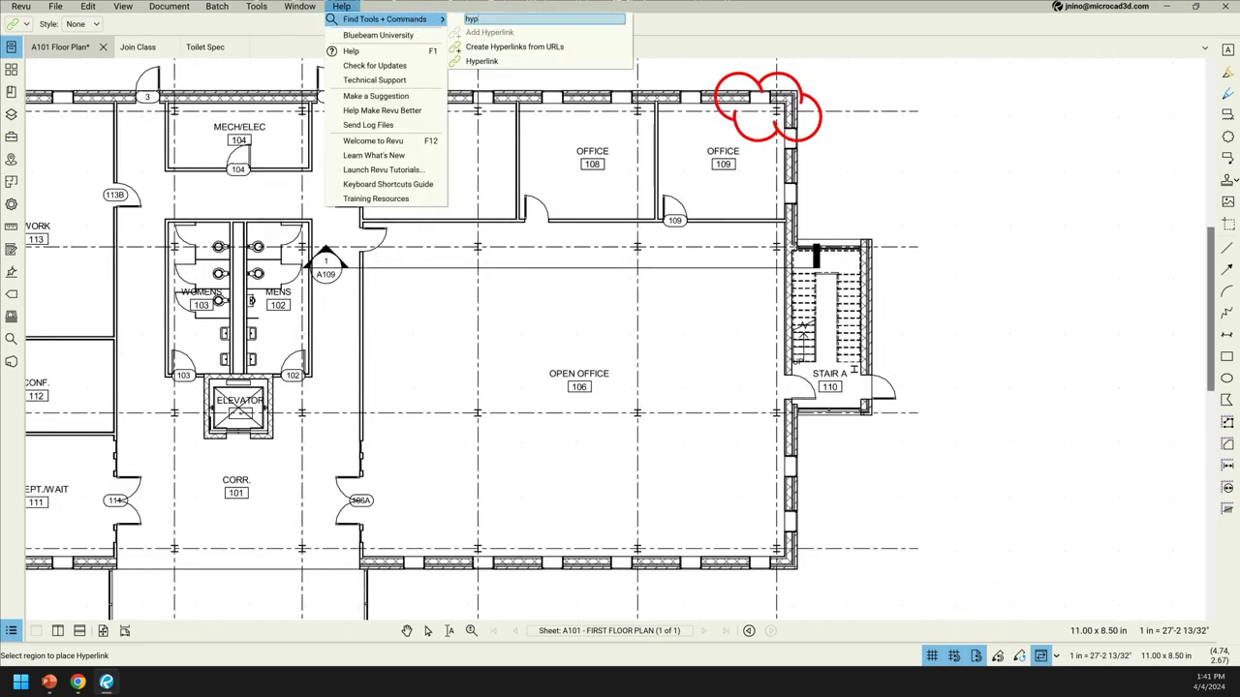
click(511, 65)
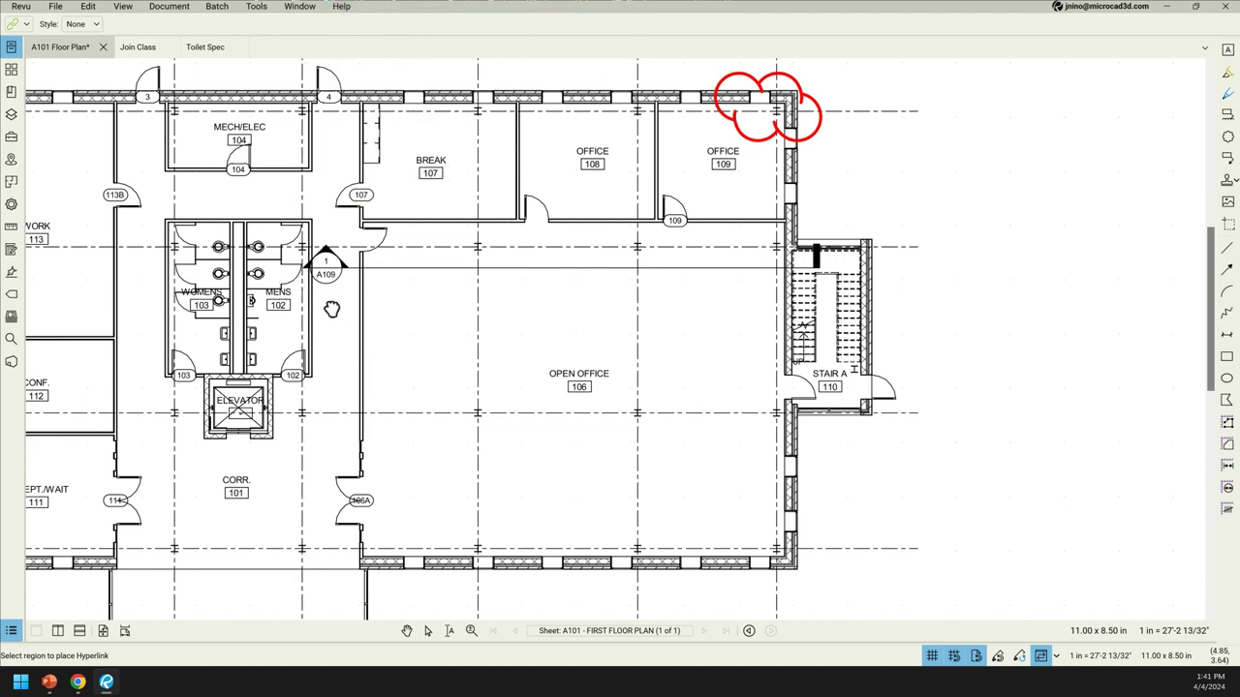
drag(332, 308, 415, 324)
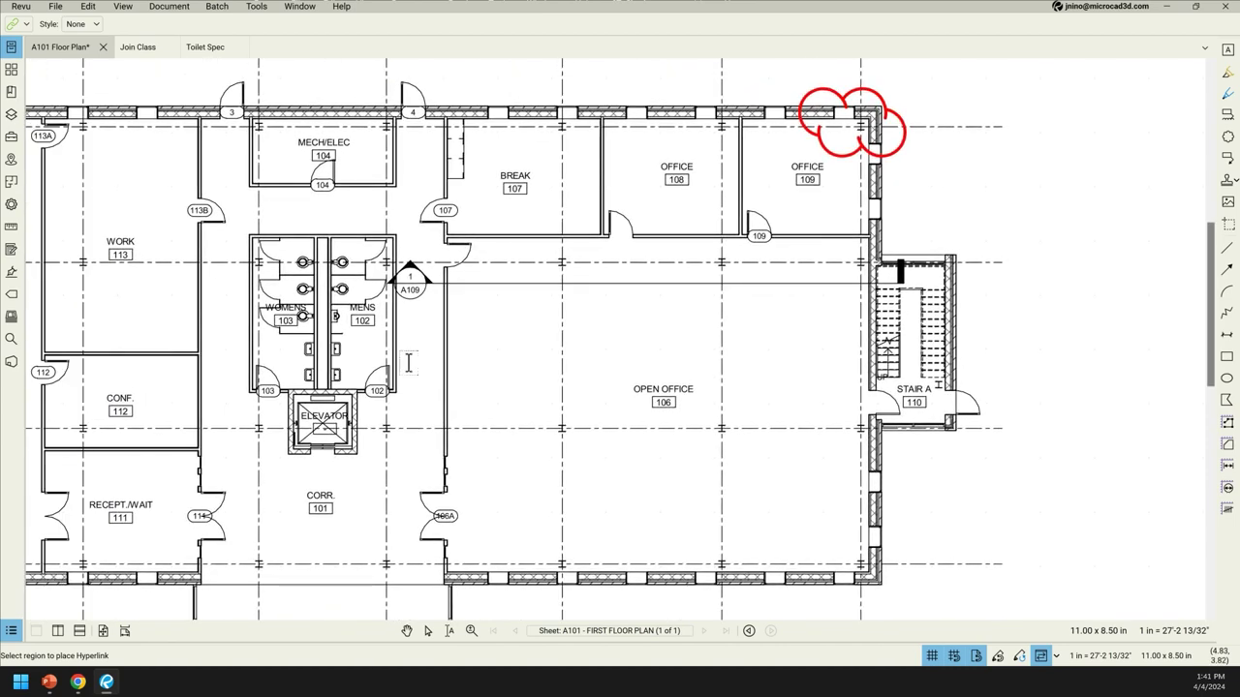
scroll(407, 363, down, 5)
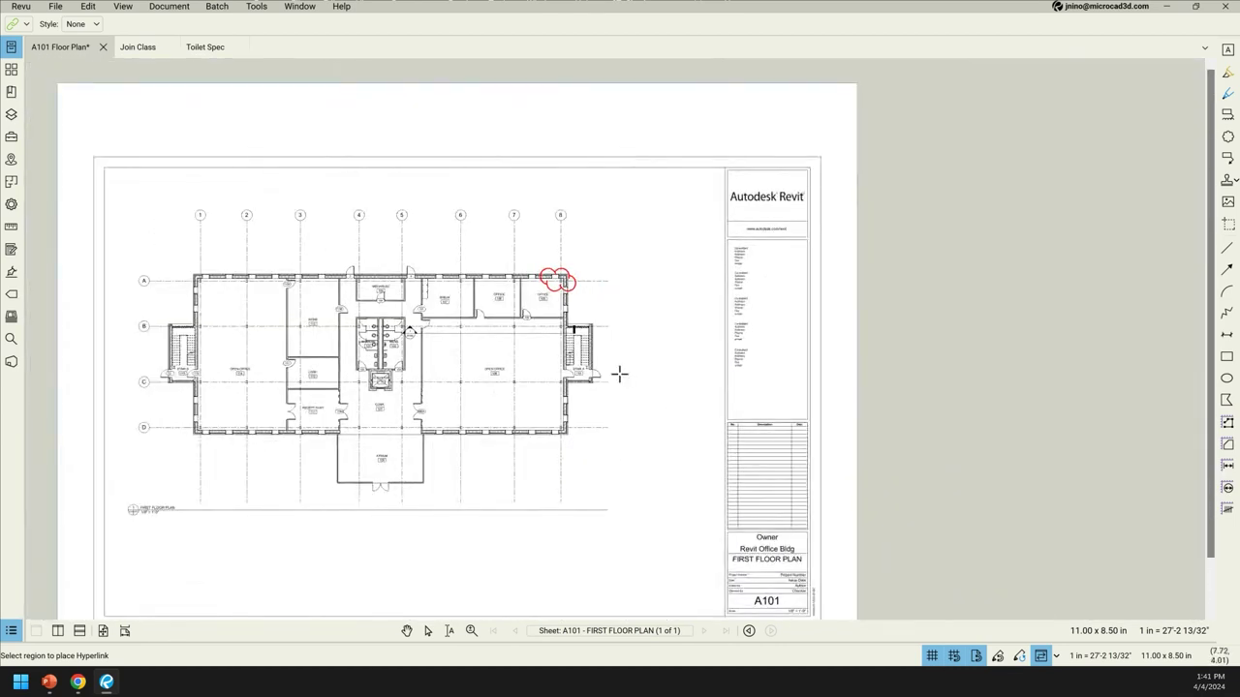
drag(619, 374, 658, 385)
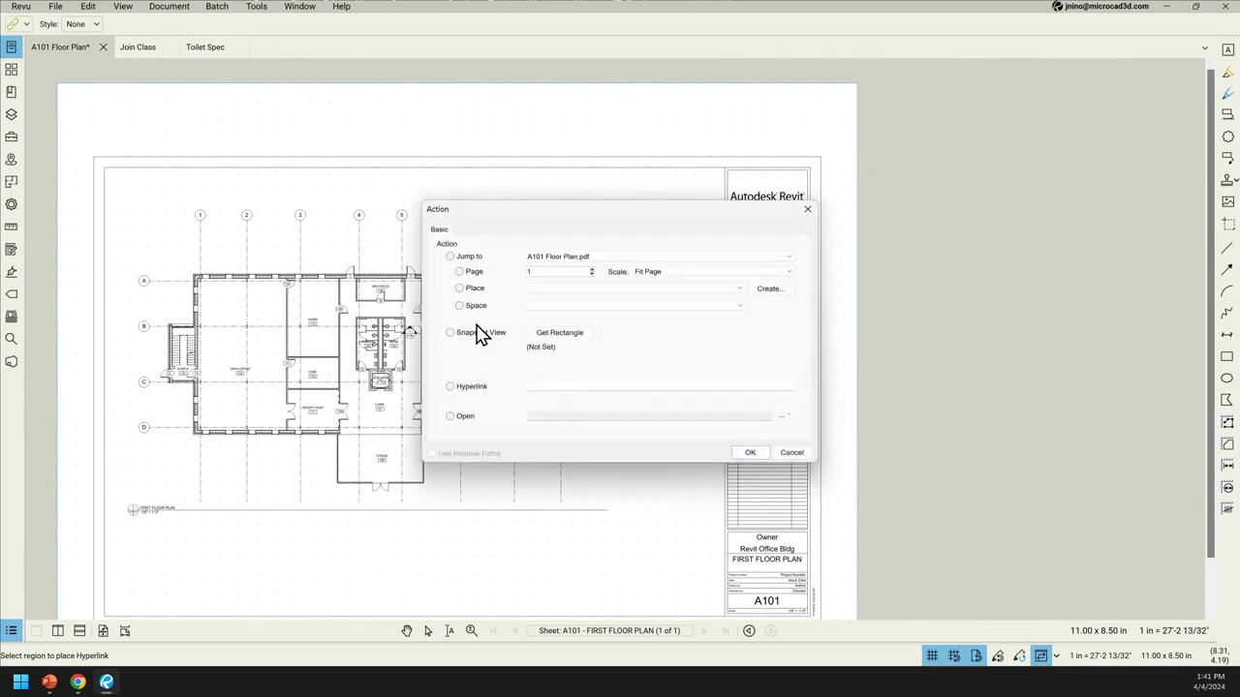
- Try Snapshot View, web address and open-file link actions without keeping any of them
click(556, 341)
click(450, 334)
click(561, 339)
scroll(384, 327, up, 6)
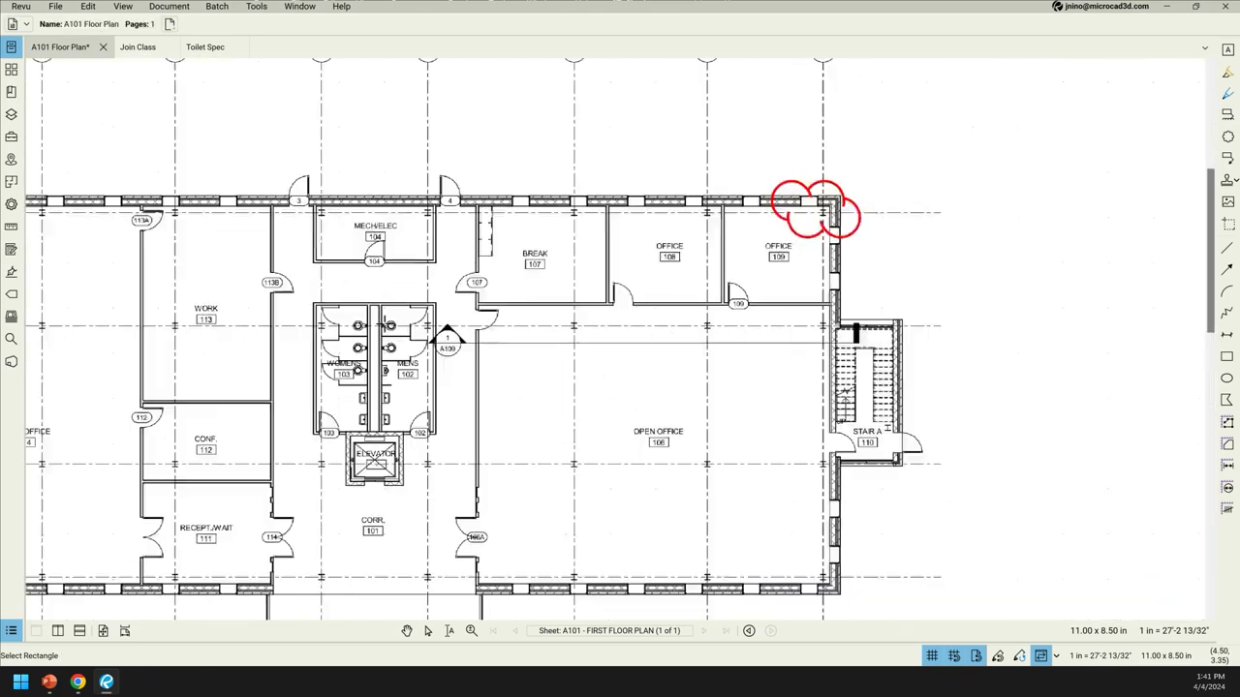
drag(436, 378, 437, 381)
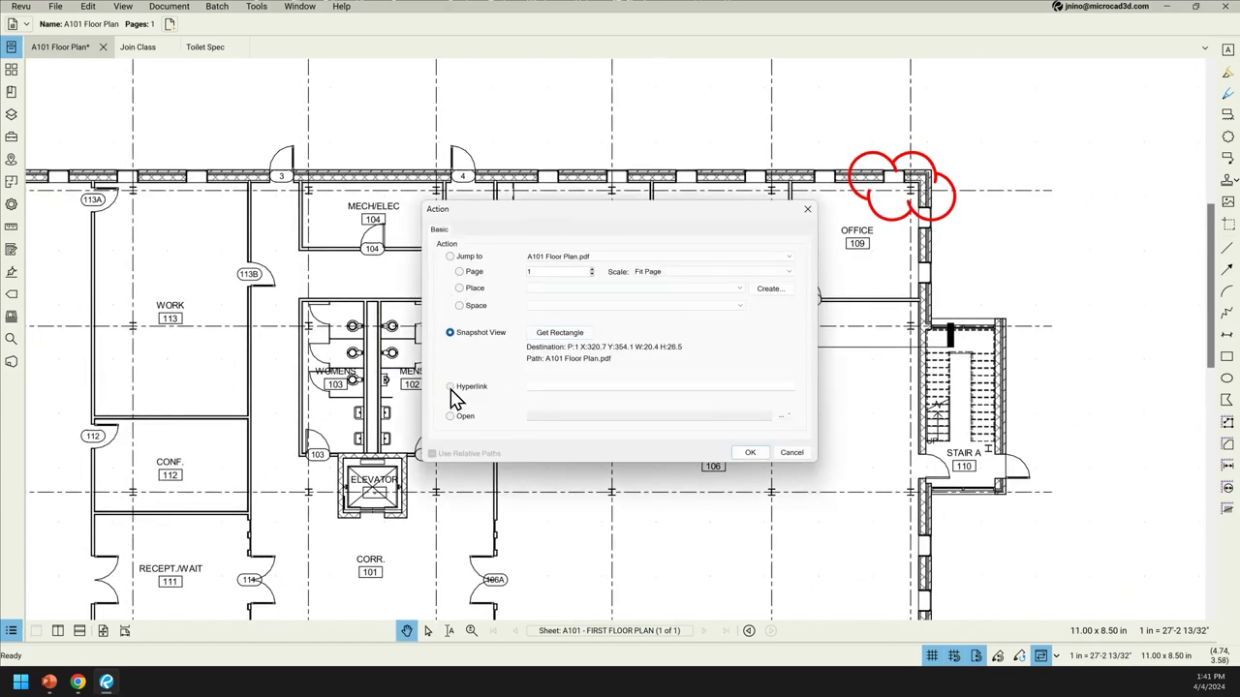
click(450, 387)
click(577, 387)
click(784, 417)
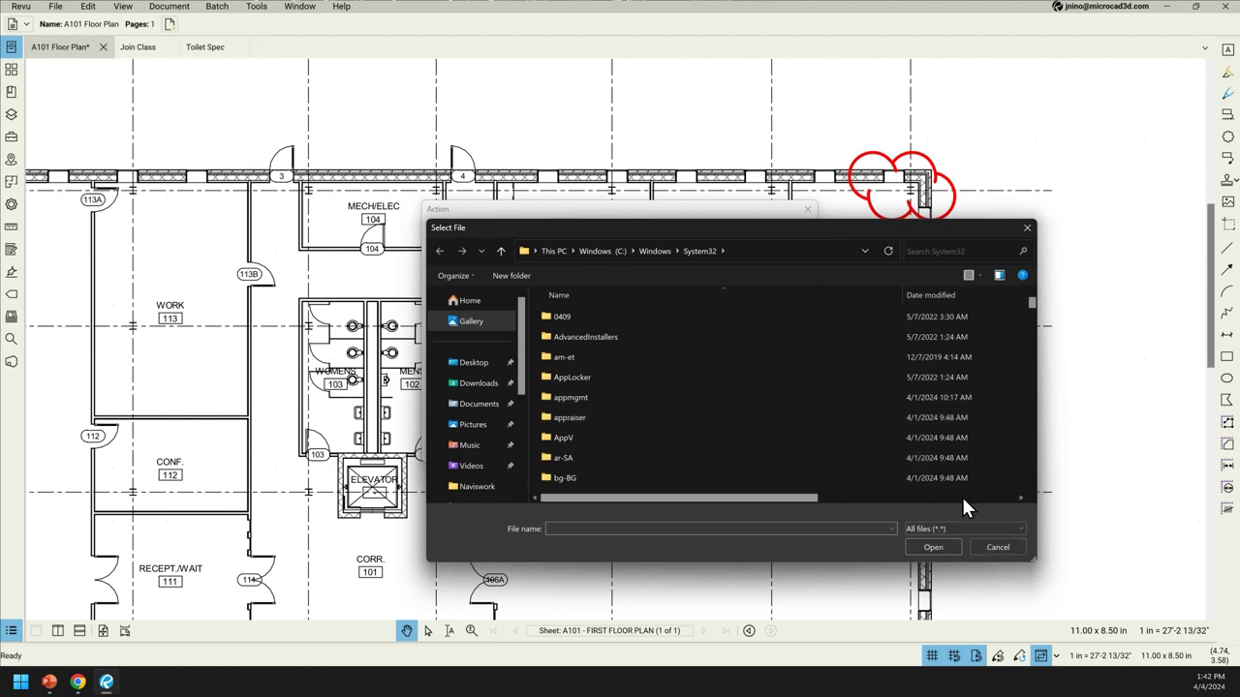
click(1005, 544)
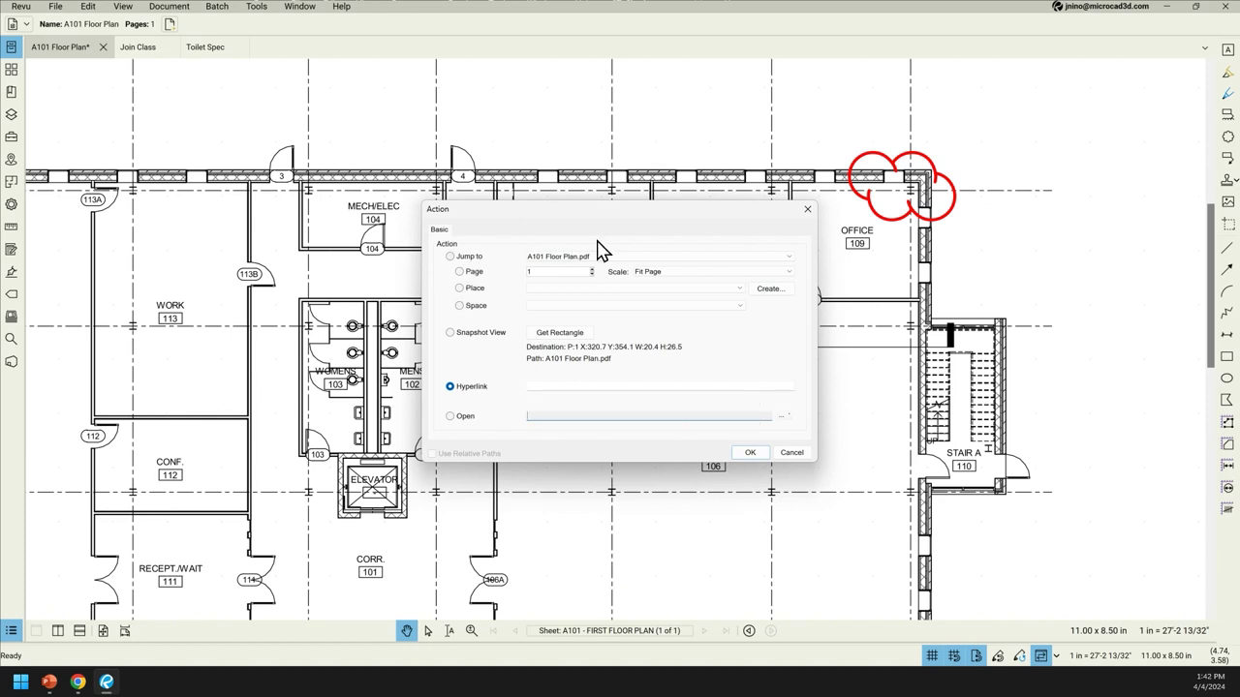
- Set the link to jump to Toilet Spec.pdf page 1 and move it over the restrooms
click(789, 258)
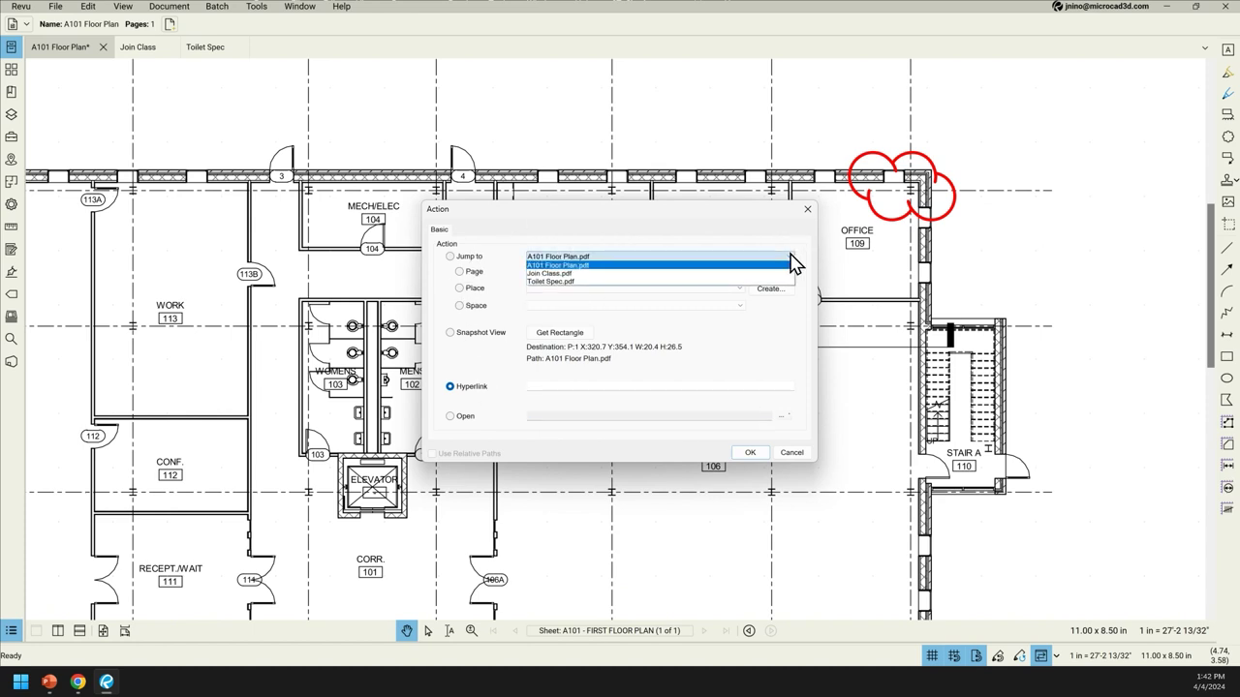
click(550, 283)
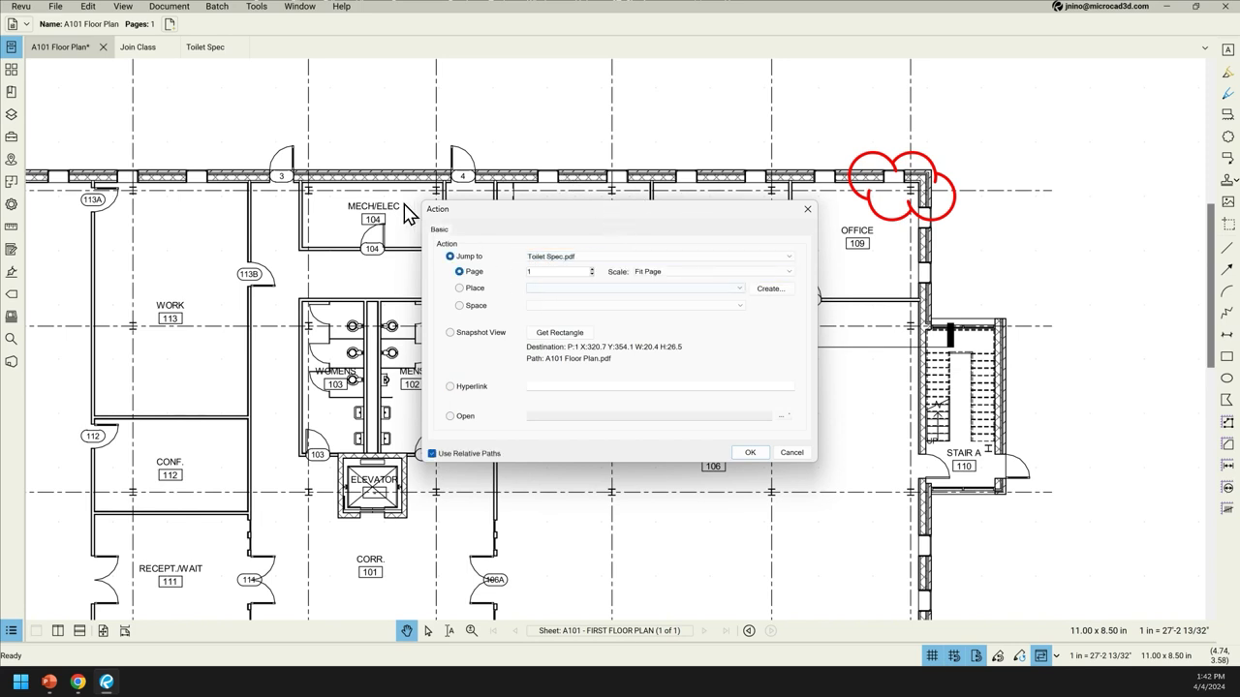
click(750, 454)
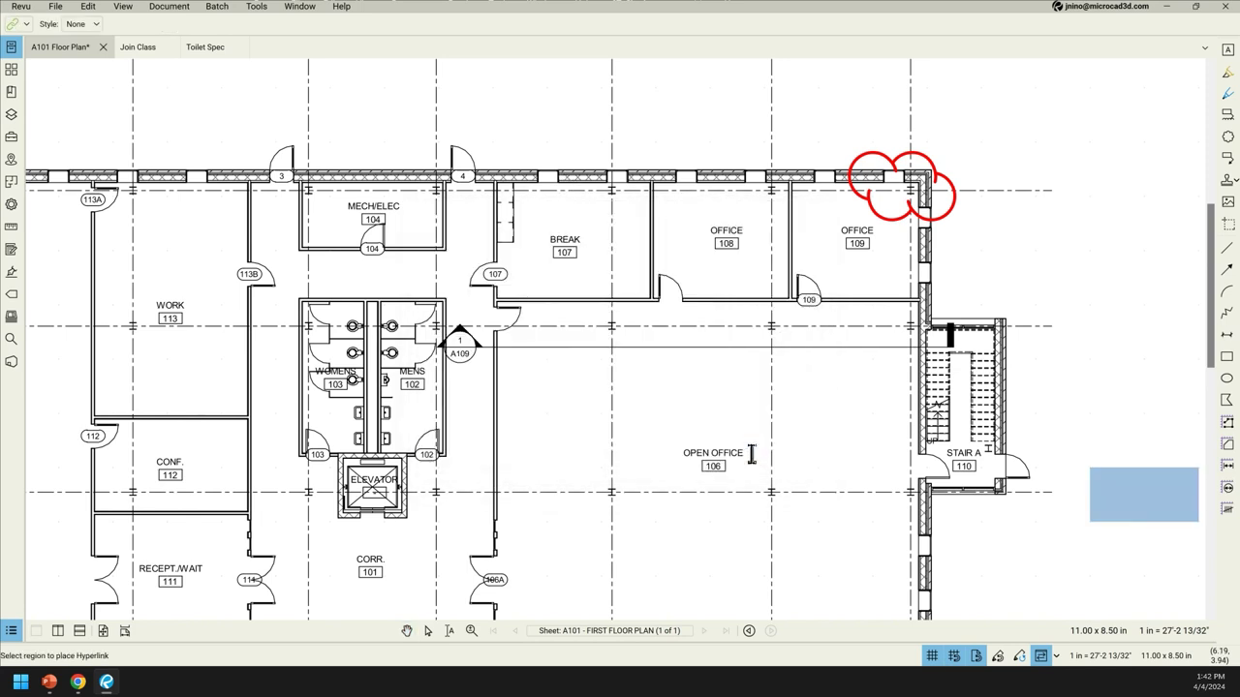
drag(1120, 501, 417, 351)
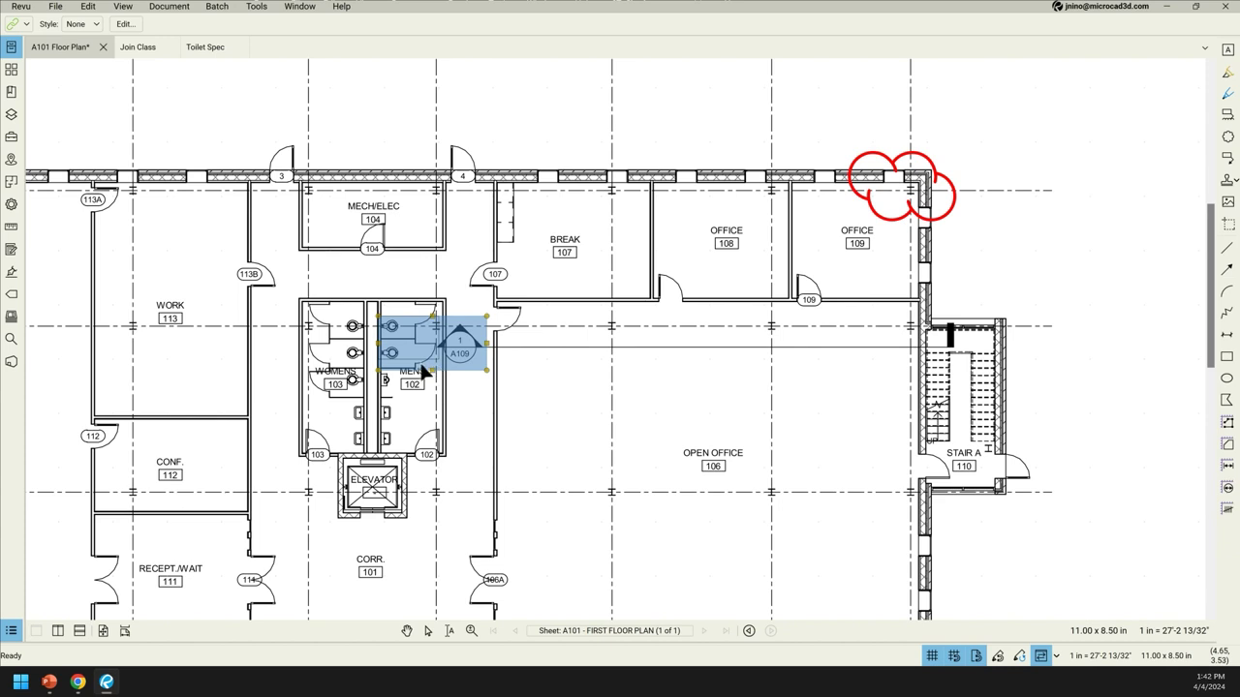
key(Escape)
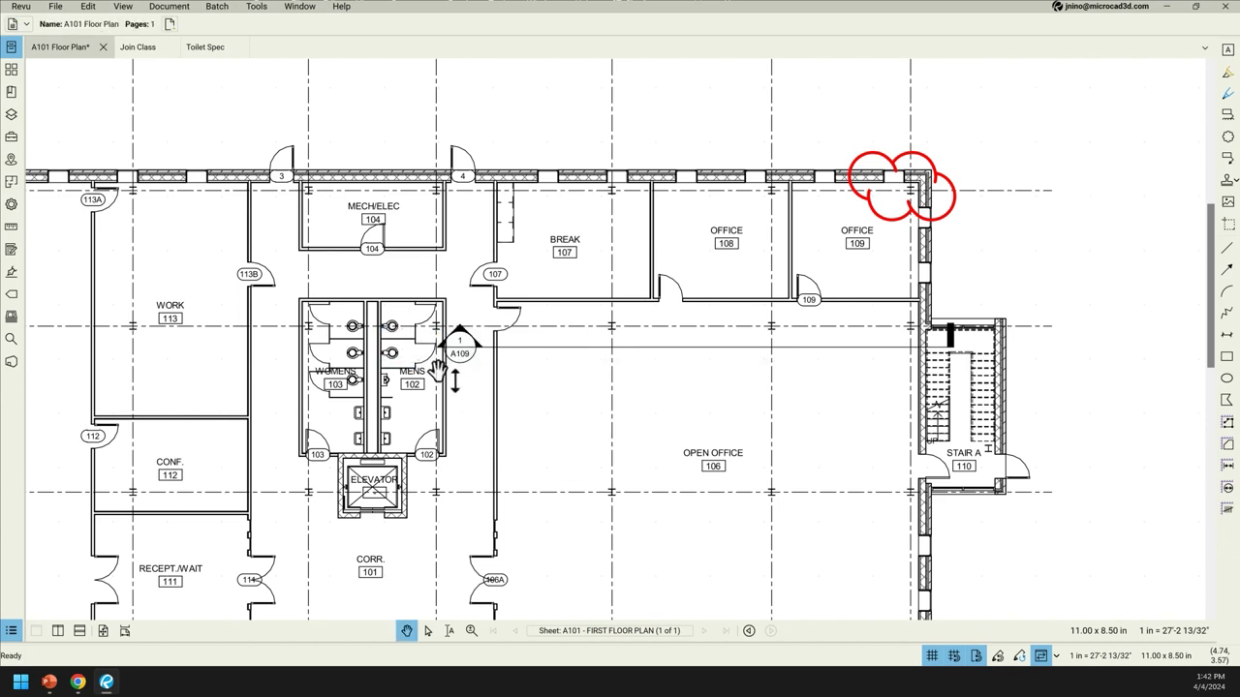
- Follow the restroom link to Toilet Spec, return to A101 Floor Plan, then switch to PowerPoint
click(413, 341)
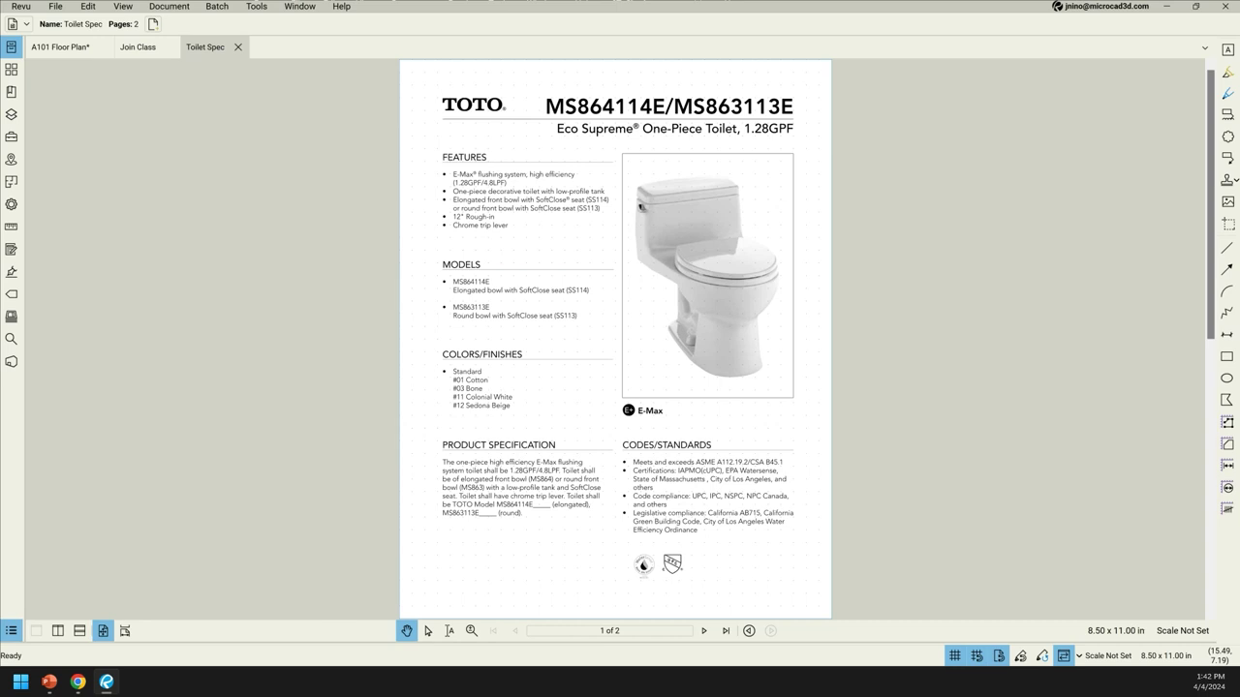
click(74, 50)
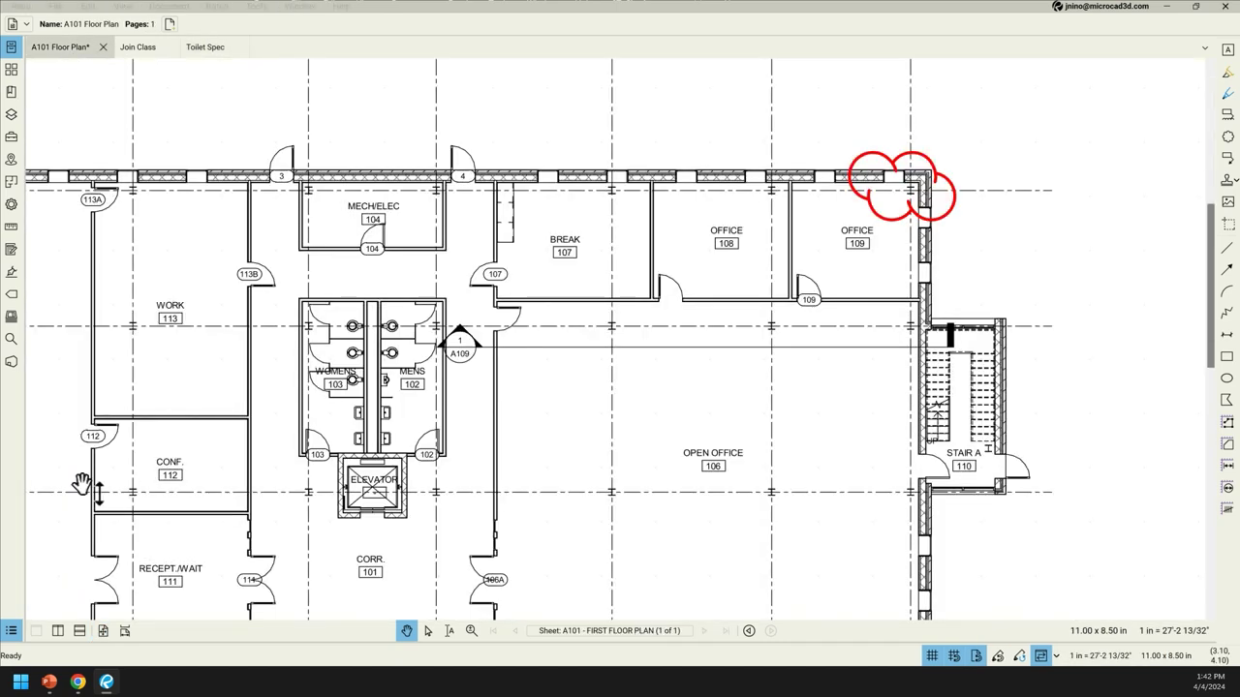
key(alt+Tab)
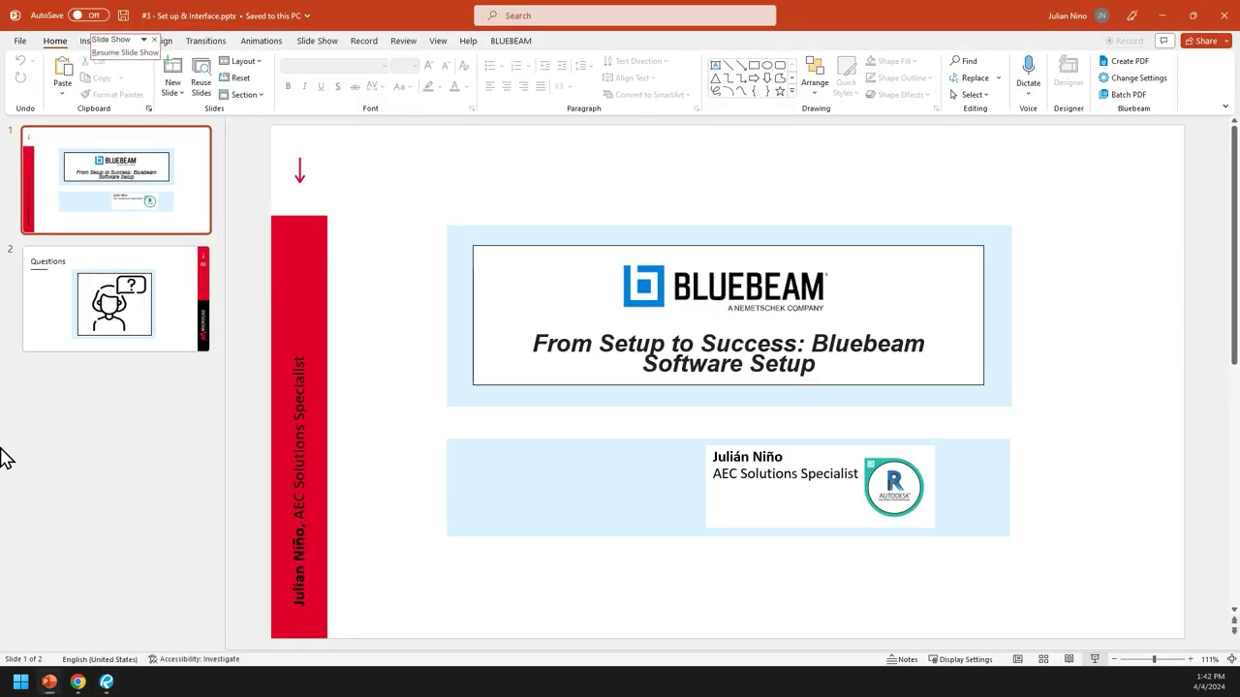
- Leave PowerPoint and open Customize Toolbars from the toolbar's right-click menu
click(1162, 15)
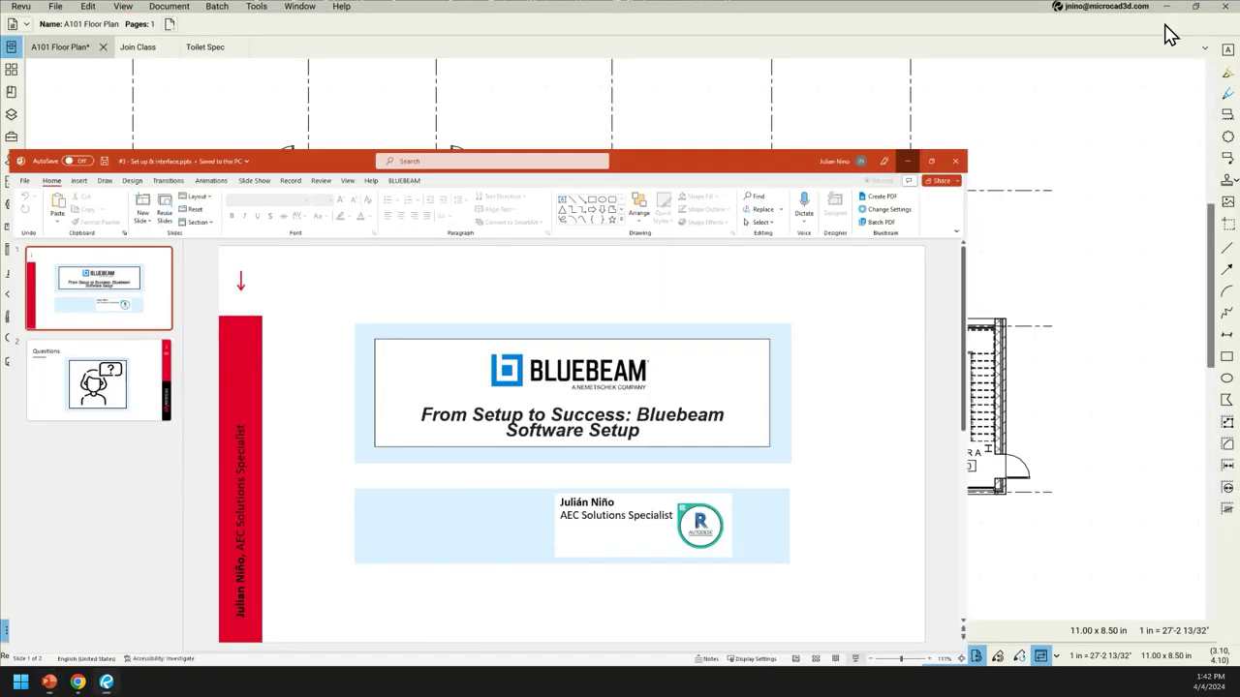
click(20, 7)
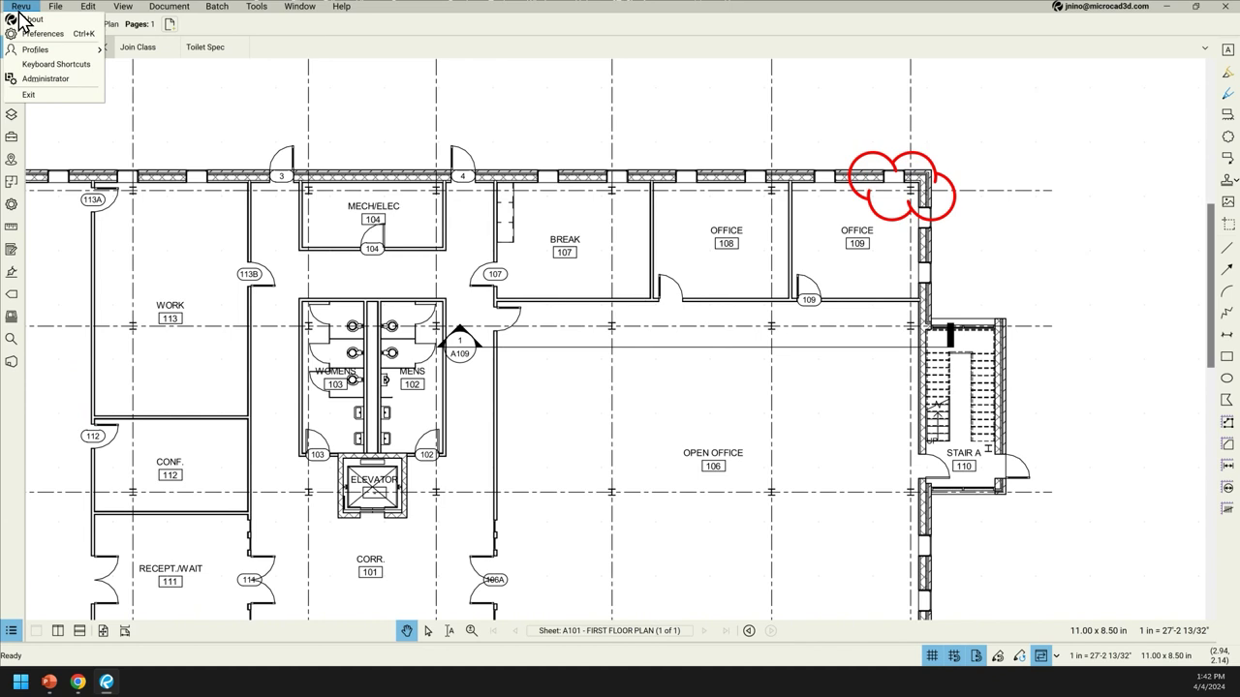
mouse_move(347, 8)
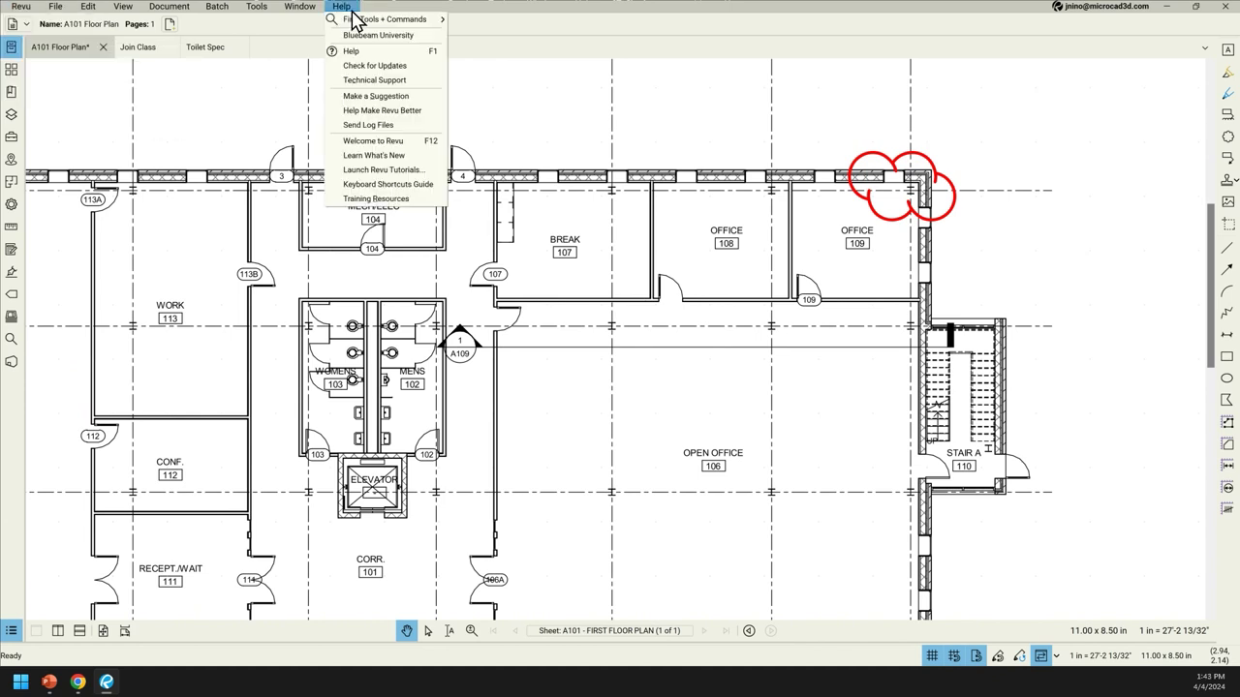
click(1228, 492)
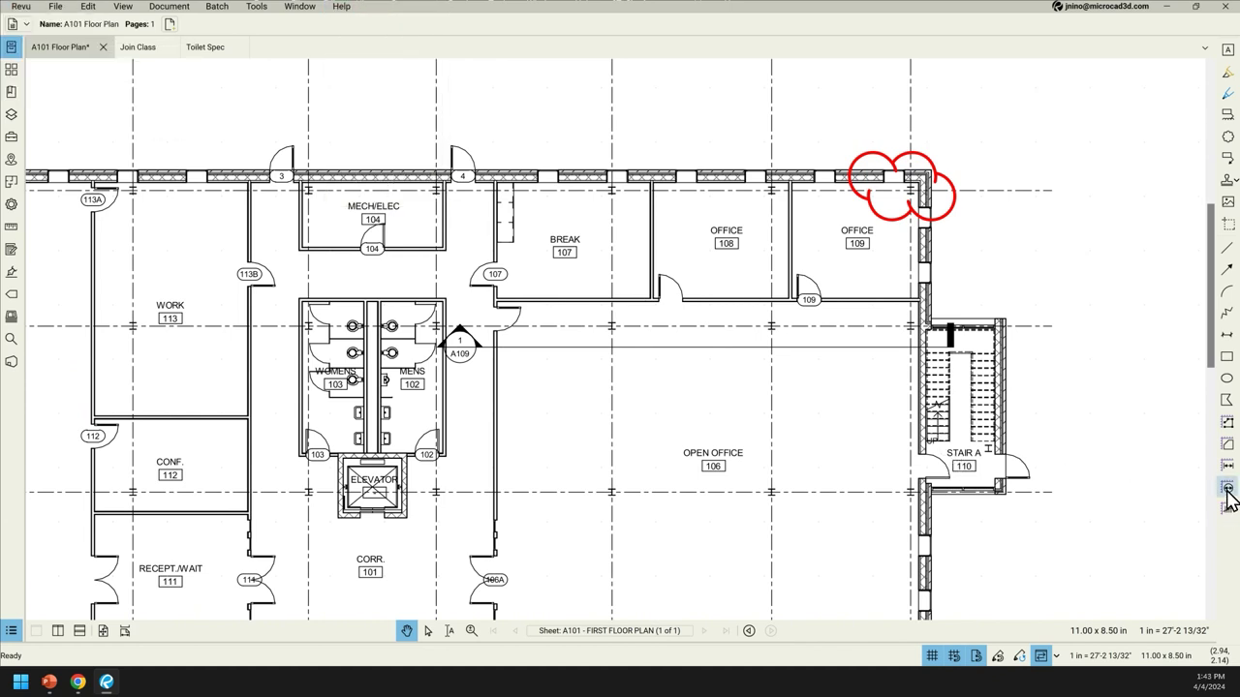
right_click(1227, 492)
click(1172, 659)
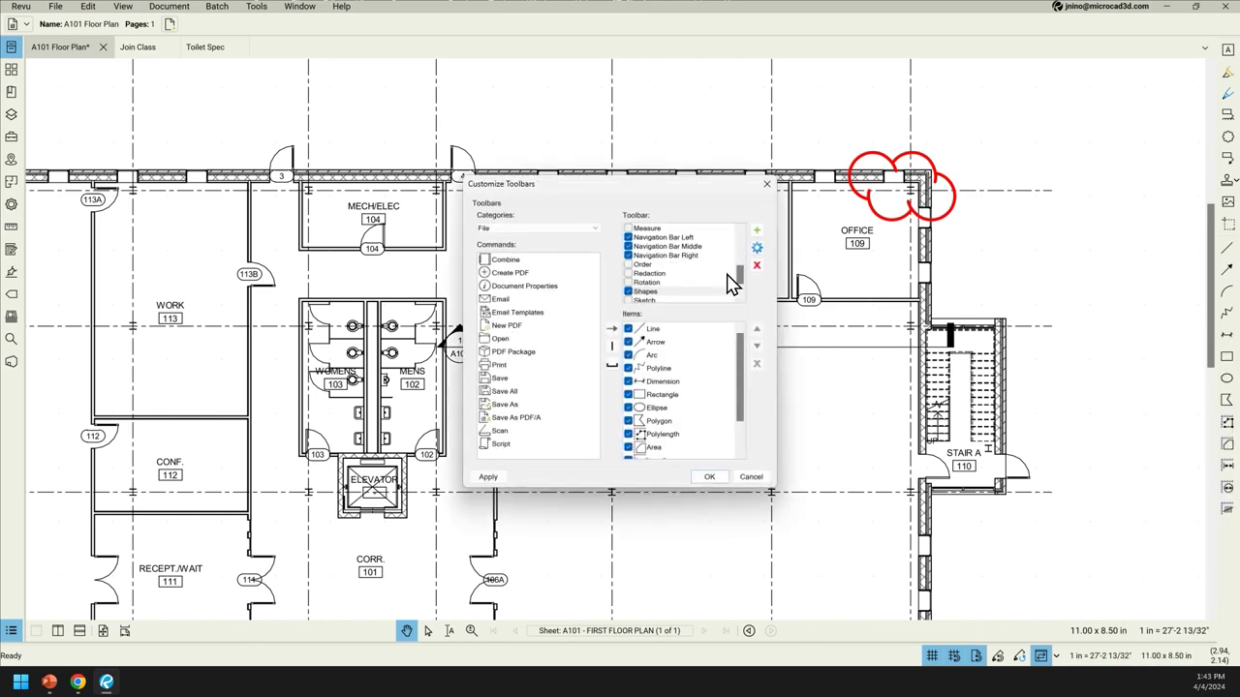
- Browse the Navigation Bar Left, Middle and Right items, then select Diameter in the Shapes toolbar
scroll(734, 281, down, 1)
scroll(676, 274, up, 2)
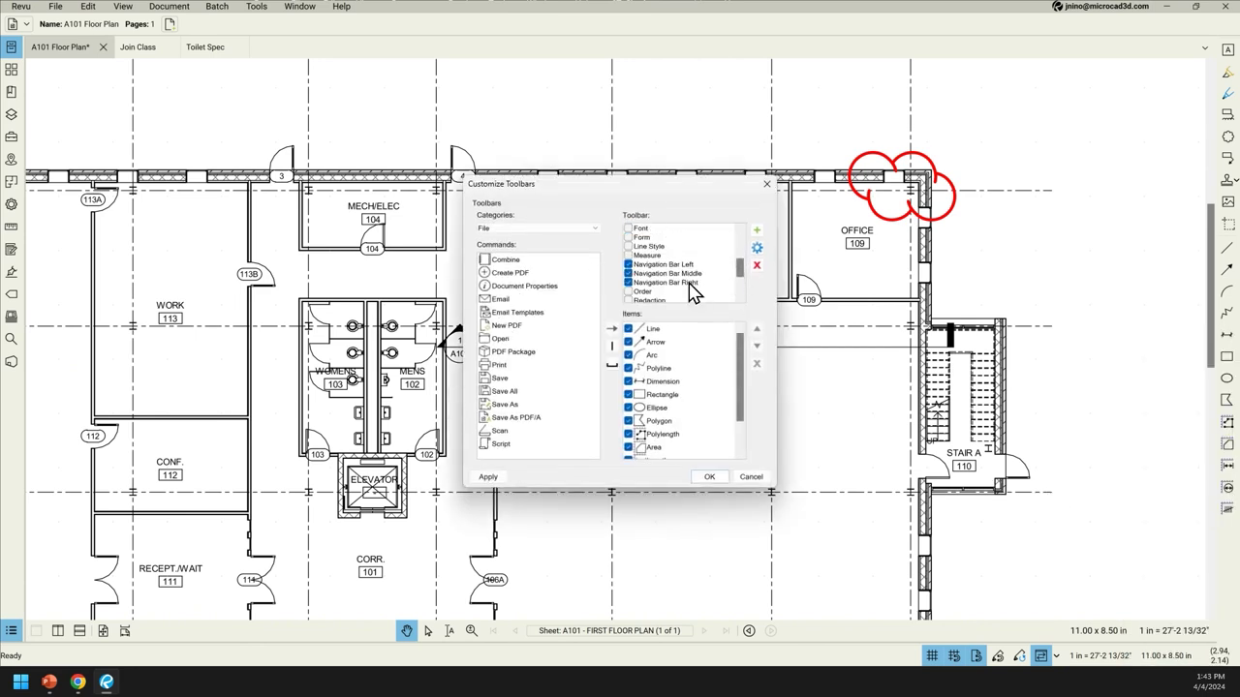
scroll(668, 276, down, 2)
scroll(666, 276, up, 2)
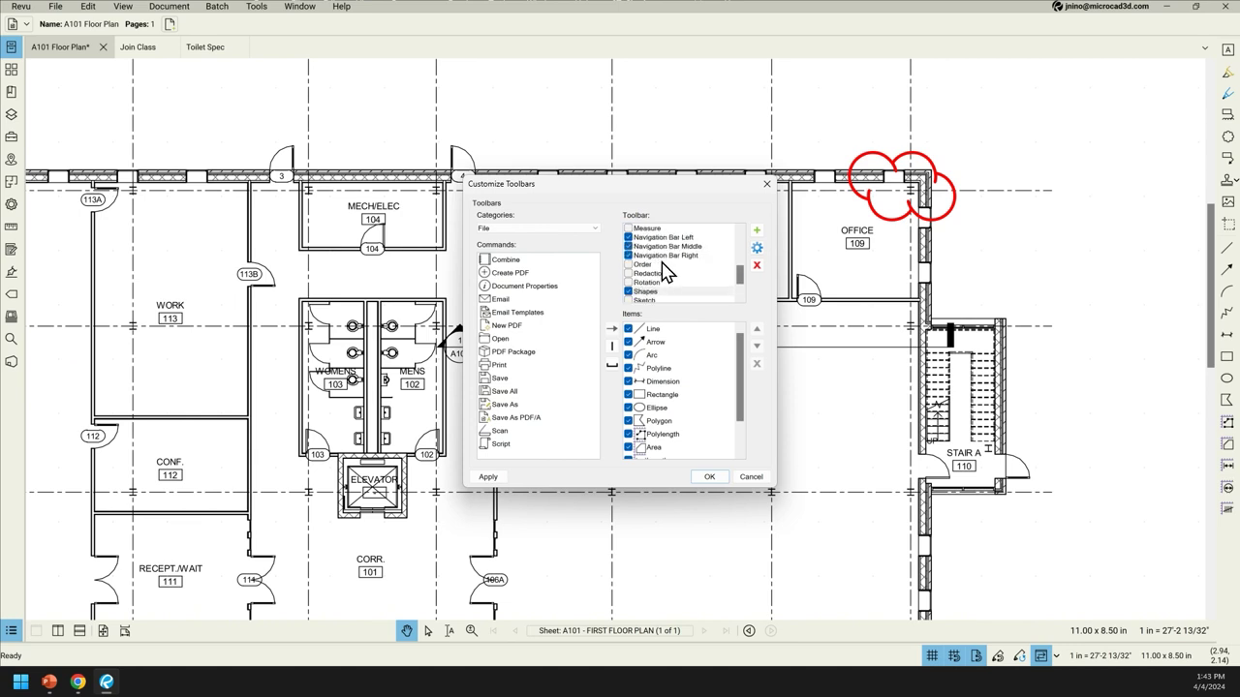
click(663, 274)
click(663, 264)
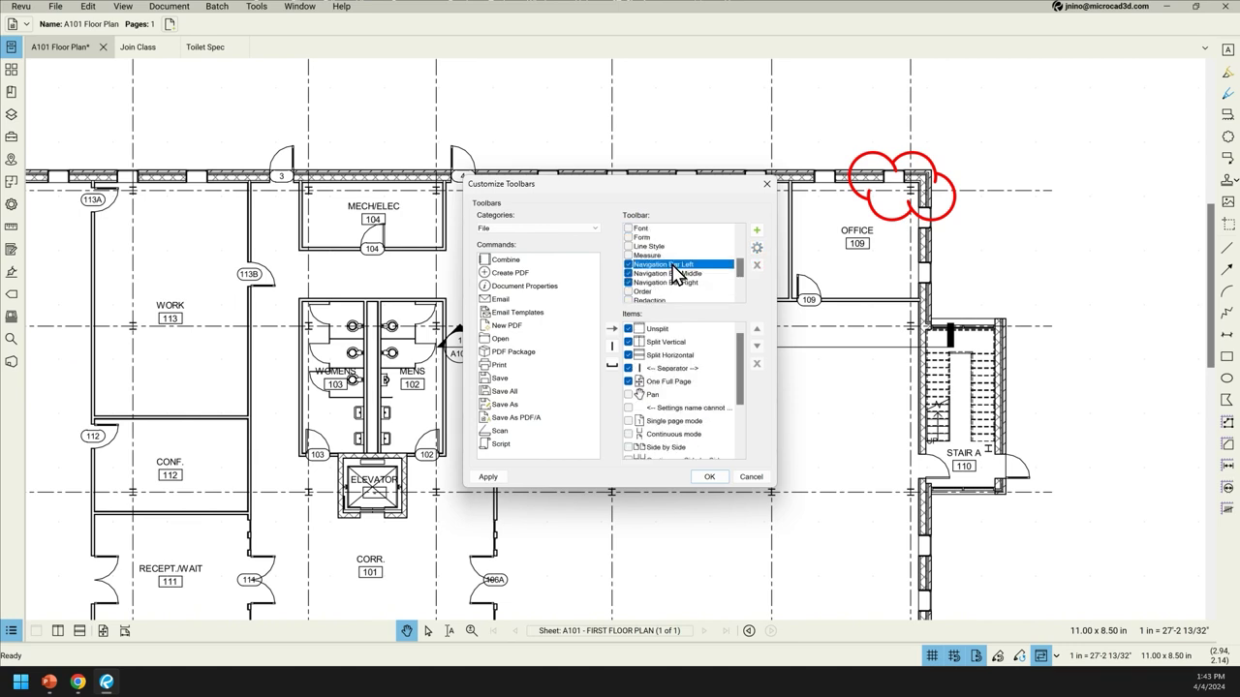
click(668, 282)
scroll(675, 289, down, 2)
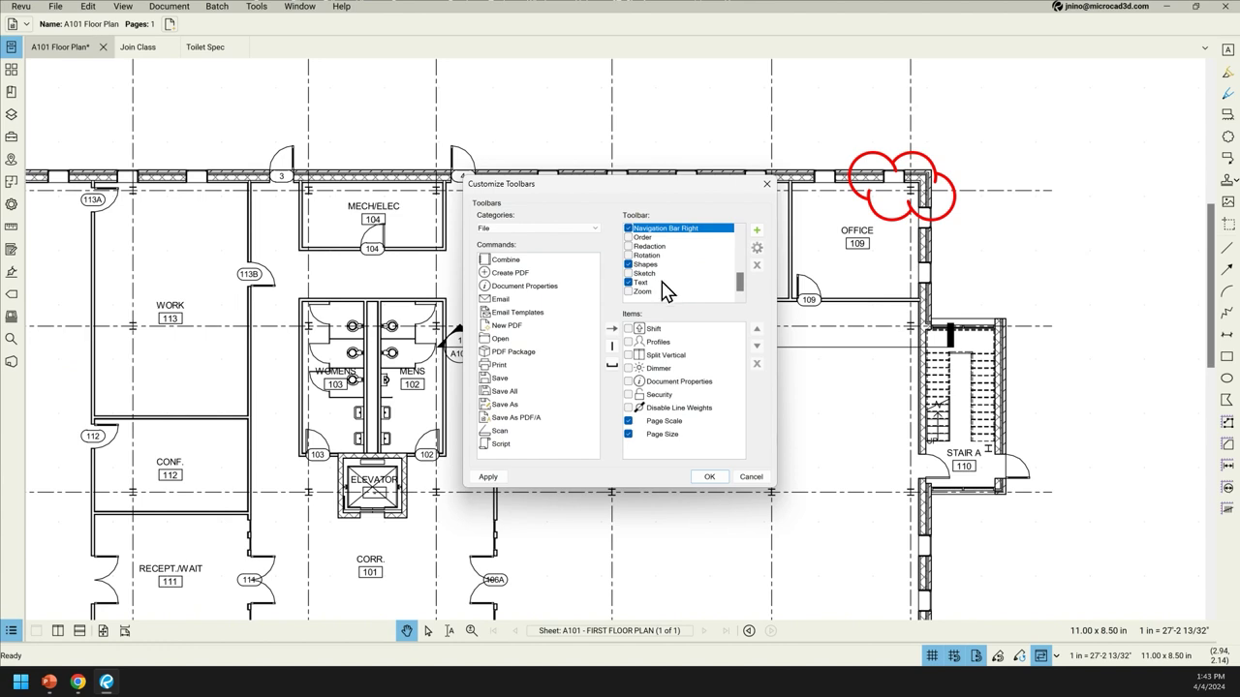
click(644, 263)
scroll(726, 377, down, 5)
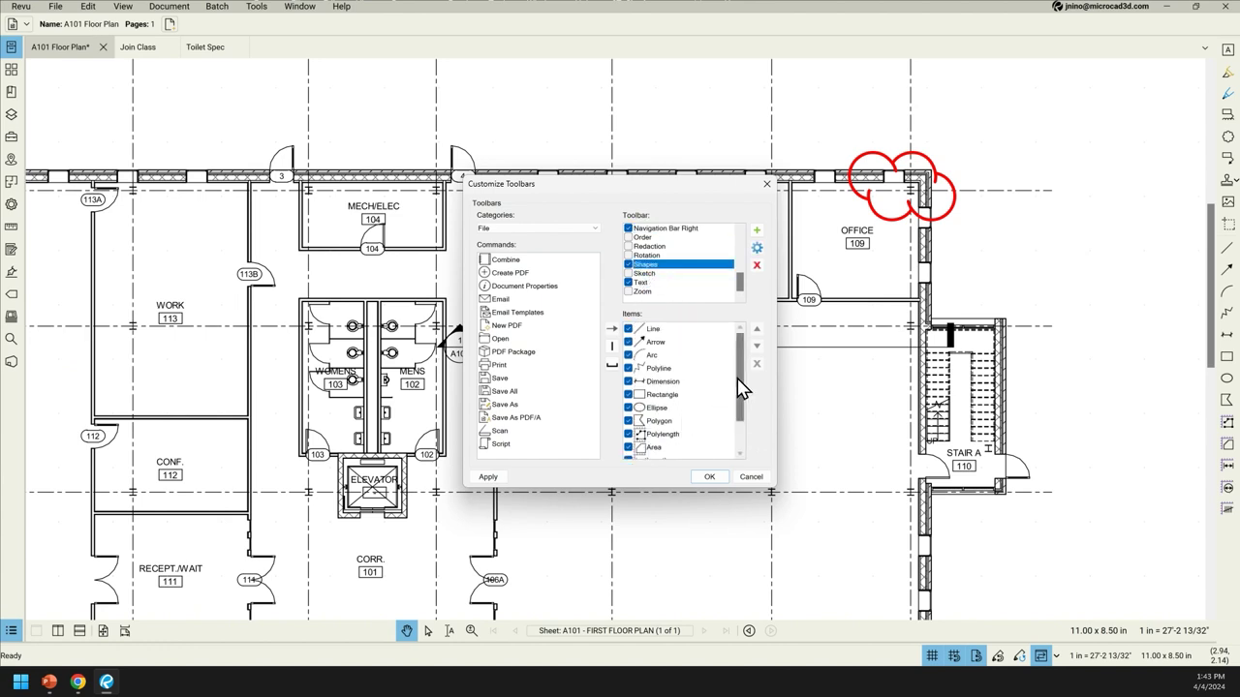
click(665, 434)
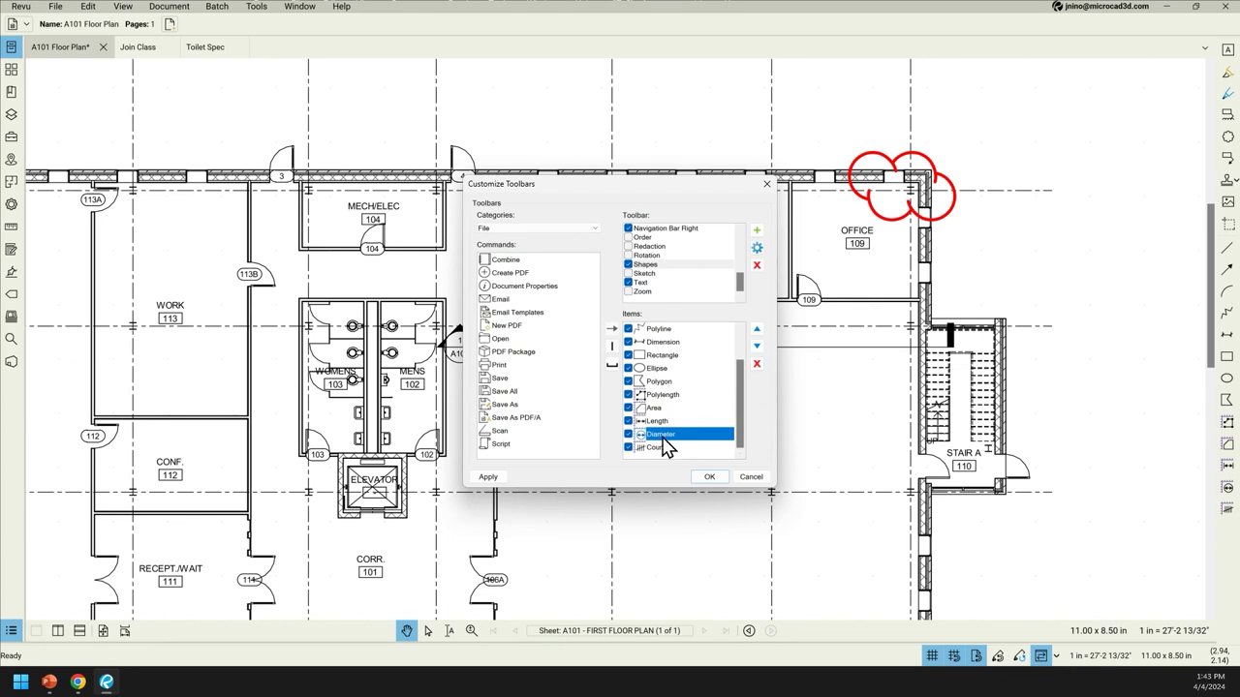
- Close Customize Toolbars with OK and save the current interface setup to the Revu profile
click(708, 476)
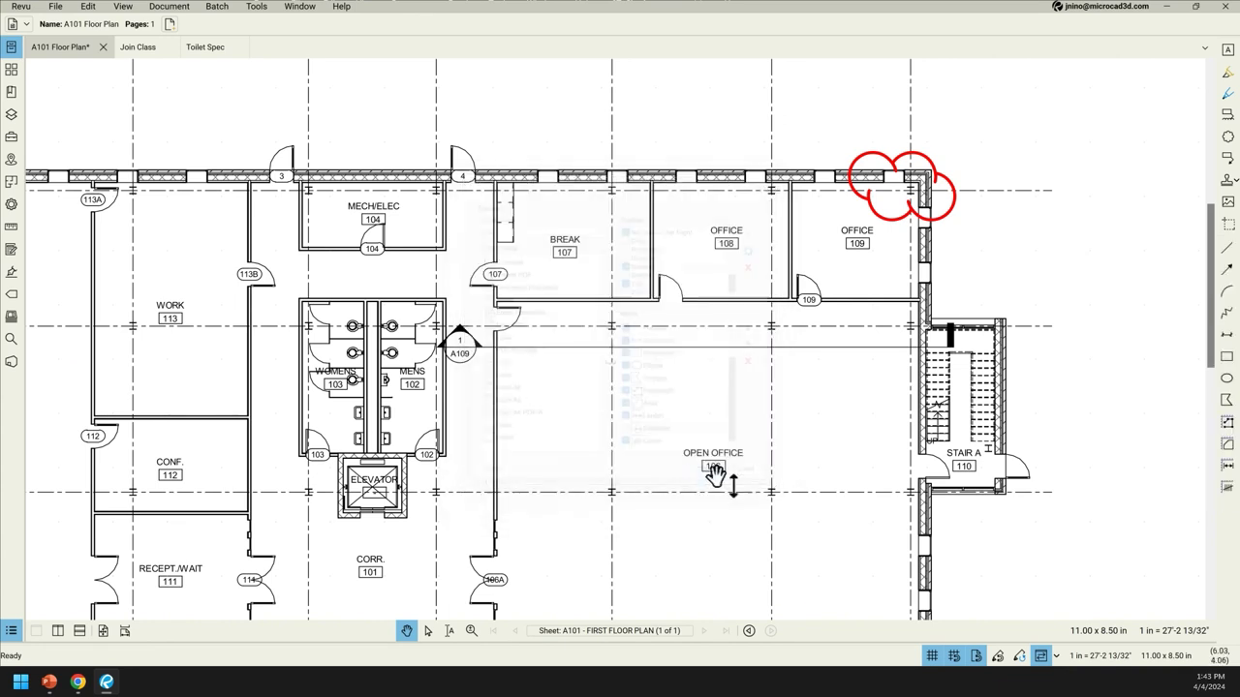
click(21, 7)
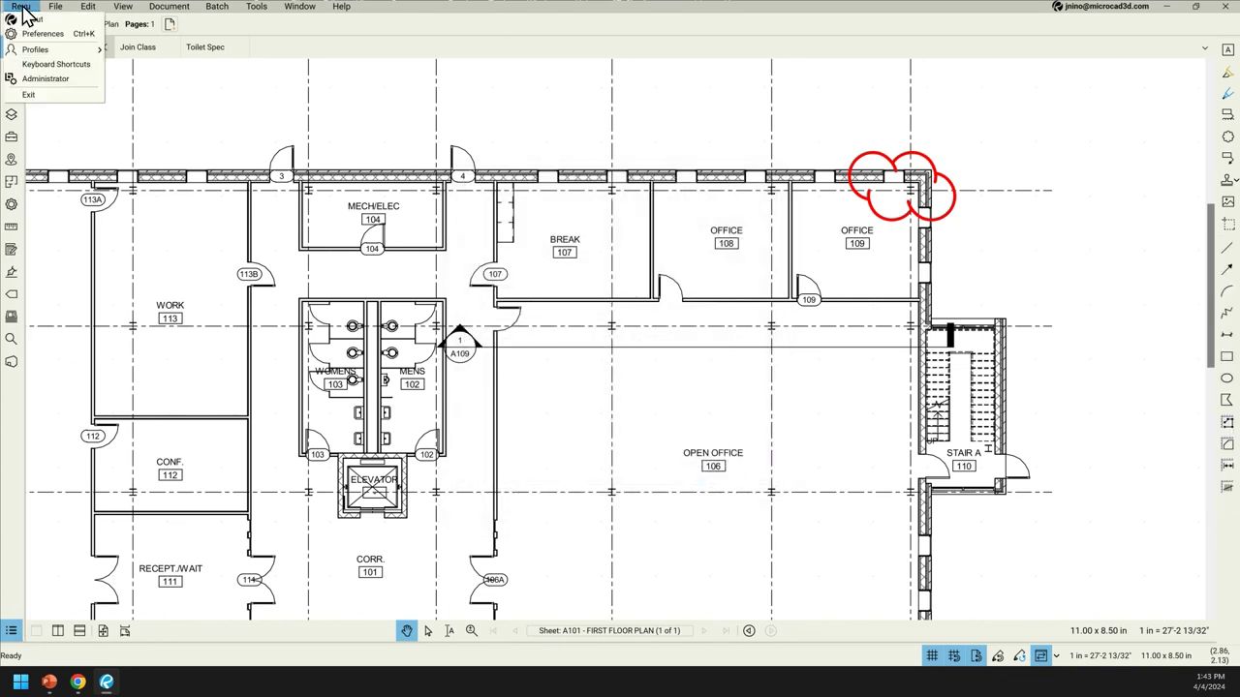
mouse_move(78, 50)
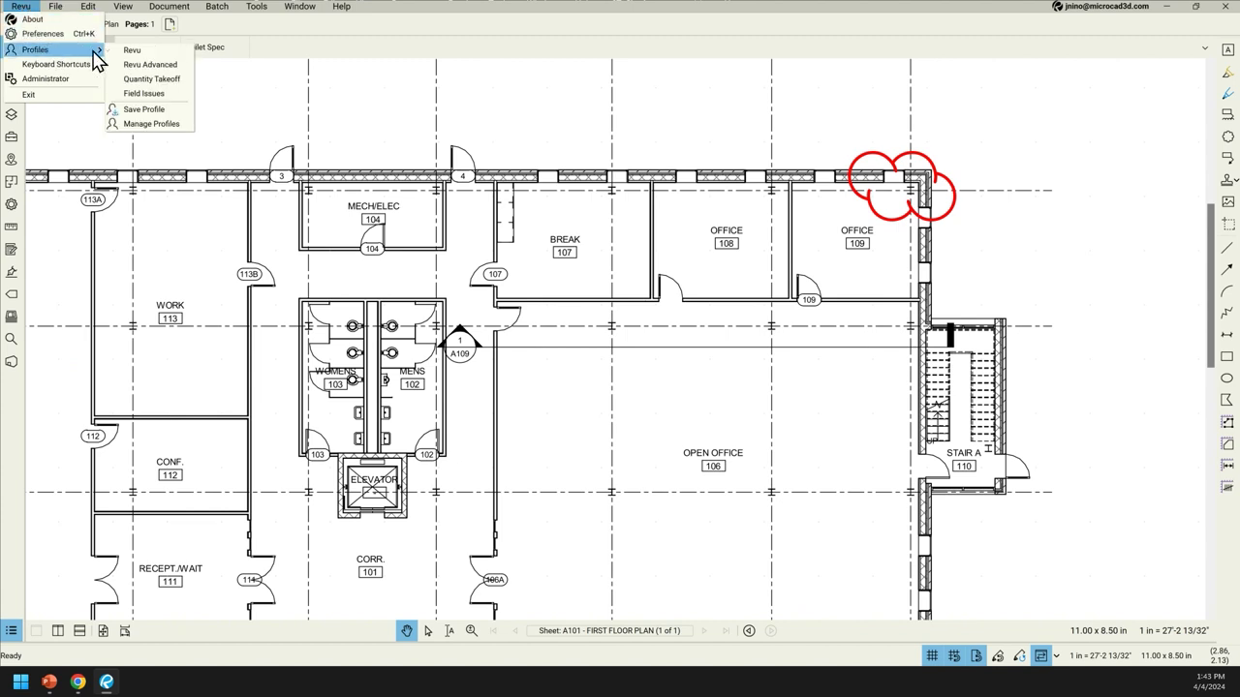
click(164, 112)
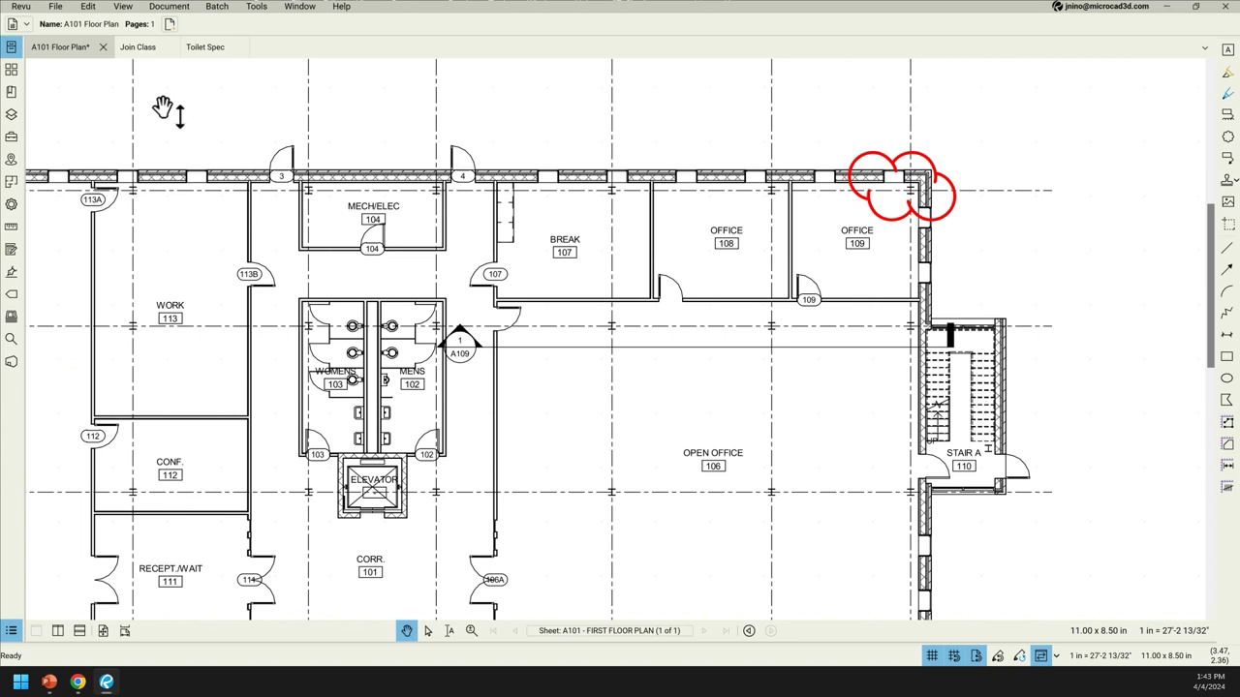
- Export the Revu profile from Manage Profiles to the Desktop as Revu.bpx
click(20, 6)
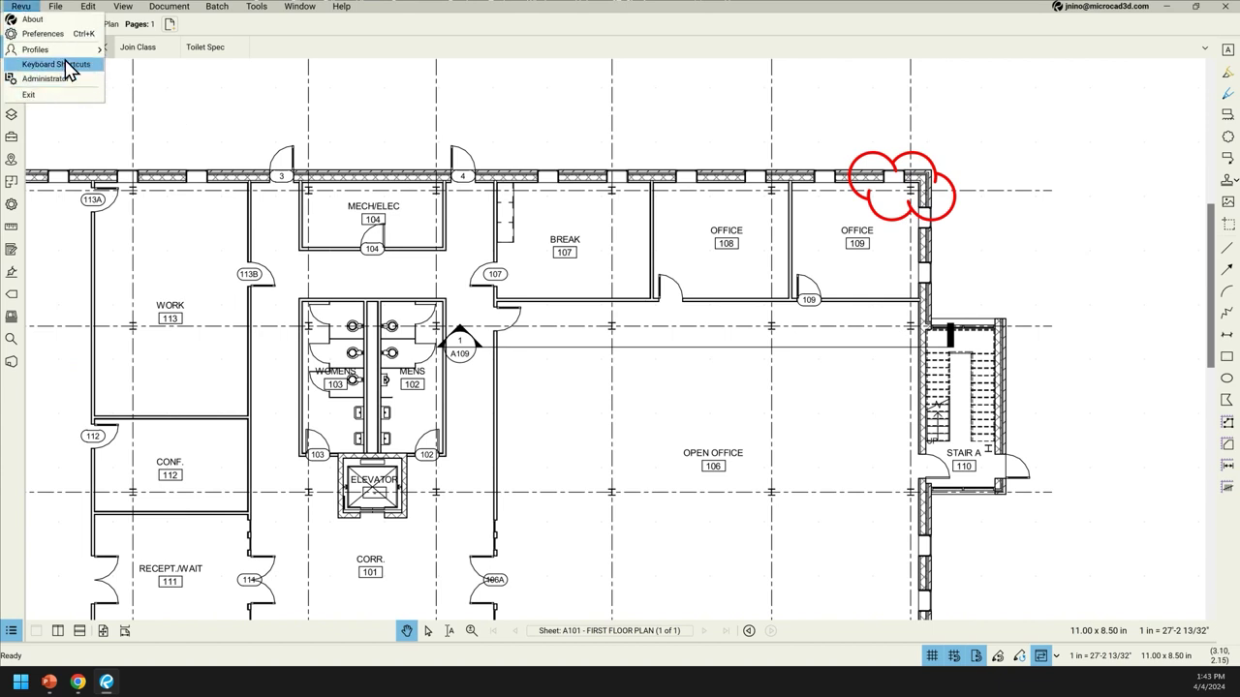
mouse_move(66, 54)
click(155, 124)
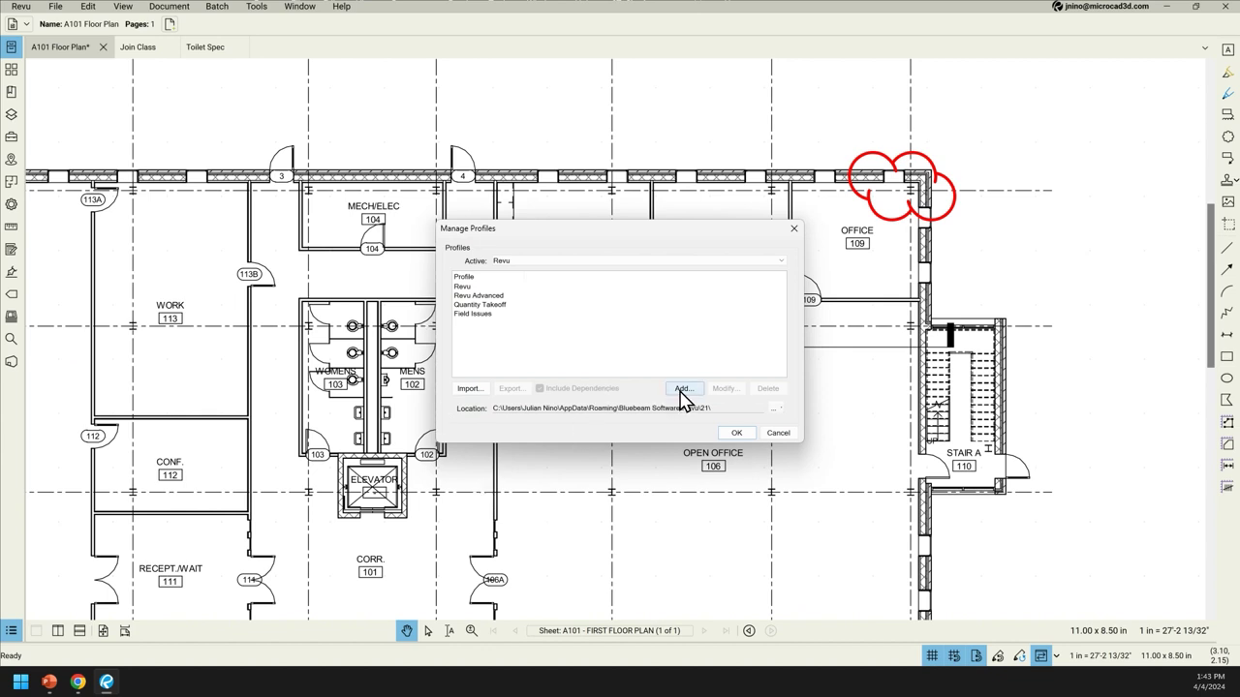
click(469, 287)
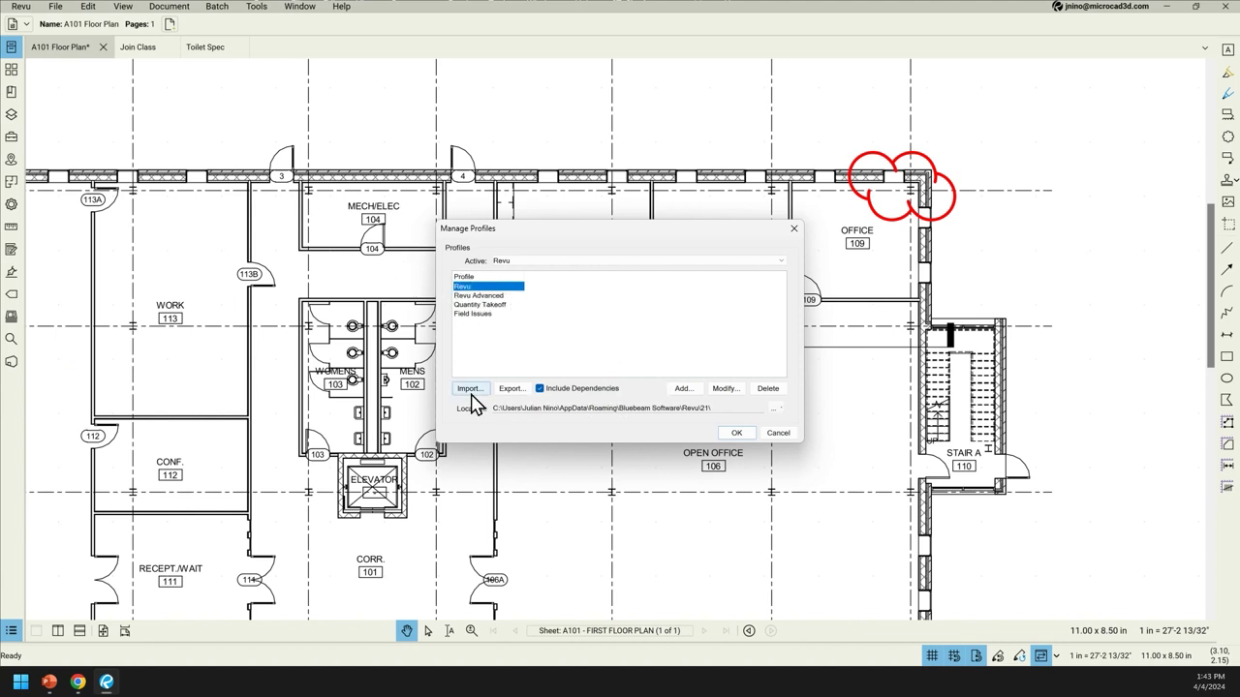
click(514, 388)
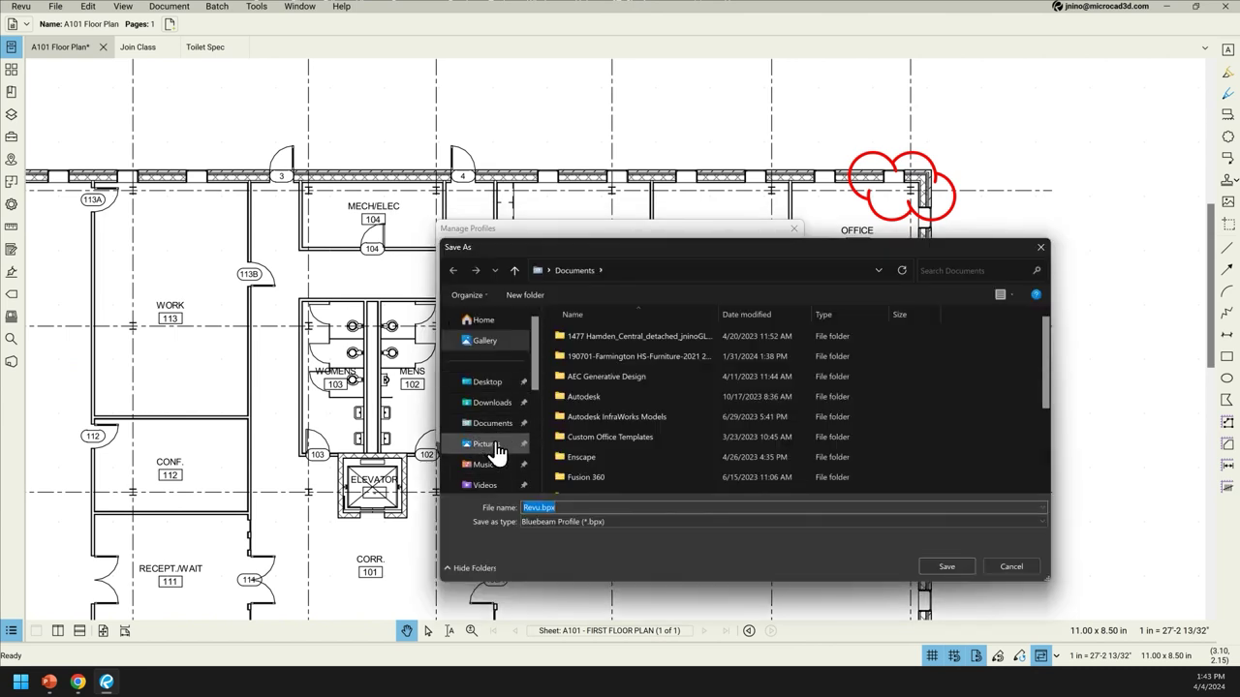
scroll(496, 450, down, 5)
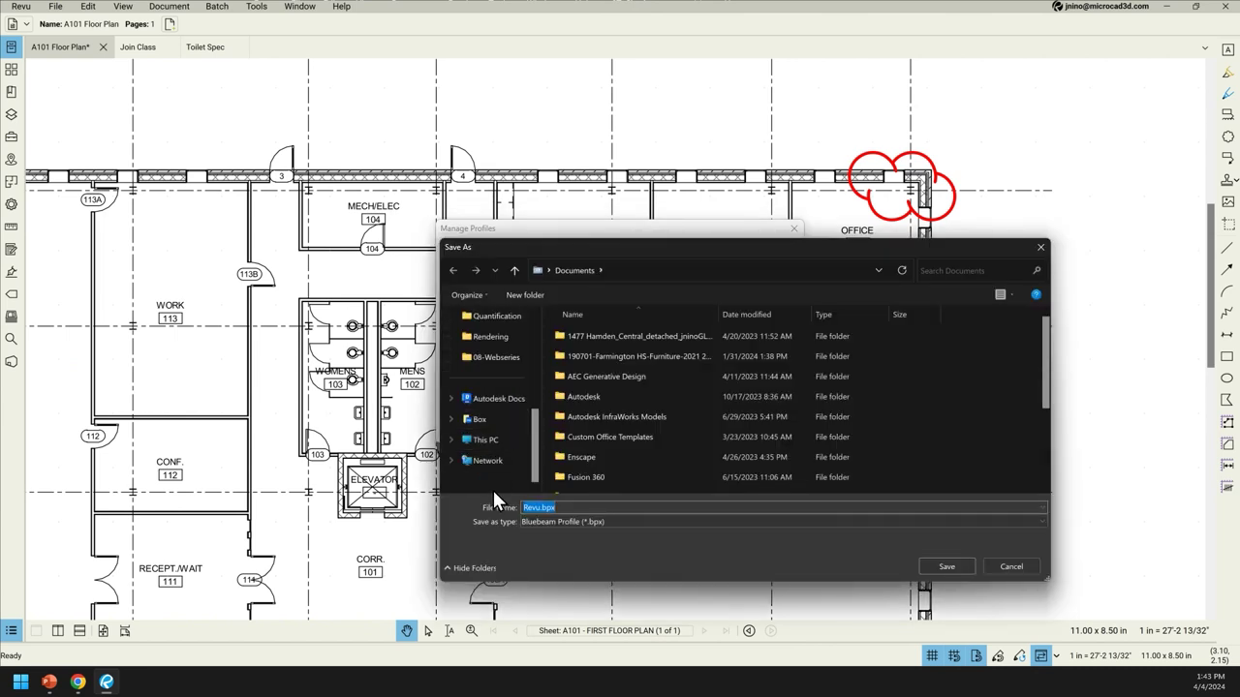
scroll(494, 436, up, 5)
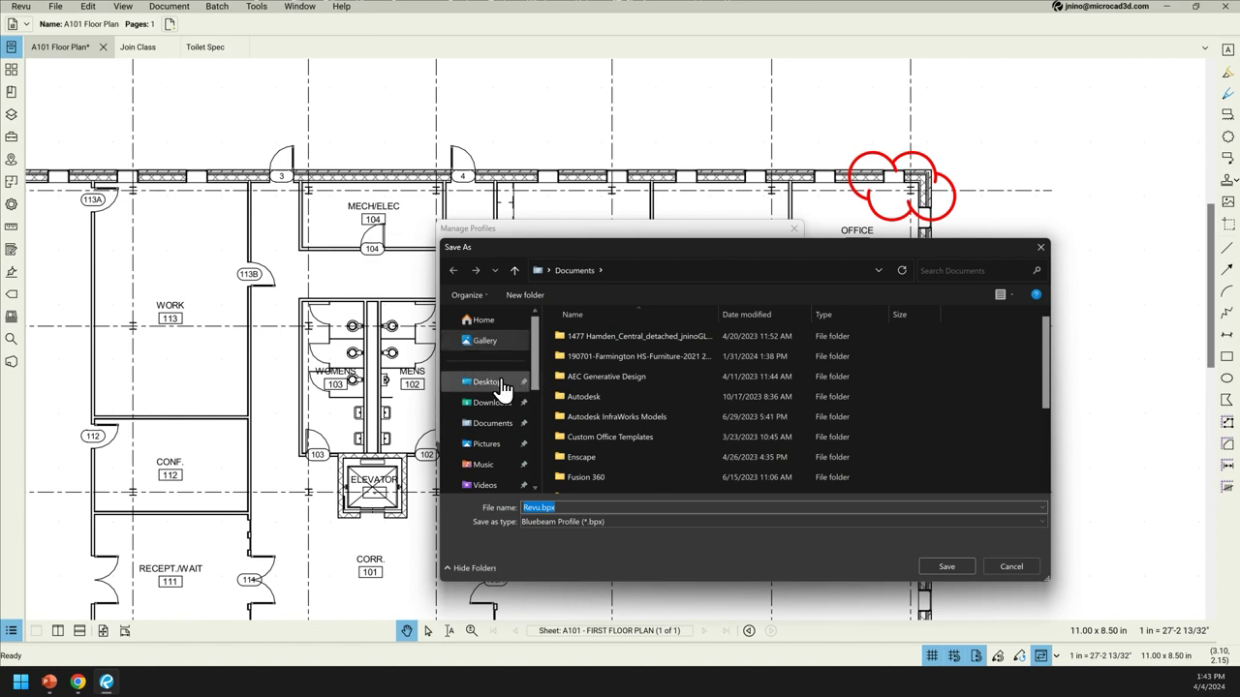
click(488, 383)
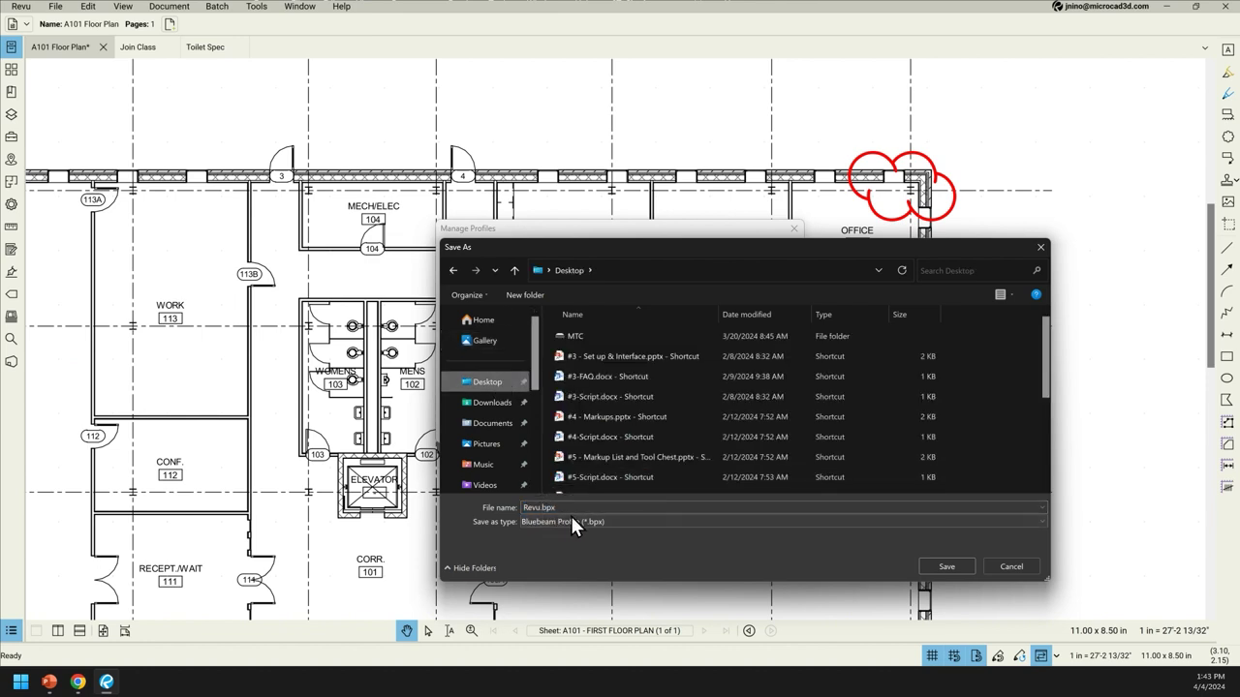
double_click(538, 508)
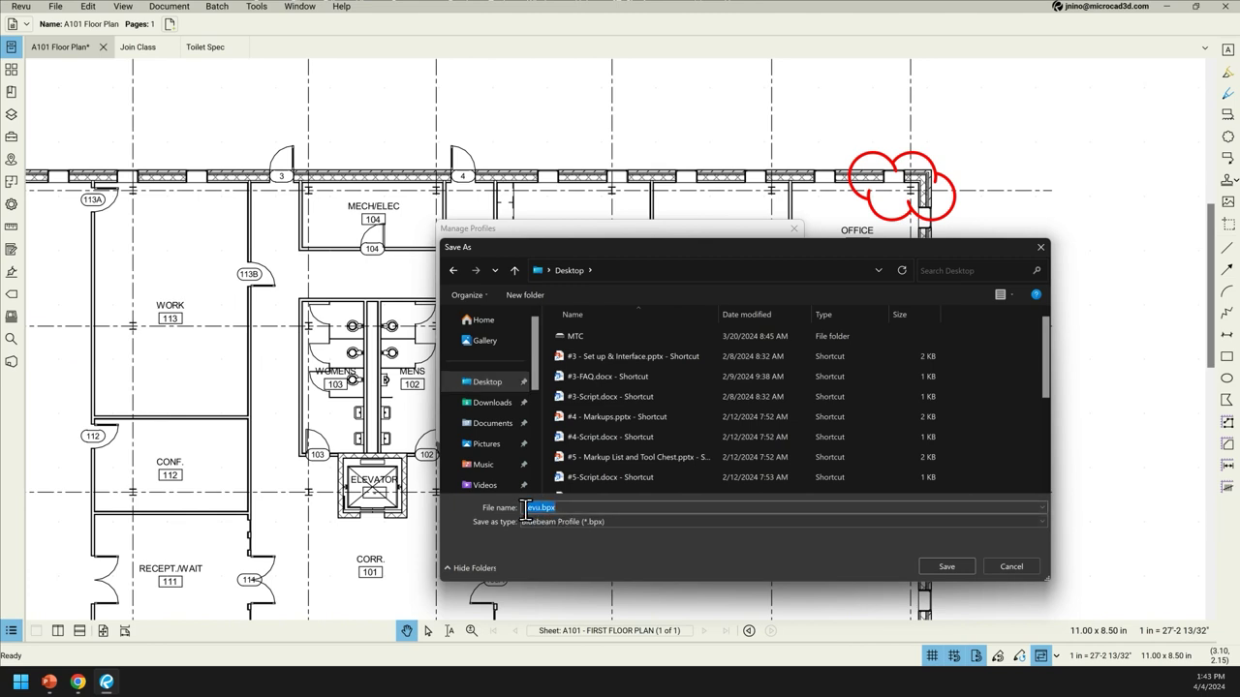
drag(540, 510, 526, 508)
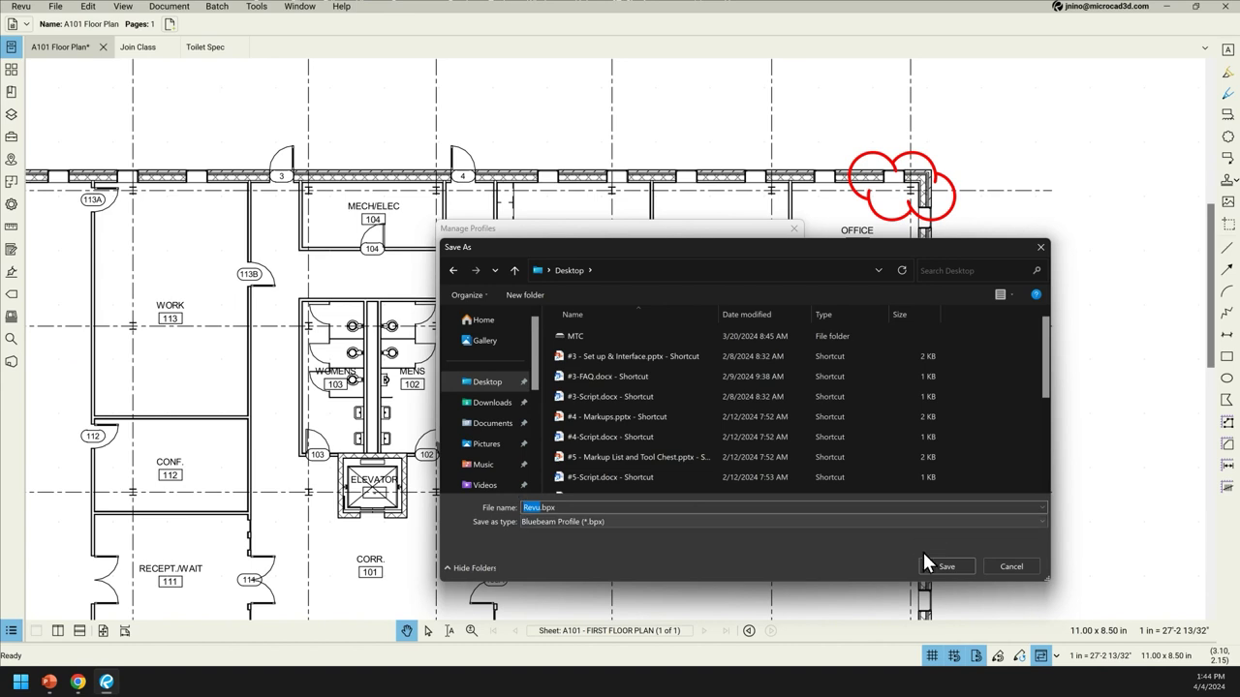
click(947, 566)
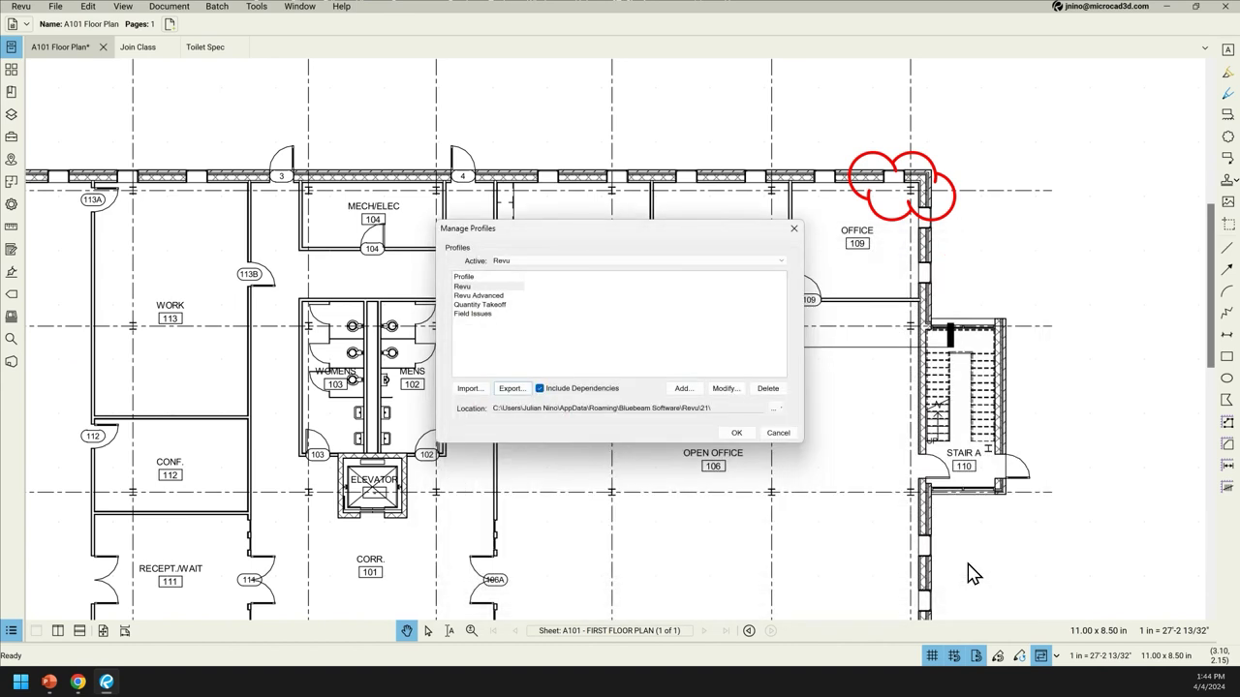
- Close and reopen Manage Profiles, then start adding a new profile and cancel it
click(736, 433)
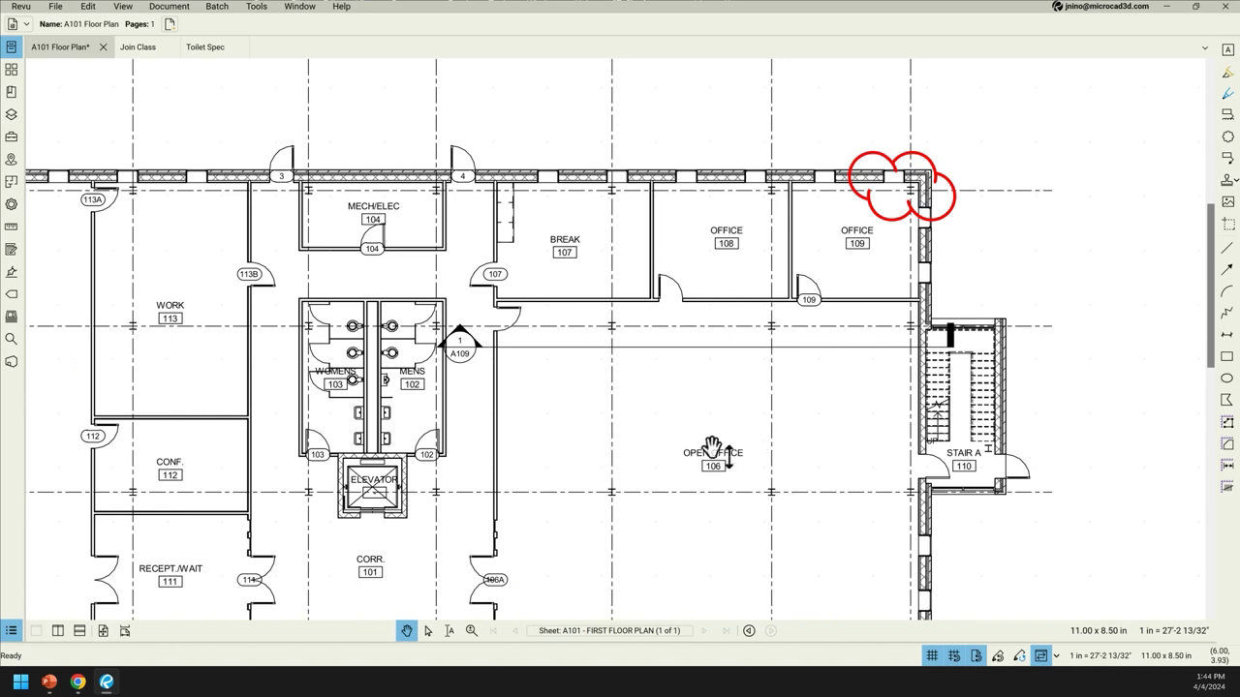
click(21, 6)
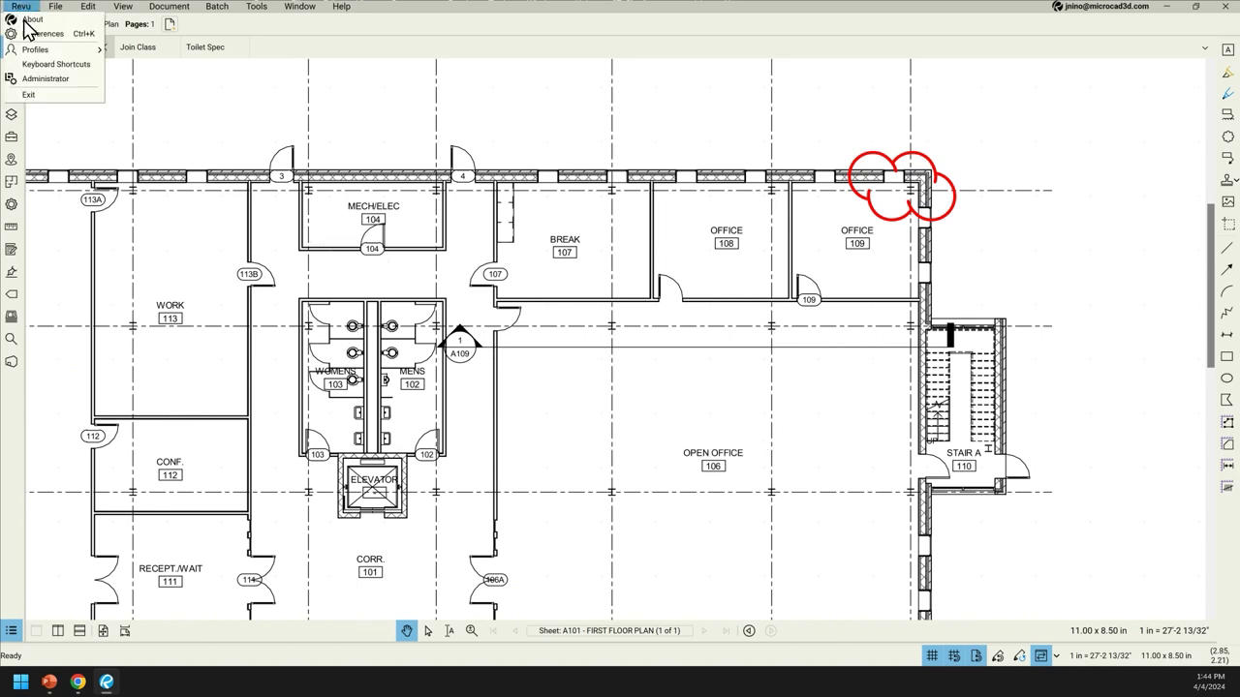
mouse_move(89, 49)
click(167, 123)
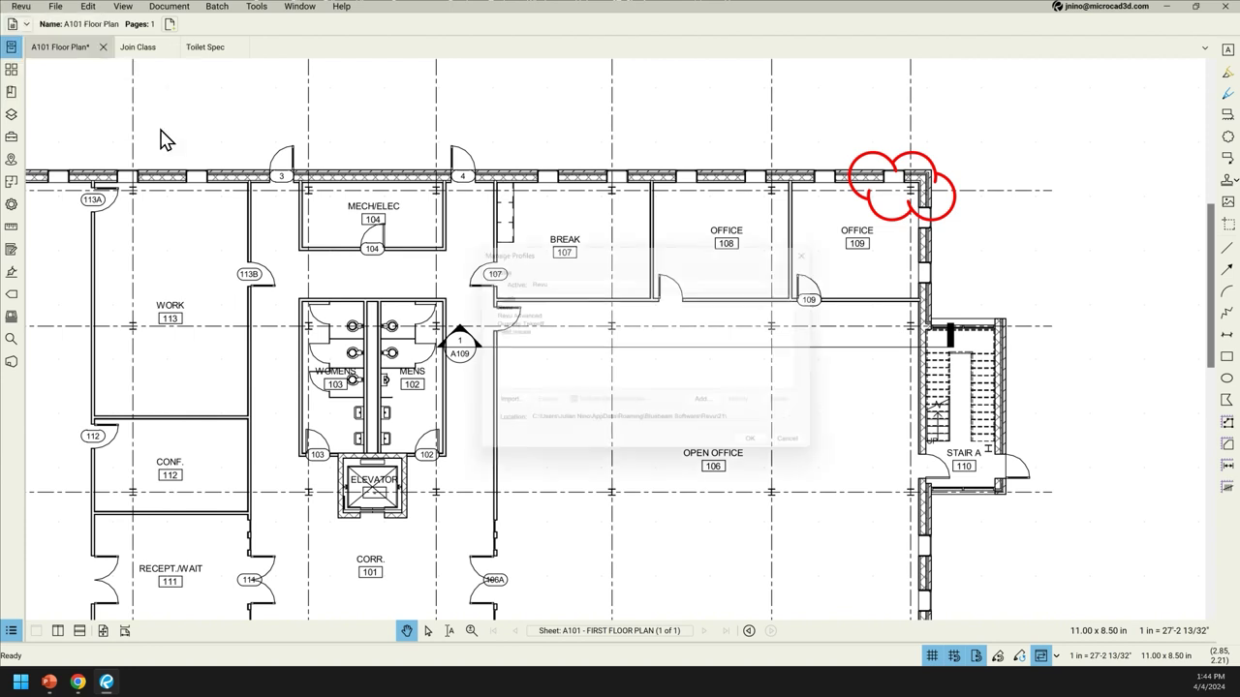
click(688, 393)
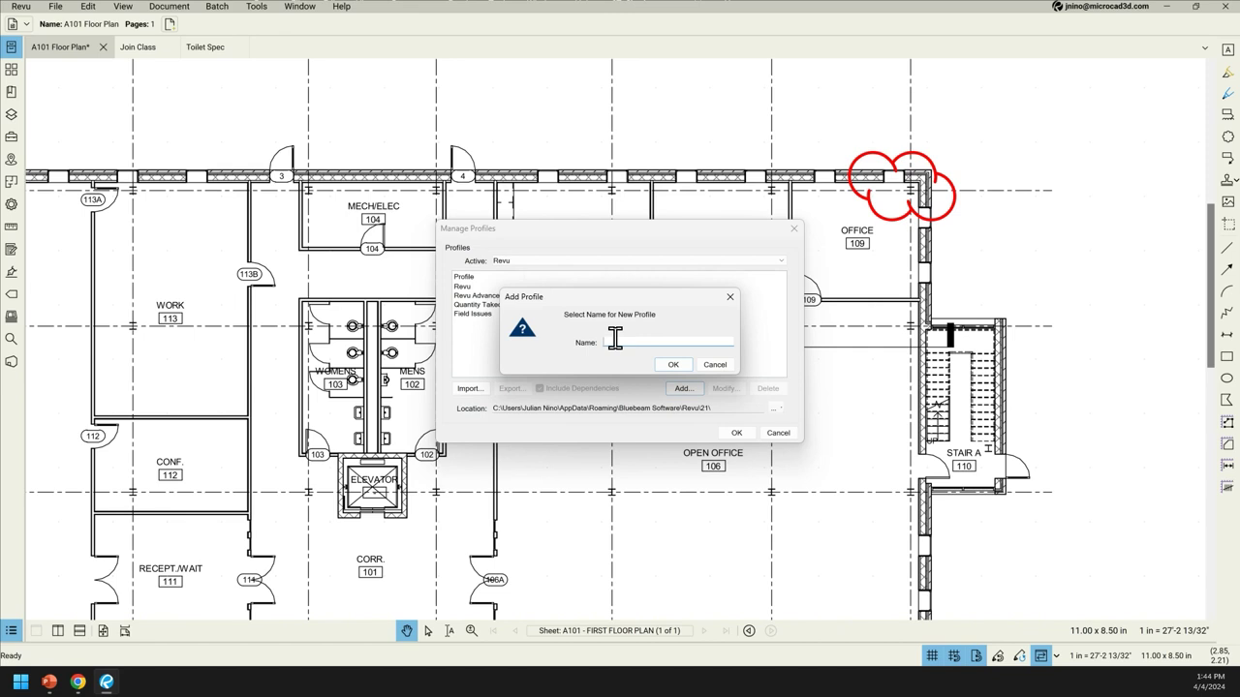
click(718, 365)
- Start importing Revu.bpx as a profile, then cancel the import
click(468, 389)
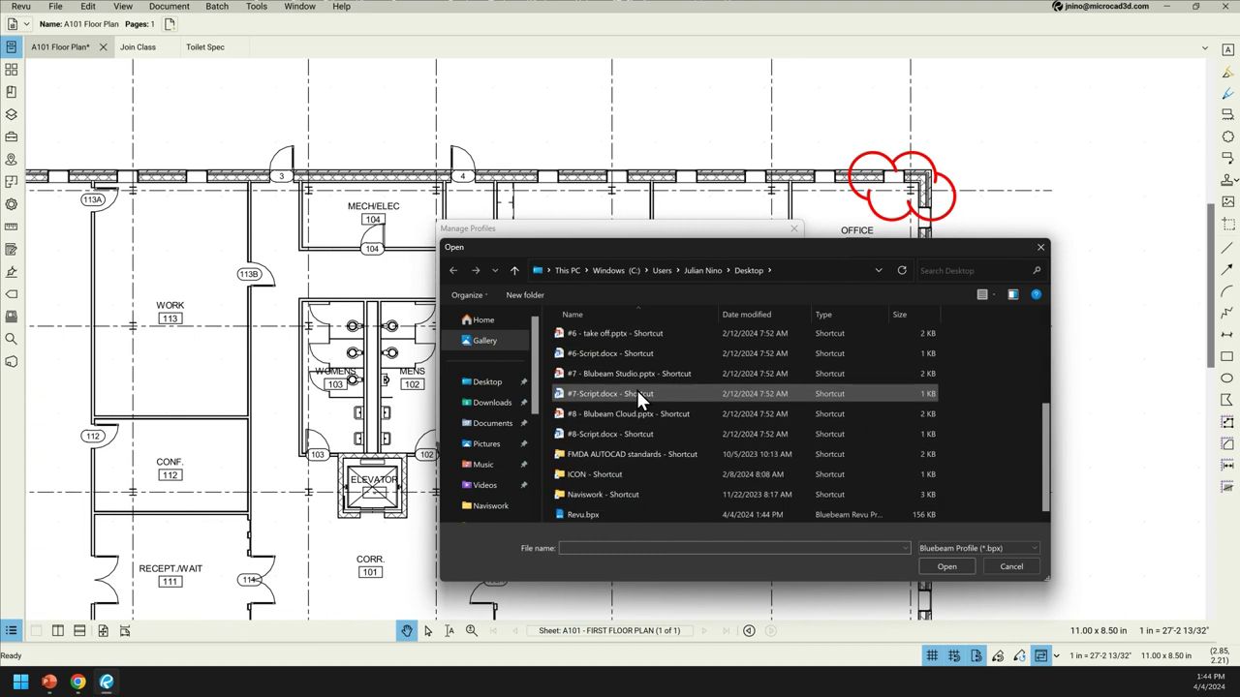
click(587, 518)
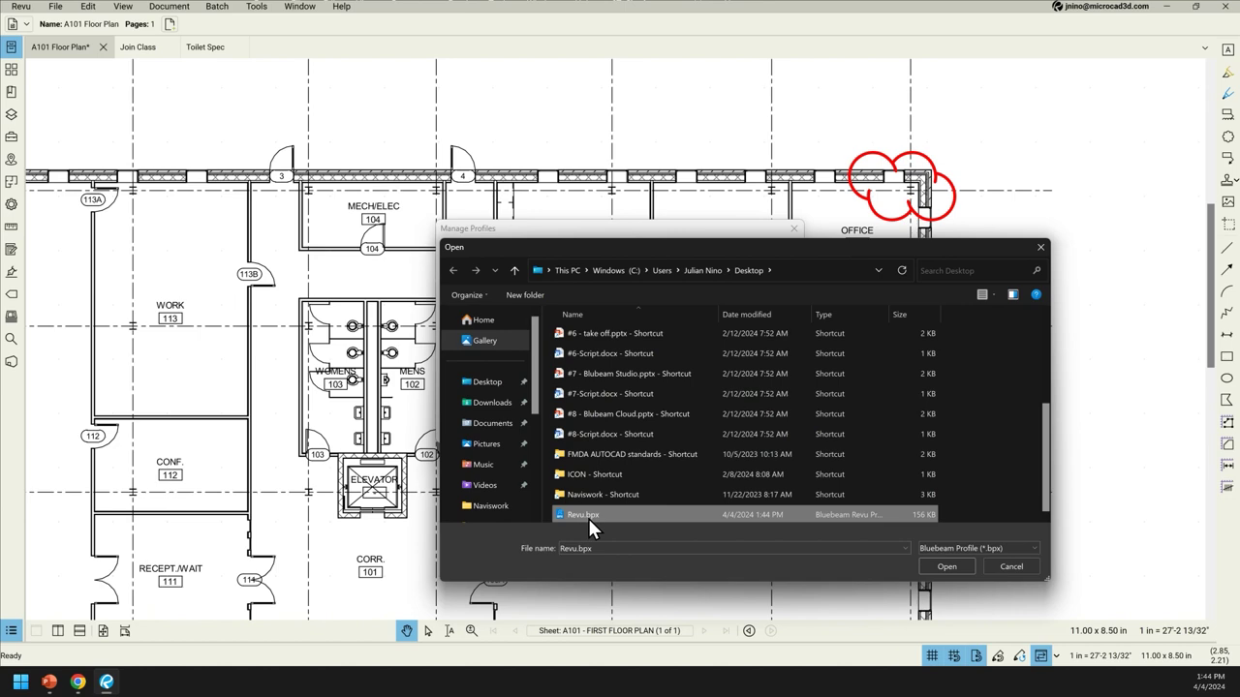
click(1013, 568)
- Close Profile Management, view the Toilet Spec document, then return to the A101 Floor Plan
click(793, 229)
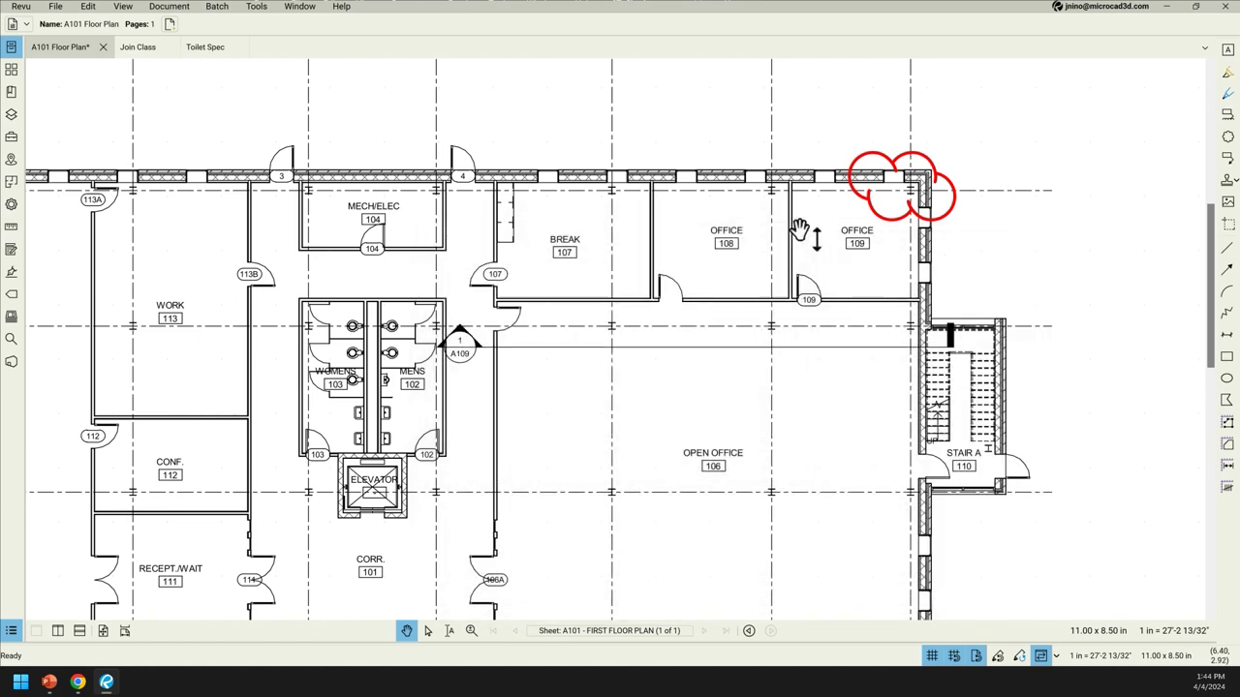
click(205, 56)
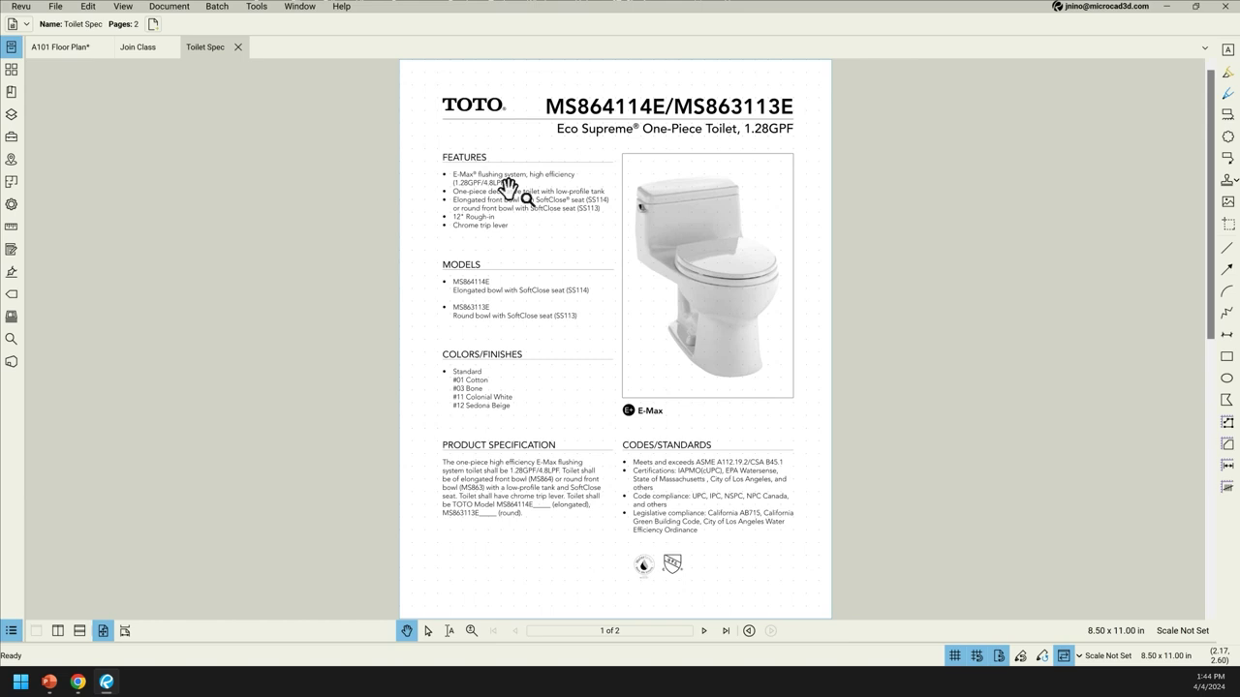
click(66, 49)
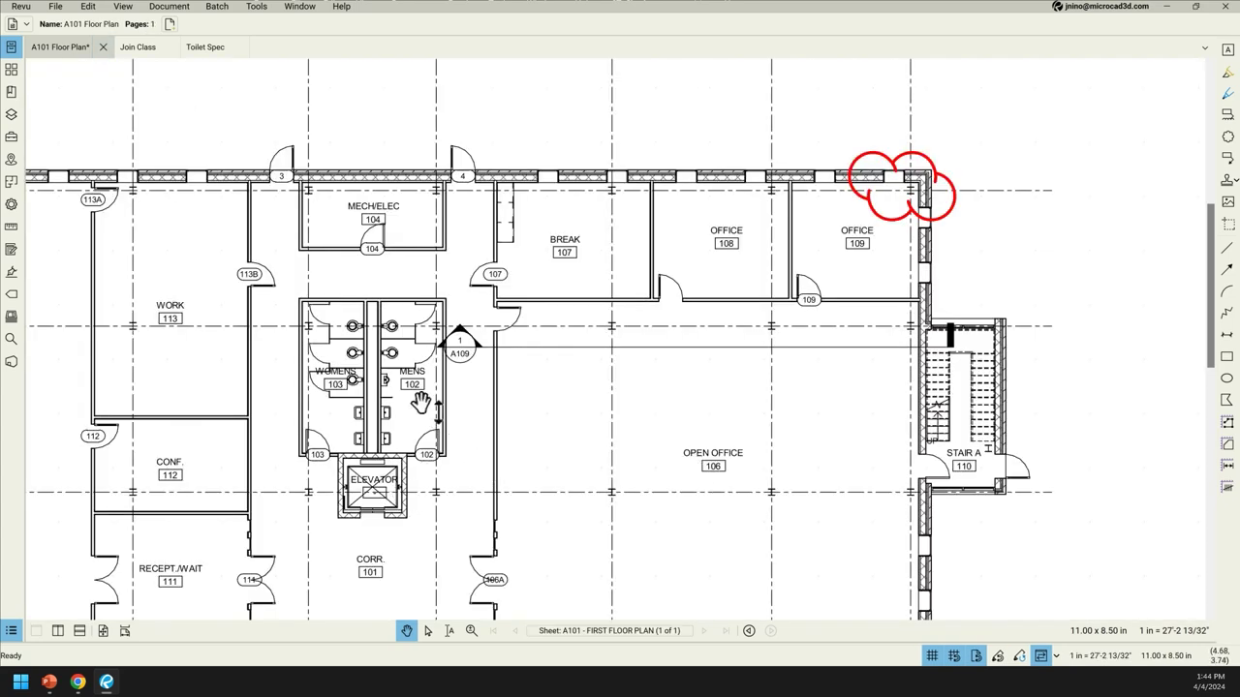
- Follow the MENS room and toilet fixtures links to the spec sheet, returning to A101 each time
click(414, 378)
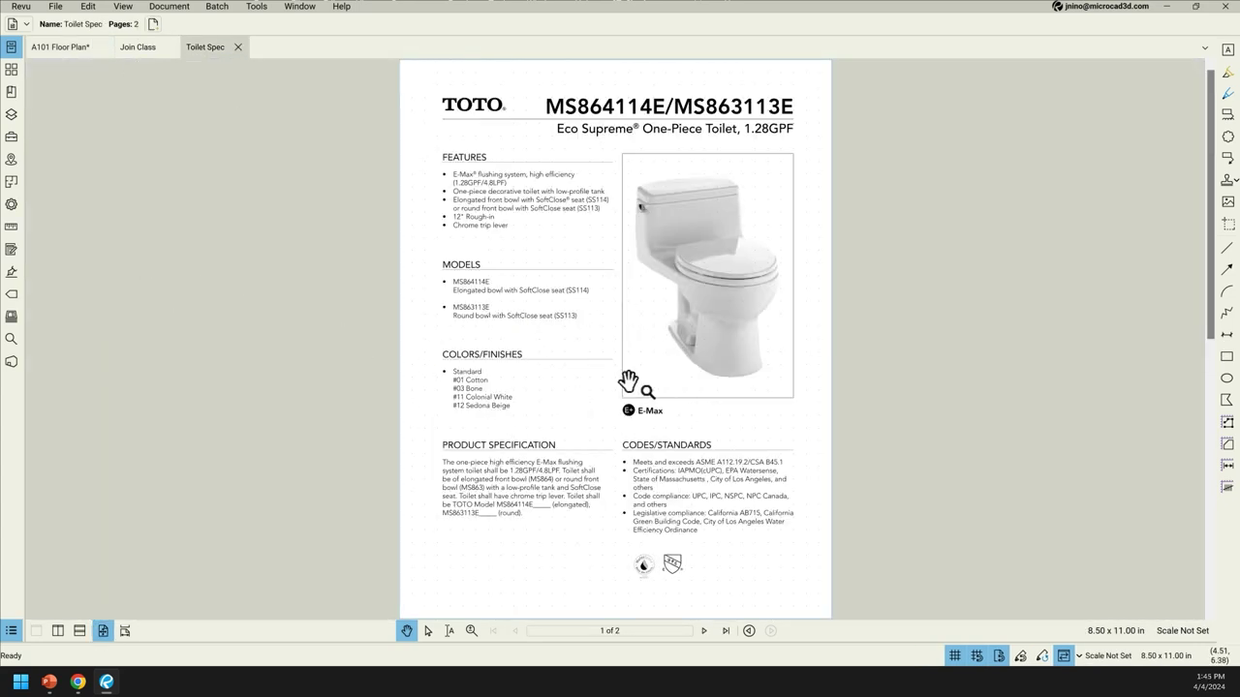
click(63, 55)
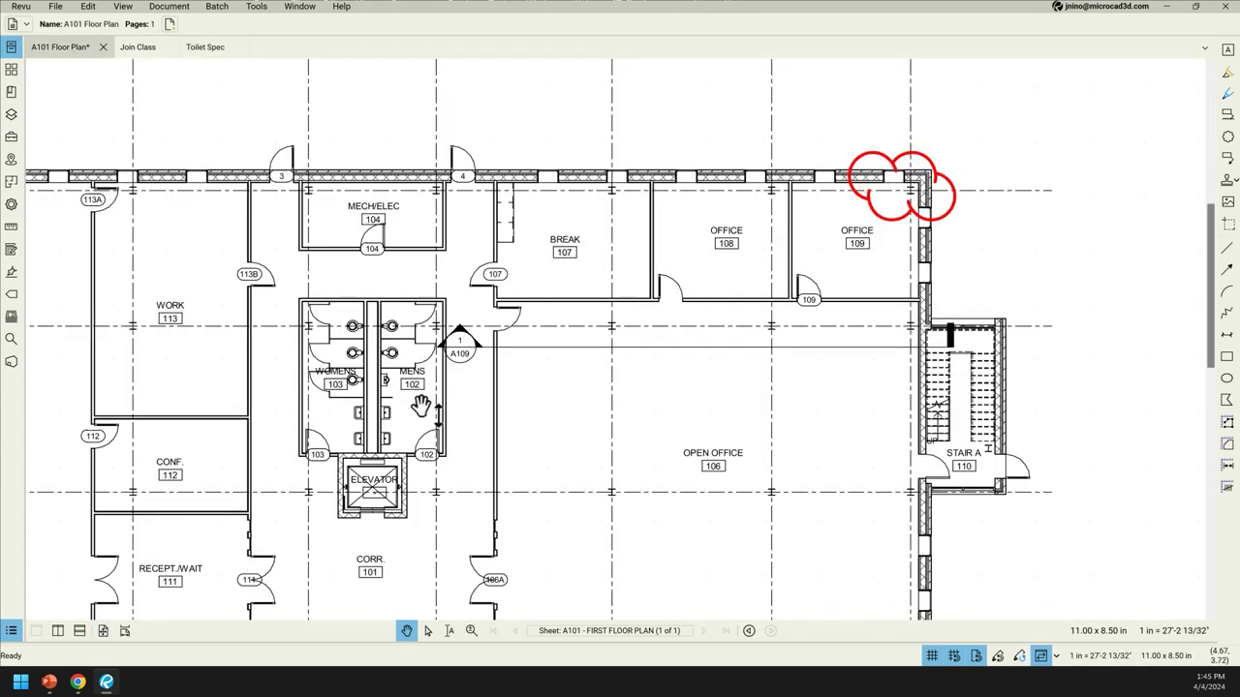
click(405, 352)
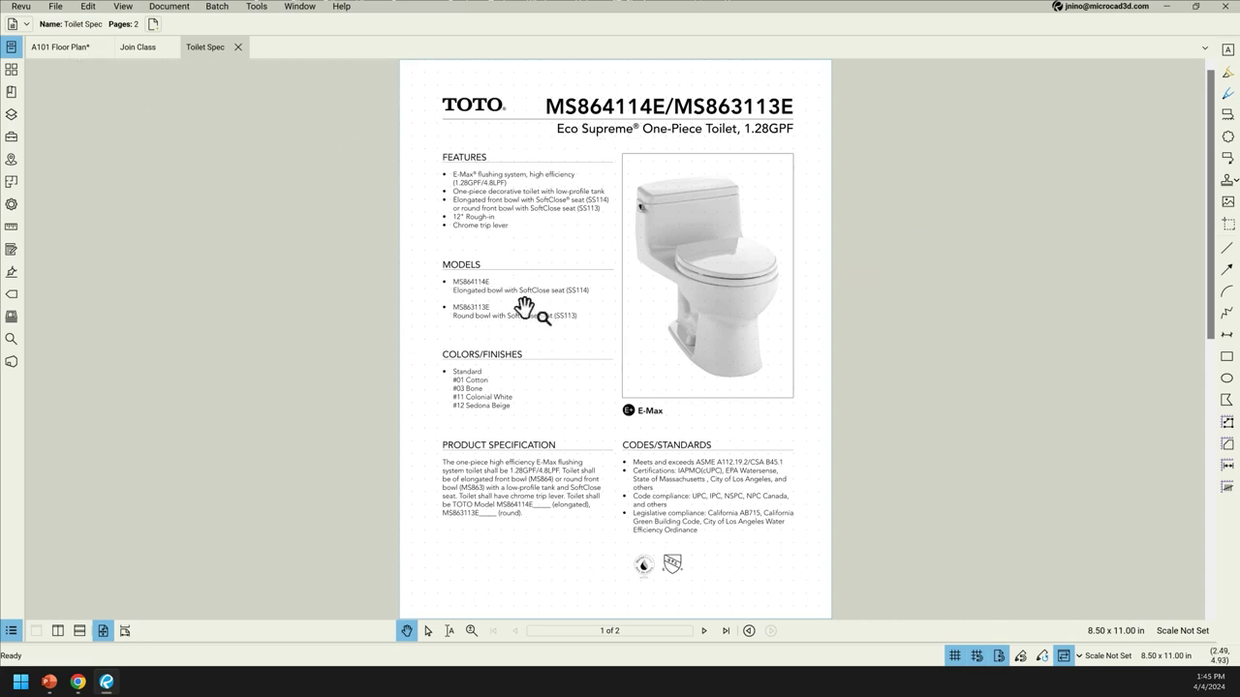
click(55, 49)
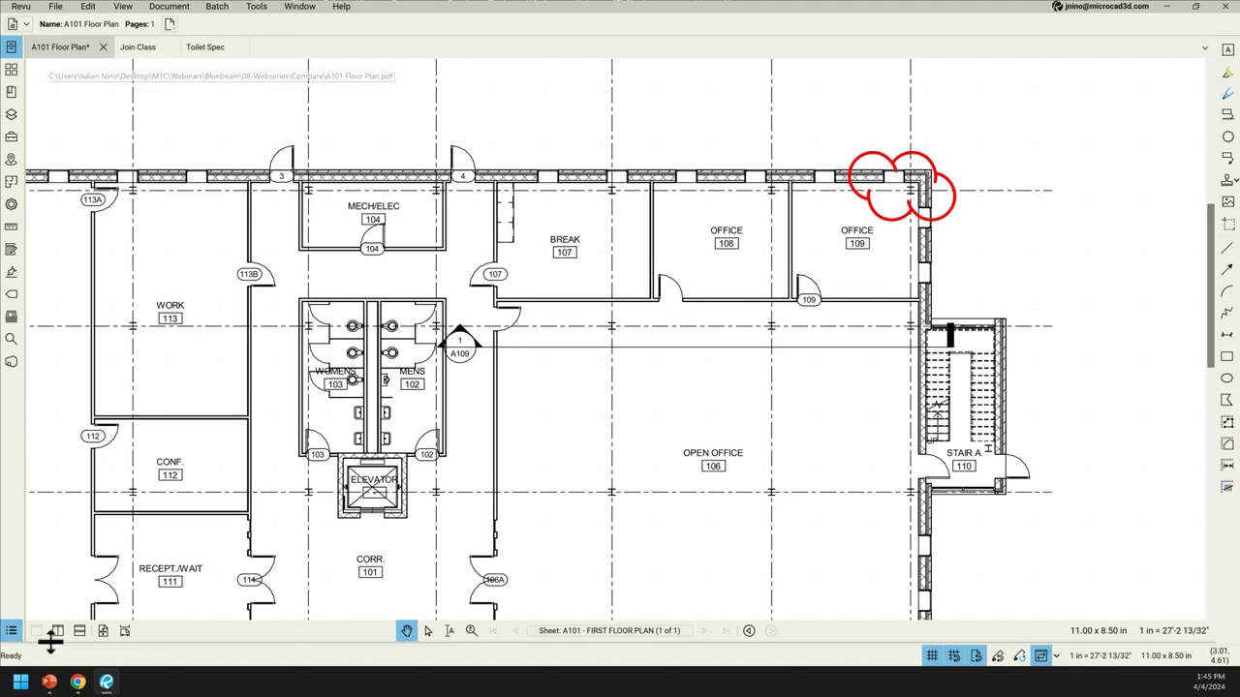
- Open Revu Preferences and close them without changing anything
click(21, 6)
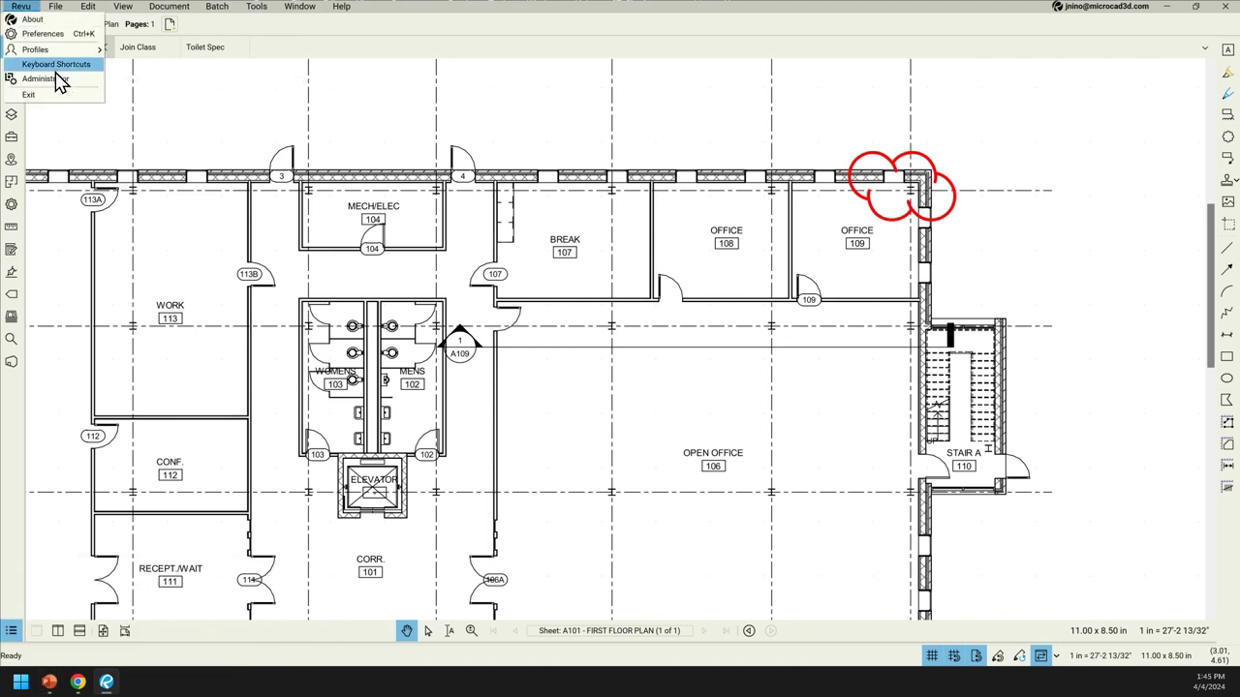
click(56, 35)
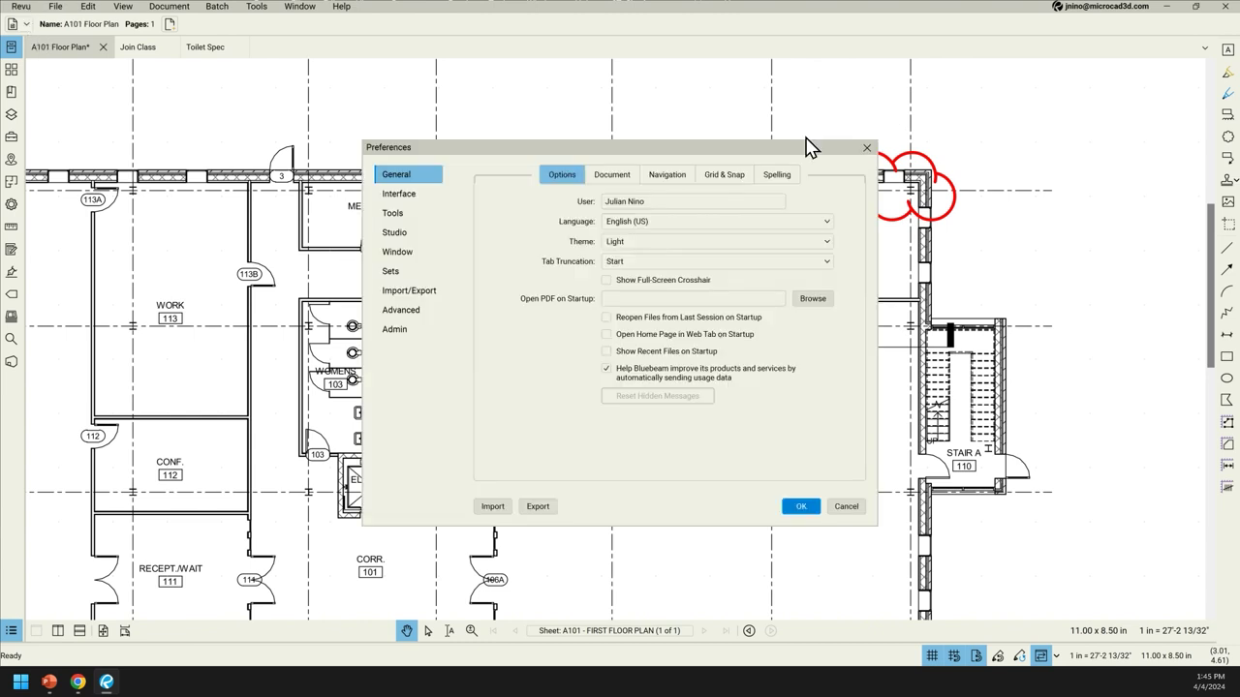
click(867, 147)
- Open Manage Profiles and cancel, then show page thumbnails for the Toilet Spec document
click(21, 7)
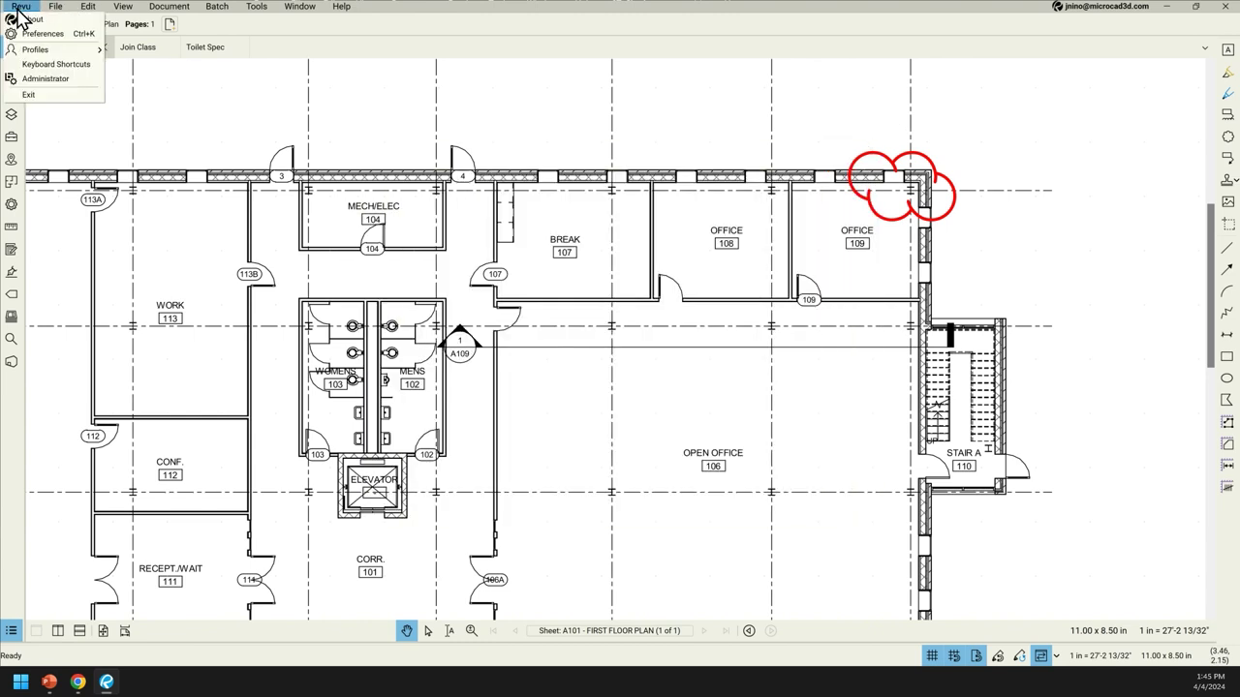
mouse_move(59, 50)
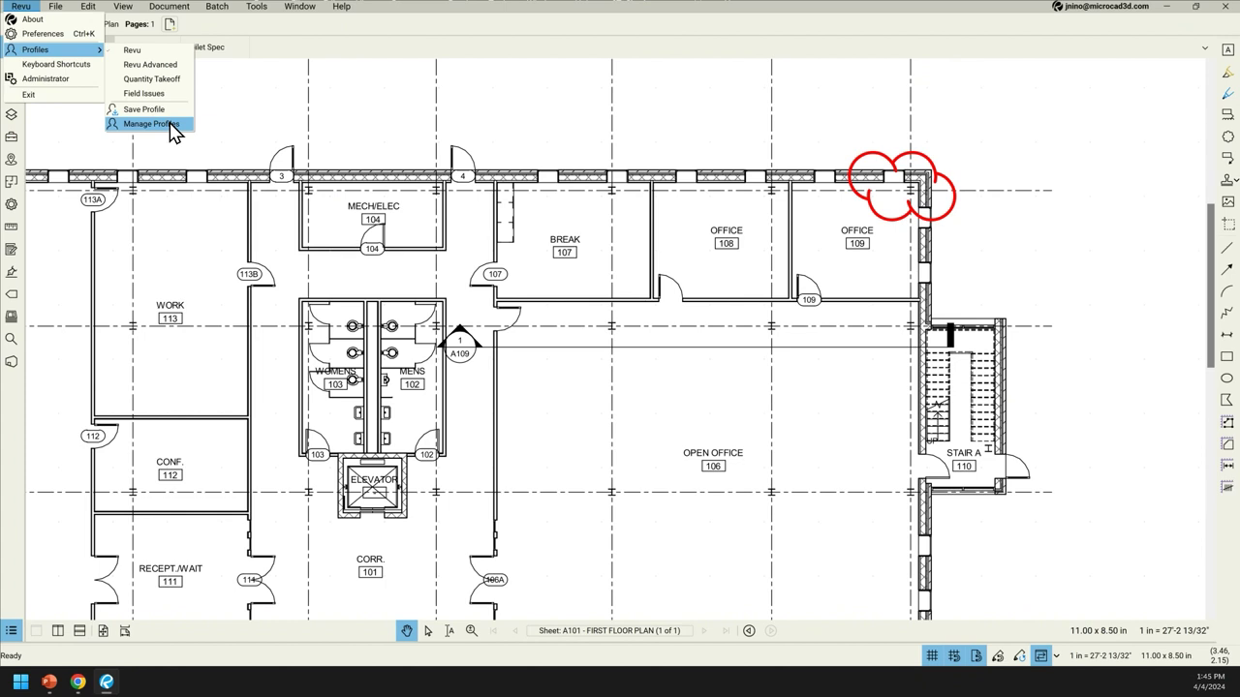
click(168, 126)
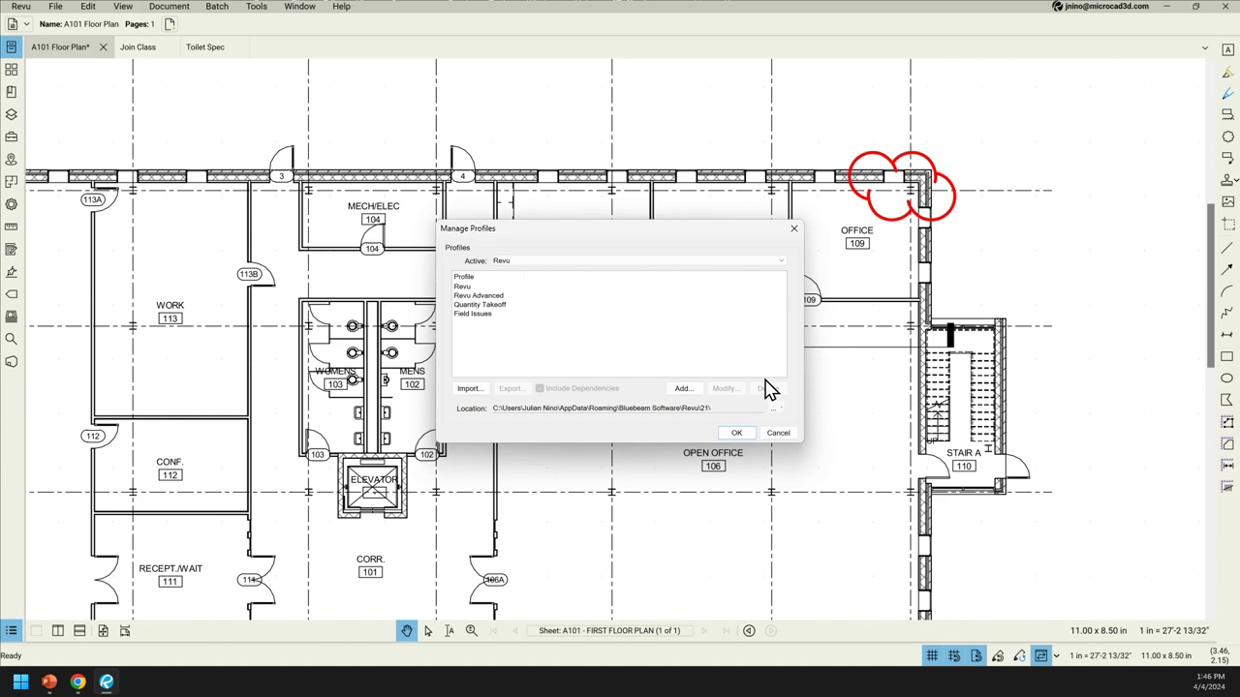
click(778, 433)
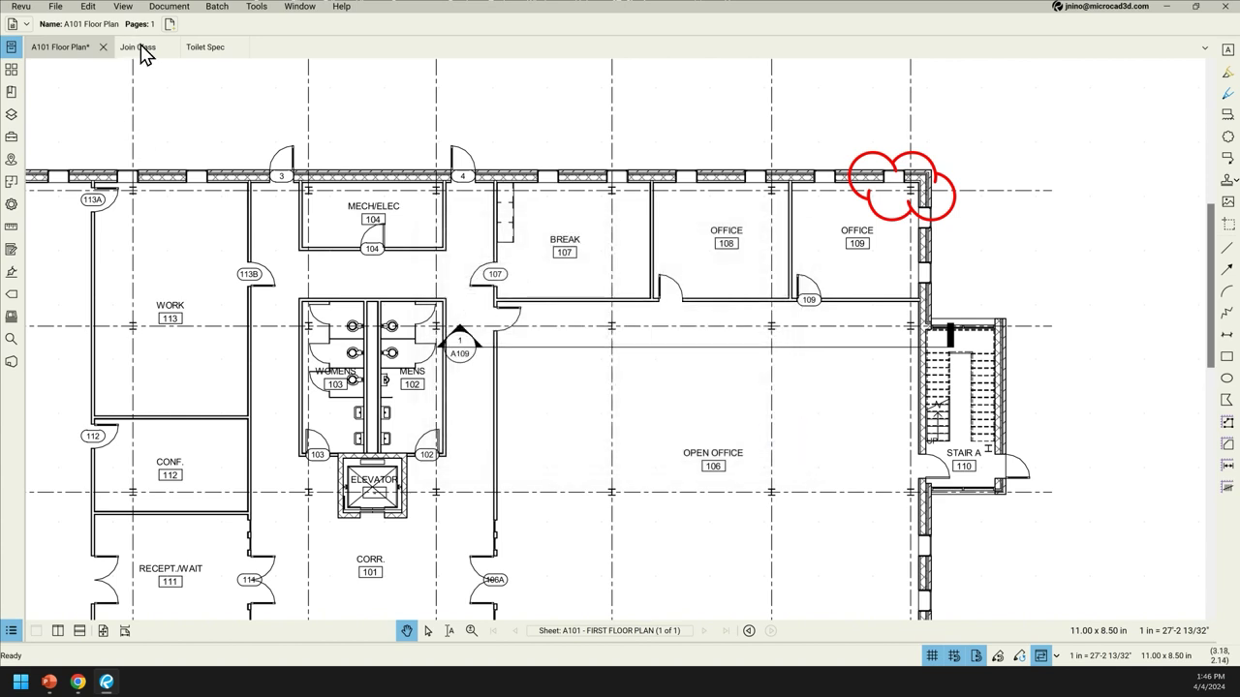
click(12, 71)
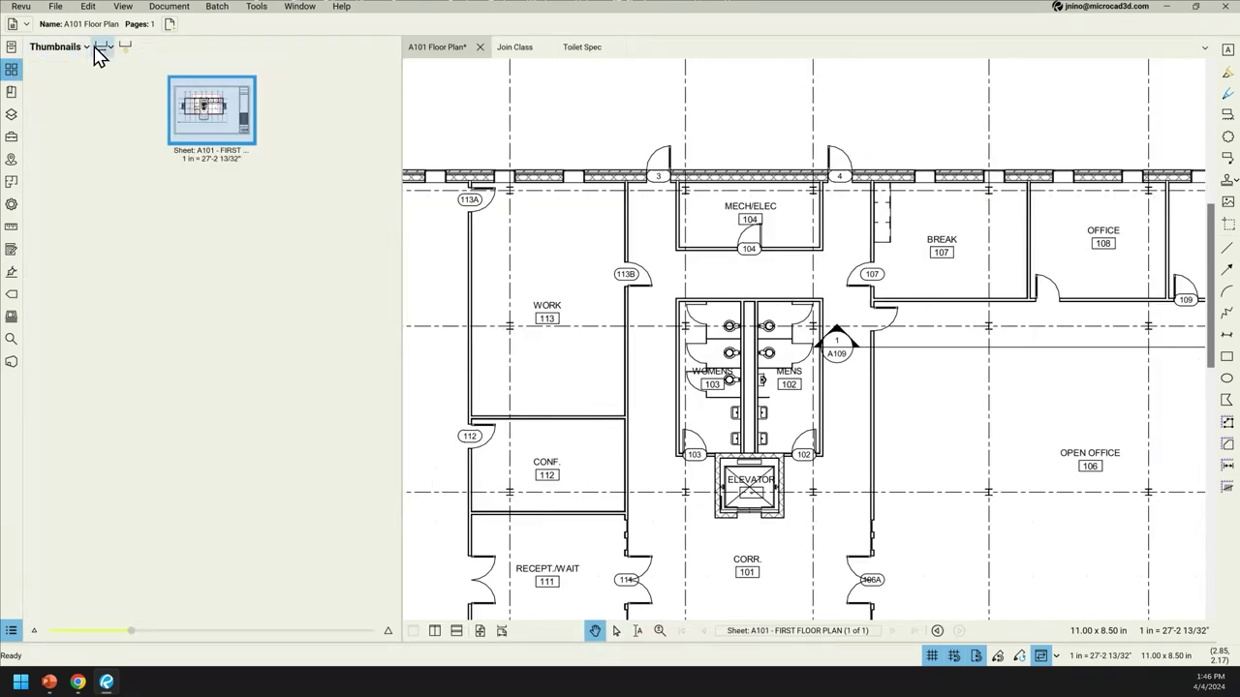
click(581, 50)
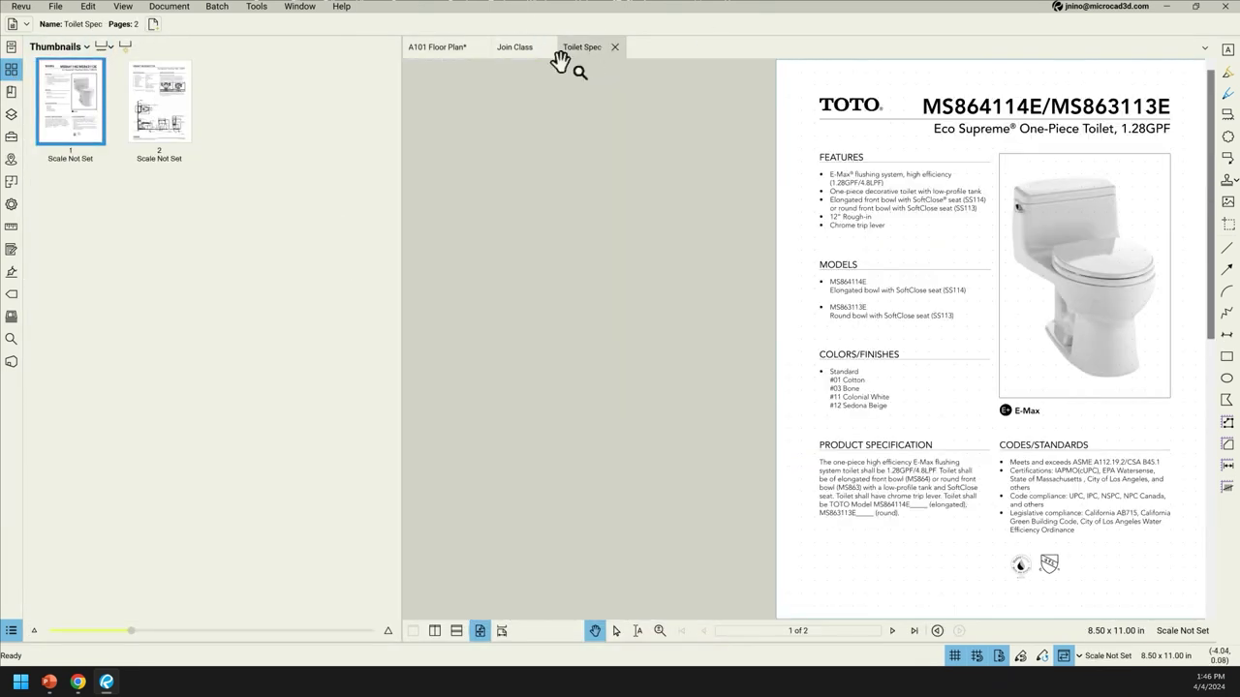
- Check the Toilet Spec page 1 thumbnail options, then show the File Access list of recent files
right_click(81, 93)
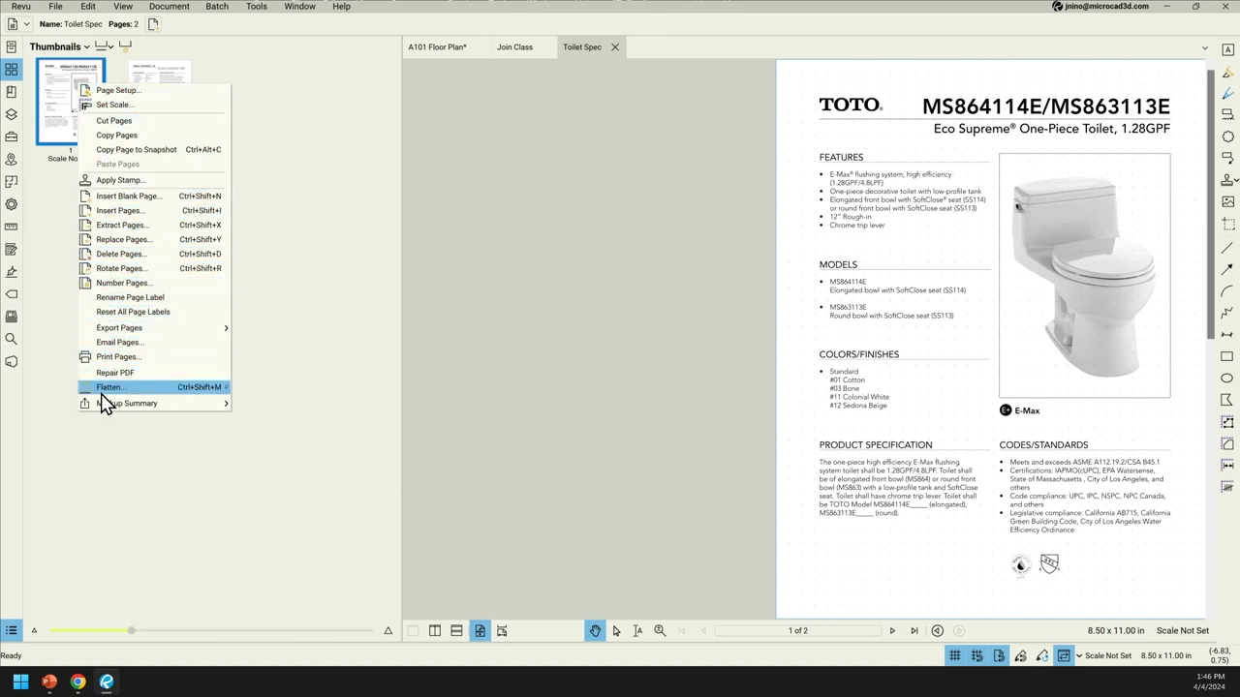
mouse_move(121, 405)
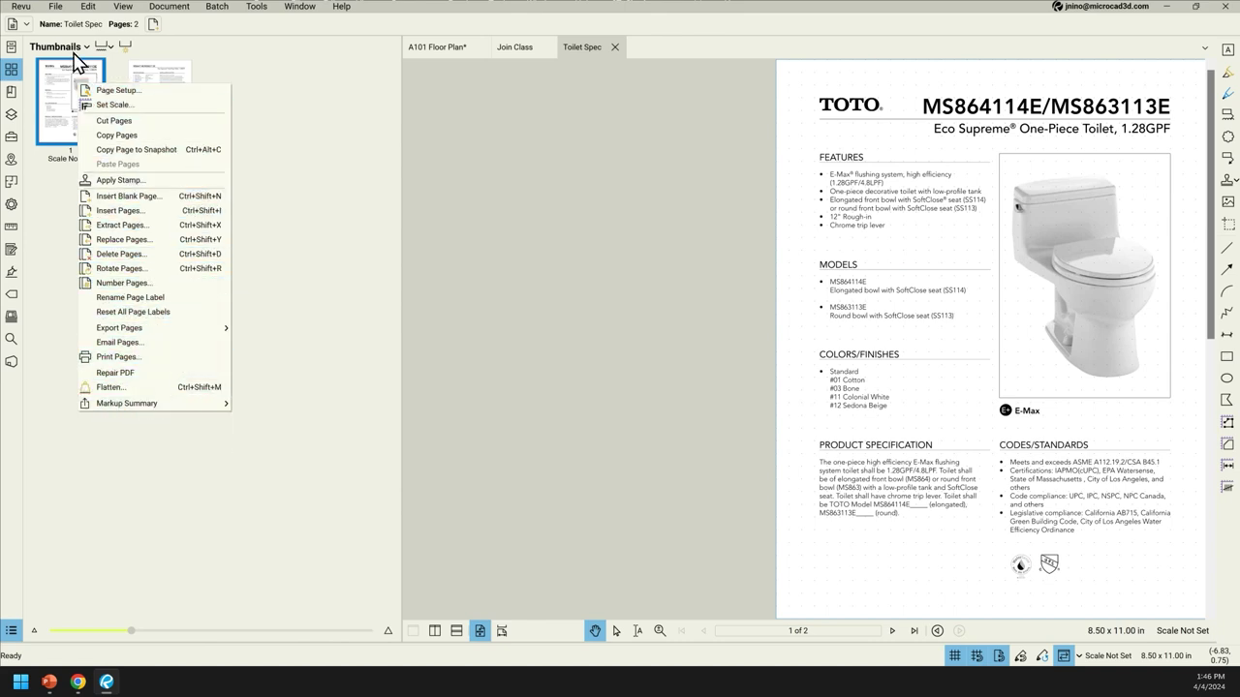
click(14, 51)
click(11, 48)
scroll(58, 175, up, 1)
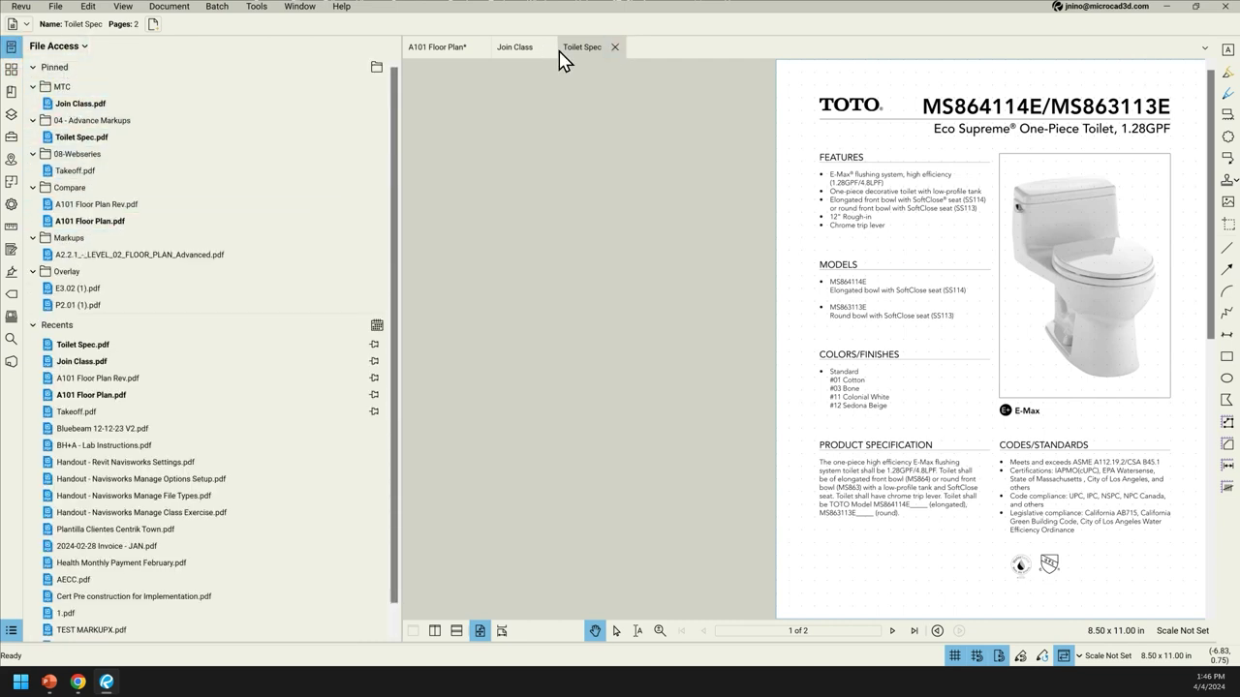
- Browse to Toilet Spec.pdf's folder and cancel, then drag in keyboard-shortcuts.pdf as a new tab
mouse_move(123, 421)
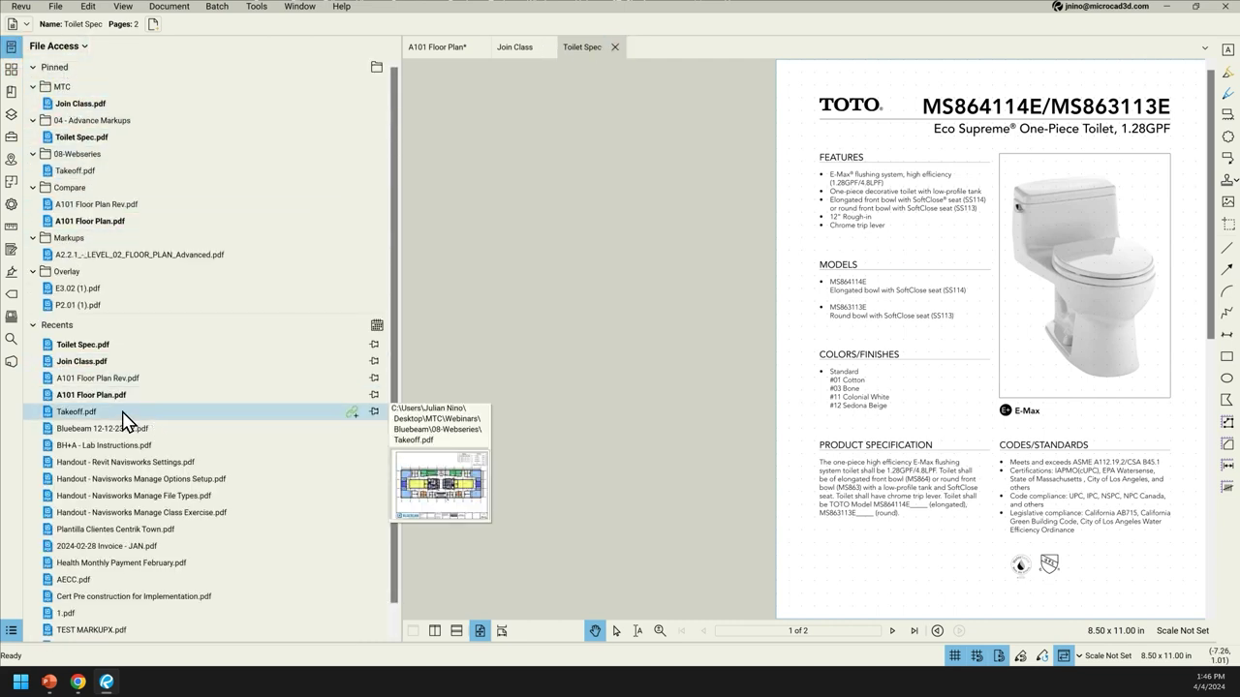
right_click(87, 347)
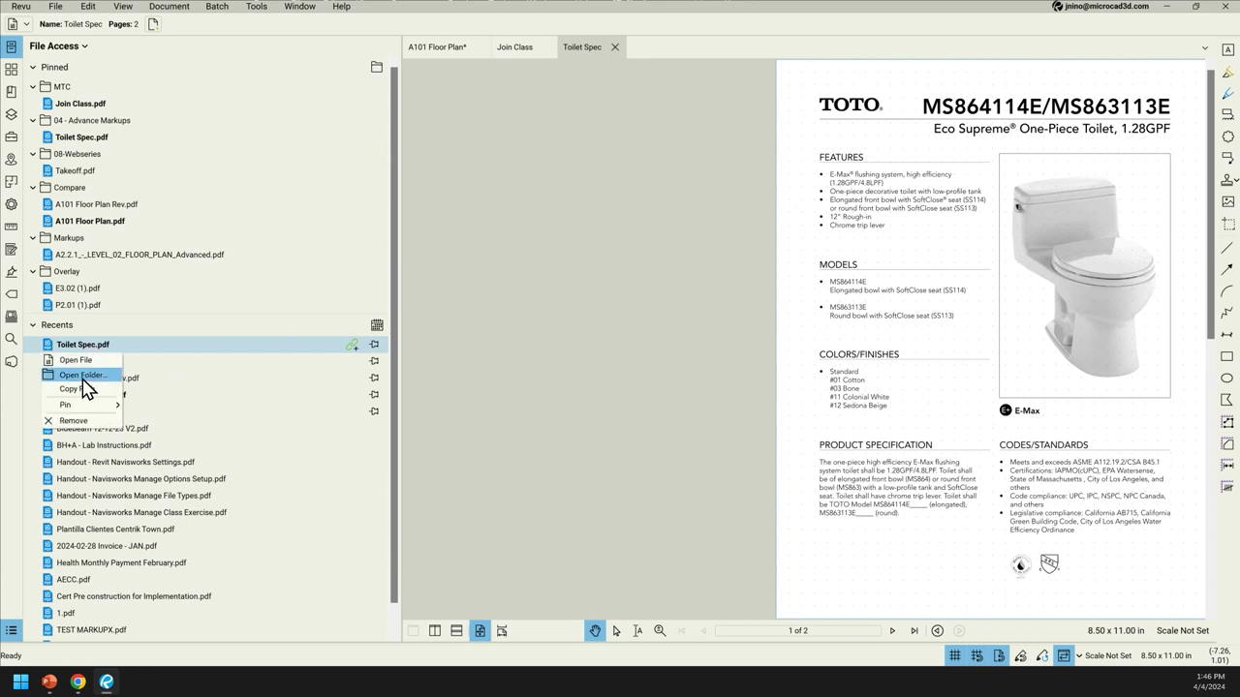
click(84, 376)
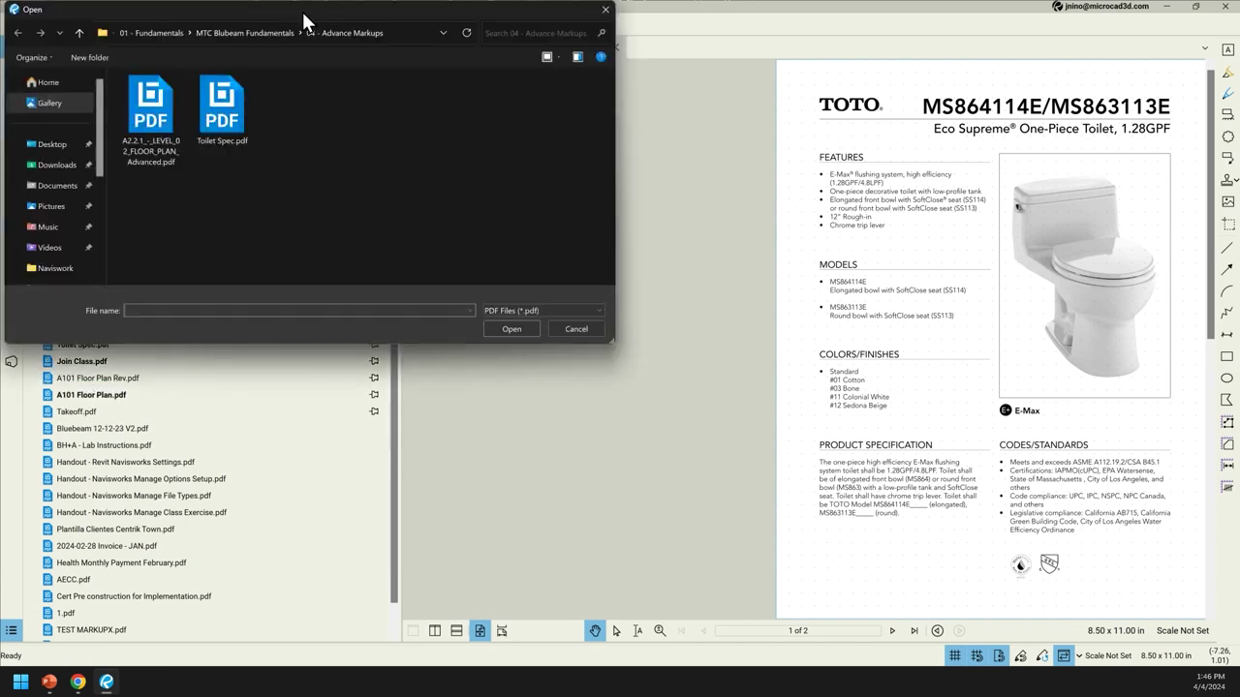
drag(301, 12, 748, 150)
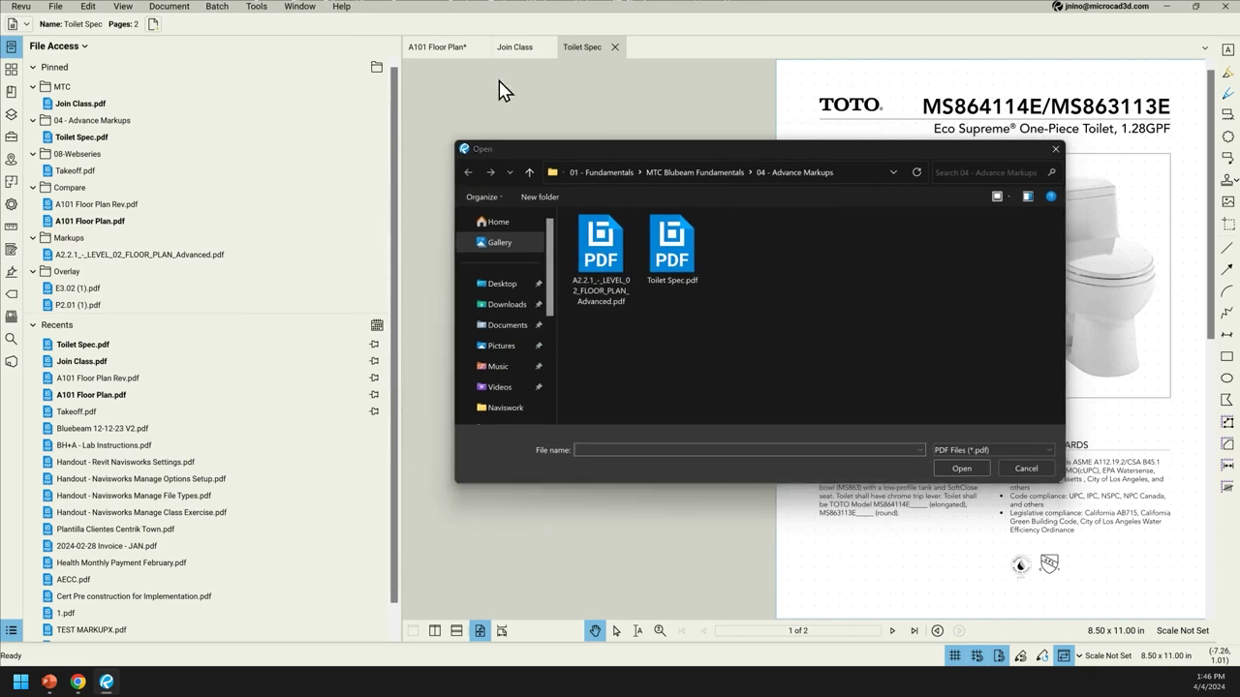
click(675, 262)
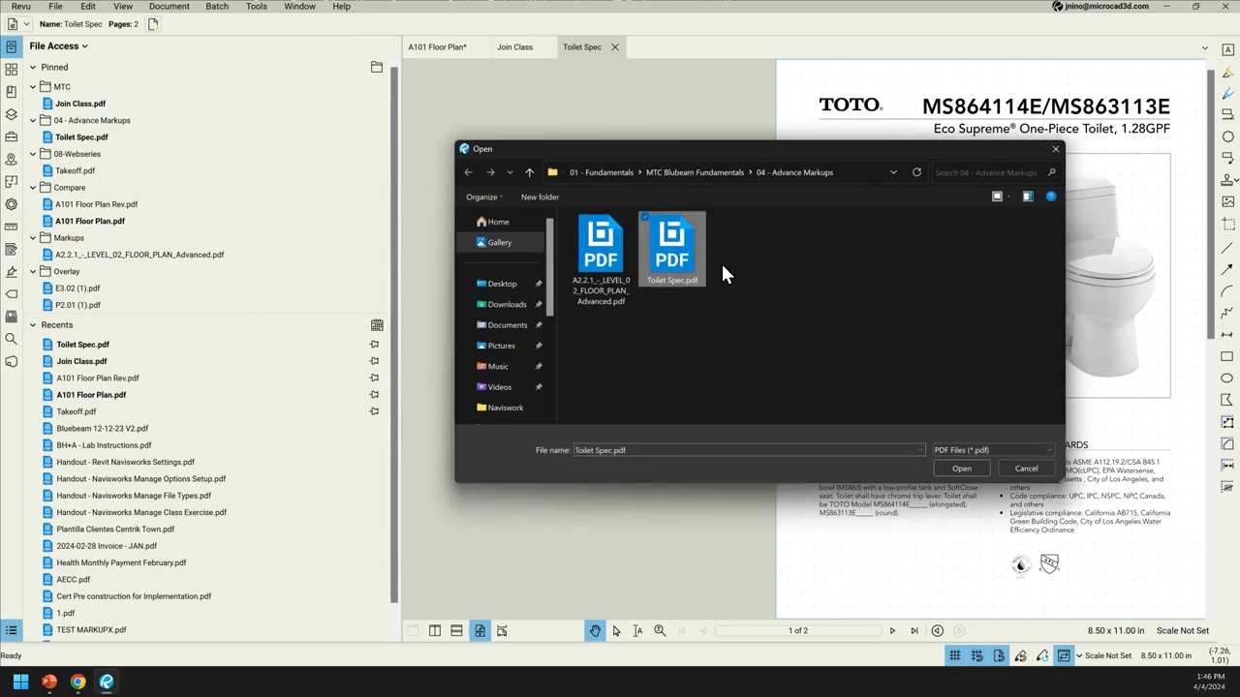
right_click(667, 250)
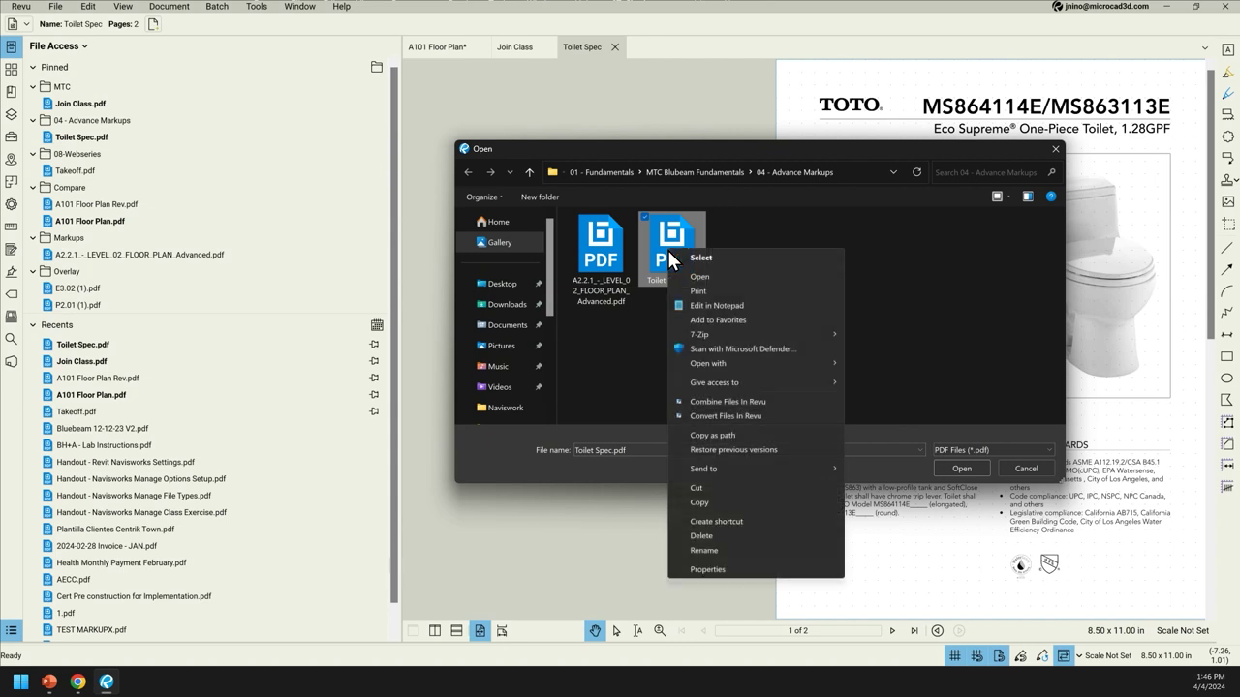
click(1026, 468)
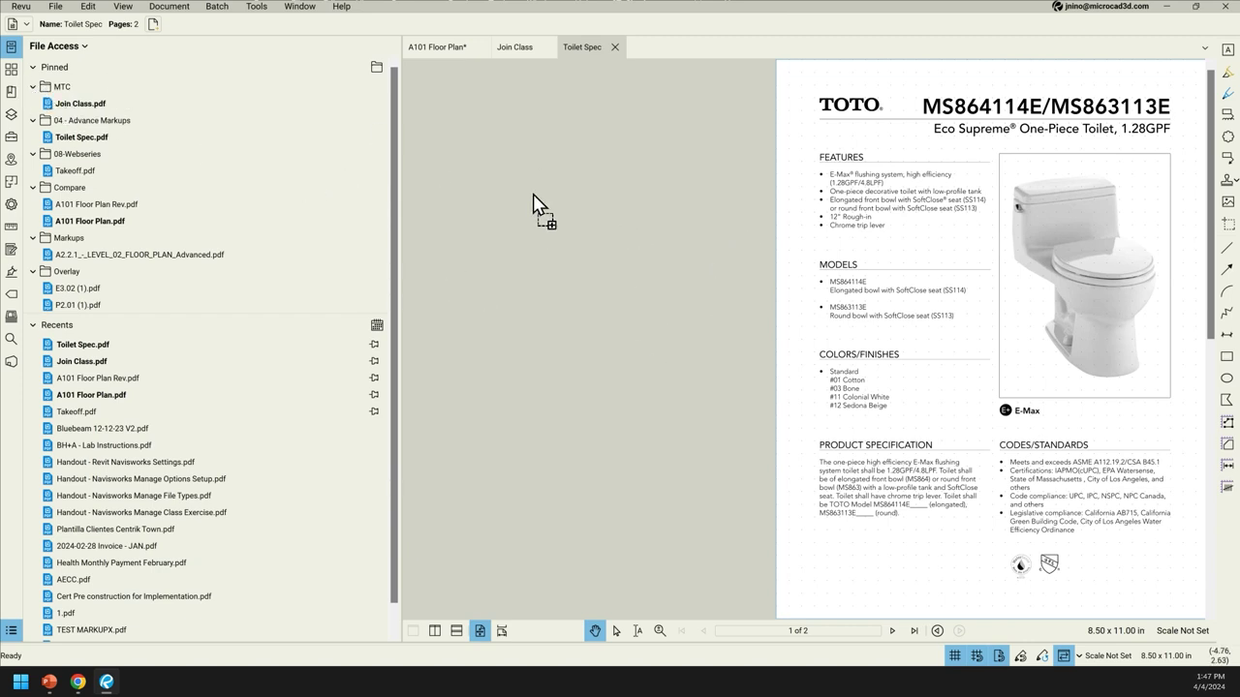
drag(538, 206, 533, 193)
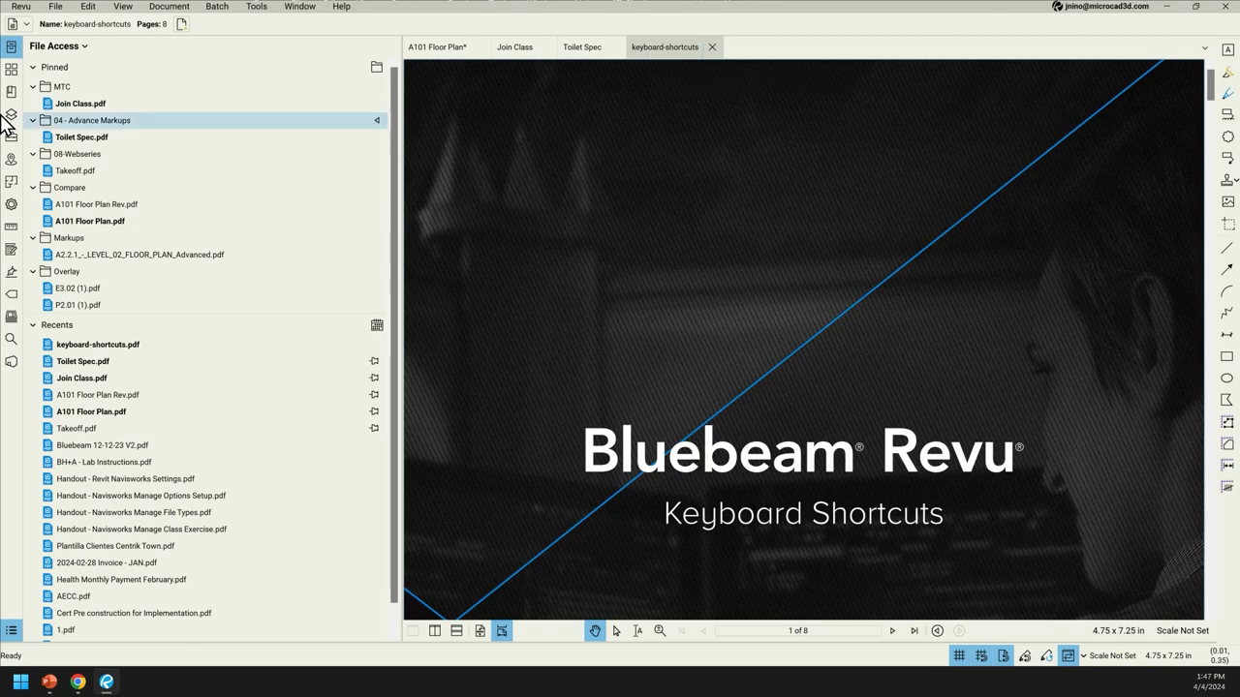
- Insert the eight keyboard-shortcuts pages after page 1 of the A101 Floor Plan
click(11, 69)
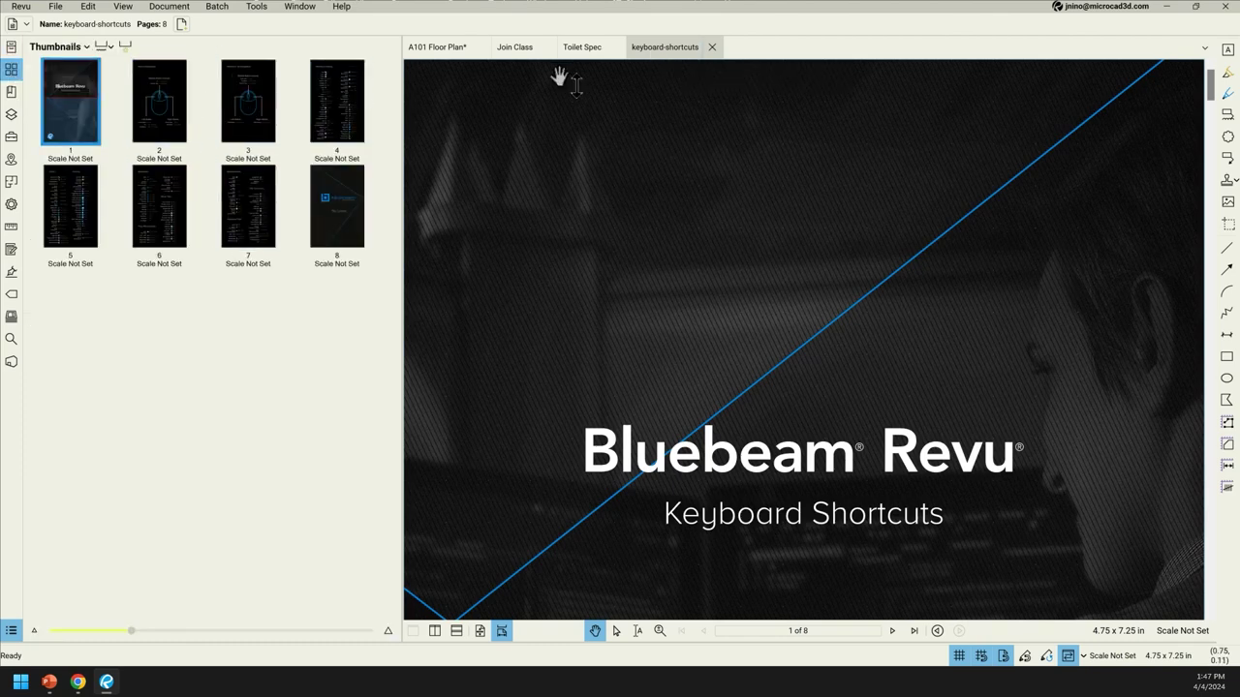
click(582, 53)
click(445, 50)
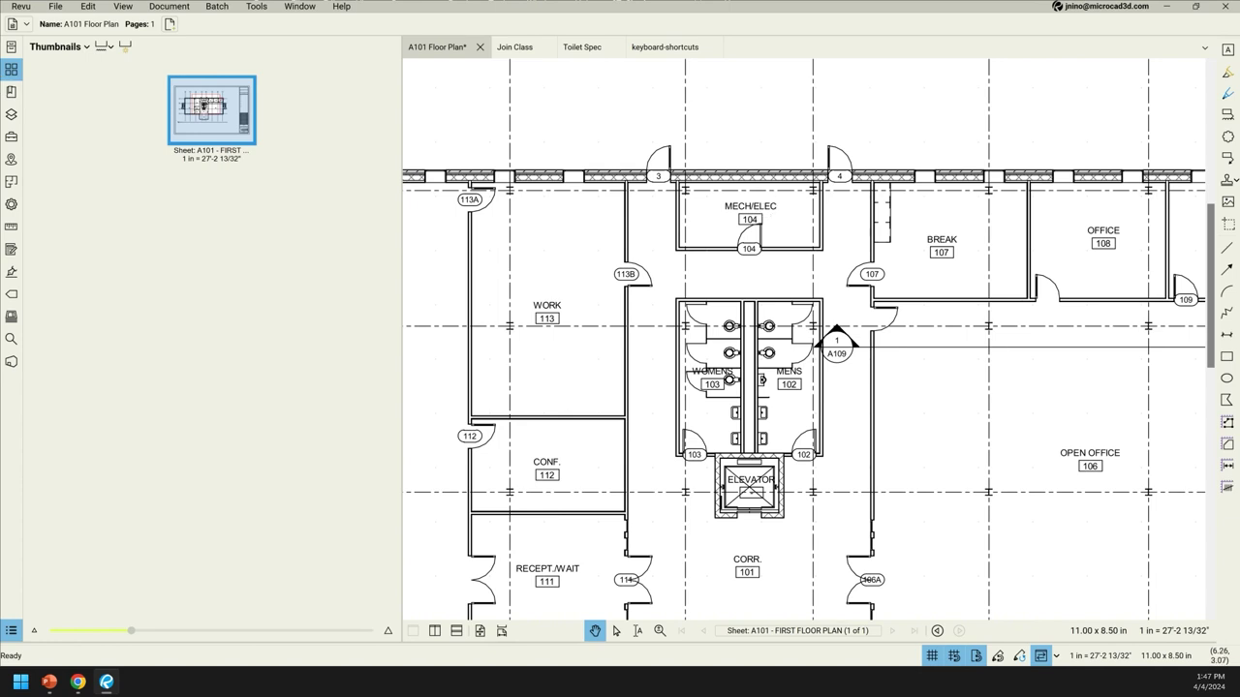
drag(664, 47, 215, 237)
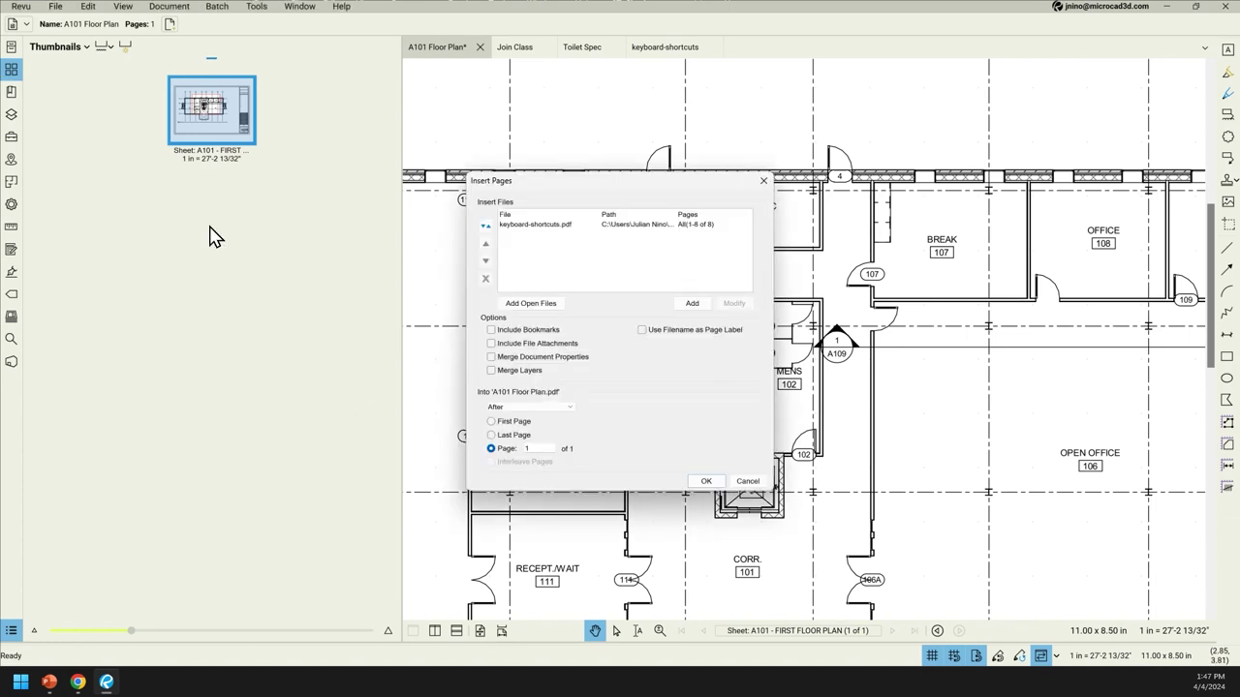
click(717, 478)
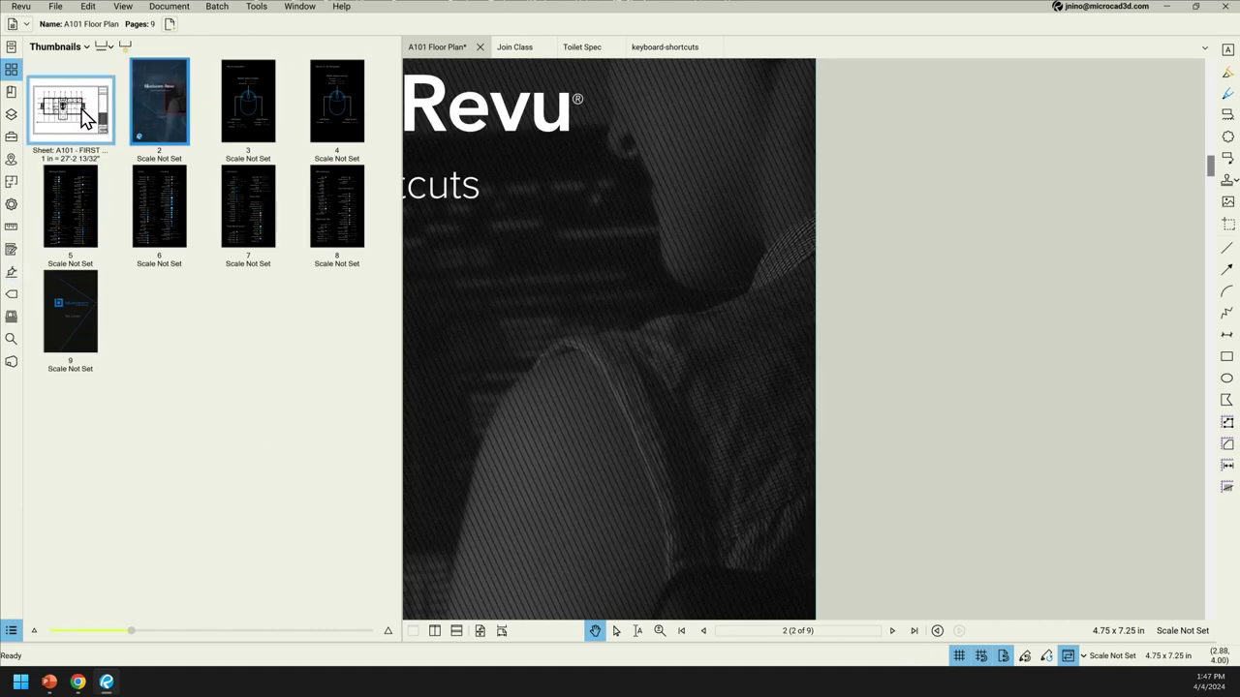
- Review pages 3, 4 and 8 of the 9-page document, then return to the floor plan sheet
click(248, 101)
click(315, 101)
click(341, 207)
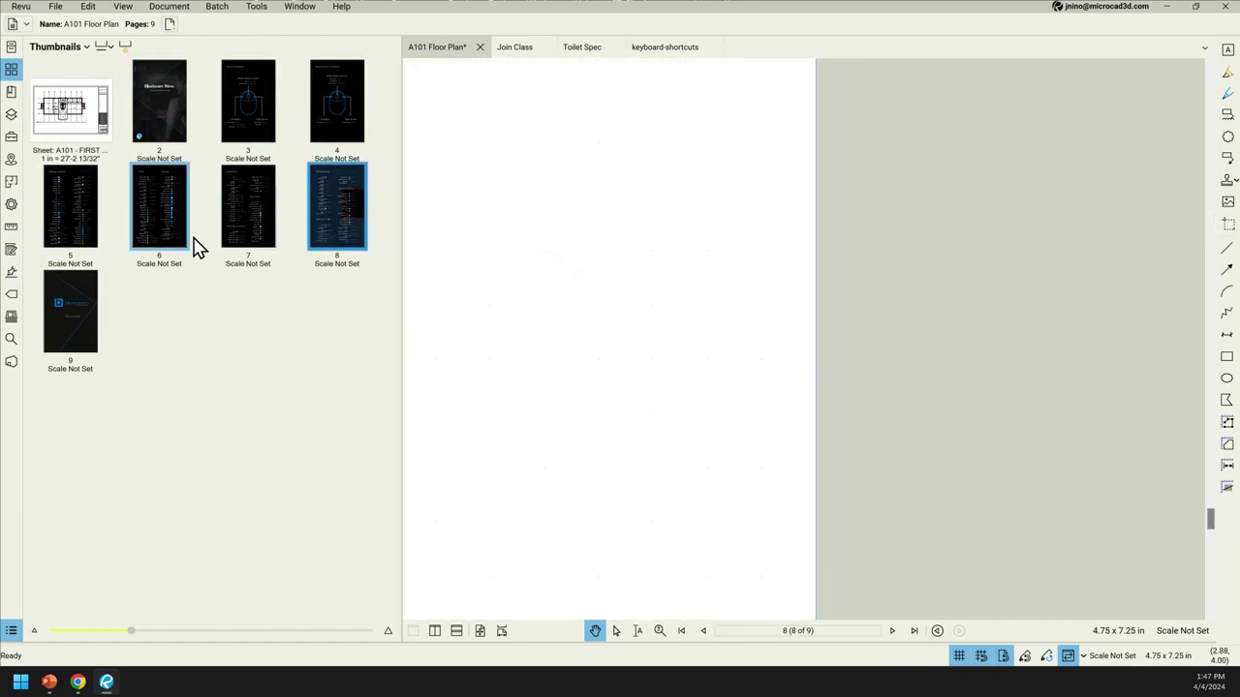
click(75, 145)
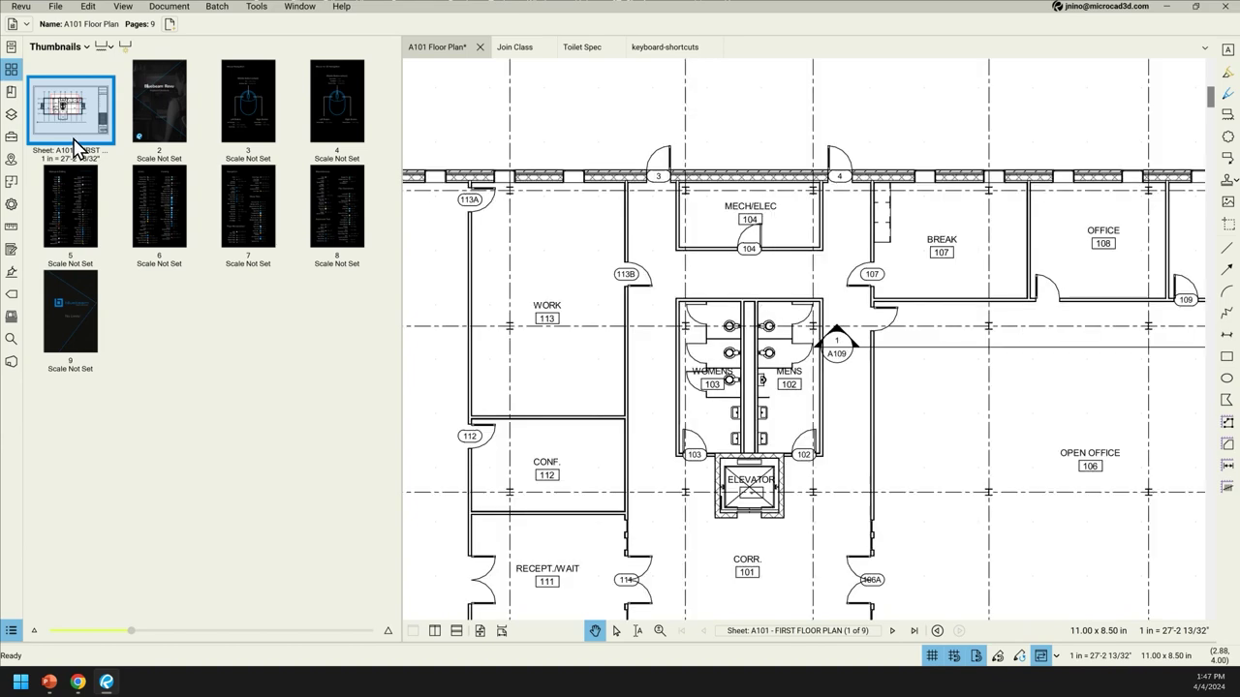
- Save Toilet Spec.pdf to the Desktop with Save As
click(591, 56)
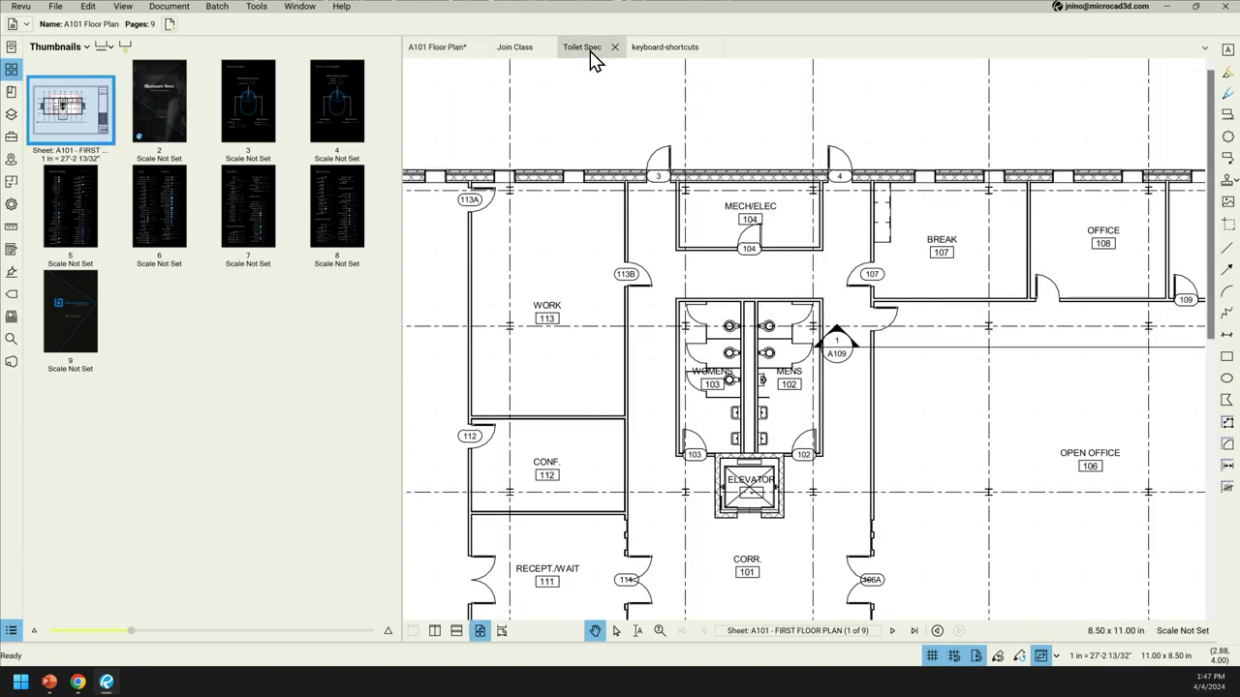
click(55, 7)
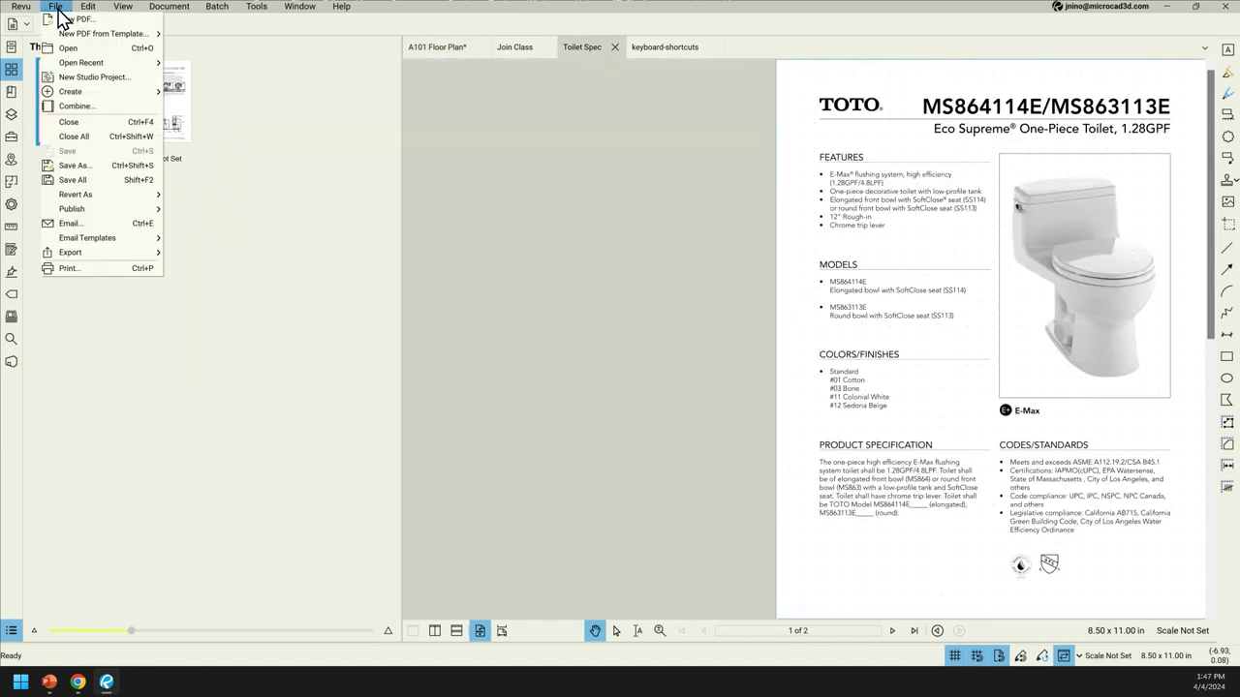
click(121, 171)
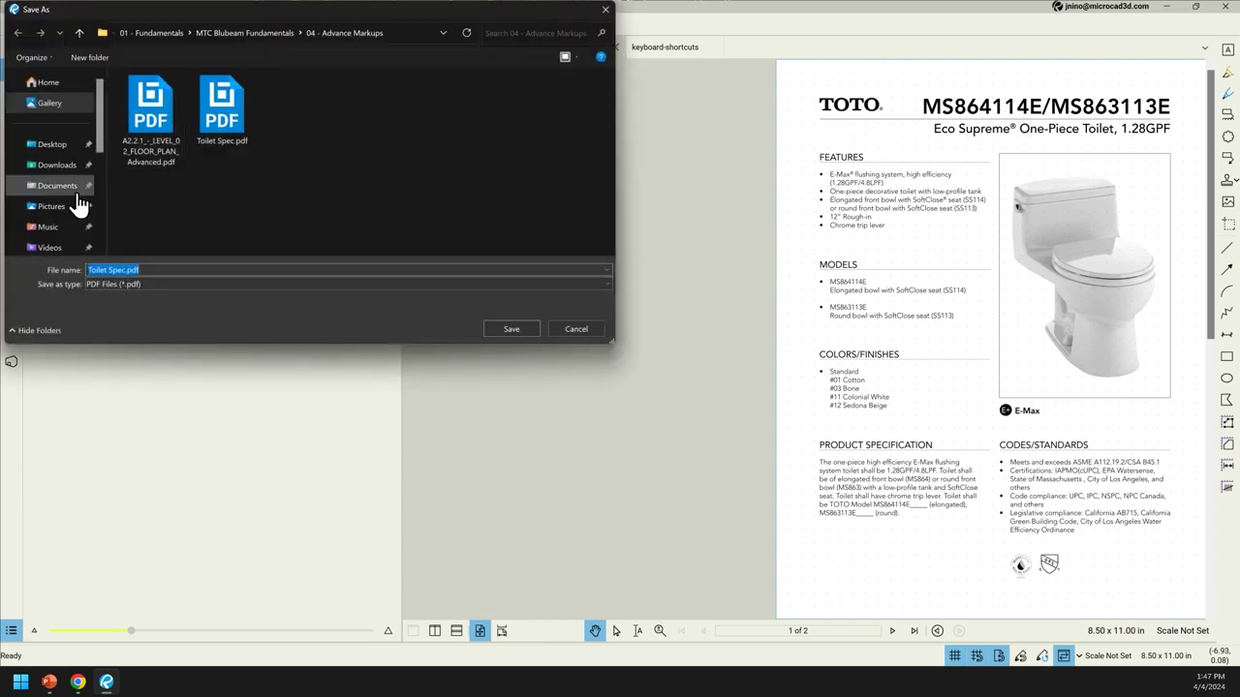
mouse_move(97, 114)
mouse_down()
mouse_move(104, 194)
mouse_move(105, 124)
mouse_up()
click(52, 119)
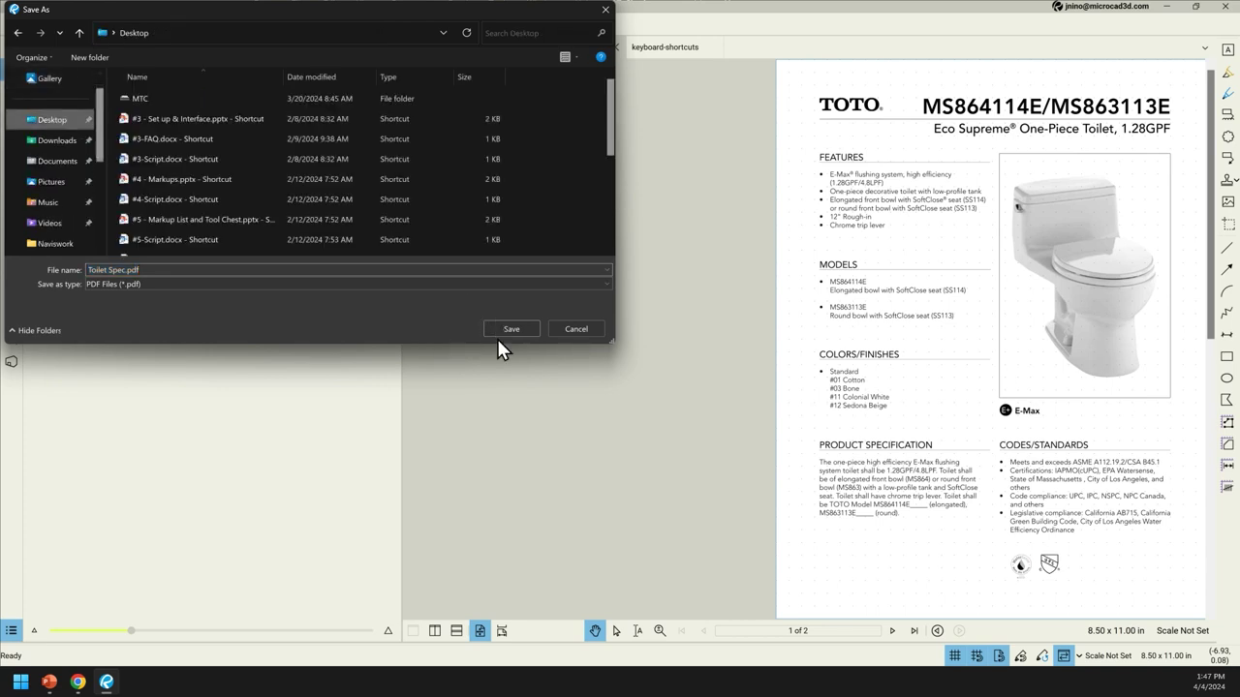
click(505, 335)
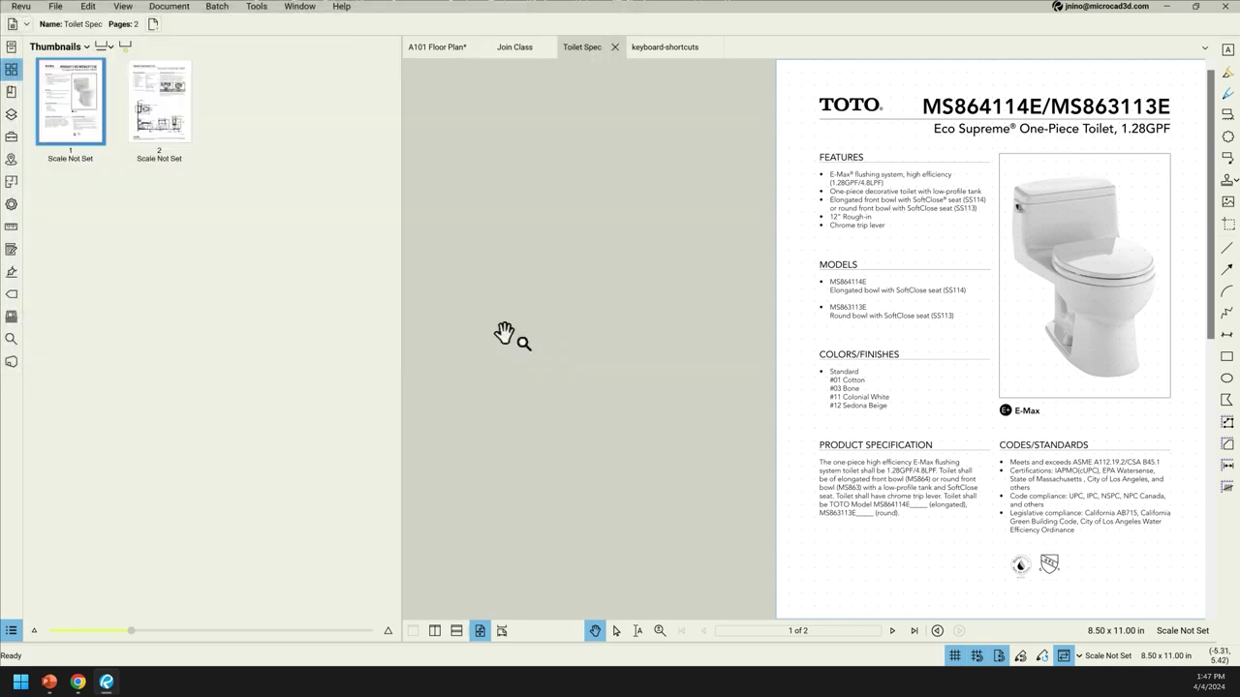
- Insert Toilet Spec.pdf's pages after page 9 of the A101 Floor Plan
click(427, 53)
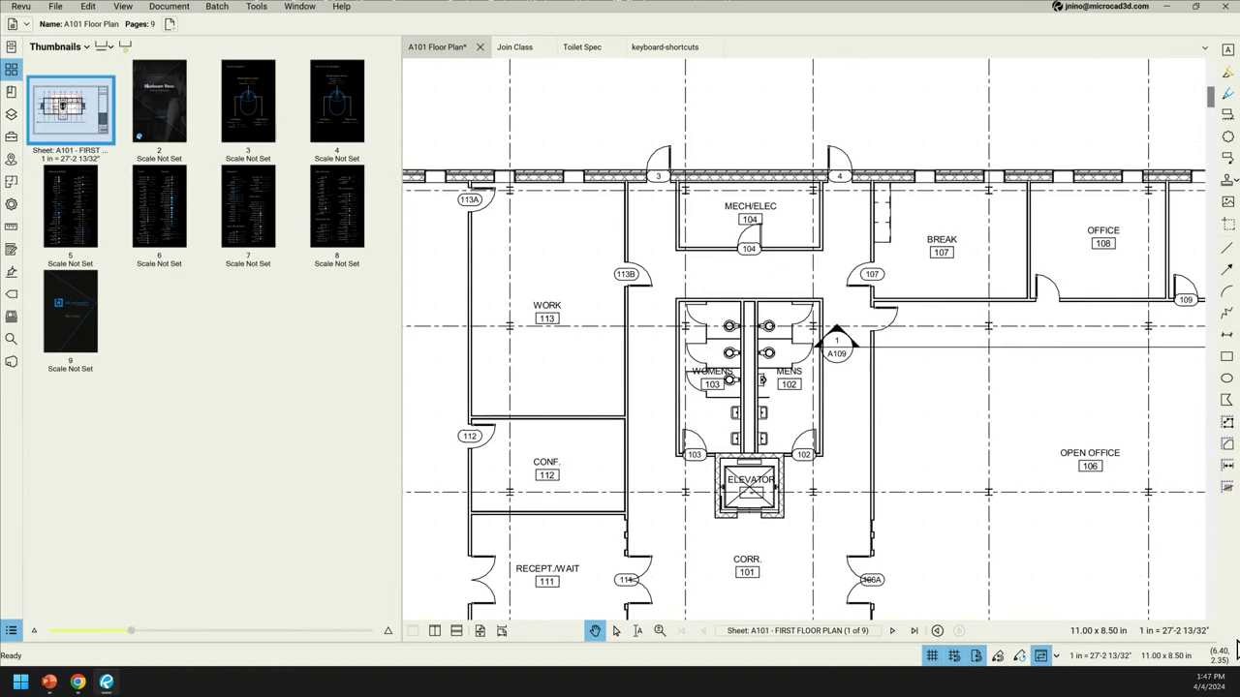
drag(1236, 651, 291, 350)
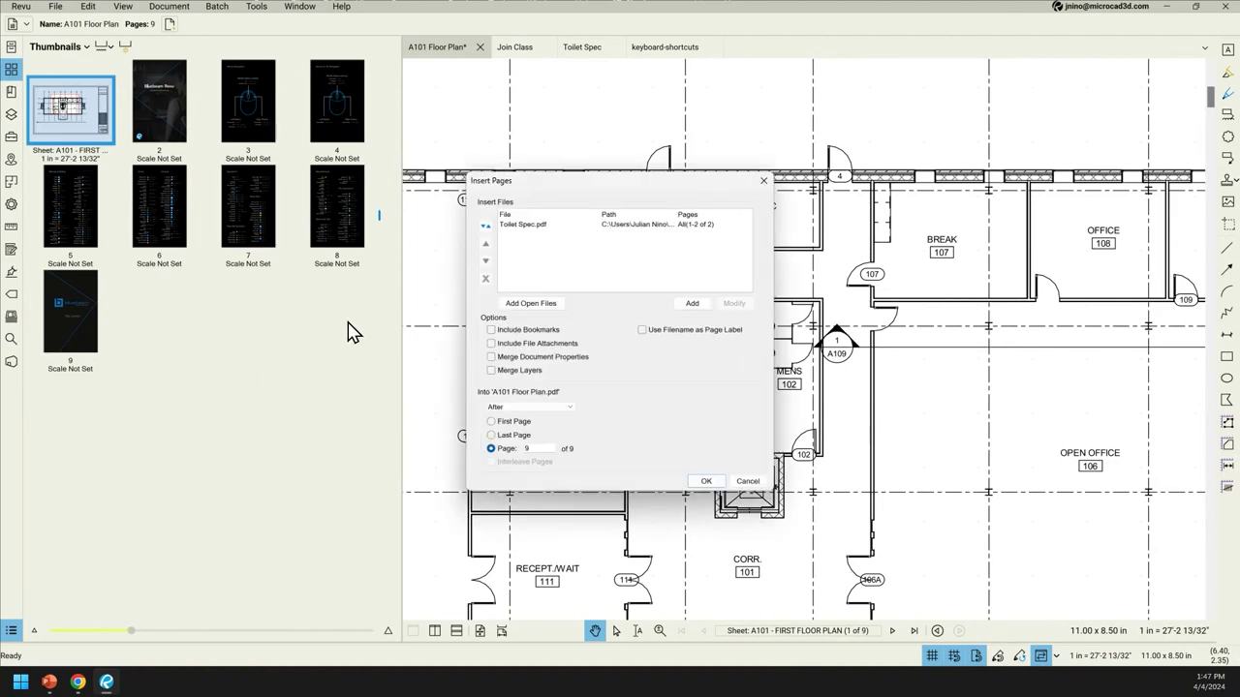
click(712, 481)
- Delete pages 2–9, leaving the floor plan sheet plus the two Toilet Spec pages
click(70, 327)
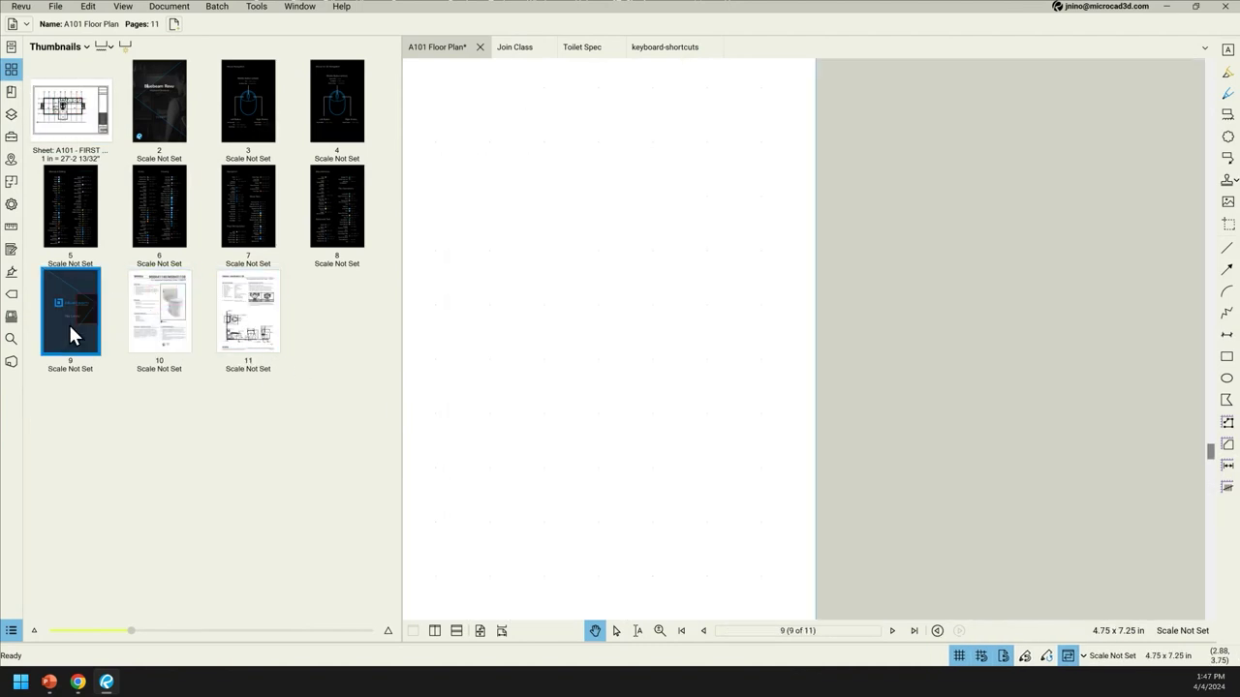
shift+click(174, 120)
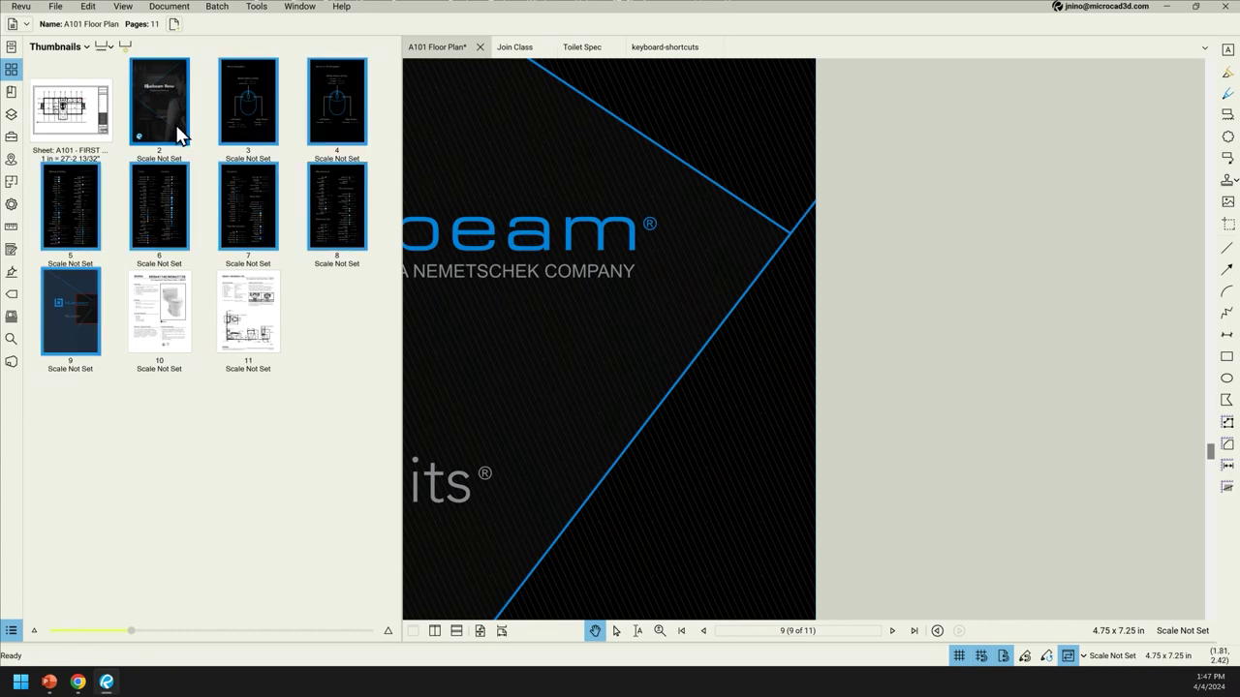
key(Delete)
click(624, 358)
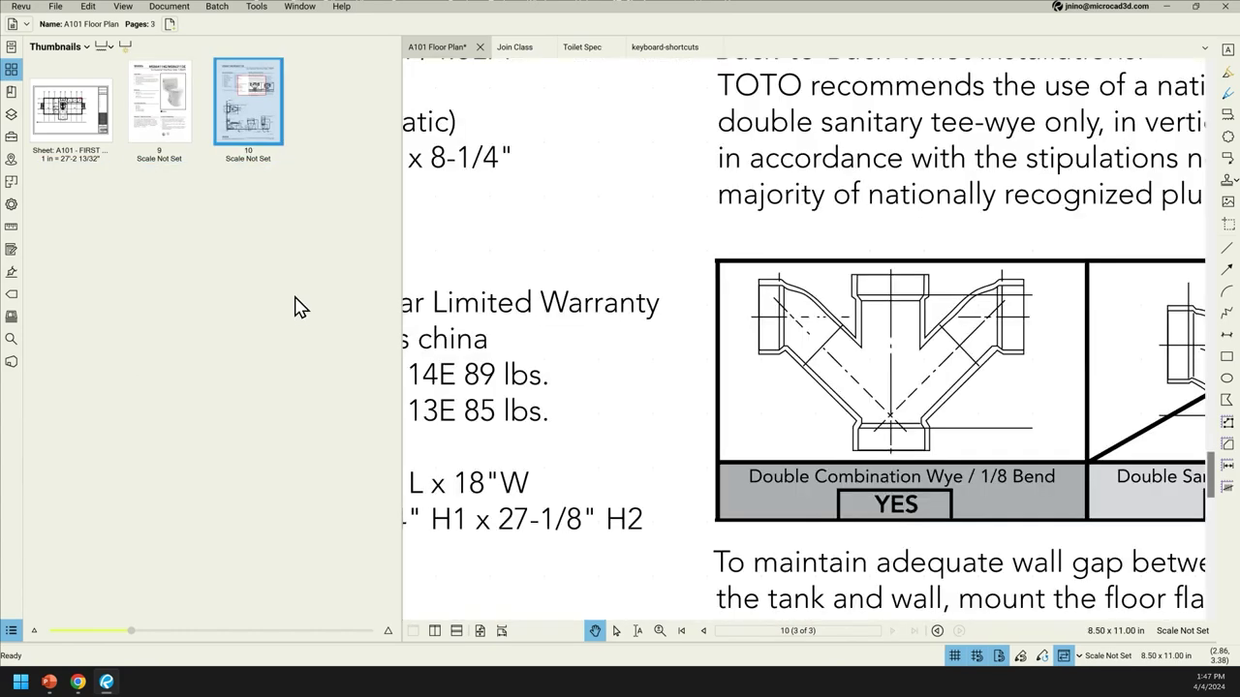
click(82, 115)
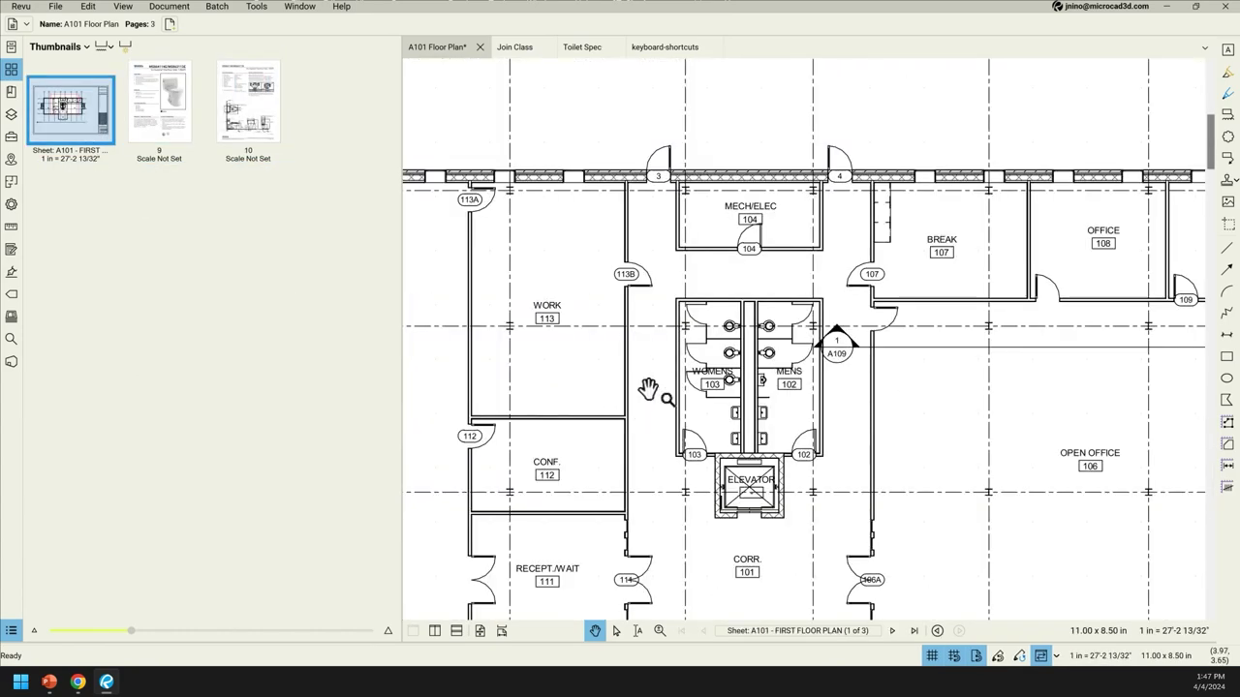
- Scroll through the pages and display page 2, the TOTO MS864114E/MS863113E toilet datasheet
scroll(647, 389, down, 3)
scroll(792, 213, down, 10)
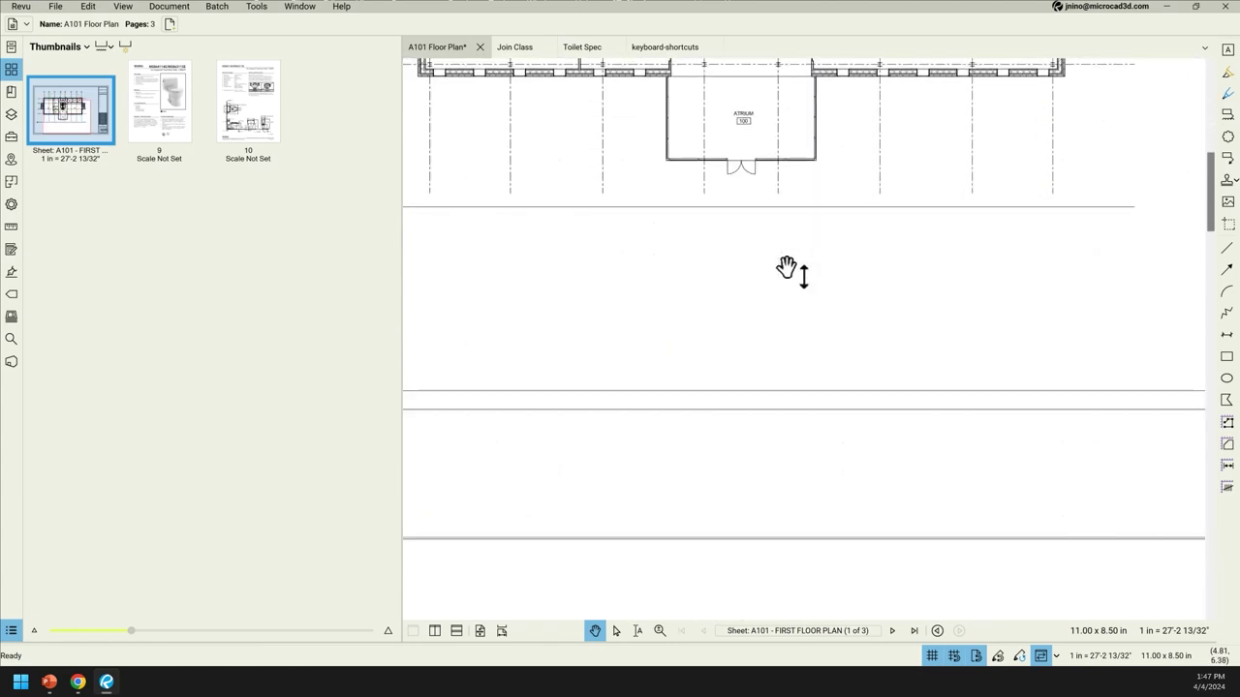
scroll(785, 268, down, 2)
ctrl+scroll(785, 268, down, 5)
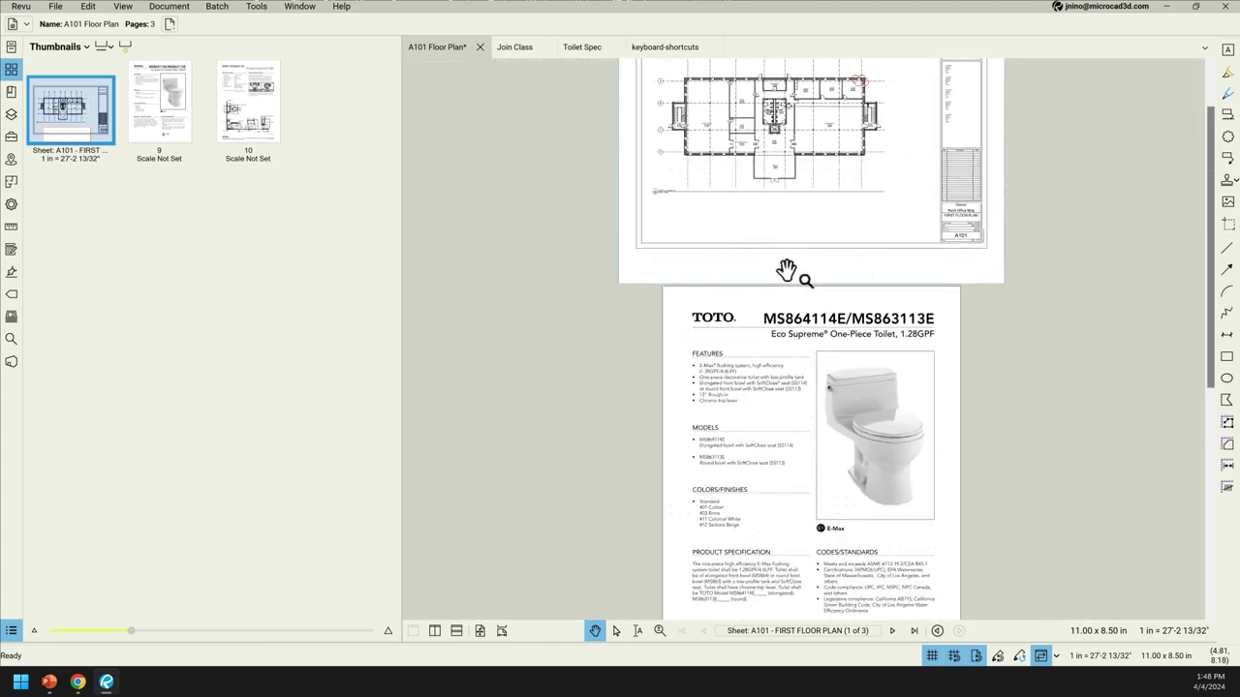
scroll(828, 383, down, 6)
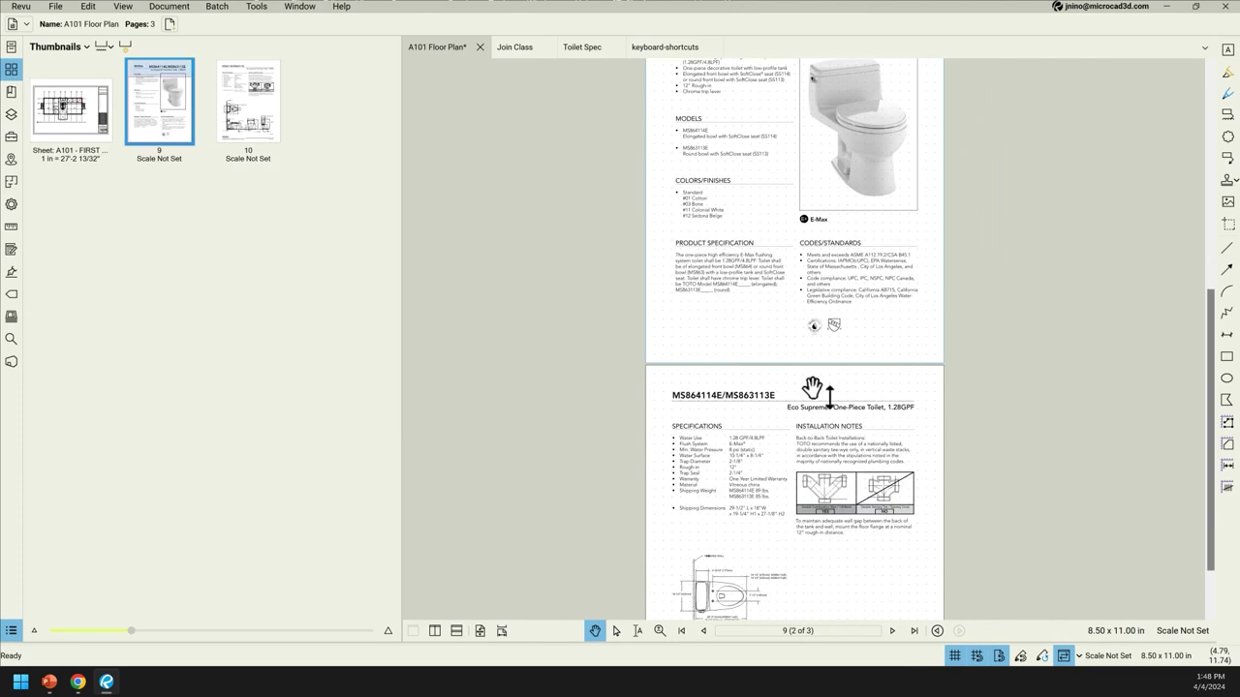
scroll(813, 388, up, 10)
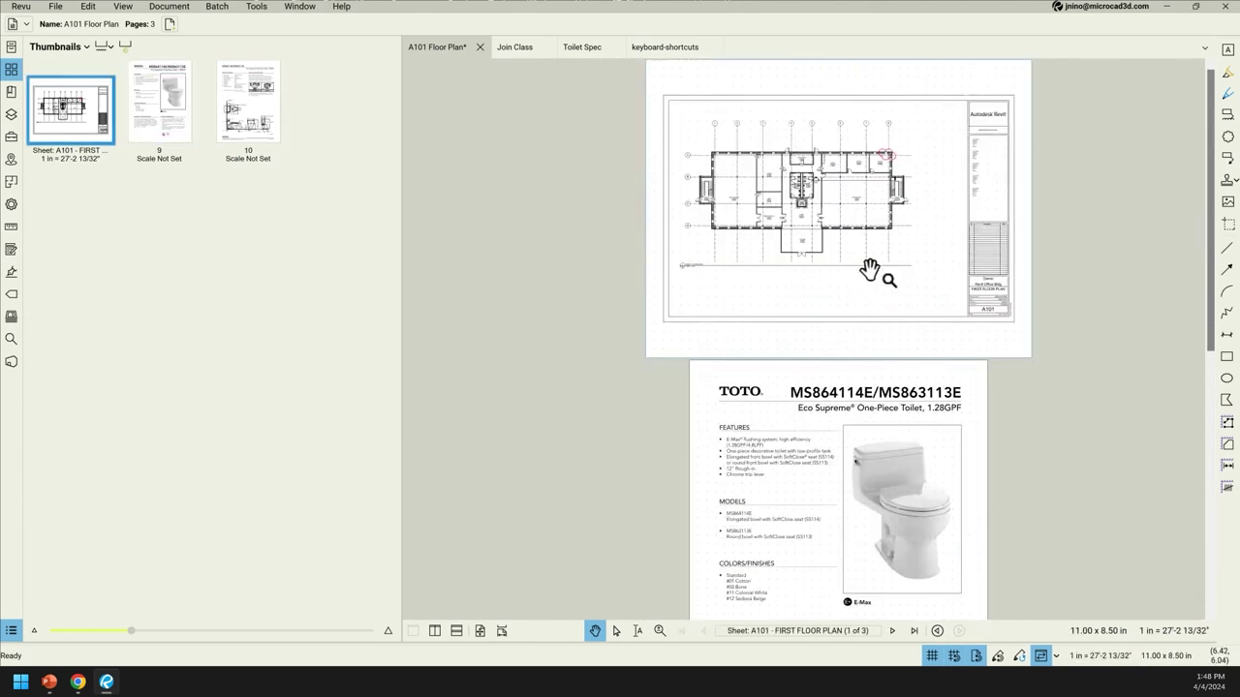
scroll(755, 348, up, 5)
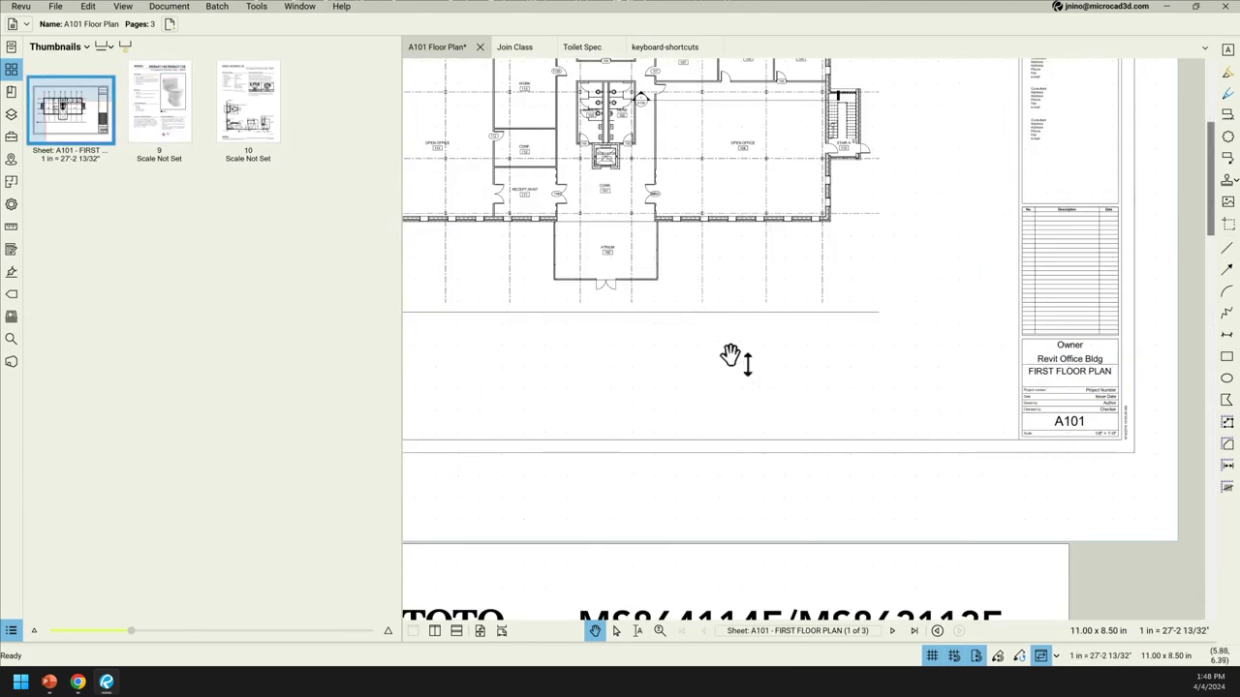
click(161, 111)
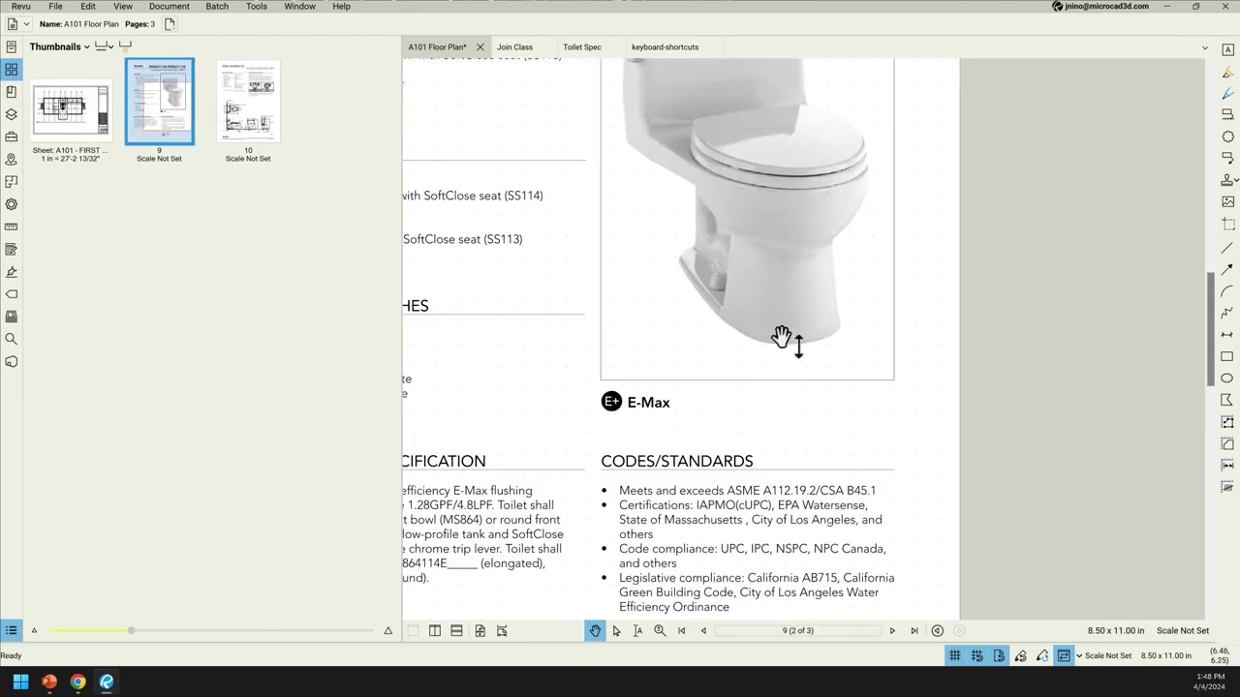
scroll(782, 337, up, 3)
- Capture and copy a screenshot of the TOTO toilet picture and its title
key(super+shift+s)
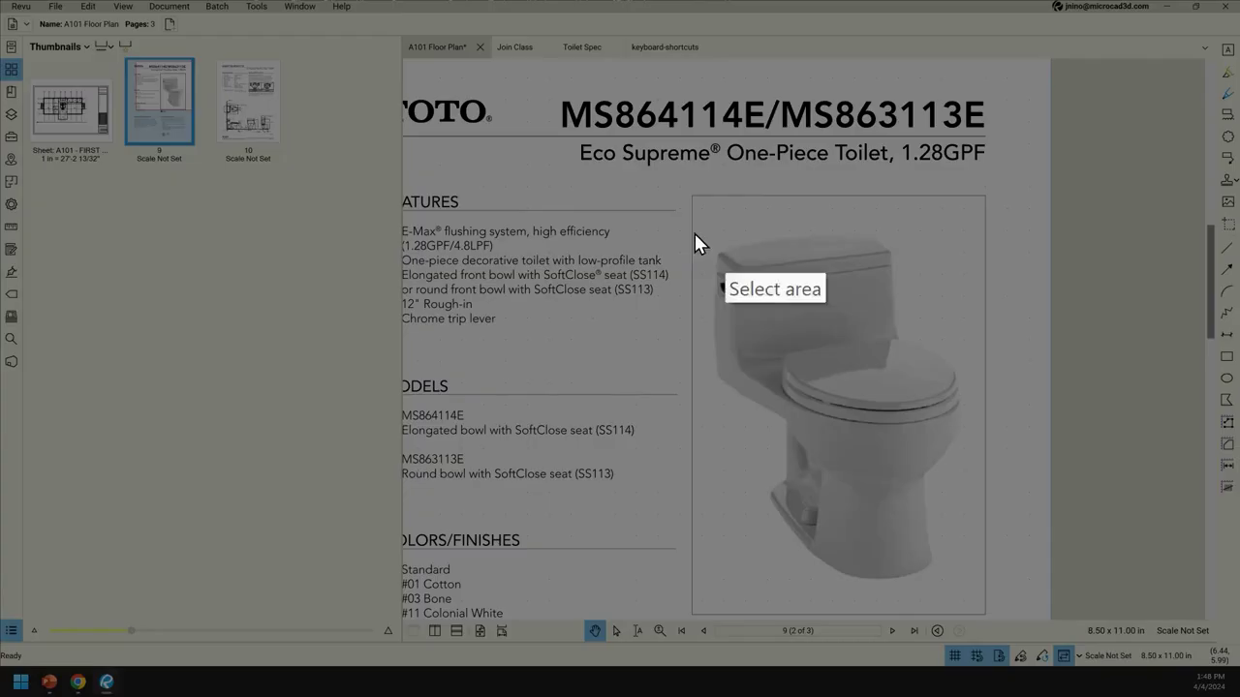
drag(539, 84, 1023, 592)
right_click(833, 426)
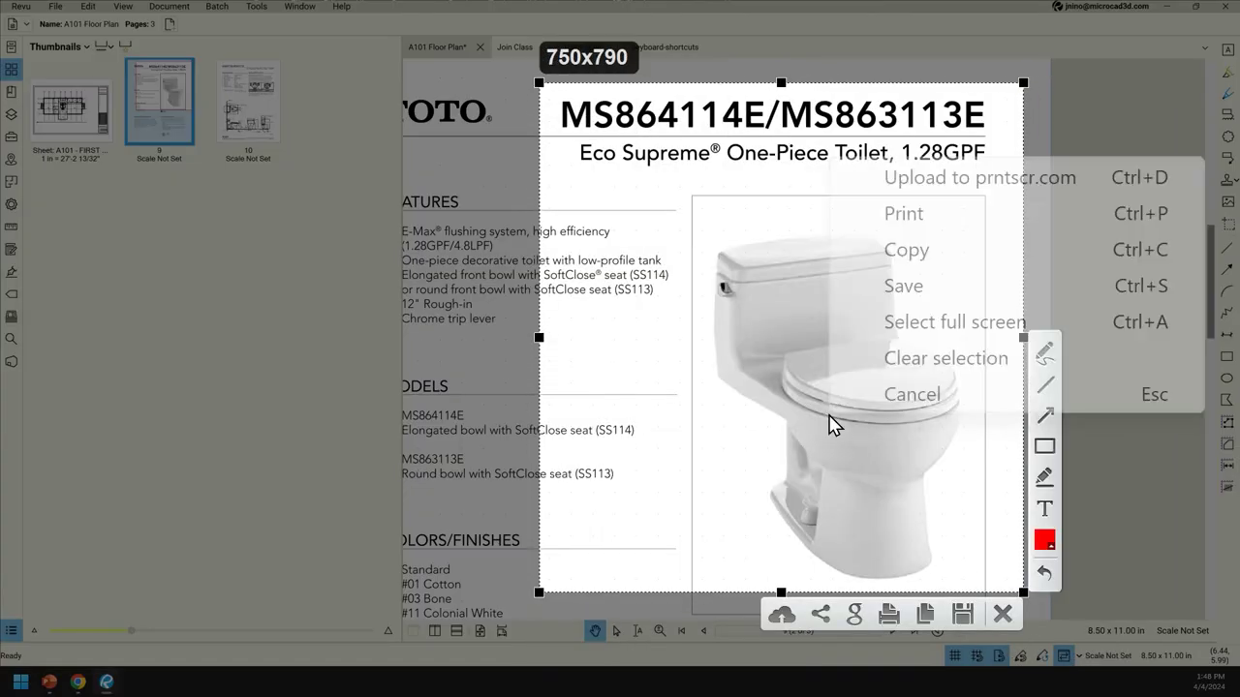
click(949, 254)
- Paste the toilet snapshot onto the A101 floor plan, shrinking it near the lower right
click(73, 109)
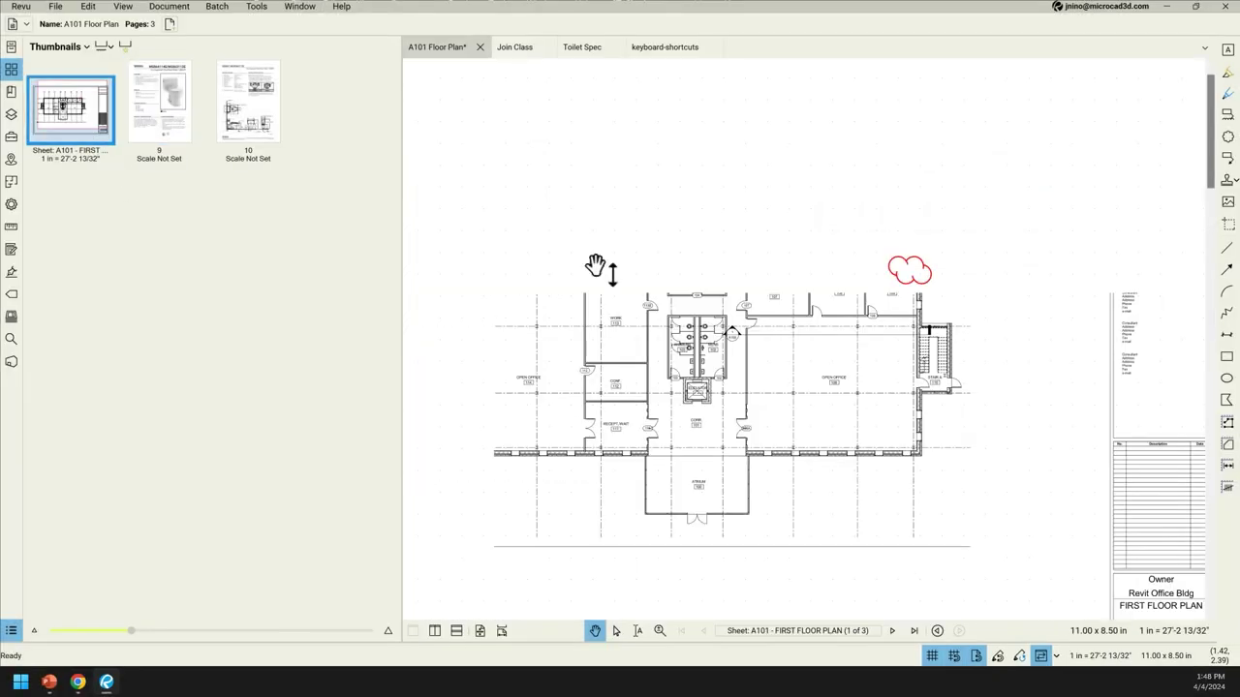
key(ctrl+v)
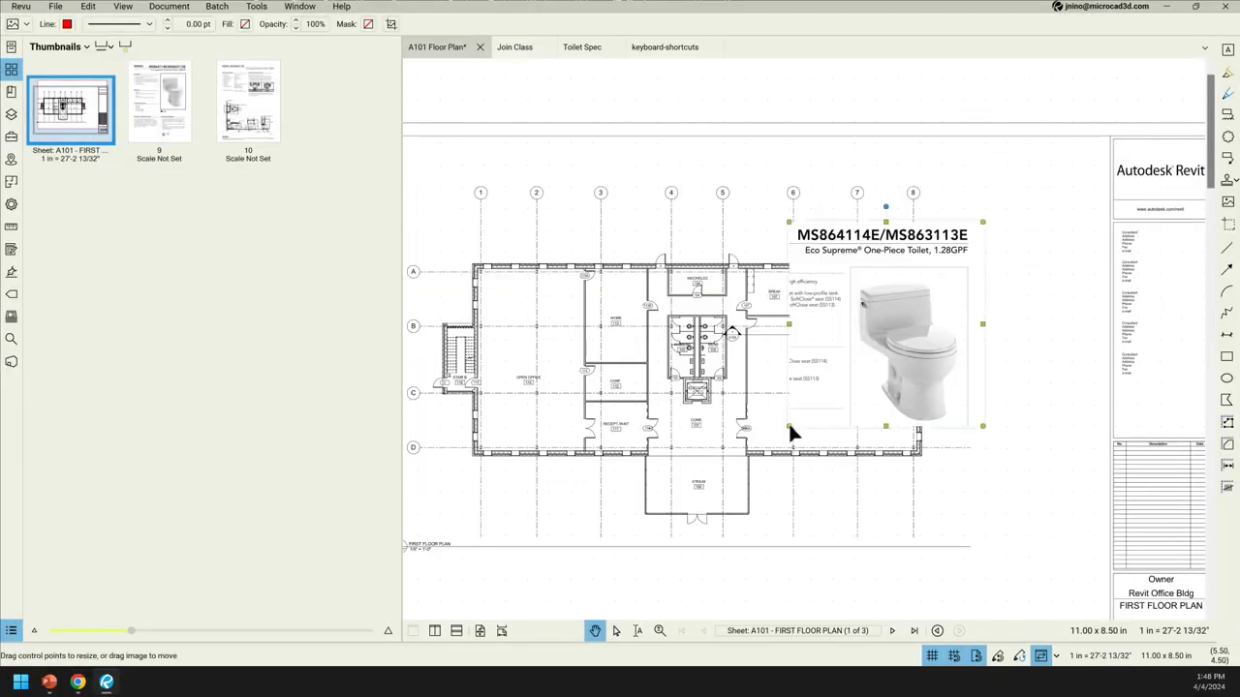
drag(900, 354, 839, 461)
drag(916, 534, 855, 468)
drag(803, 416, 976, 533)
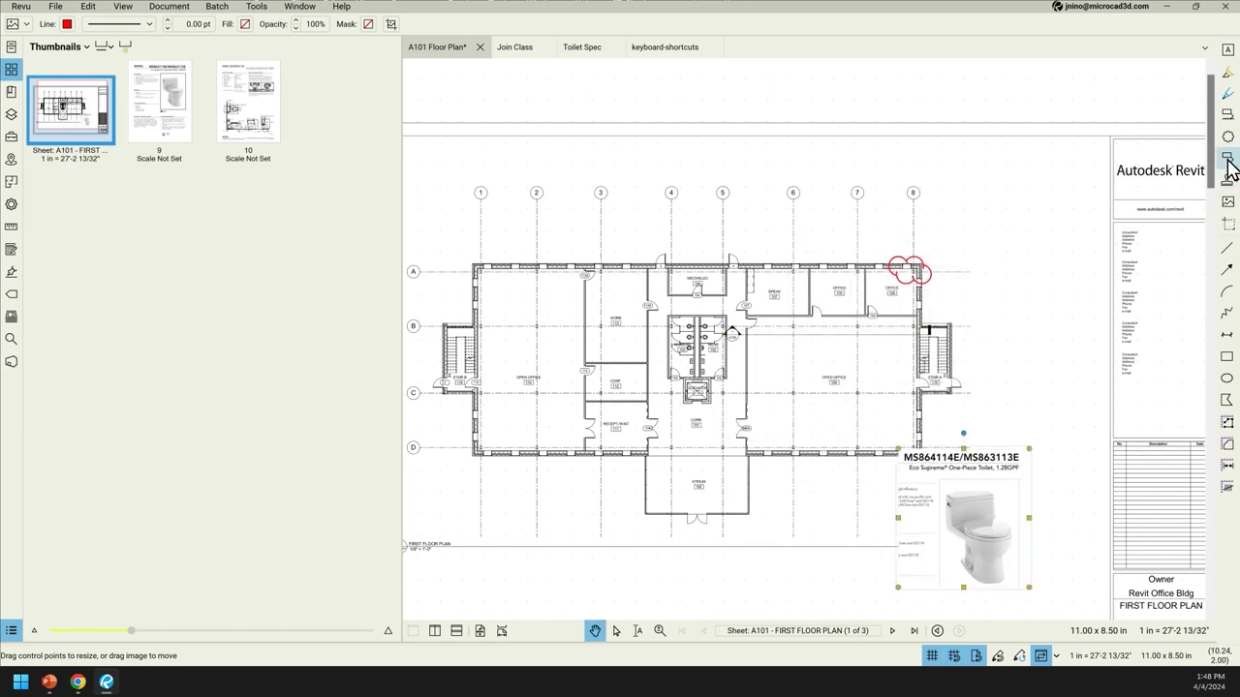
- Draw a red freehand pen arrow from the corridor to the toilet image, then show the Questions slide
click(1227, 92)
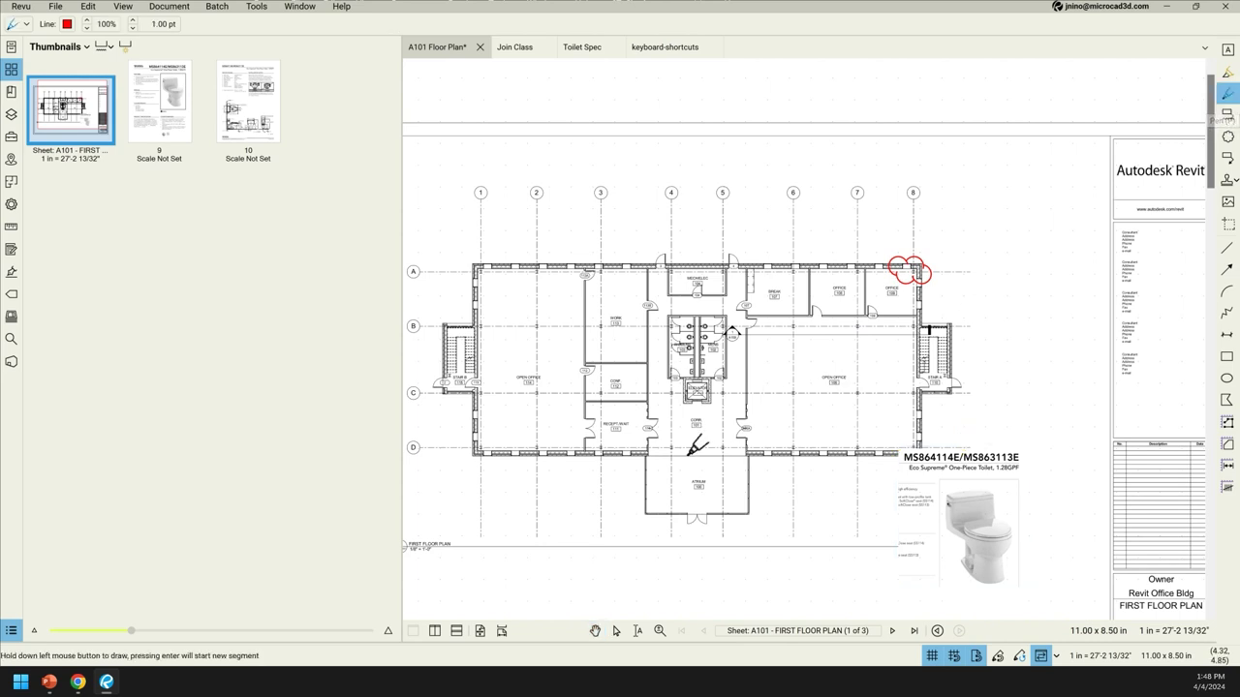
mouse_move(708, 414)
mouse_down()
mouse_move(851, 463)
mouse_move(844, 514)
mouse_up()
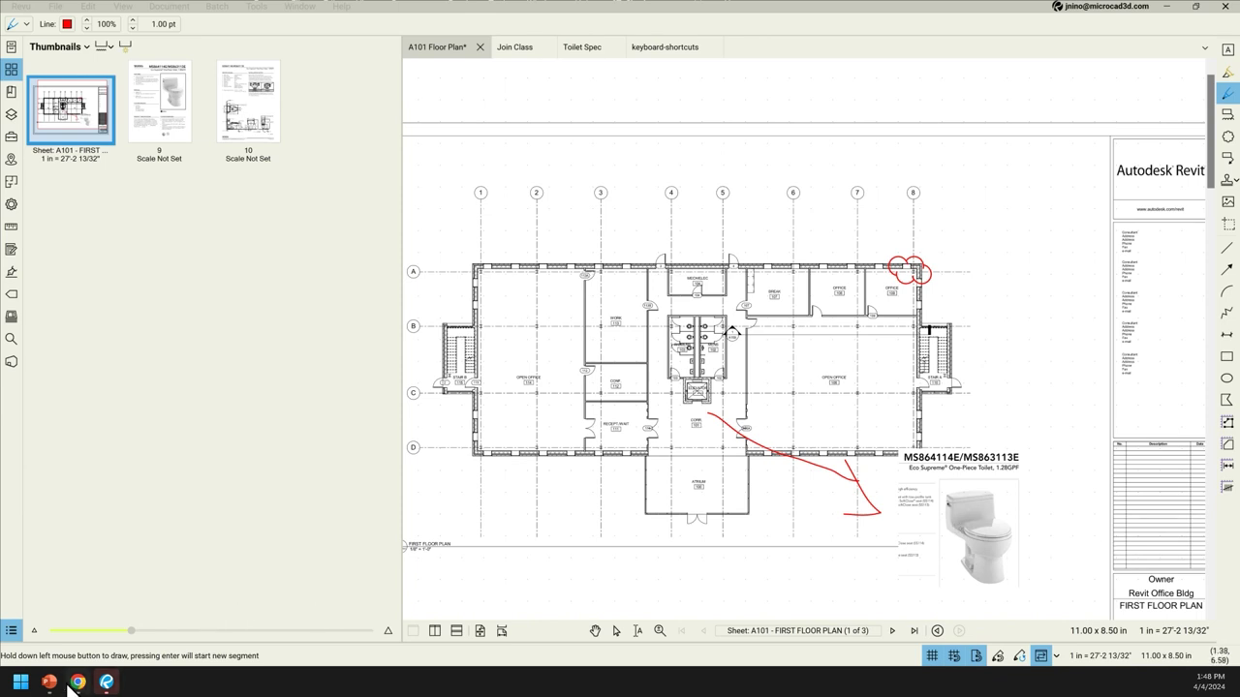
mouse_move(50, 684)
click(193, 630)
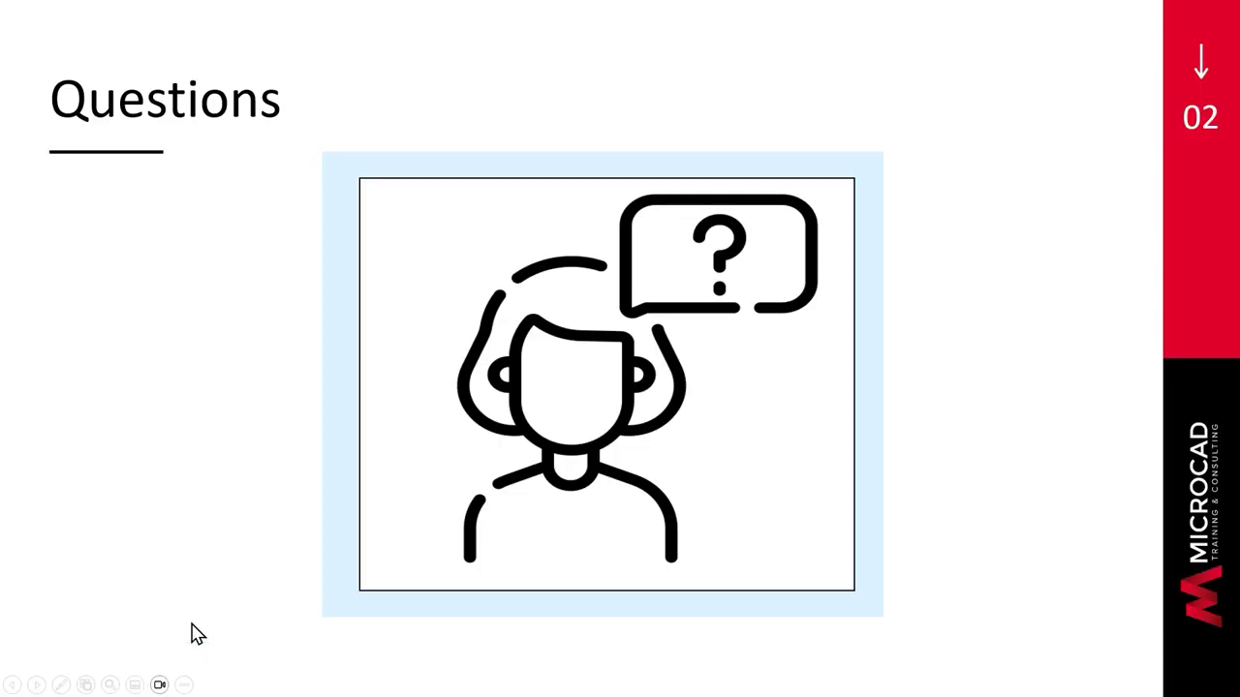